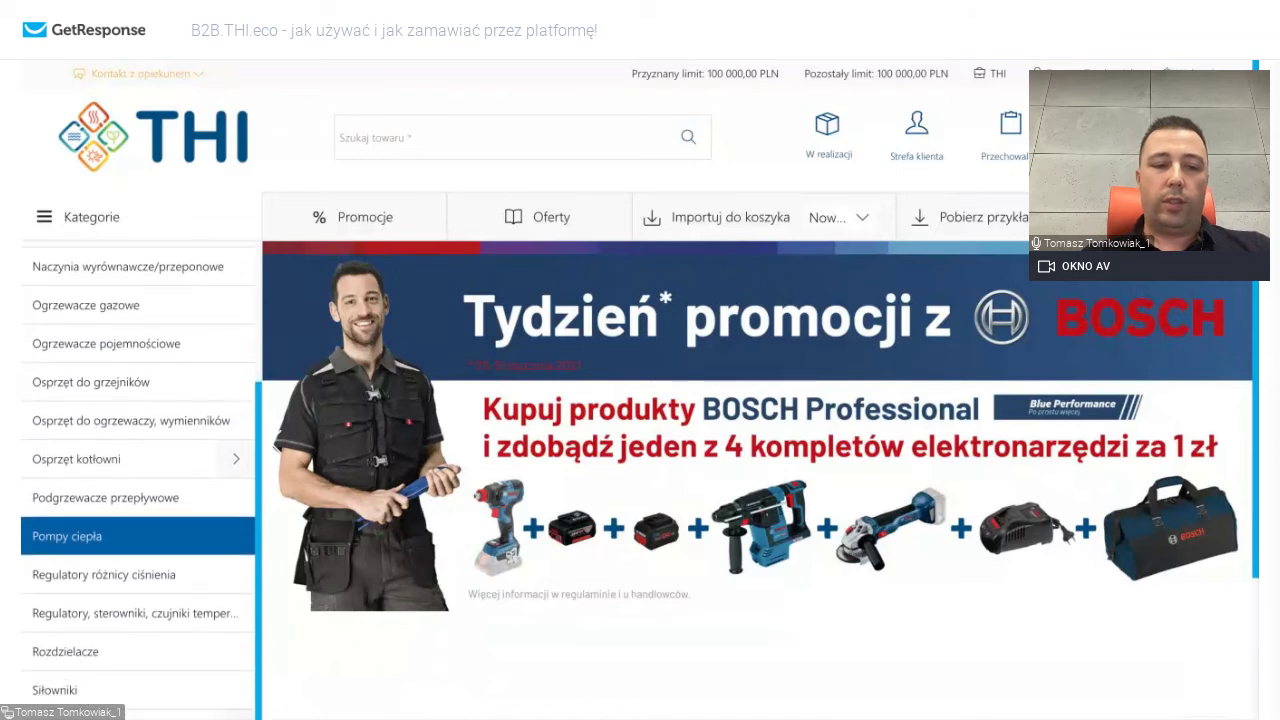
# Open the Osprzęt kotłowni heating category and return to the home page.
pyautogui.click(173, 462)
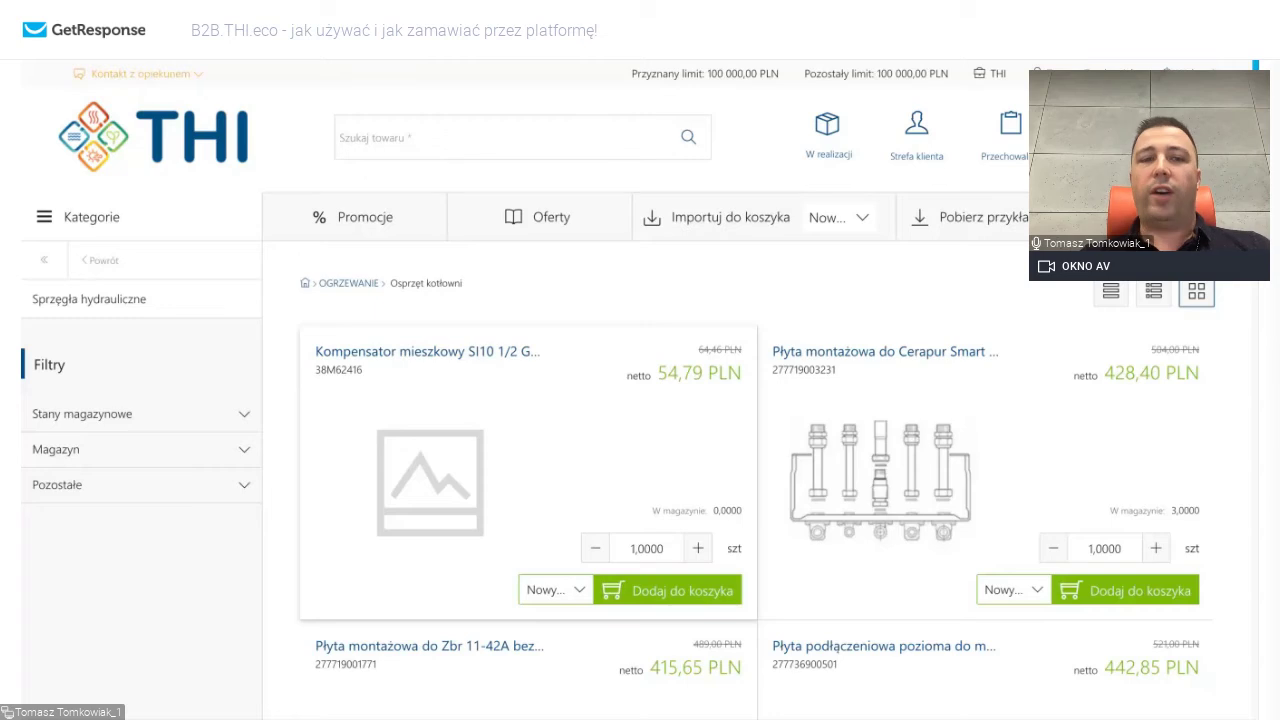
pyautogui.click(190, 168)
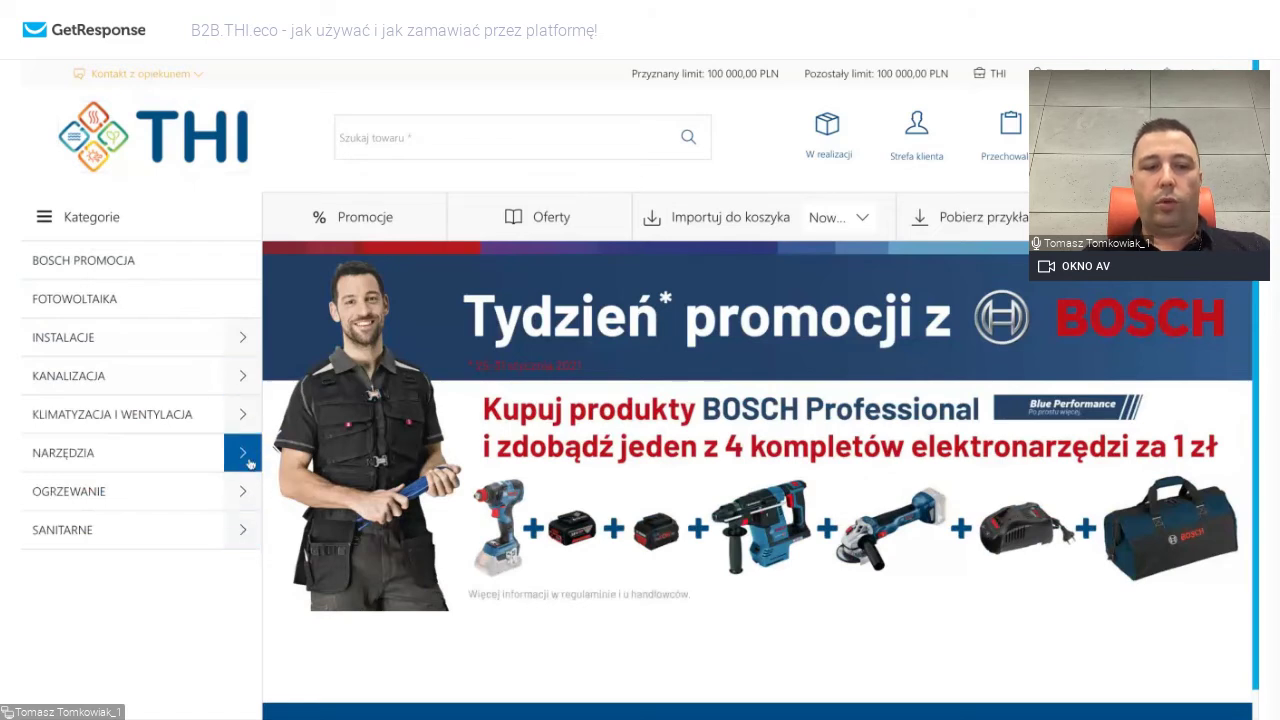
# Expand the OGRZEWANIE category and open its Pompy ciepła subcategory.
pyautogui.click(243, 491)
pyautogui.scroll(-3, 196, 601)
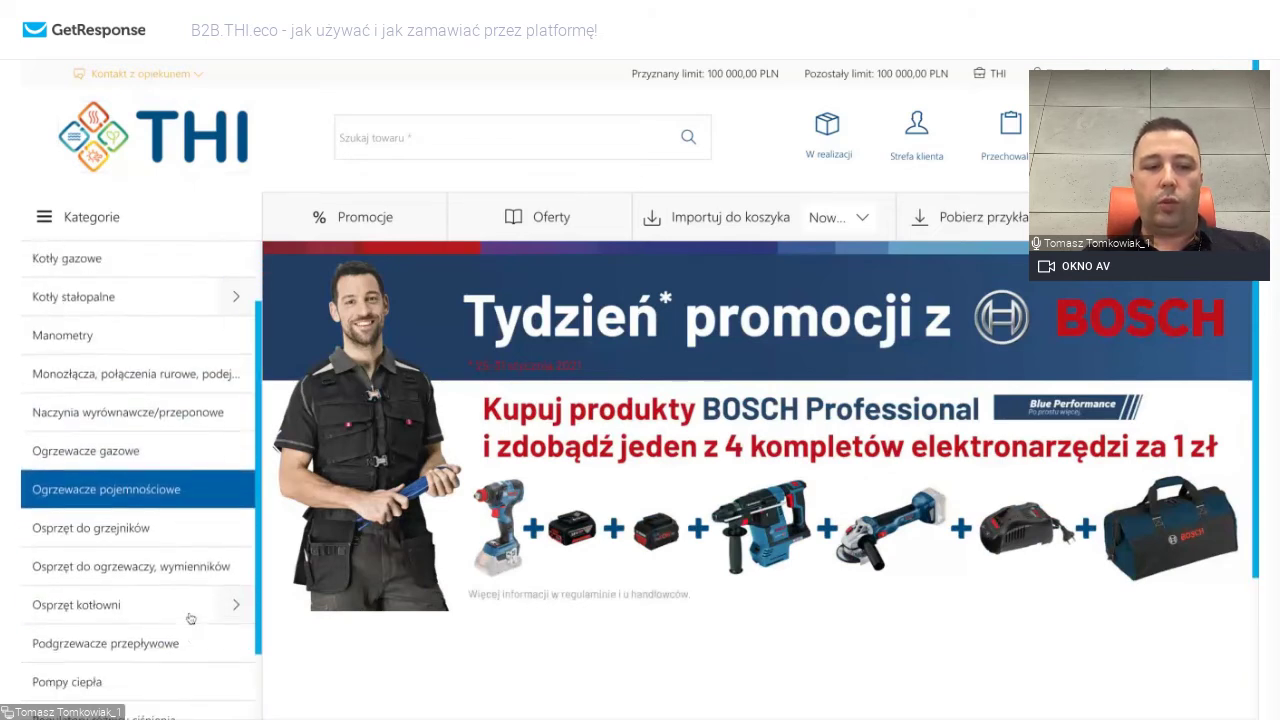
pyautogui.scroll(-3, 190, 618)
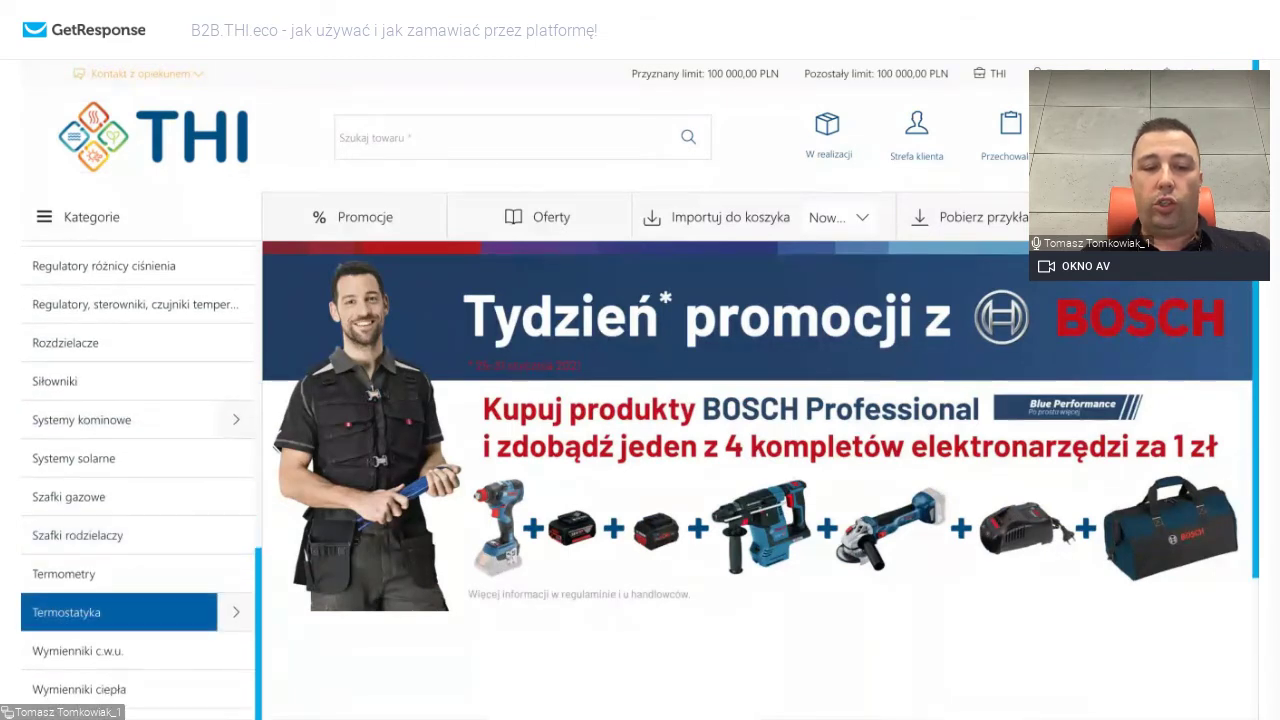
pyautogui.scroll(3, 153, 401)
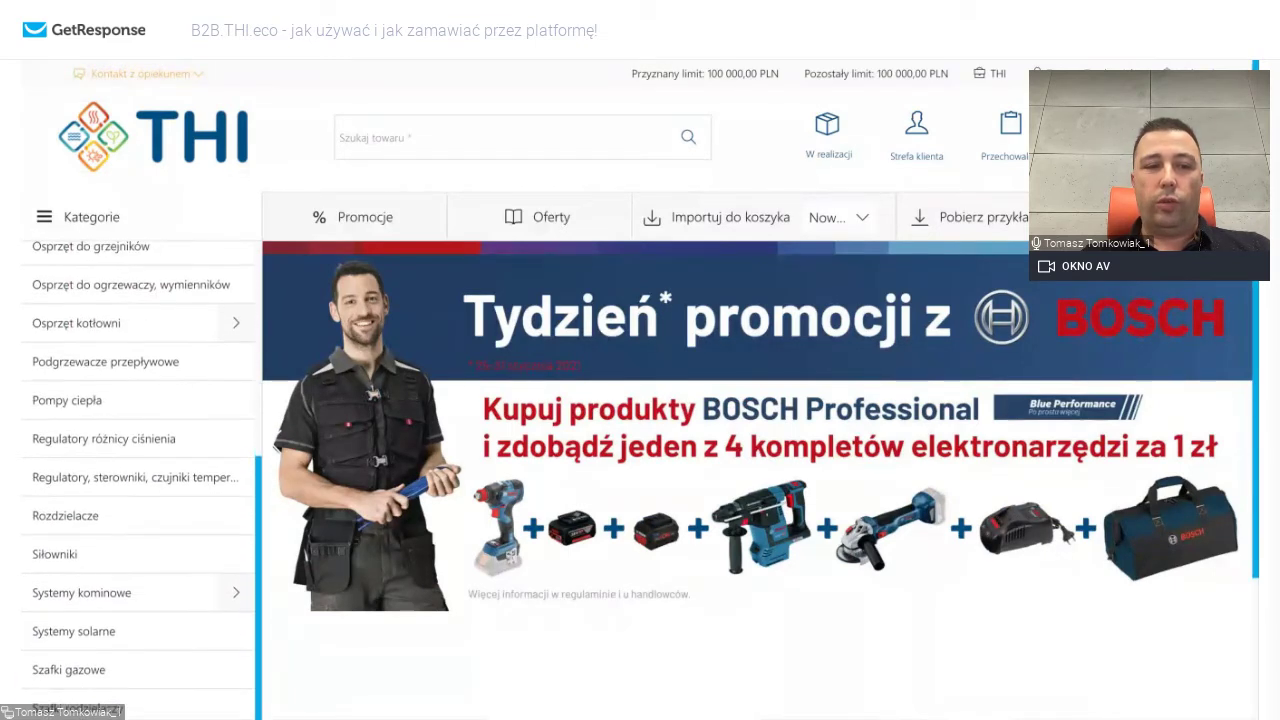
pyautogui.click(153, 401)
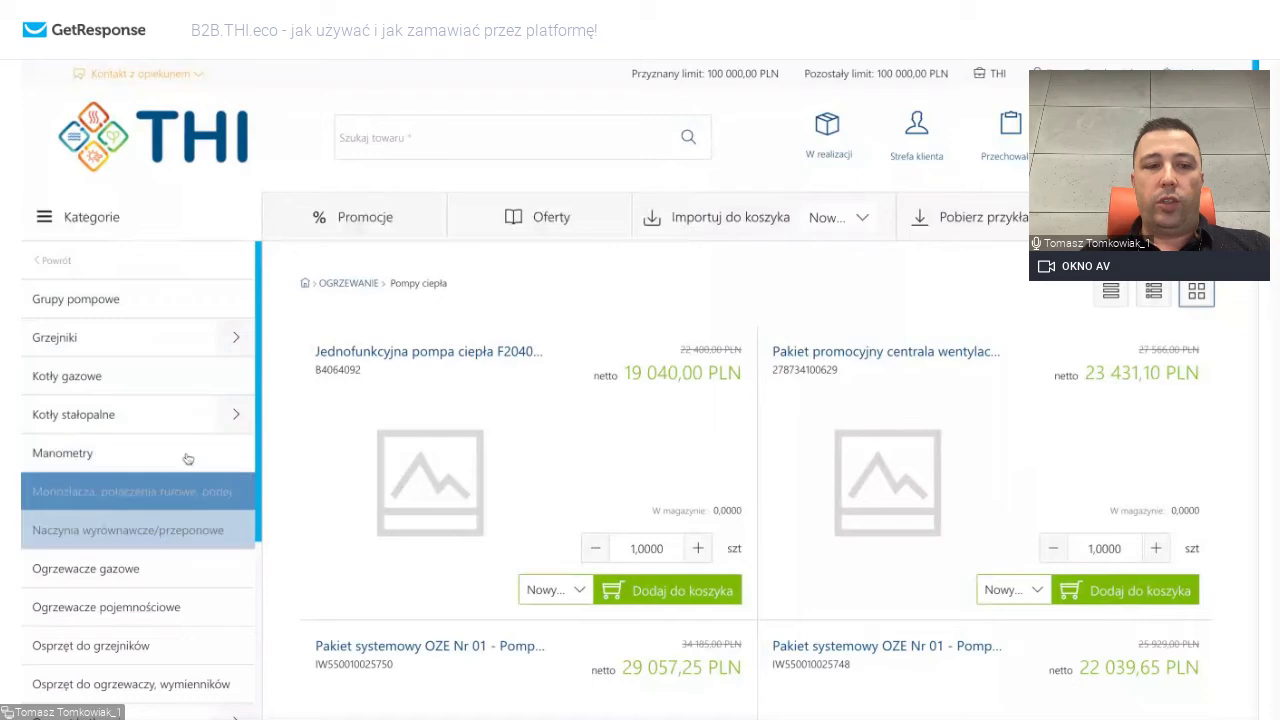
# View the products in the Kotły gazowe subcategory and open the Osprzęt do grzejników subcategory.
pyautogui.scroll(-1, 184, 444)
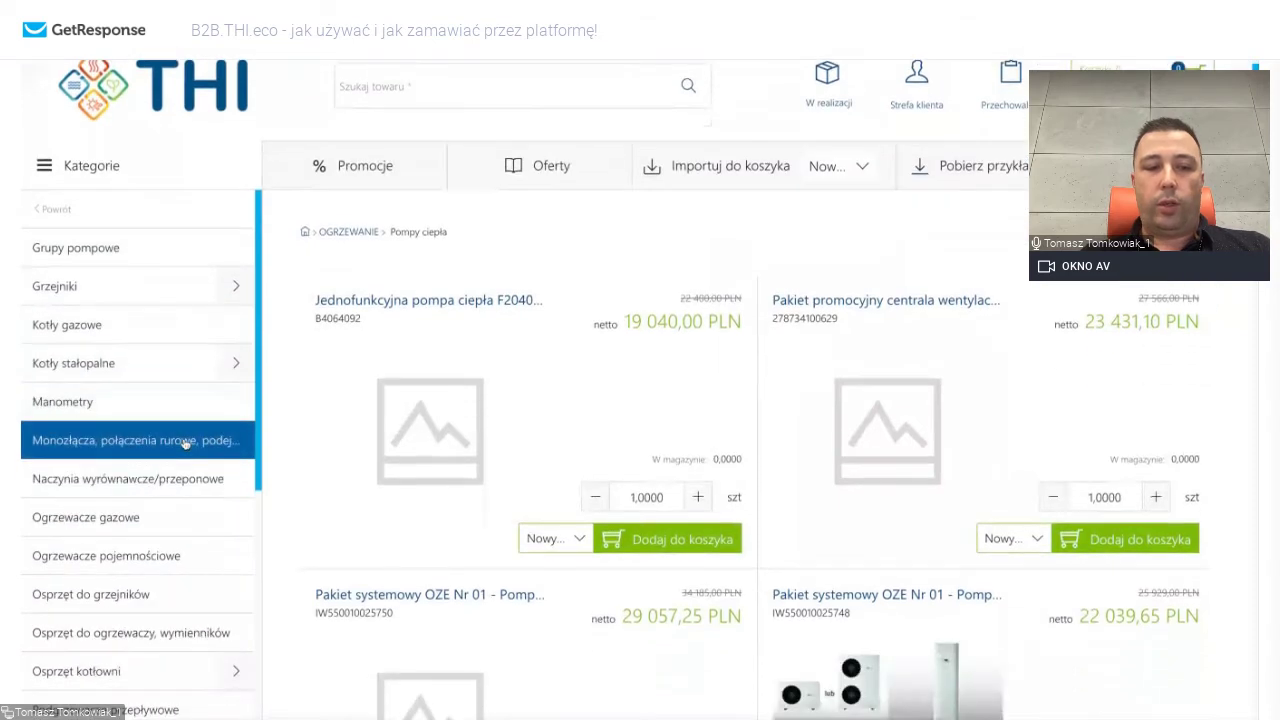
pyautogui.click(160, 326)
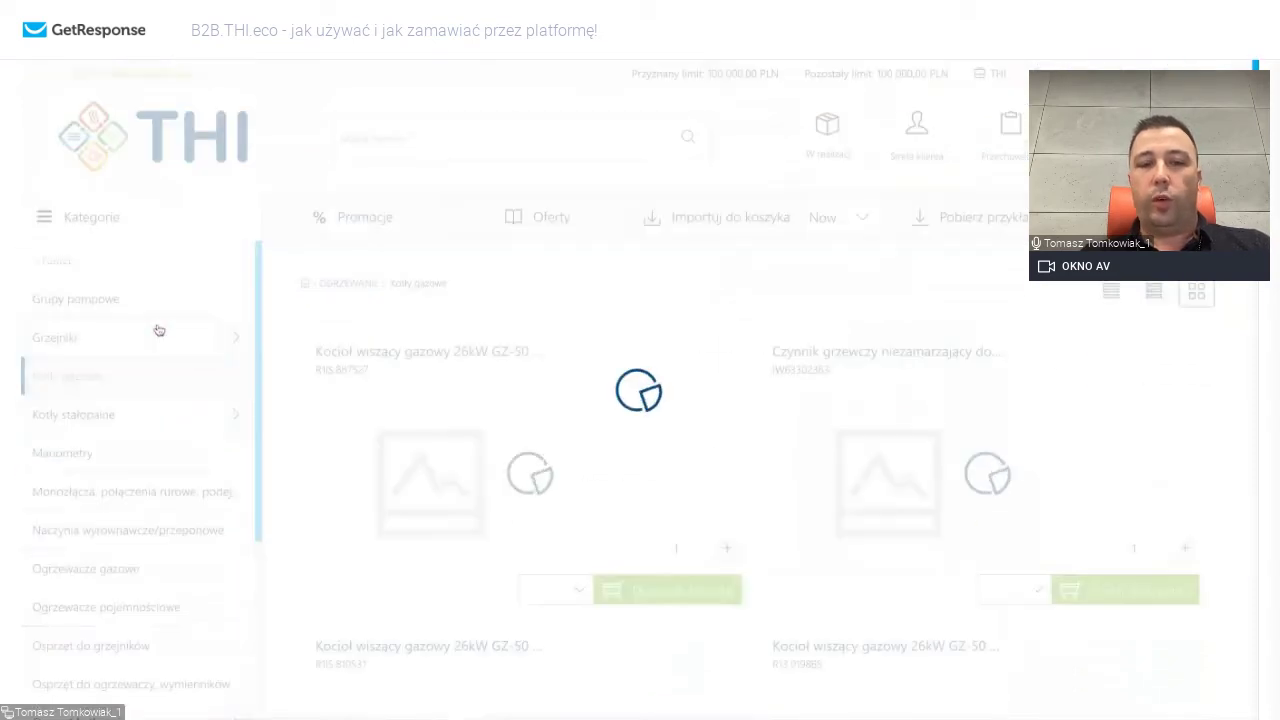
pyautogui.scroll(-3, 471, 507)
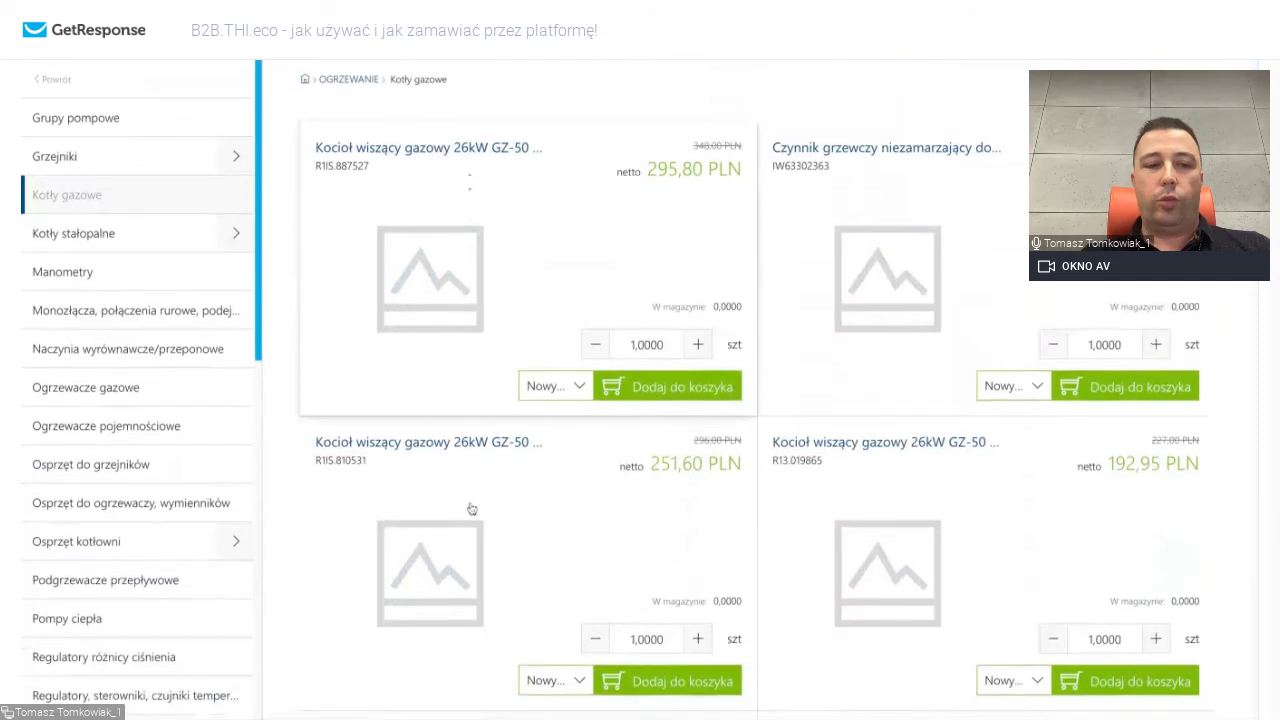
pyautogui.scroll(3, 471, 509)
pyautogui.click(155, 638)
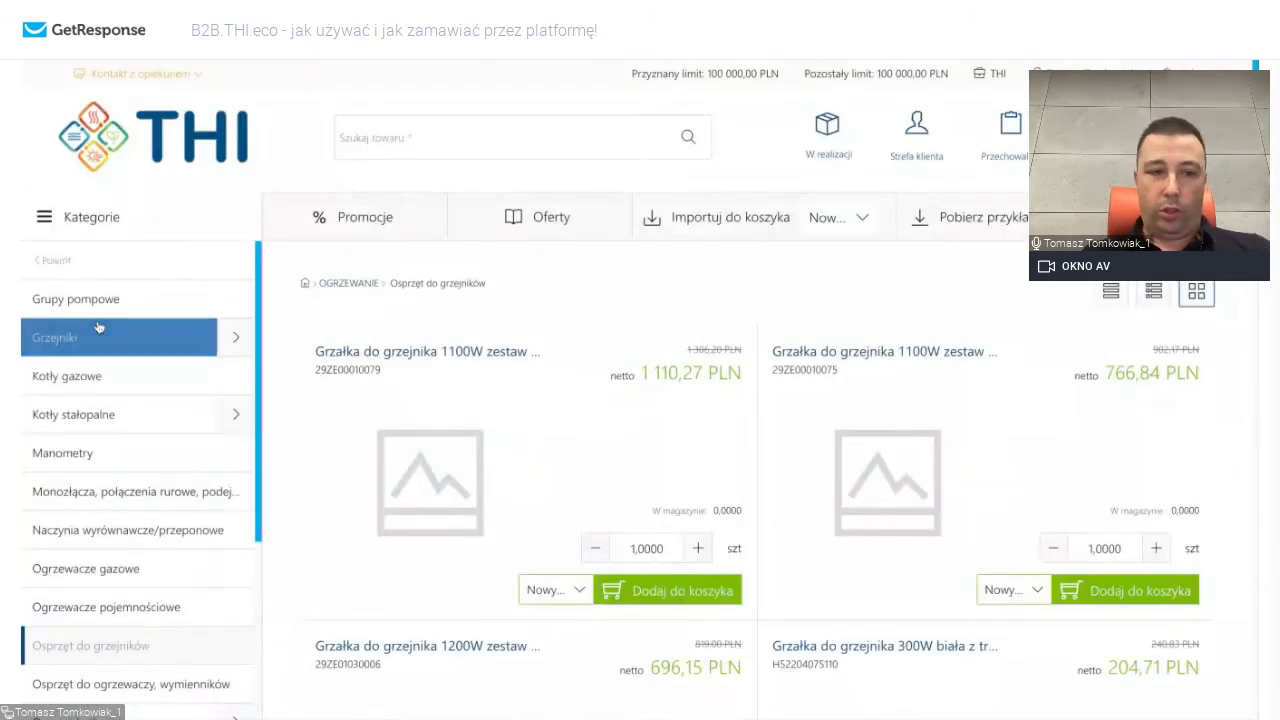
# Go back to the main categories and open BOSCH PROMOCJA.
pyautogui.click(62, 263)
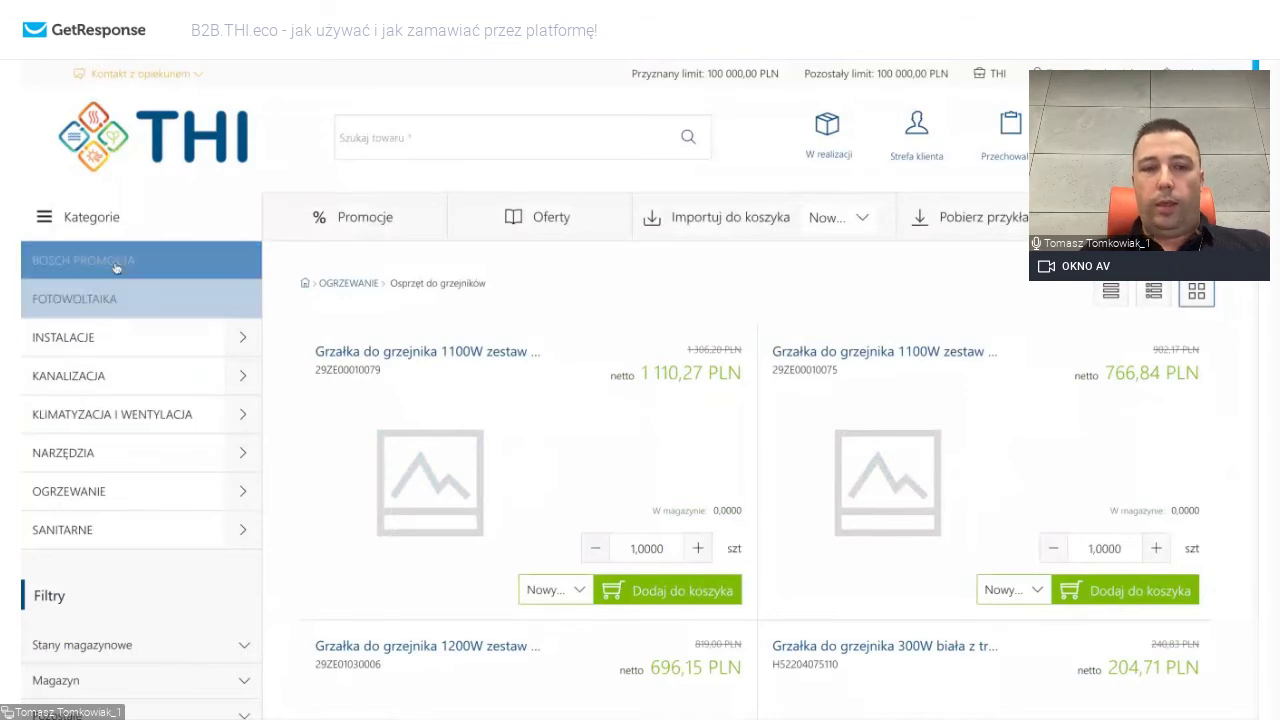
pyautogui.click(110, 262)
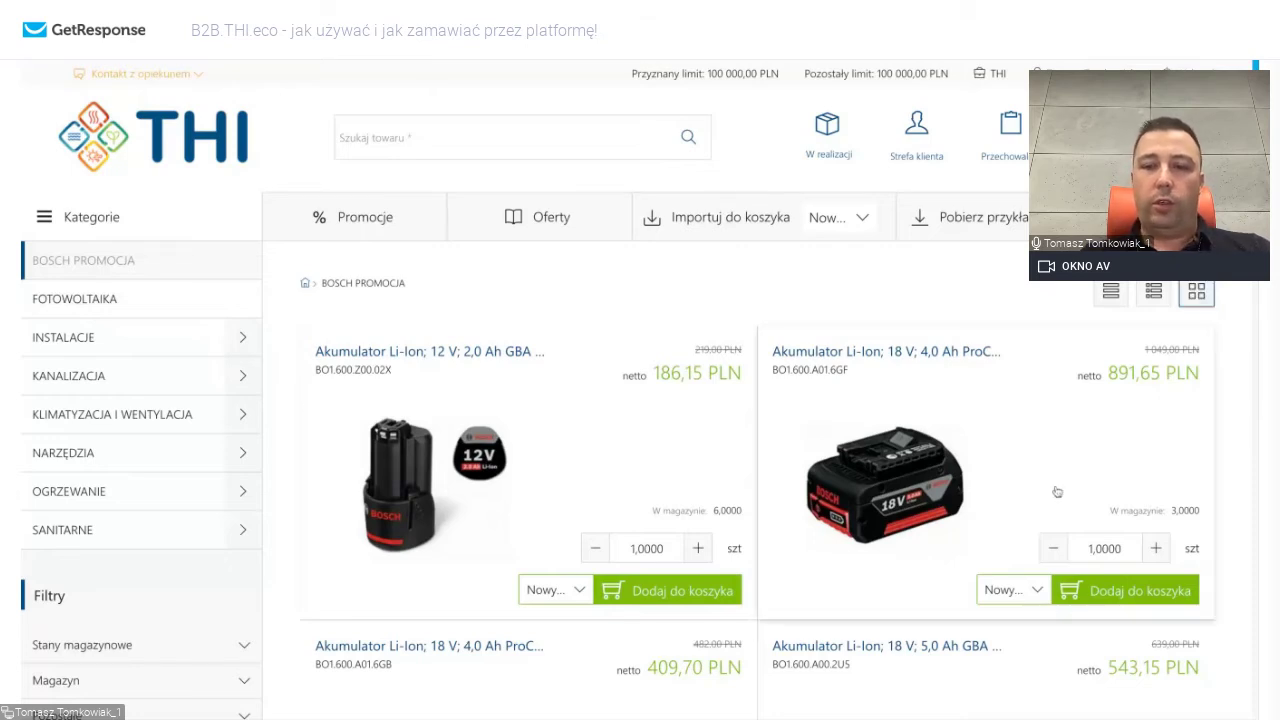
# Examine the prices and stock levels of the batteries, tools and saw blades in the BOSCH PROMOCJA category.
pyautogui.scroll(-2, 1057, 510)
pyautogui.scroll(-2, 1057, 510)
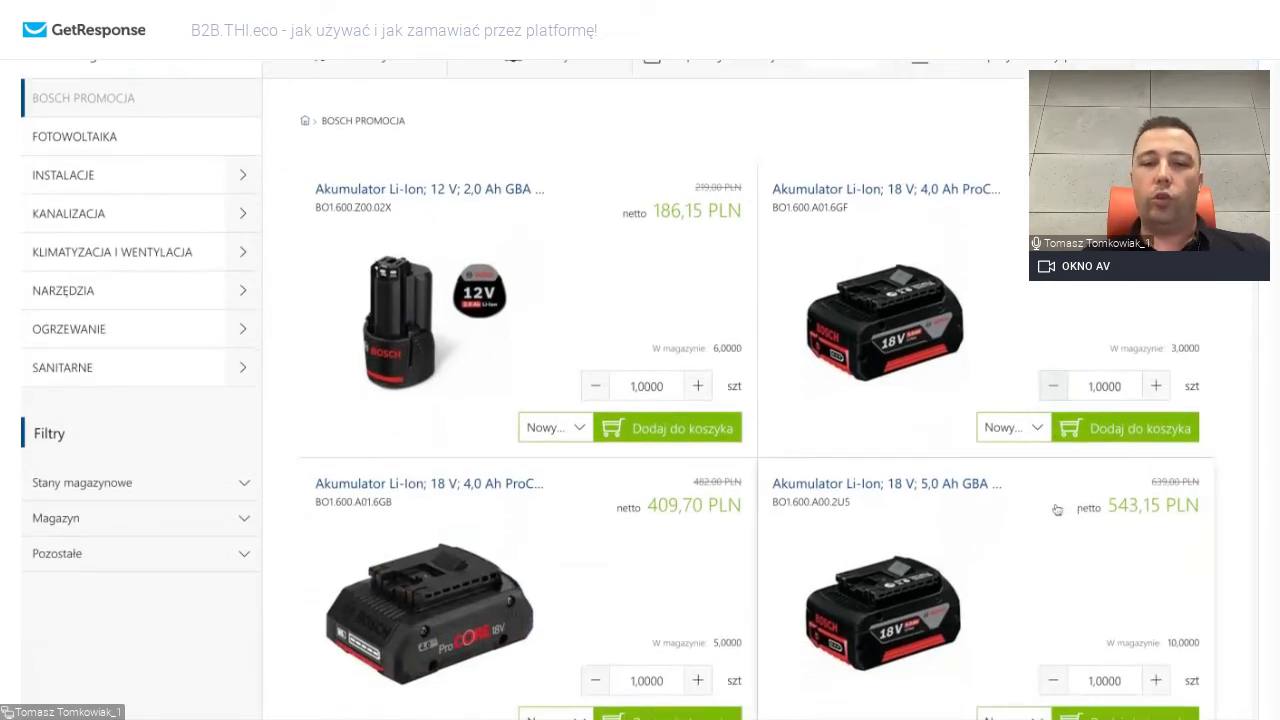
pyautogui.scroll(-5, 1057, 510)
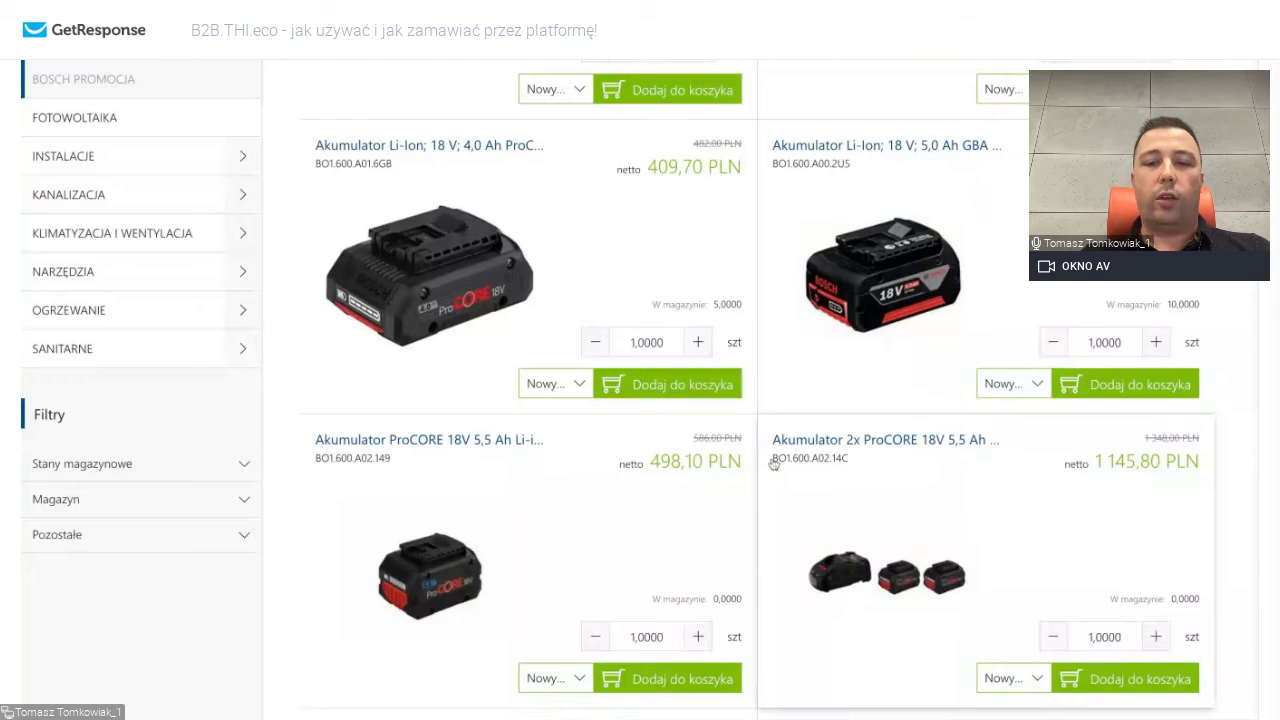
pyautogui.scroll(-1, 884, 520)
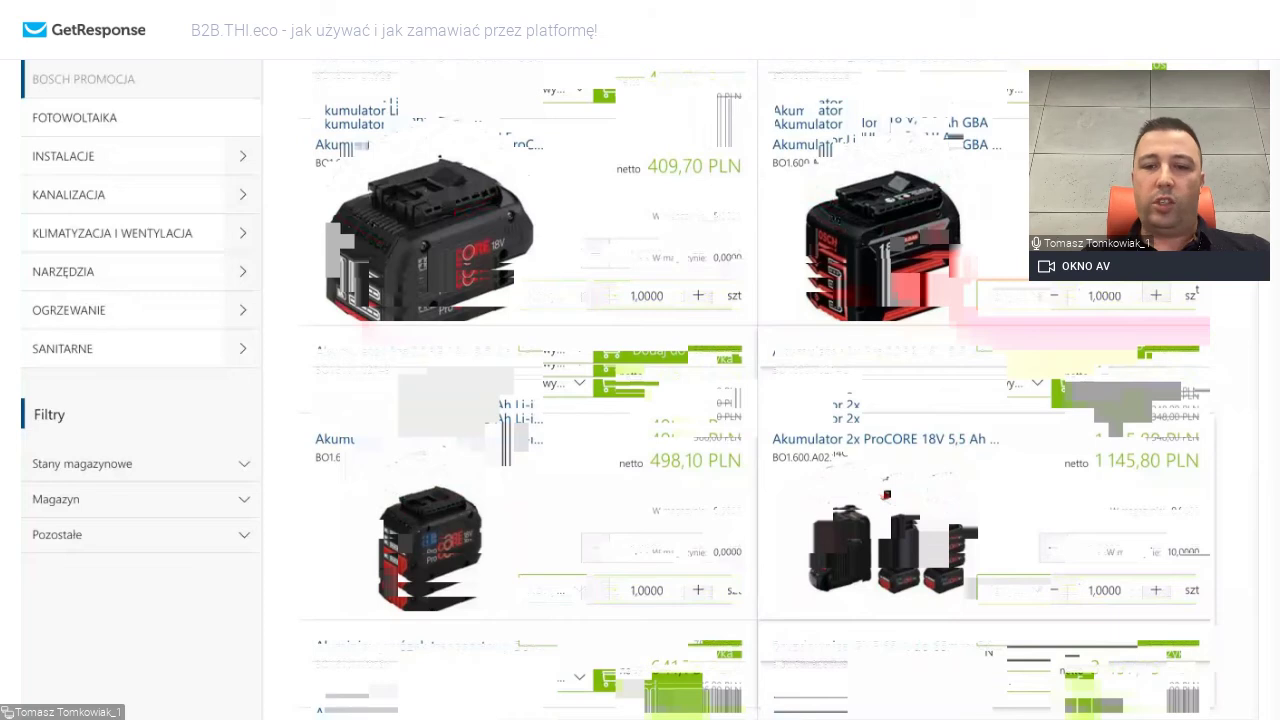
pyautogui.scroll(-2, 760, 400)
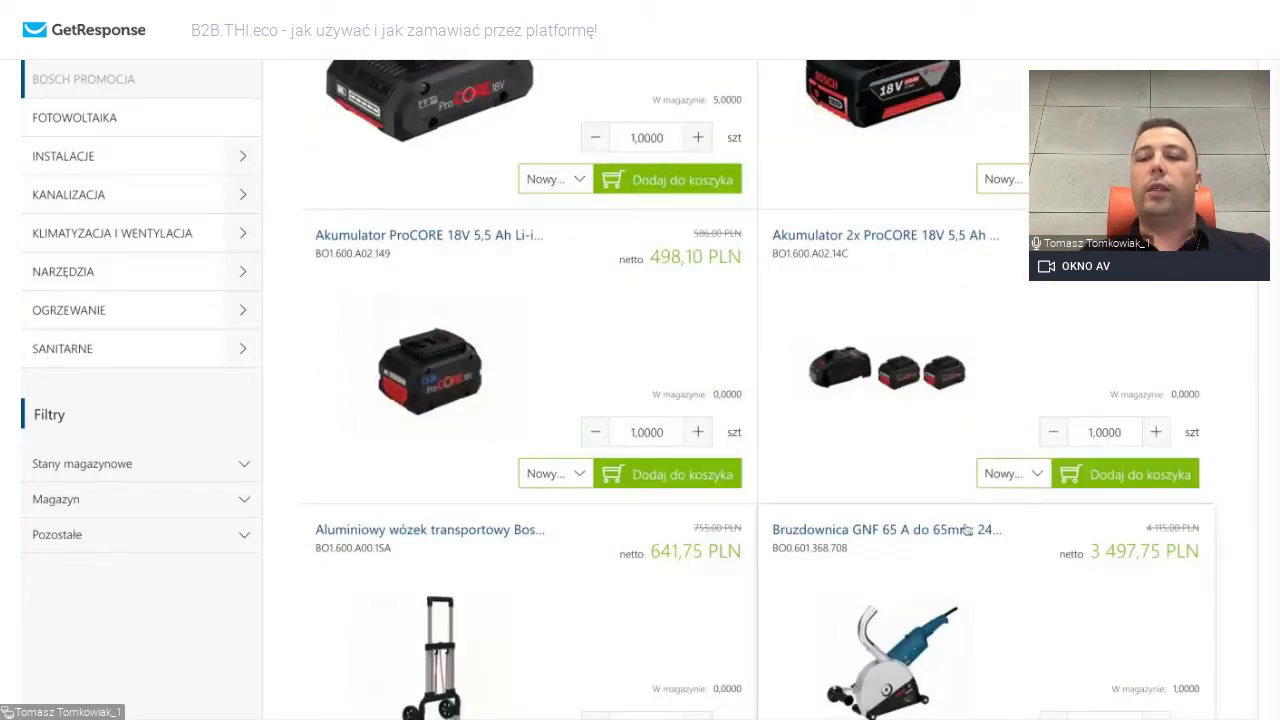
pyautogui.scroll(-3, 960, 540)
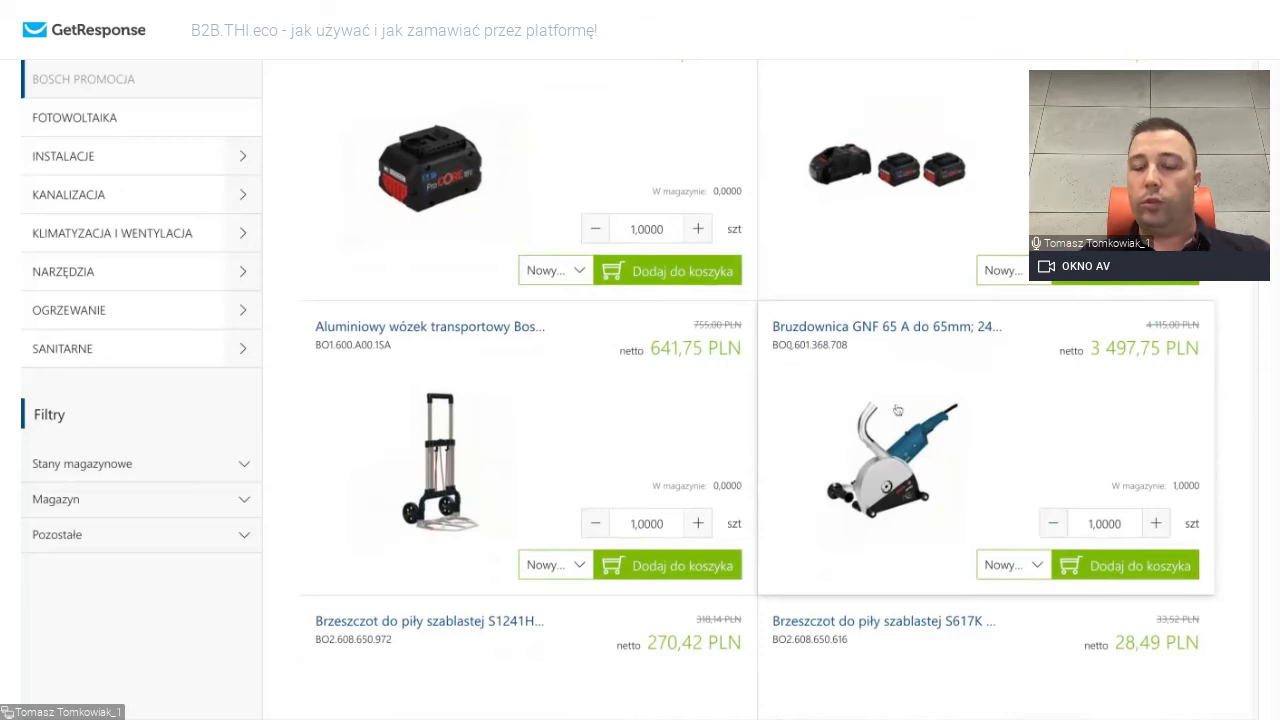
pyautogui.scroll(-2, 897, 410)
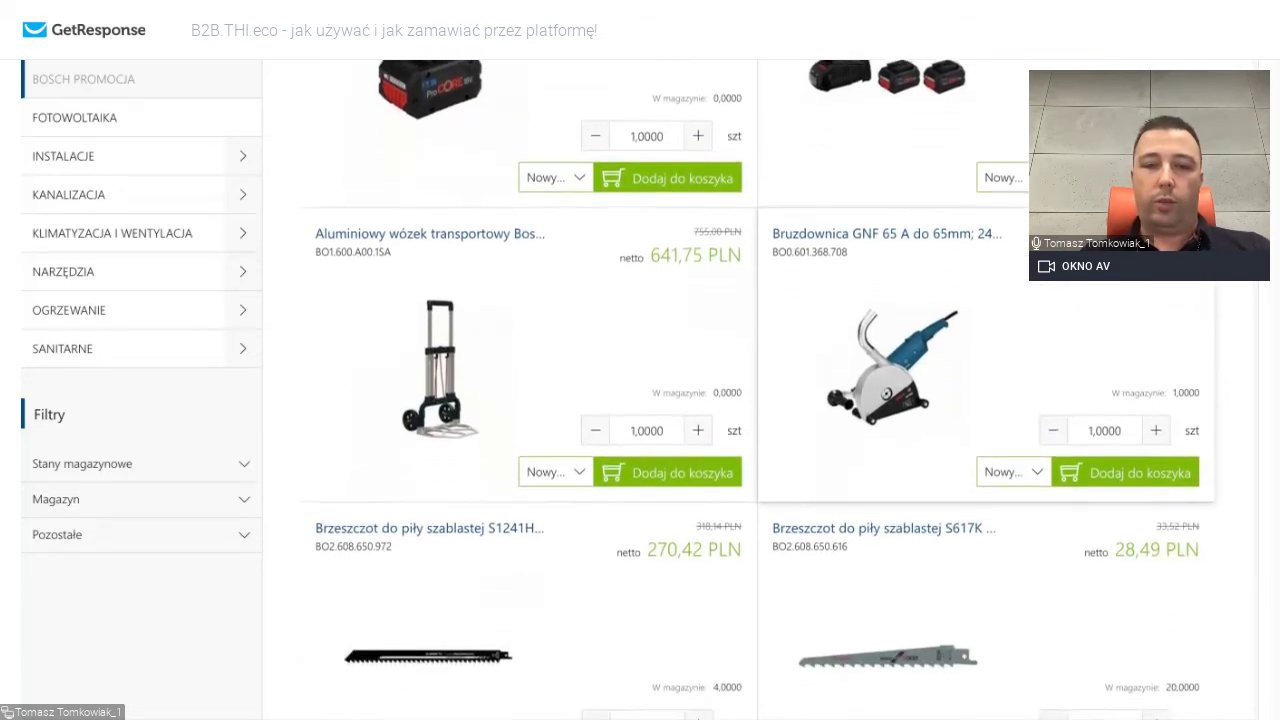
pyautogui.scroll(-3, 897, 410)
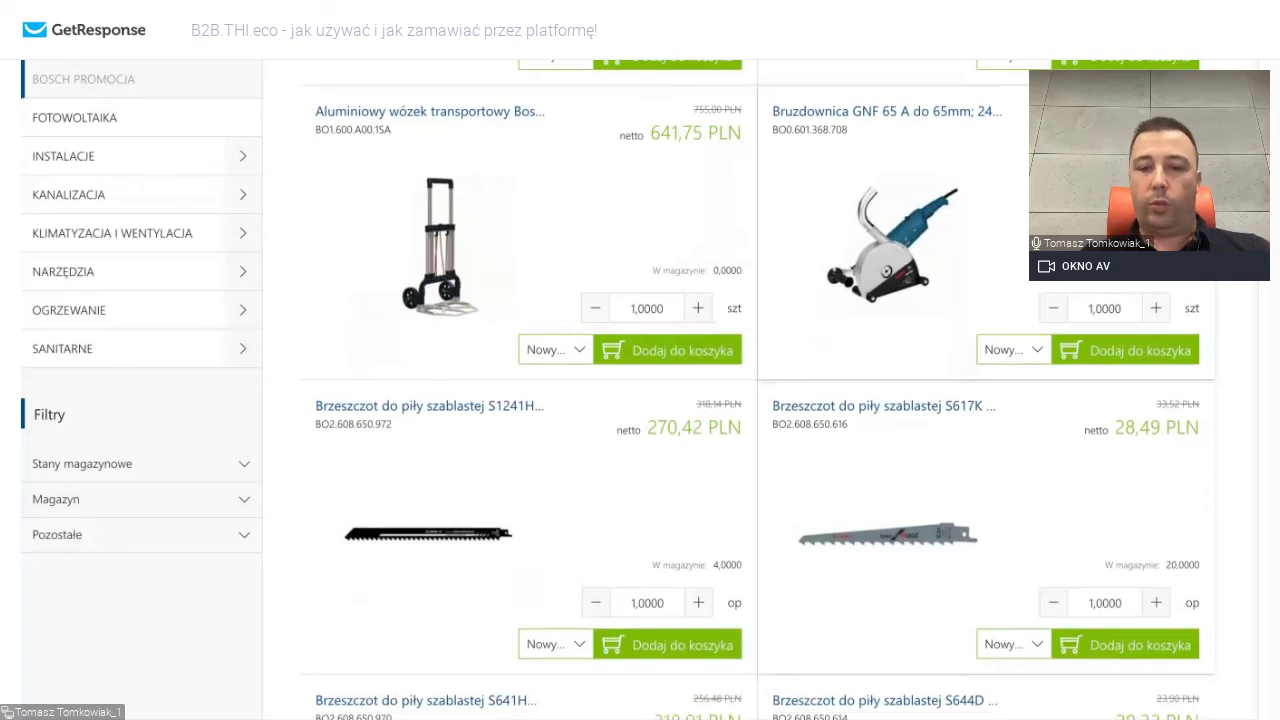
pyautogui.scroll(-3, 826, 526)
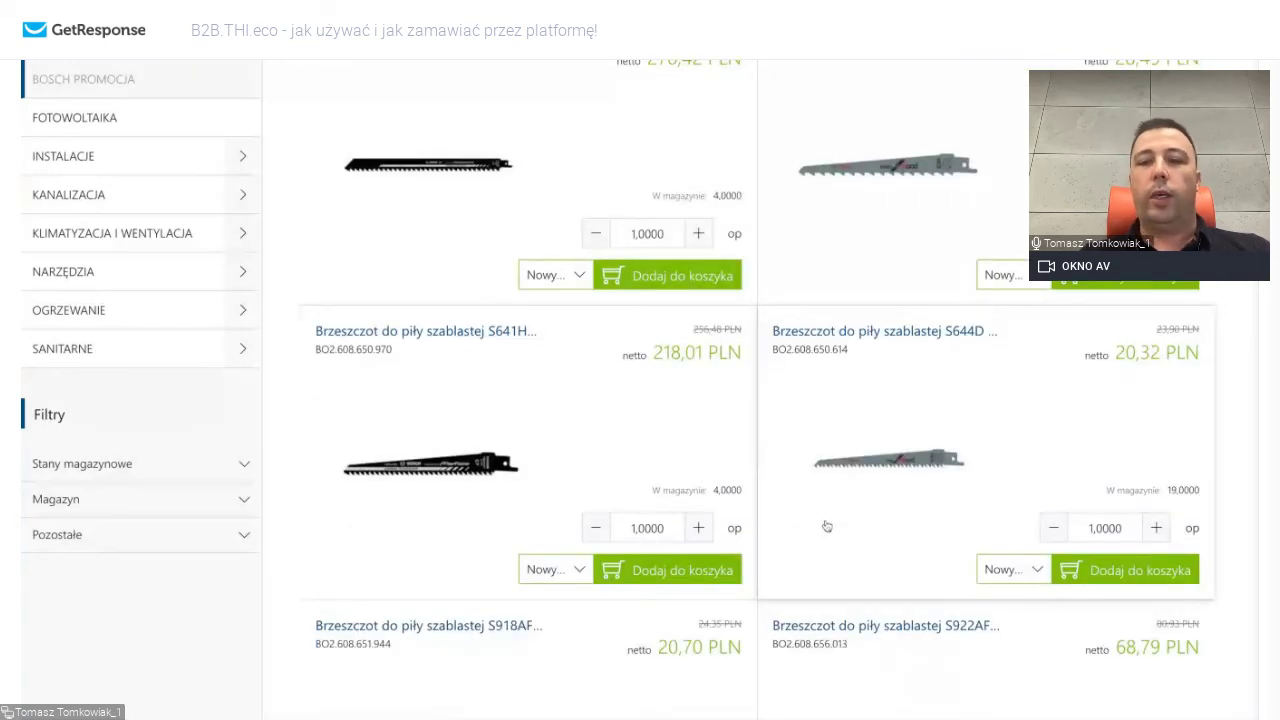
pyautogui.scroll(-1, 458, 494)
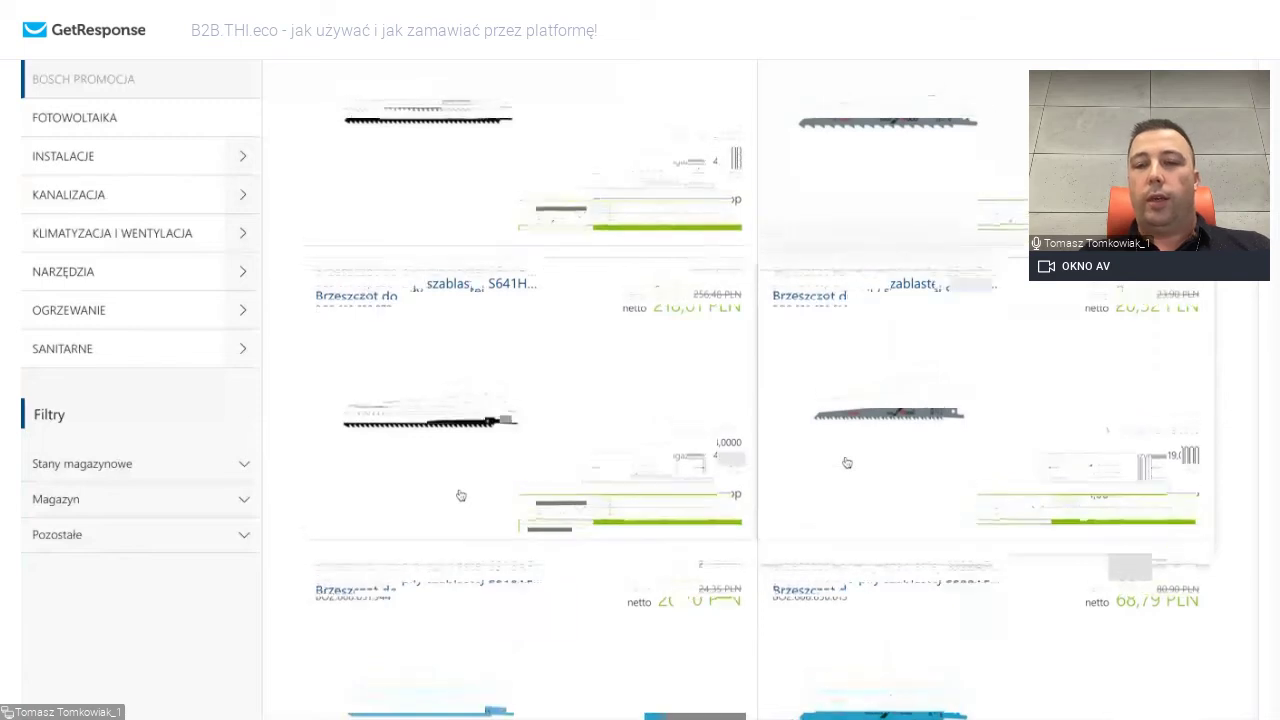
# Switch the product display to one picture row per item, and then to the compact table without pictures.
pyautogui.scroll(10, 461, 495)
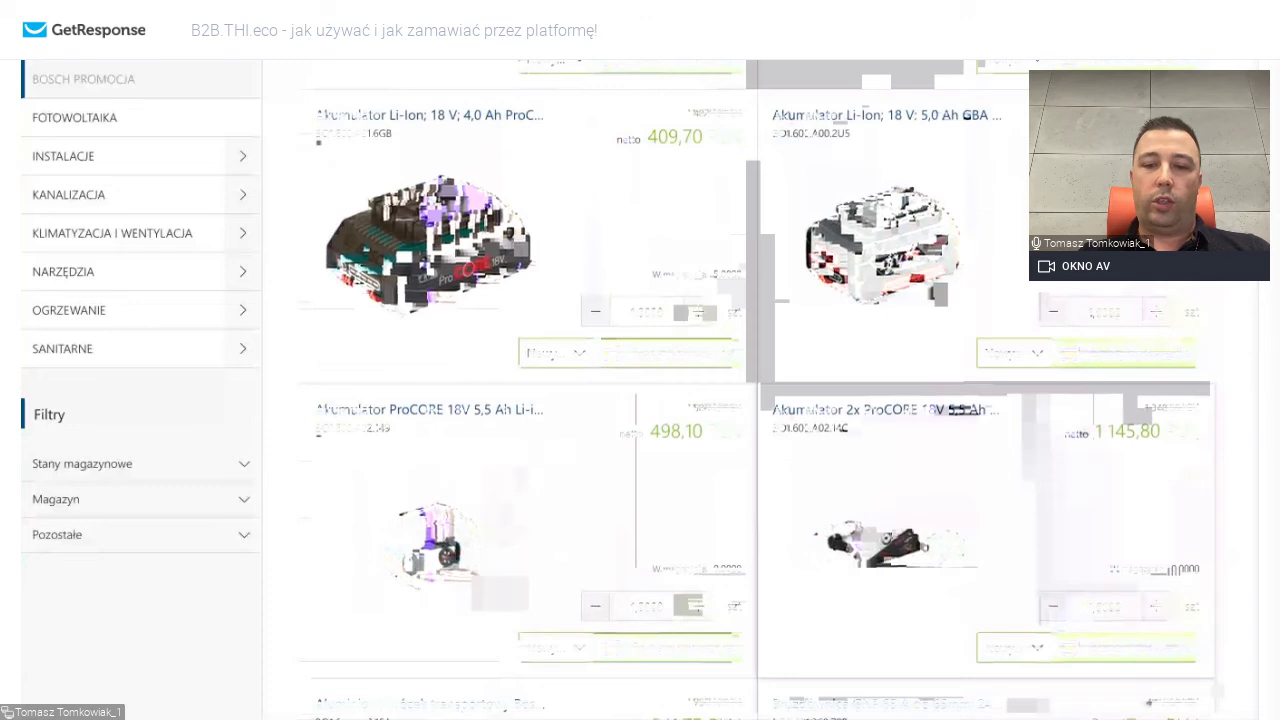
pyautogui.scroll(-3, 870, 451)
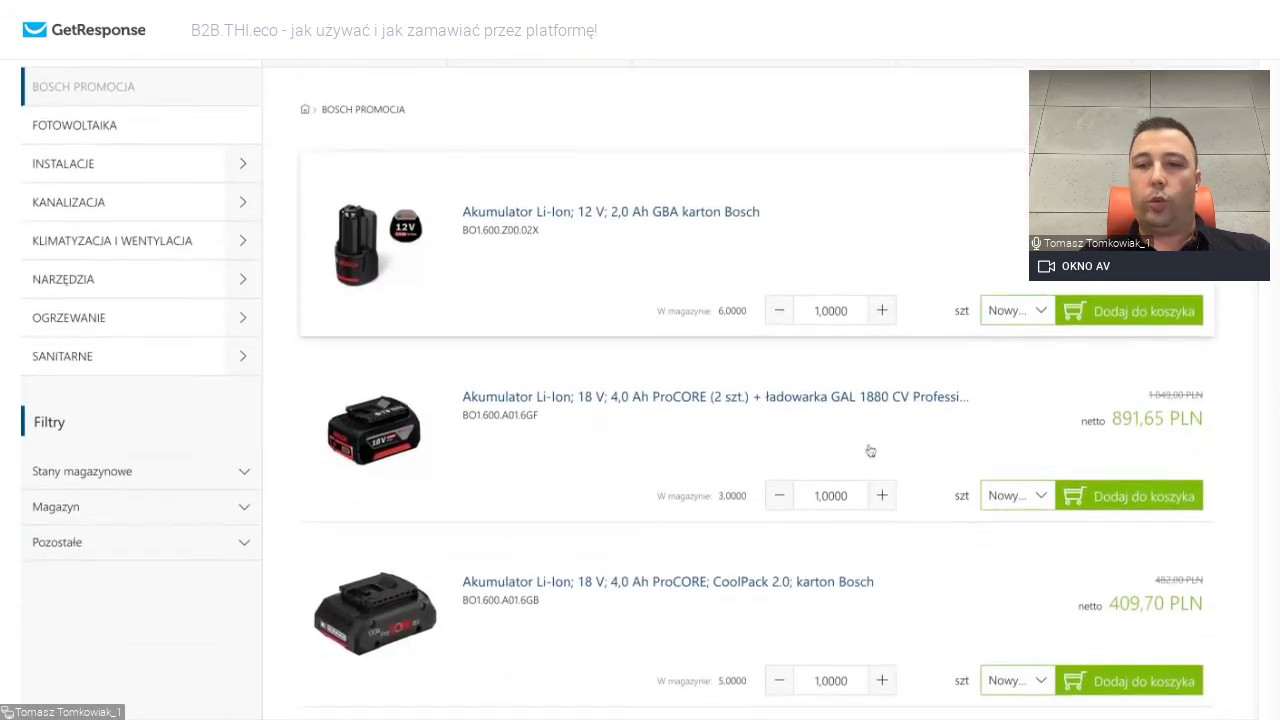
pyautogui.scroll(3, 870, 451)
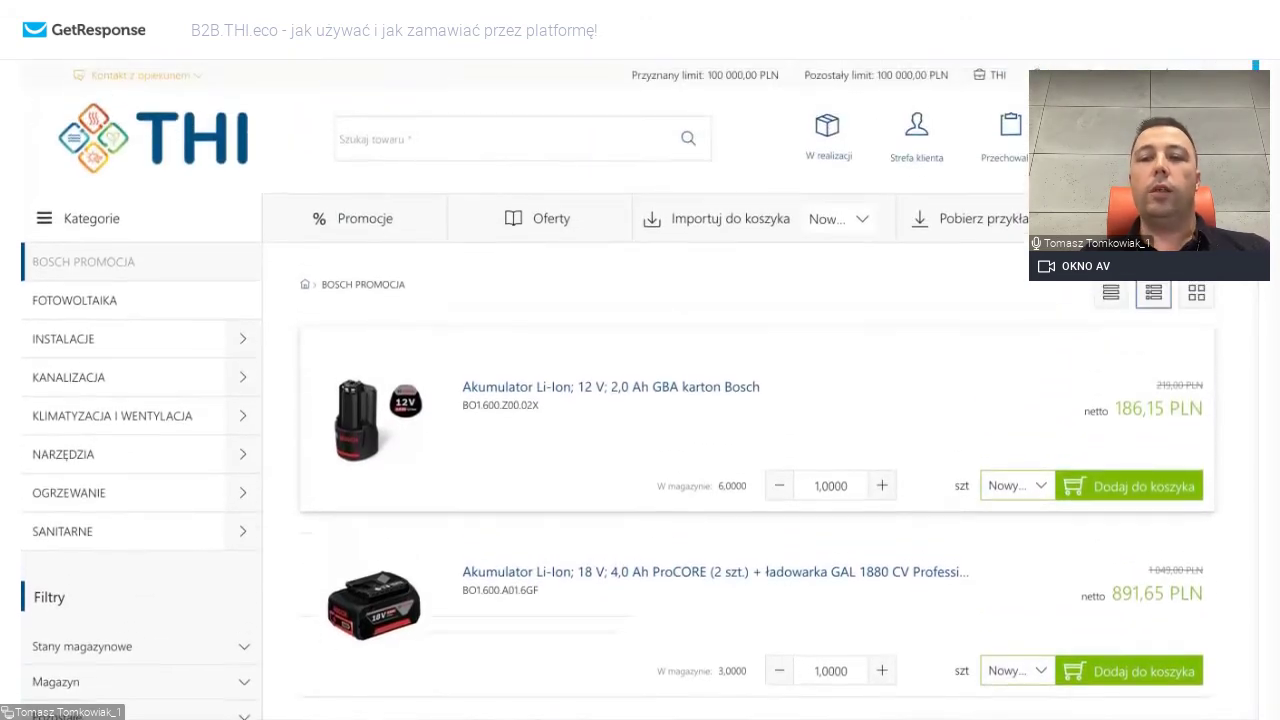
pyautogui.click(1111, 293)
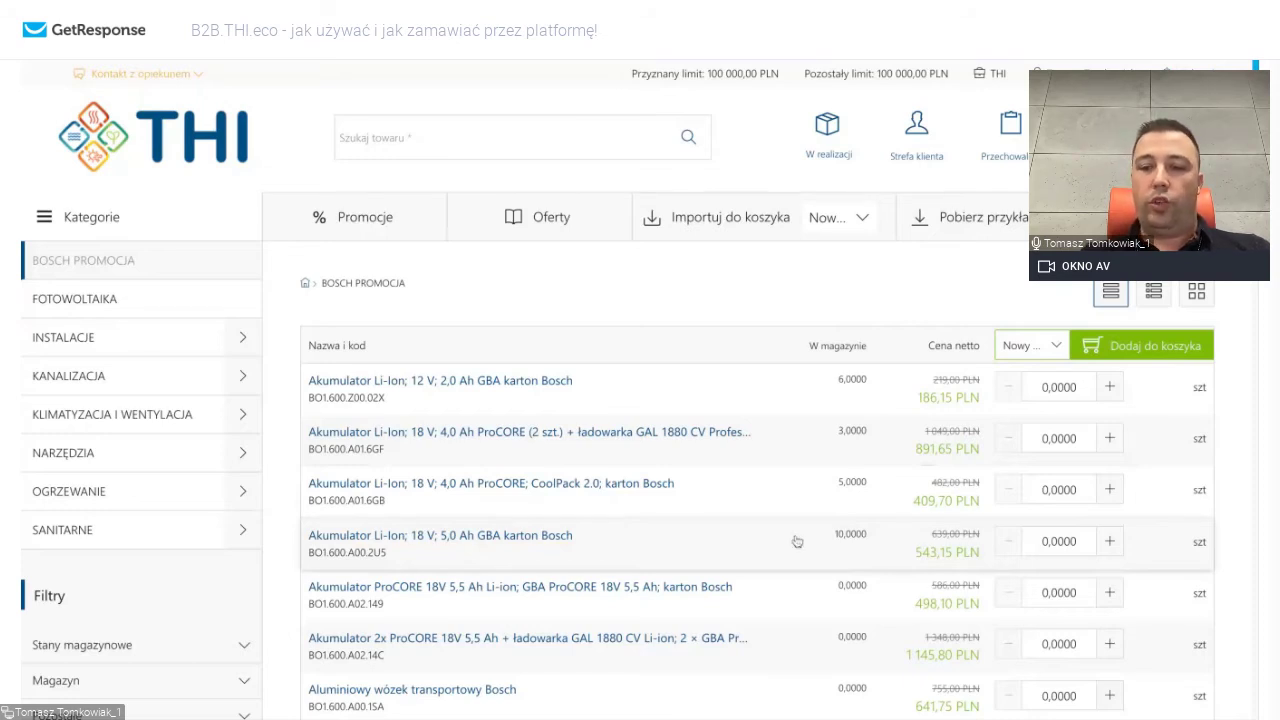
# Set the quantity to 4 for the 18 V 5,0 Ah GBA battery and 6 for the 18 V 4,0 Ah ProCORE two-battery set.
pyautogui.click(1040, 541)
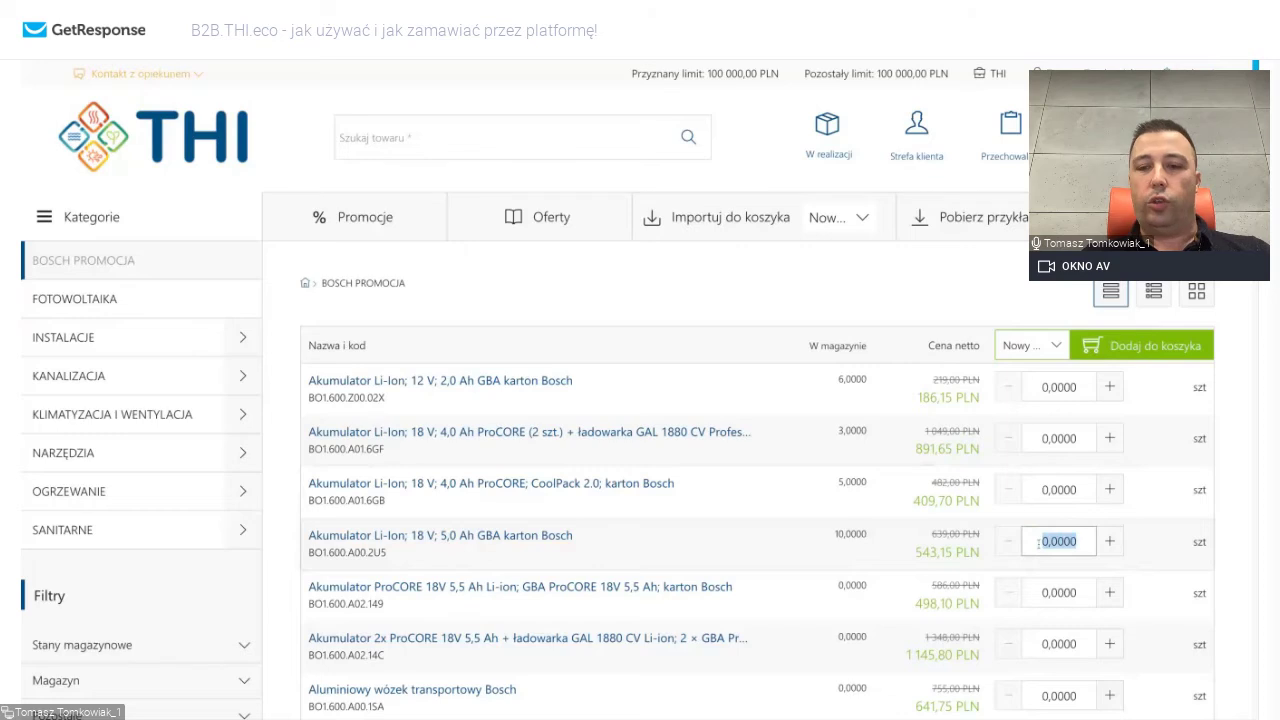
pyautogui.write('4')
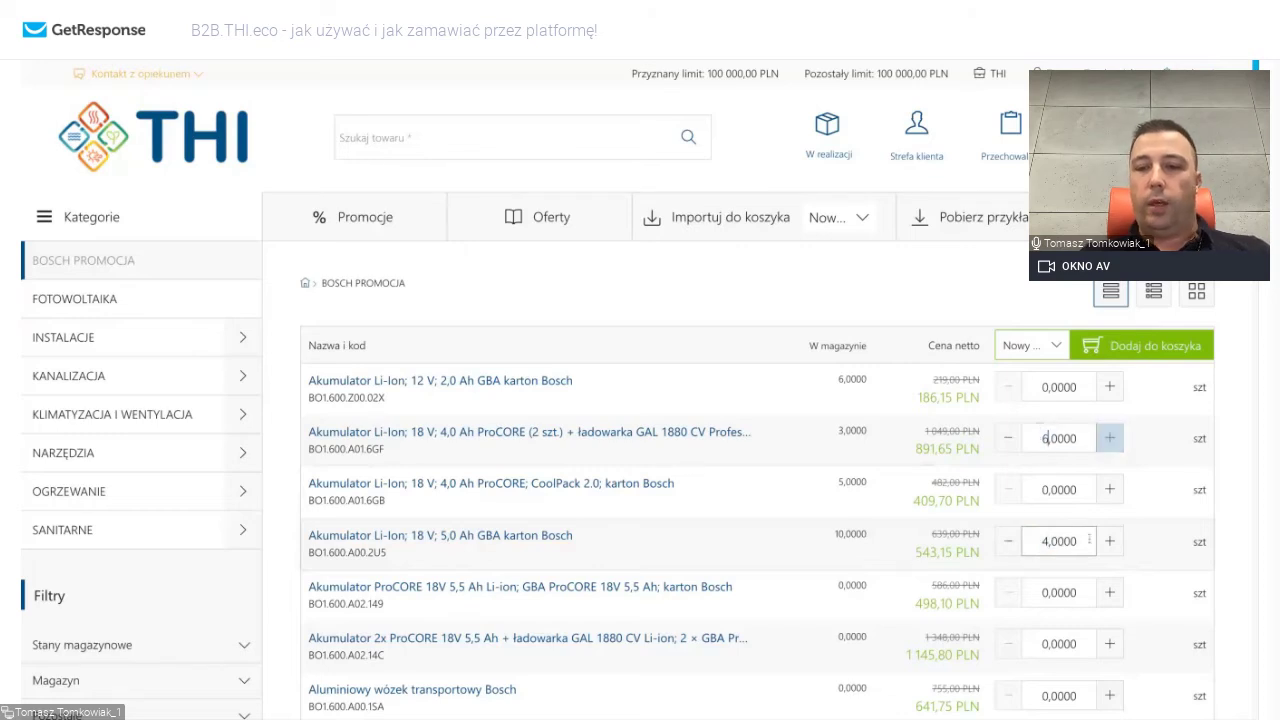
# Set the quantity to 8 for both the S1241HM and the S918AF reciprocating saw blades.
pyautogui.scroll(-3, 1044, 438)
pyautogui.click(1044, 638)
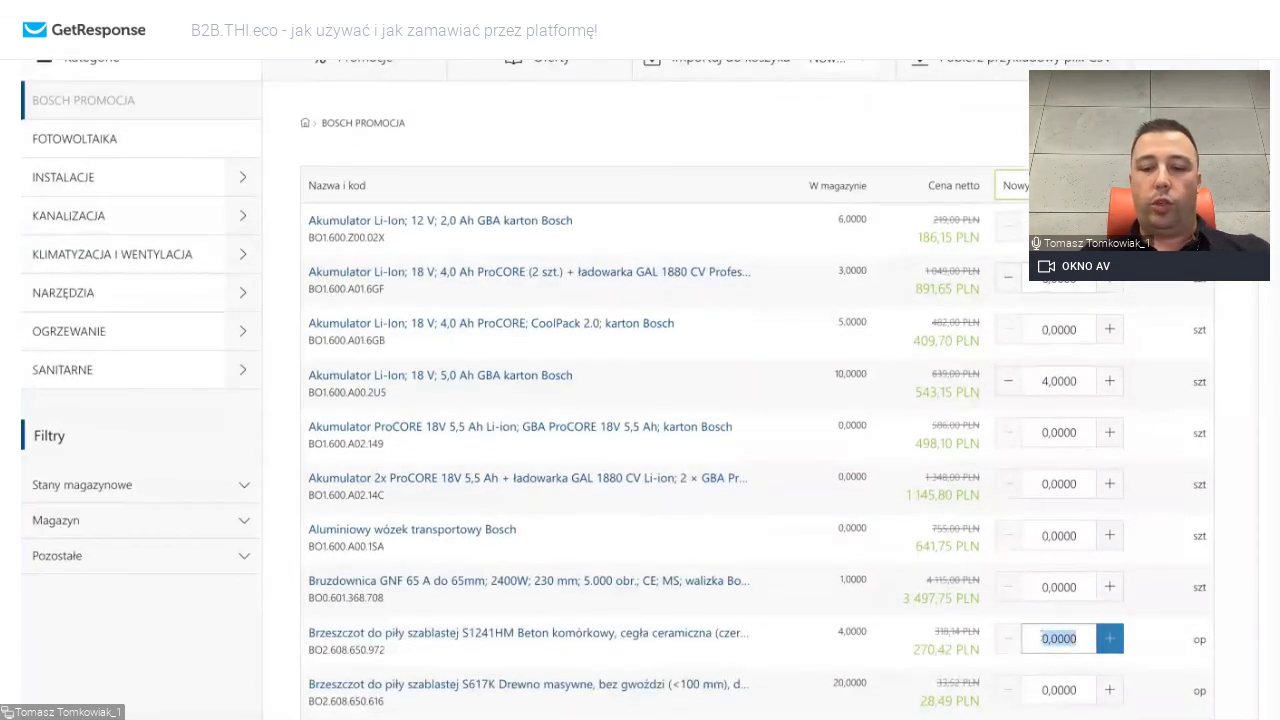
pyautogui.write('8')
pyautogui.scroll(-4, 1040, 640)
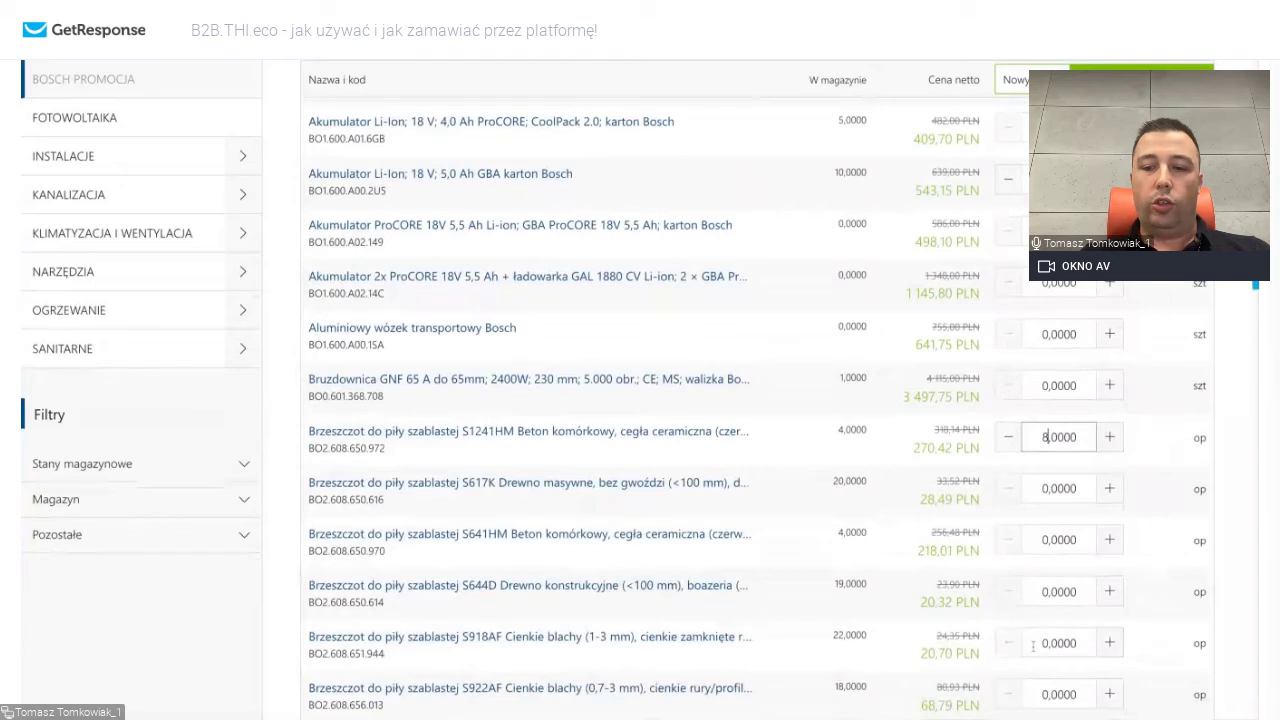
pyautogui.click(1033, 645)
pyautogui.scroll(-2, 754, 660)
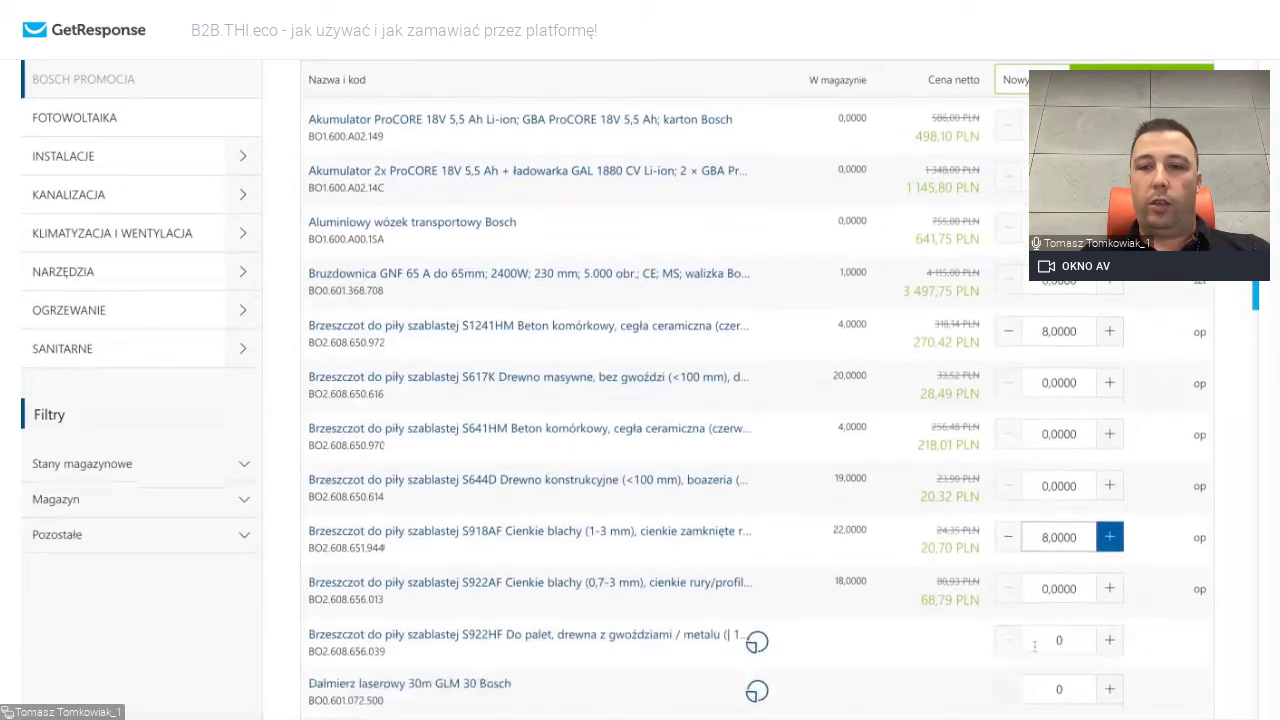
# Add all the entered quantities to a new cart and open the cart to review the order items.
pyautogui.scroll(10, 754, 640)
pyautogui.scroll(-1, 1108, 640)
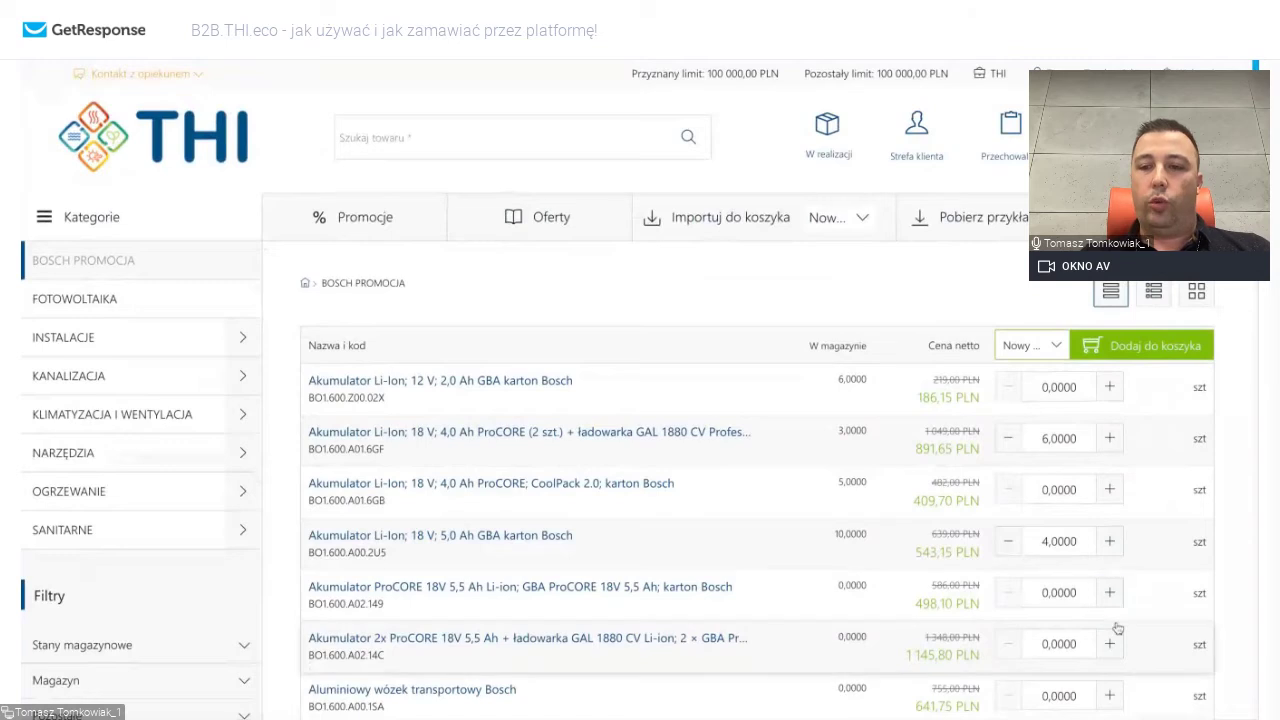
pyautogui.click(1180, 348)
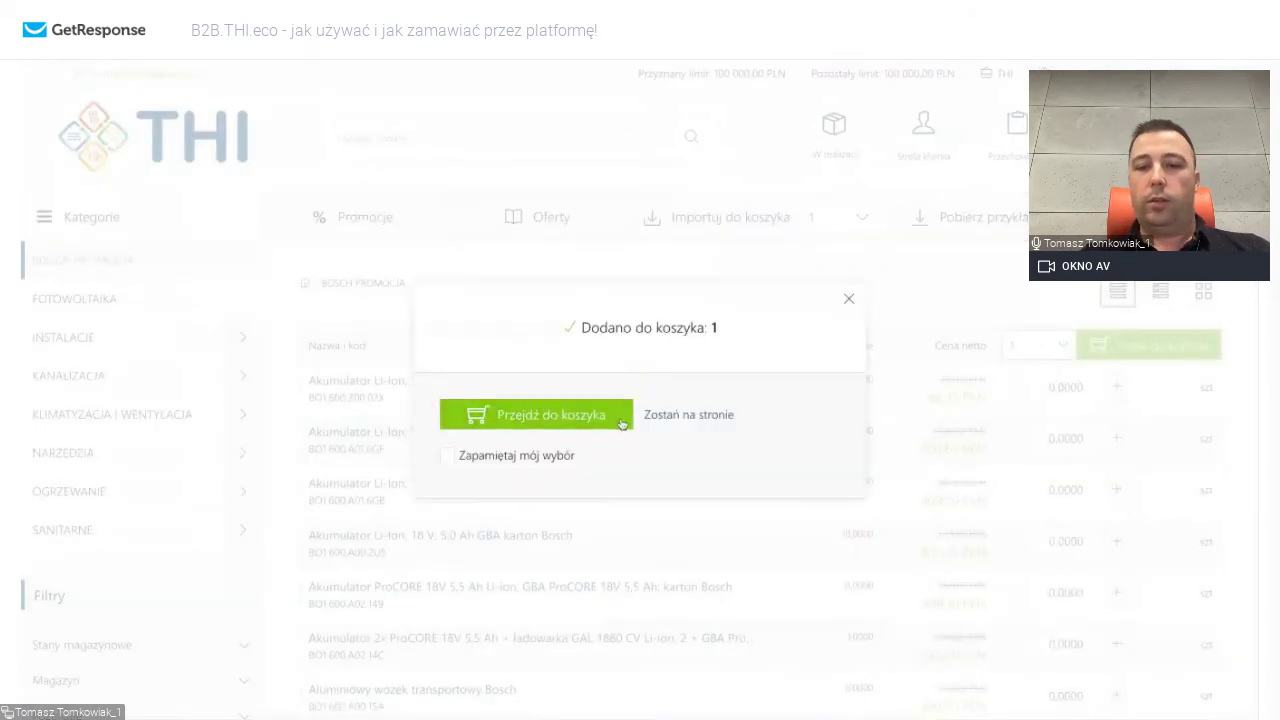
pyautogui.click(617, 424)
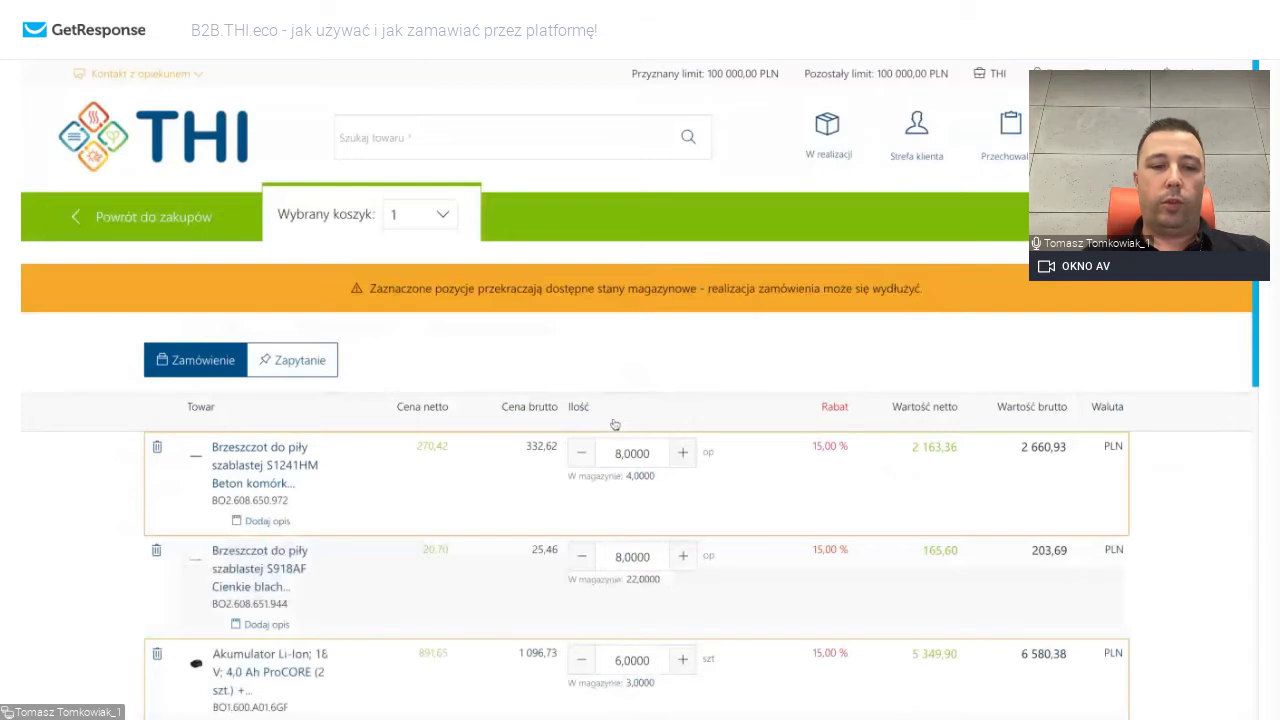
pyautogui.scroll(-3, 615, 425)
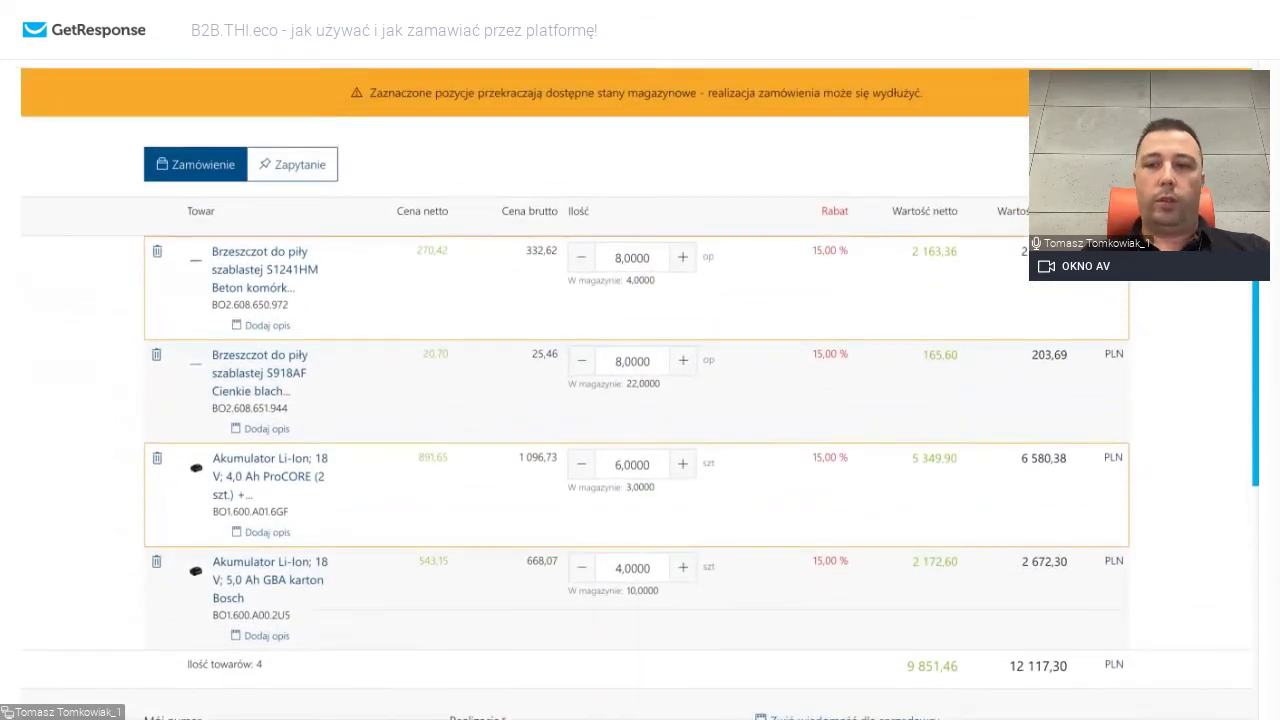
pyautogui.scroll(2, 640, 400)
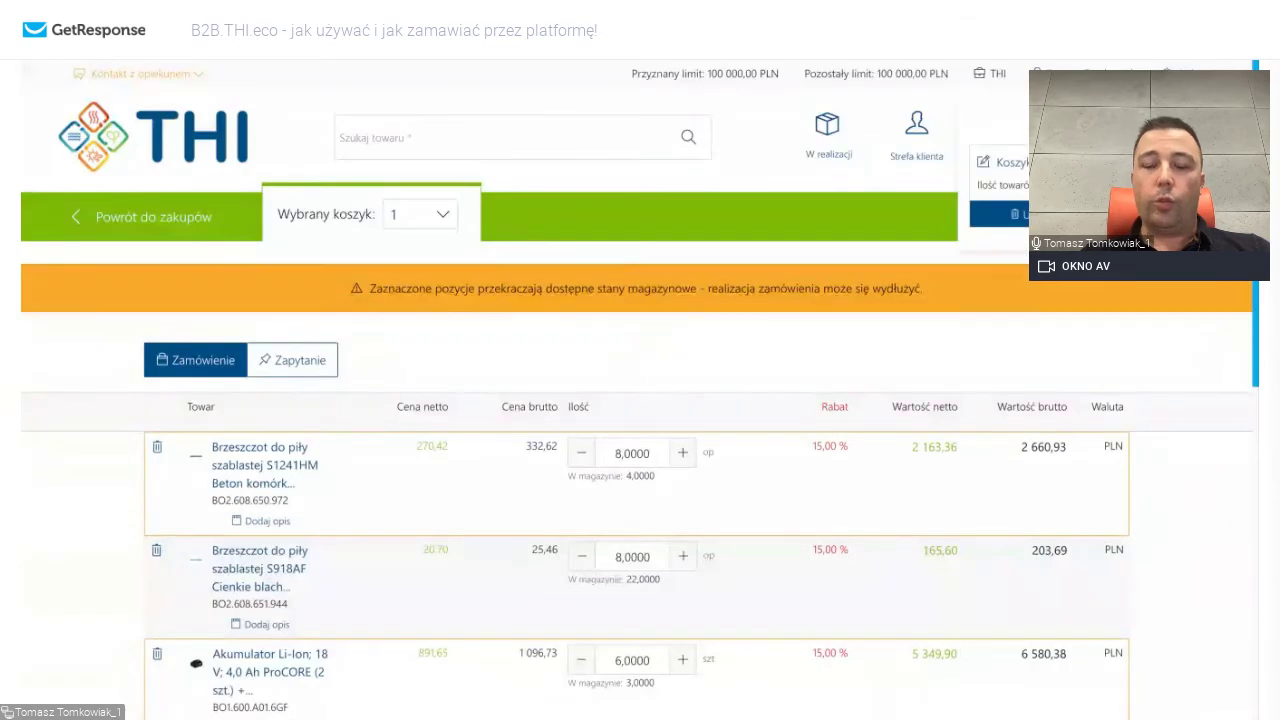
# Rename cart 1 to "Zestaw 1 dla" followed by the recipient's first name.
pyautogui.click(1004, 164)
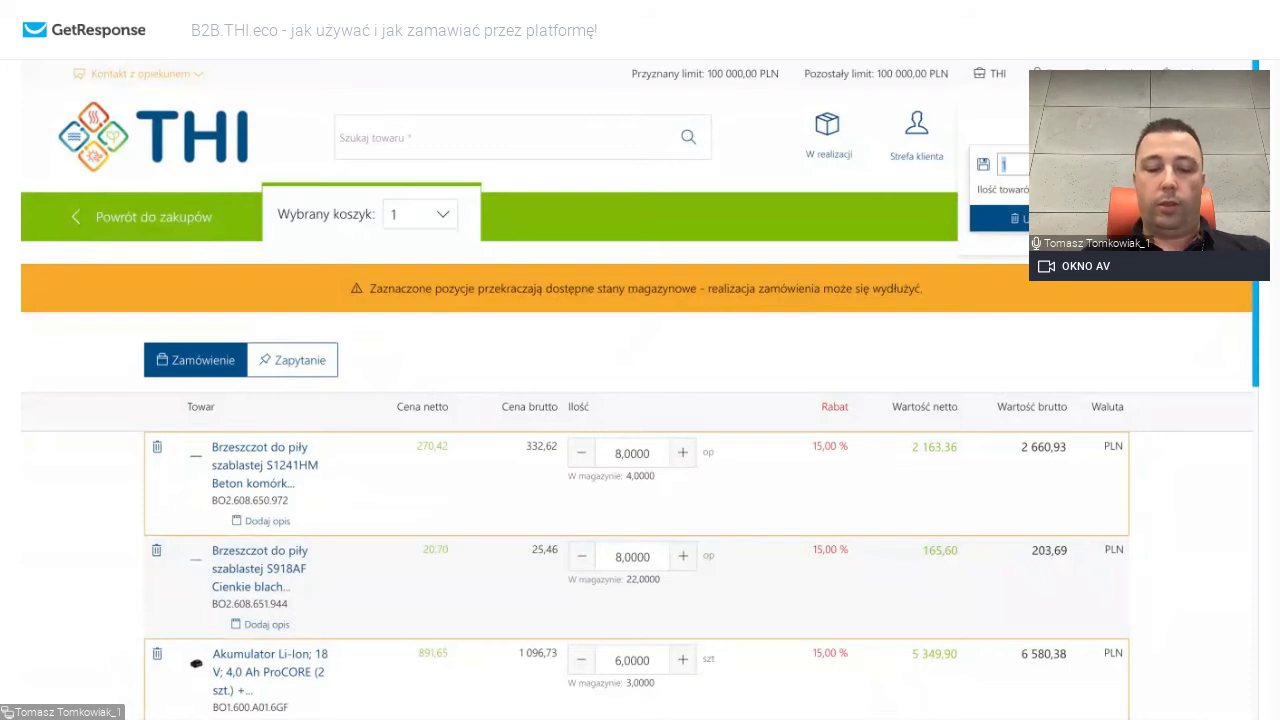
pyautogui.write('Zes')
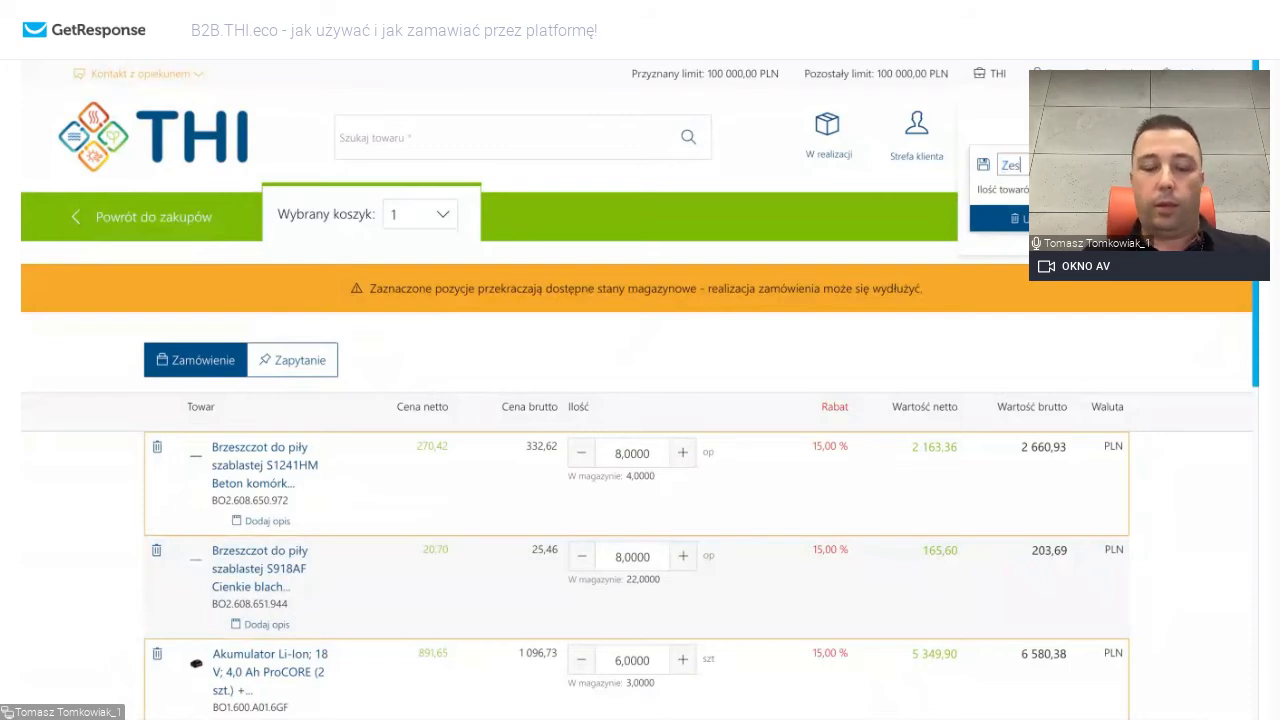
pyautogui.write('ta')
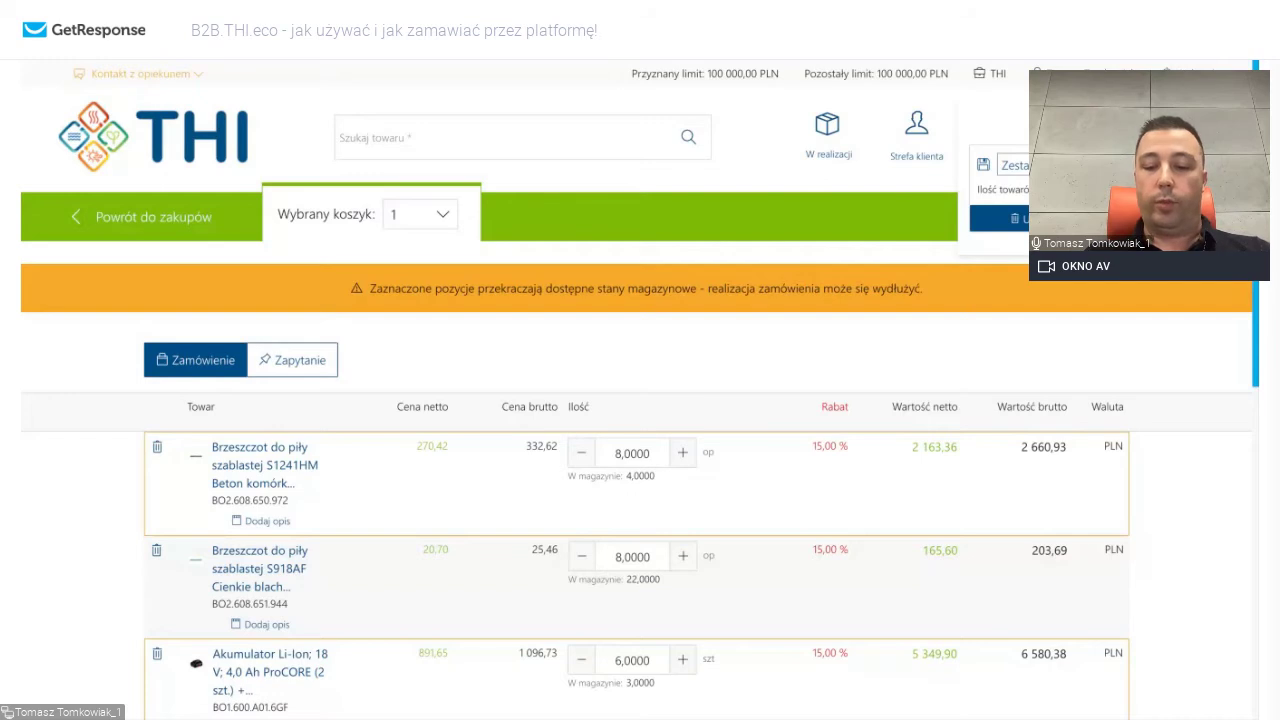
pyautogui.press('Return')
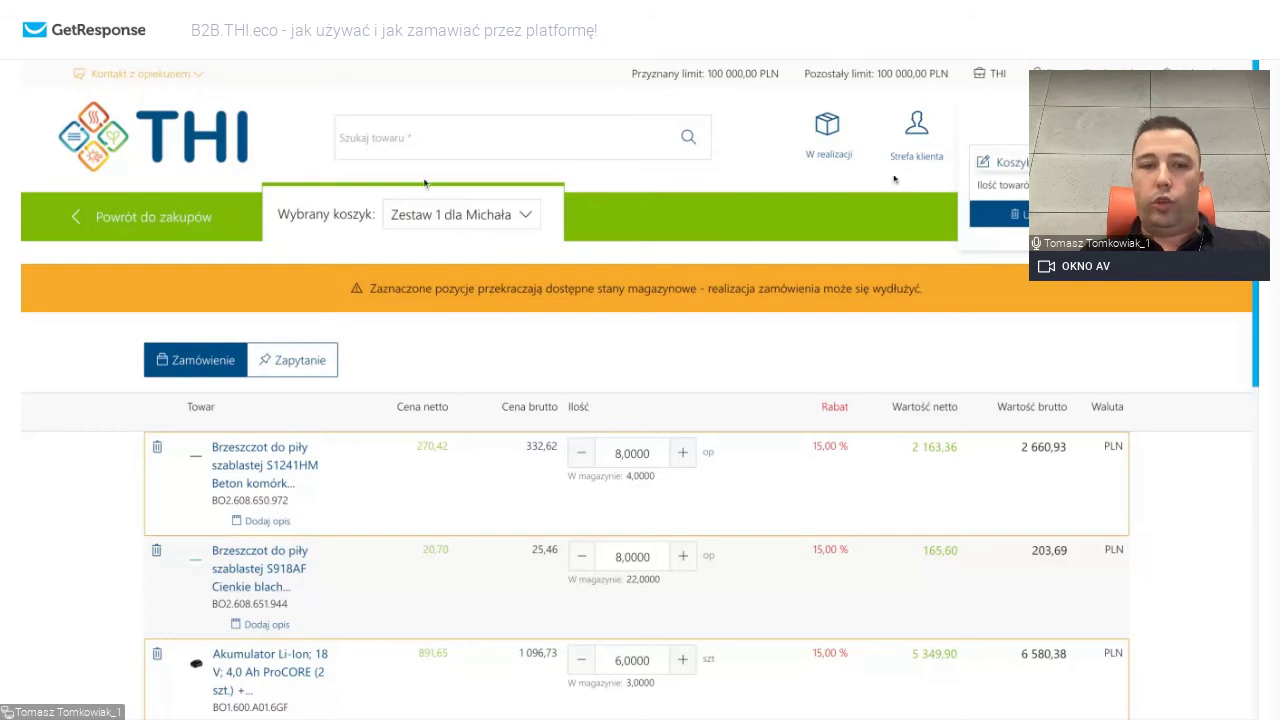
# Return to the BOSCH PROMOCJA category and set quantities of 7 for the S617K, 6 for the S644D and 7 for the S922HF saw blades.
pyautogui.click(178, 218)
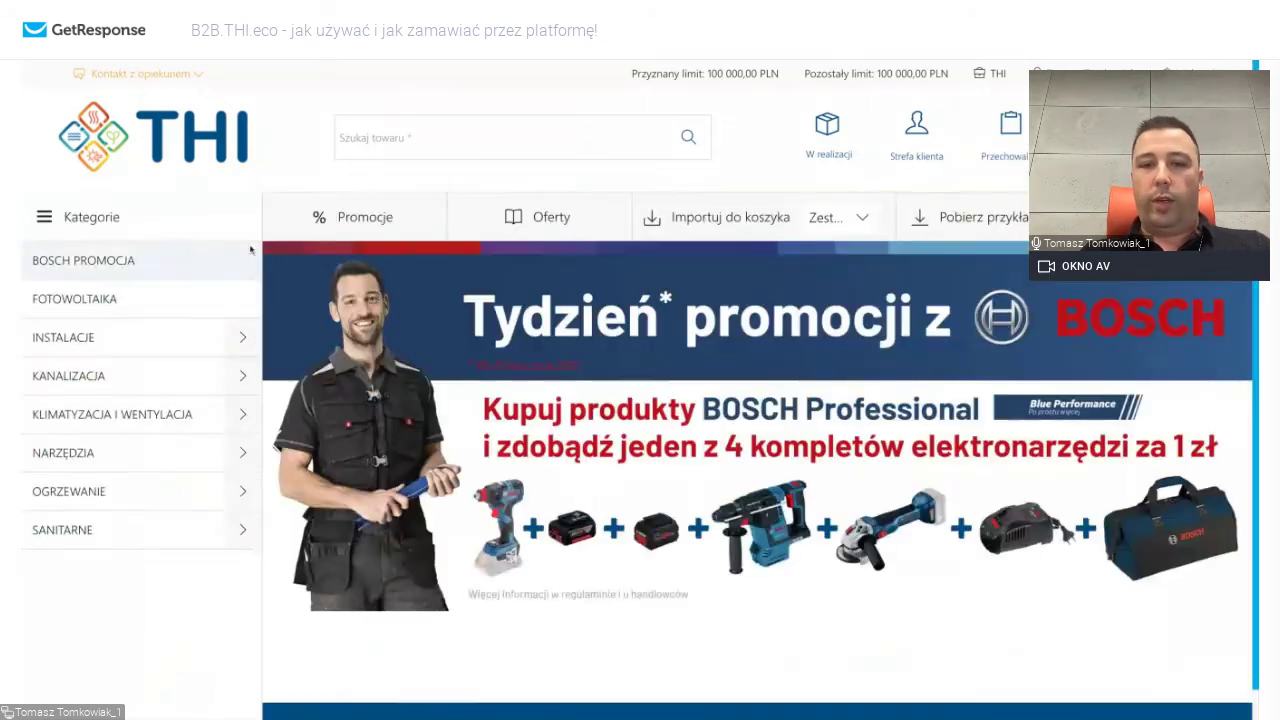
pyautogui.click(95, 262)
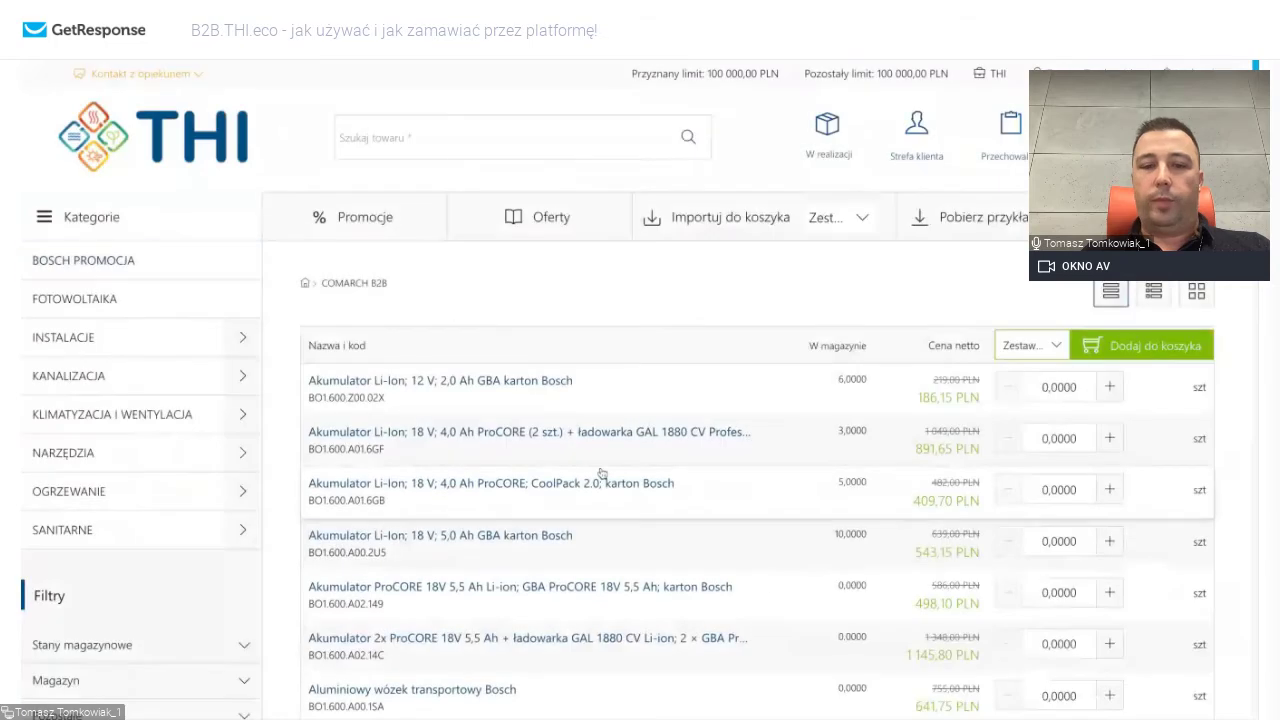
pyautogui.scroll(-5, 603, 473)
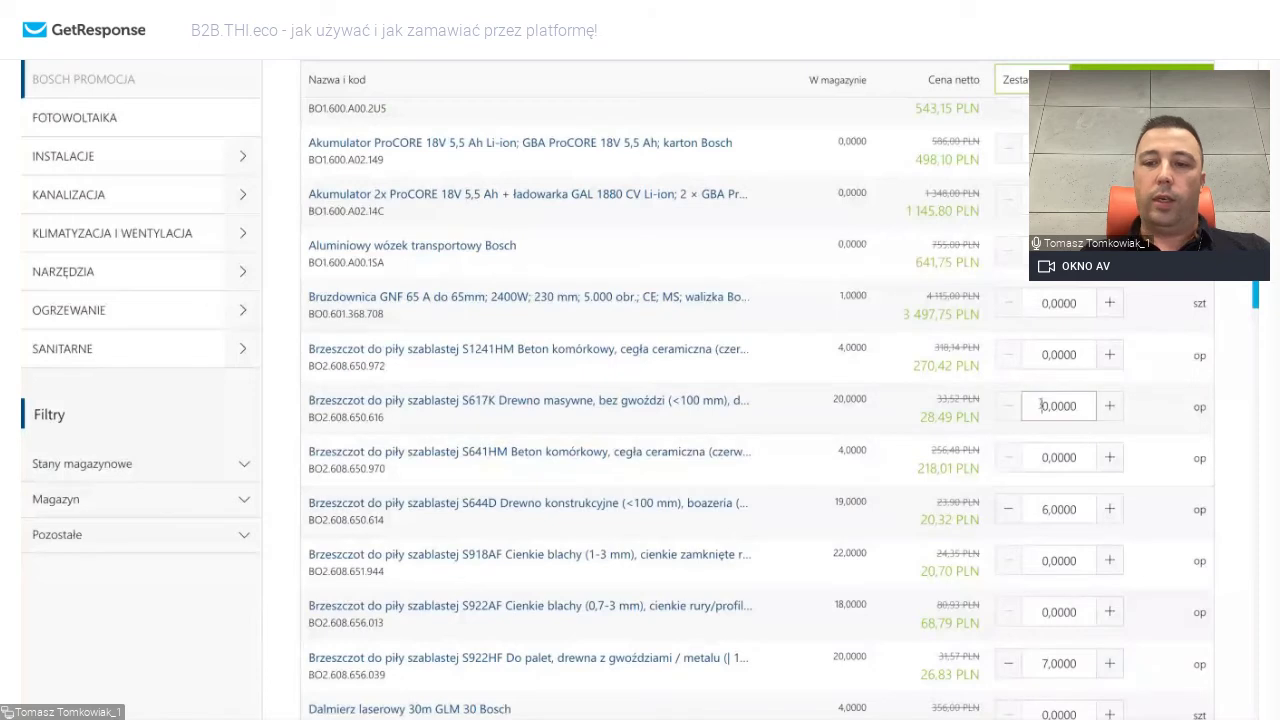
pyautogui.click(1043, 405)
pyautogui.scroll(4, 1140, 350)
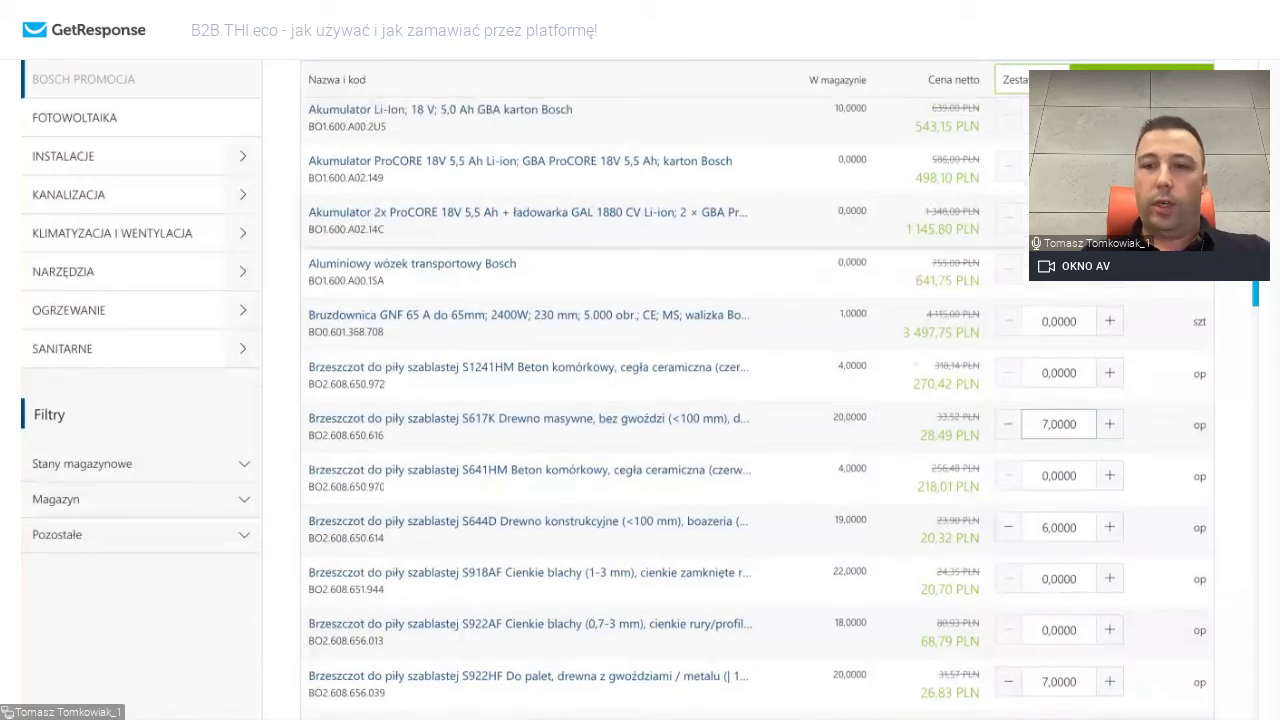
# Add the entered saw blade quantities to a new cart, open it and show the list of available carts.
pyautogui.click(1012, 258)
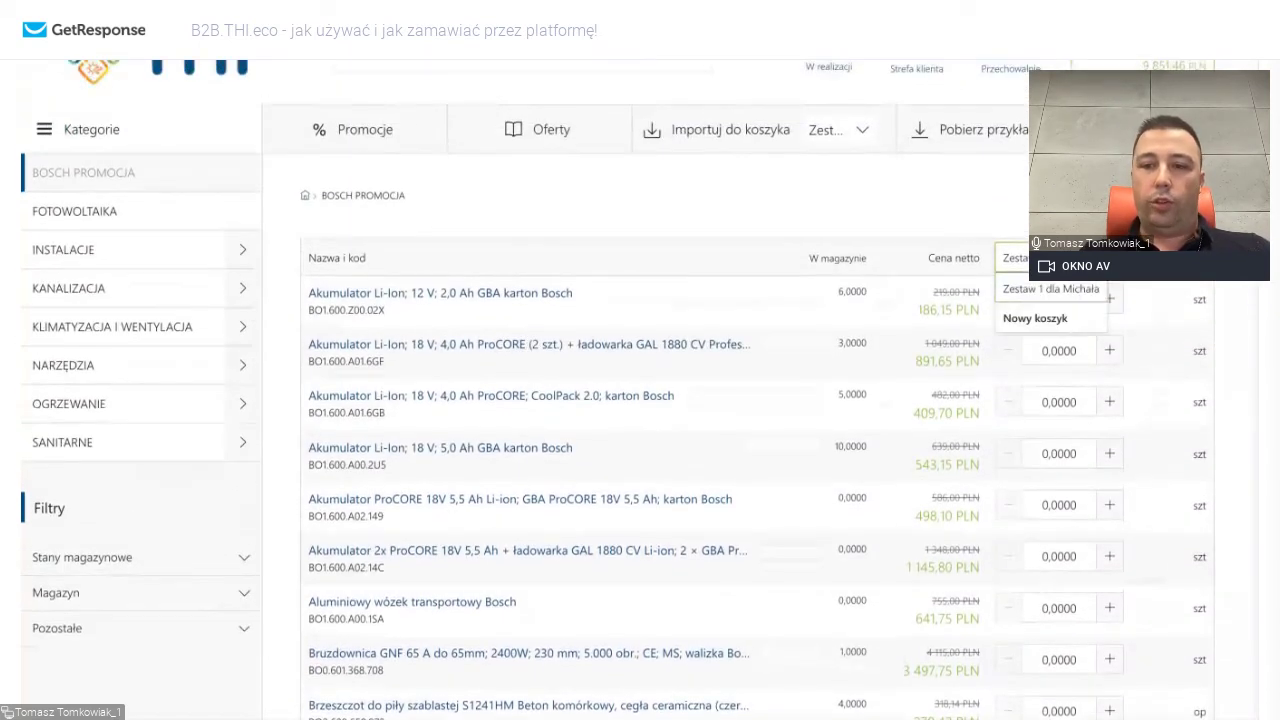
pyautogui.click(1045, 316)
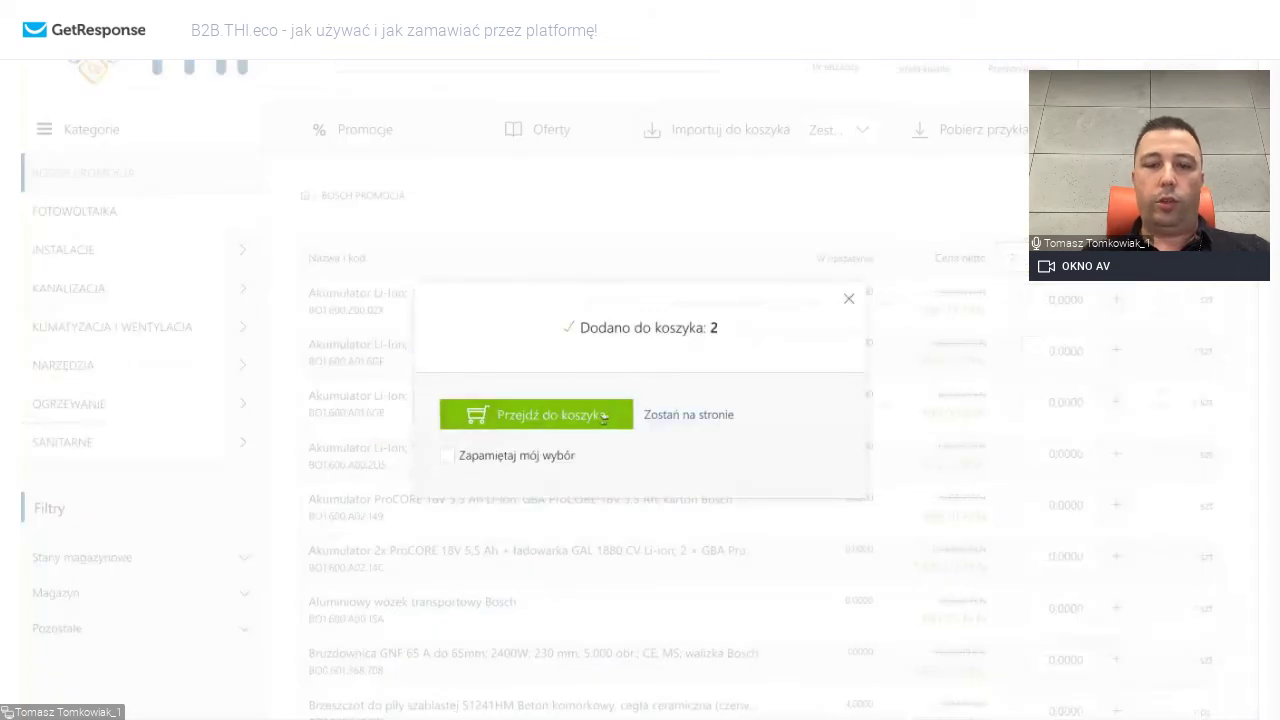
pyautogui.click(618, 412)
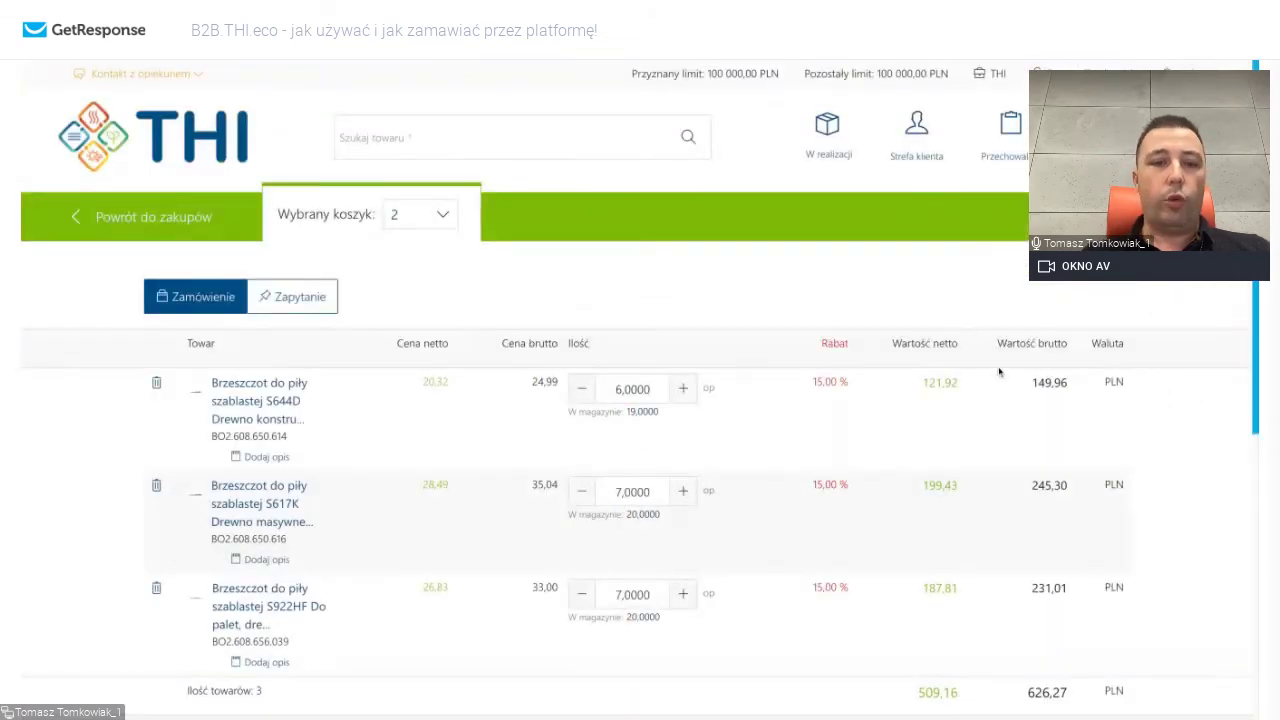
pyautogui.click(447, 216)
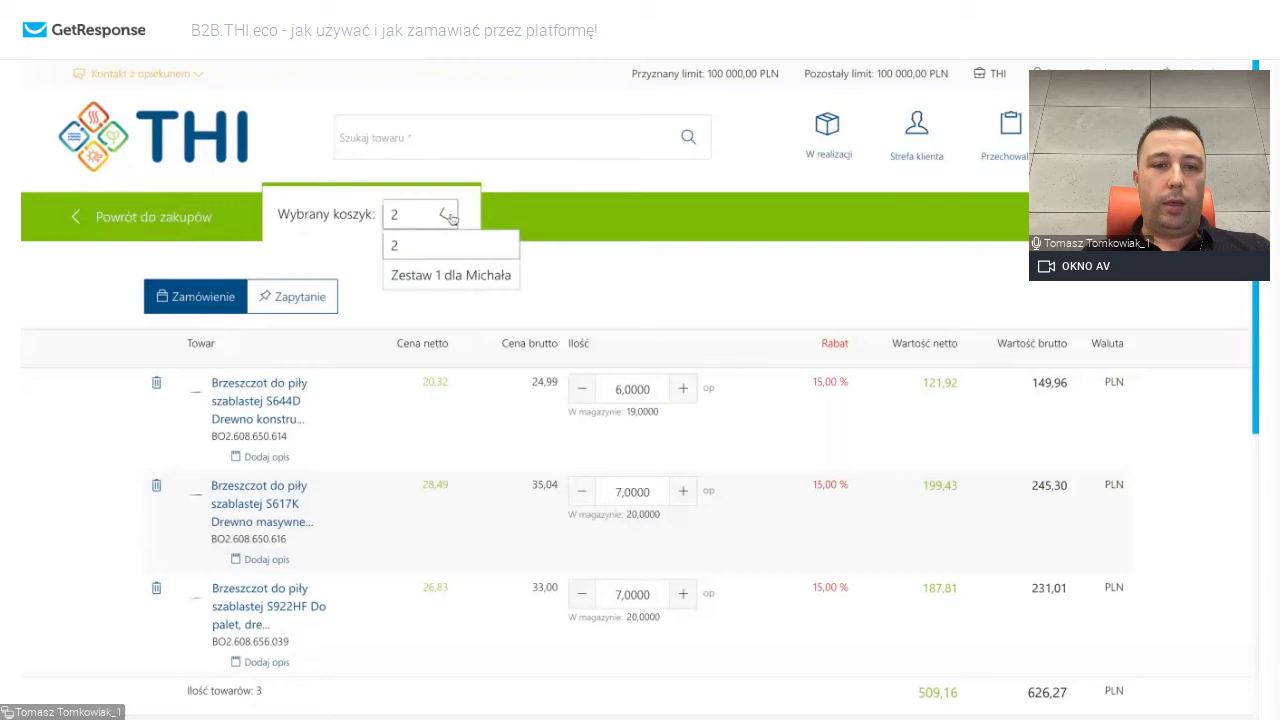
pyautogui.click(443, 275)
# Rename cart 2 to "Zestaw 2 dla" followed by the recipient's first name.
pyautogui.moveTo(1100, 130)
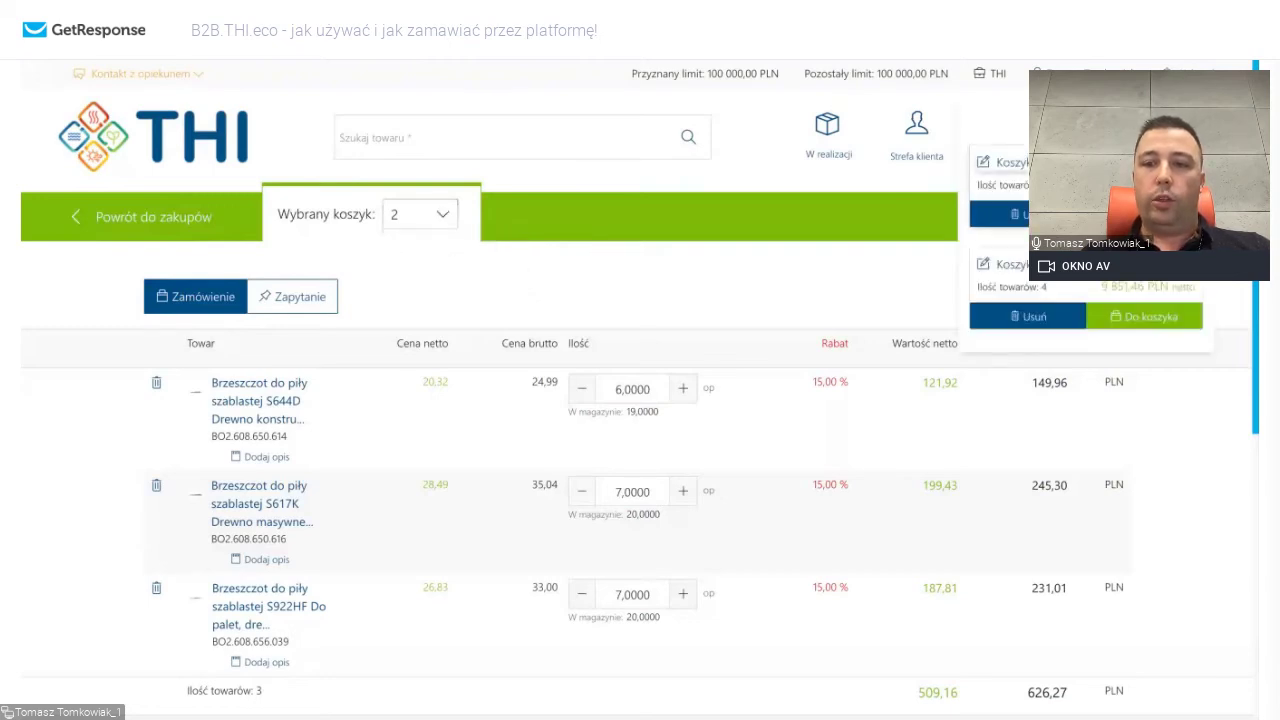
pyautogui.click(983, 162)
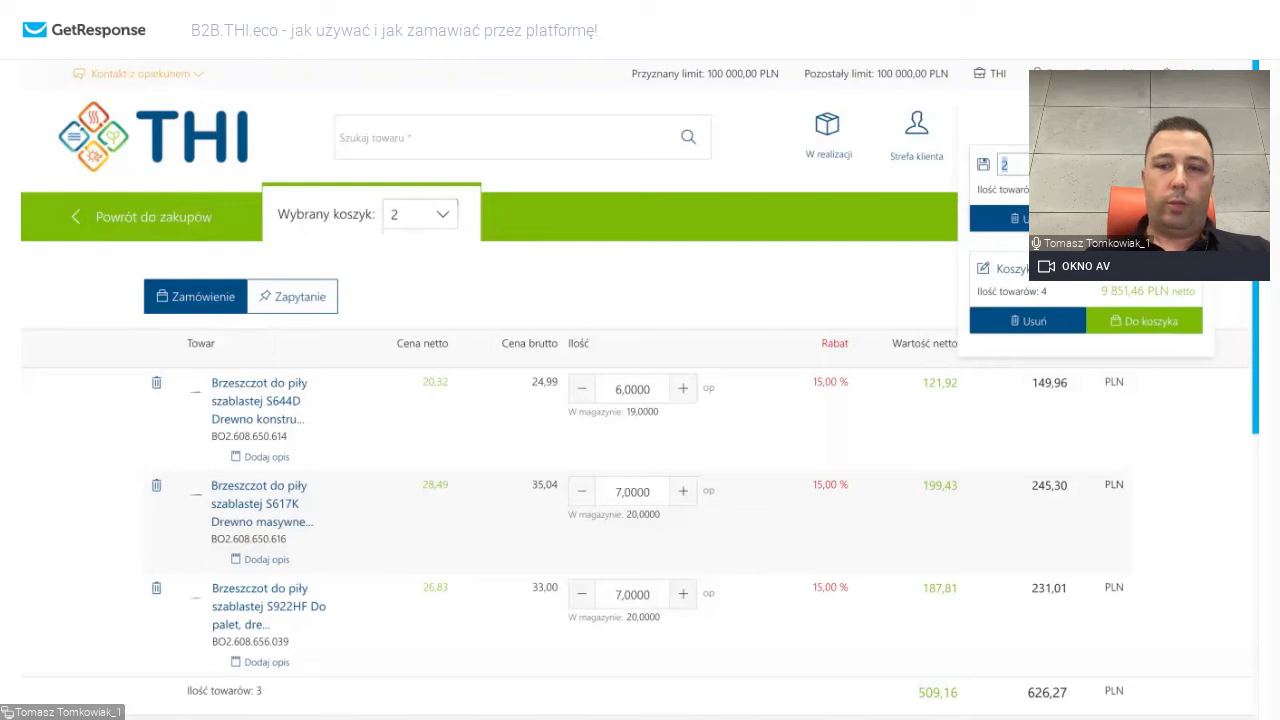
pyautogui.write('Zes')
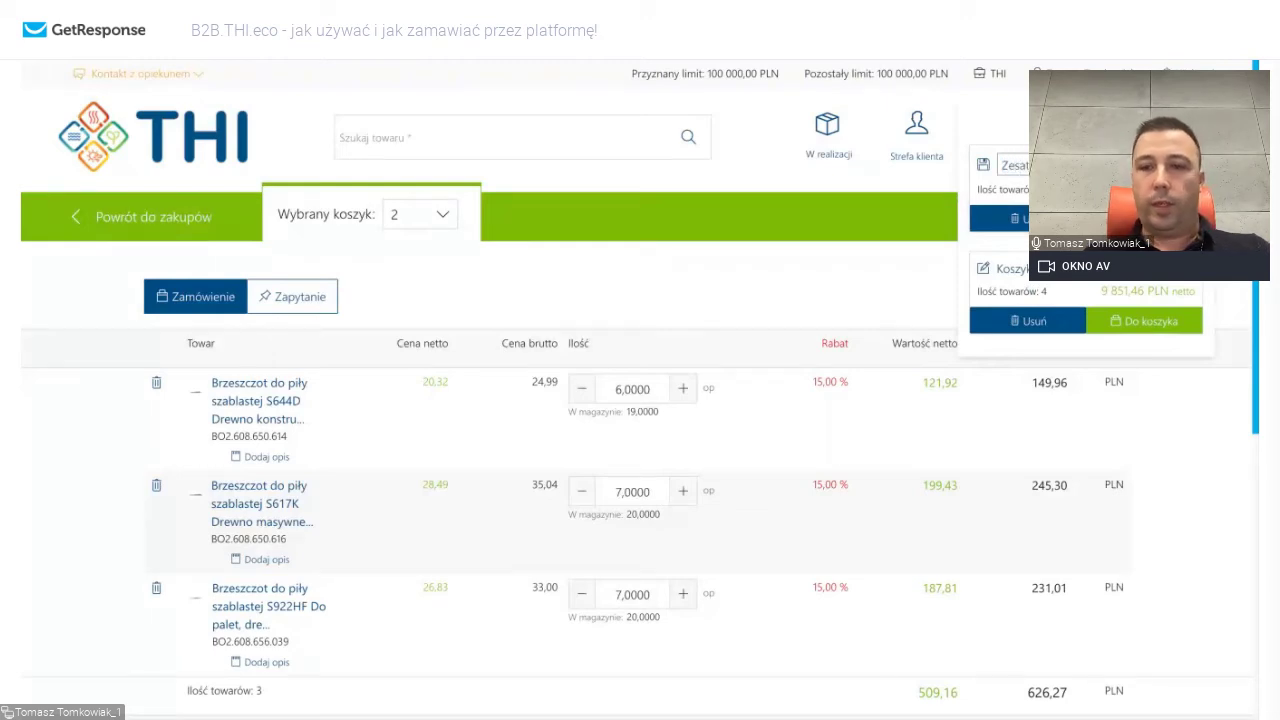
pyautogui.write('ta')
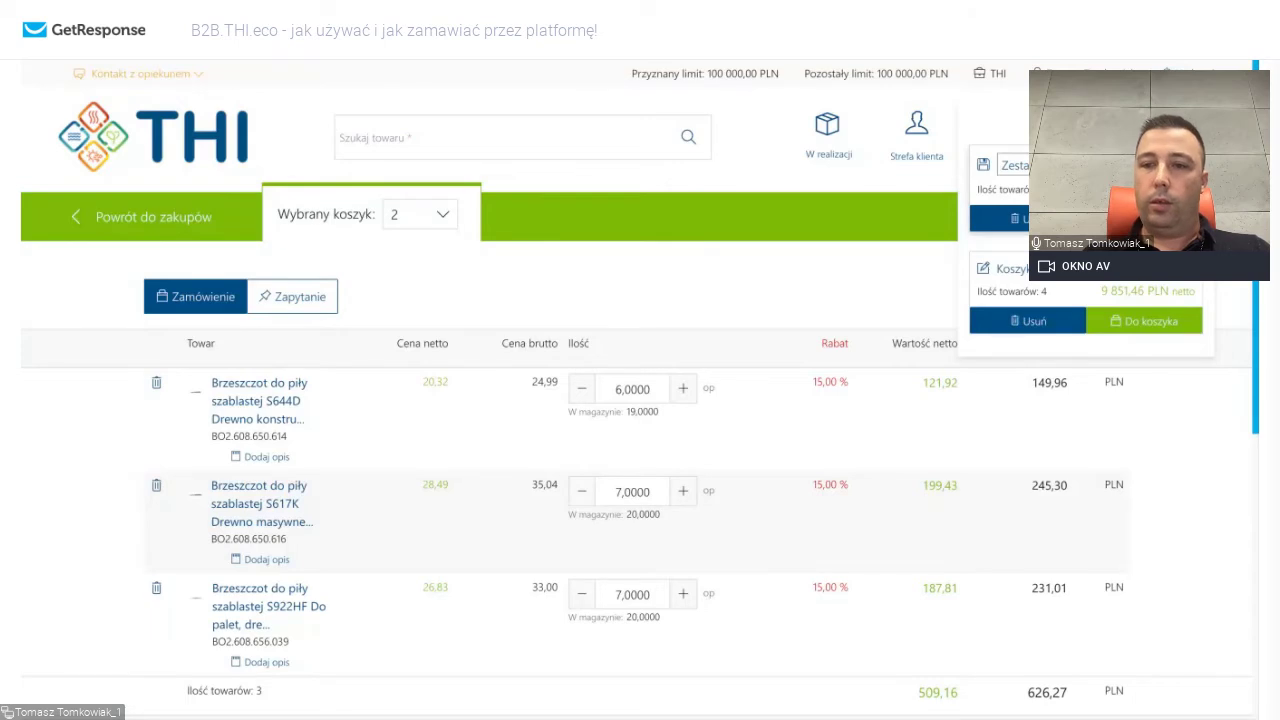
pyautogui.press('Return')
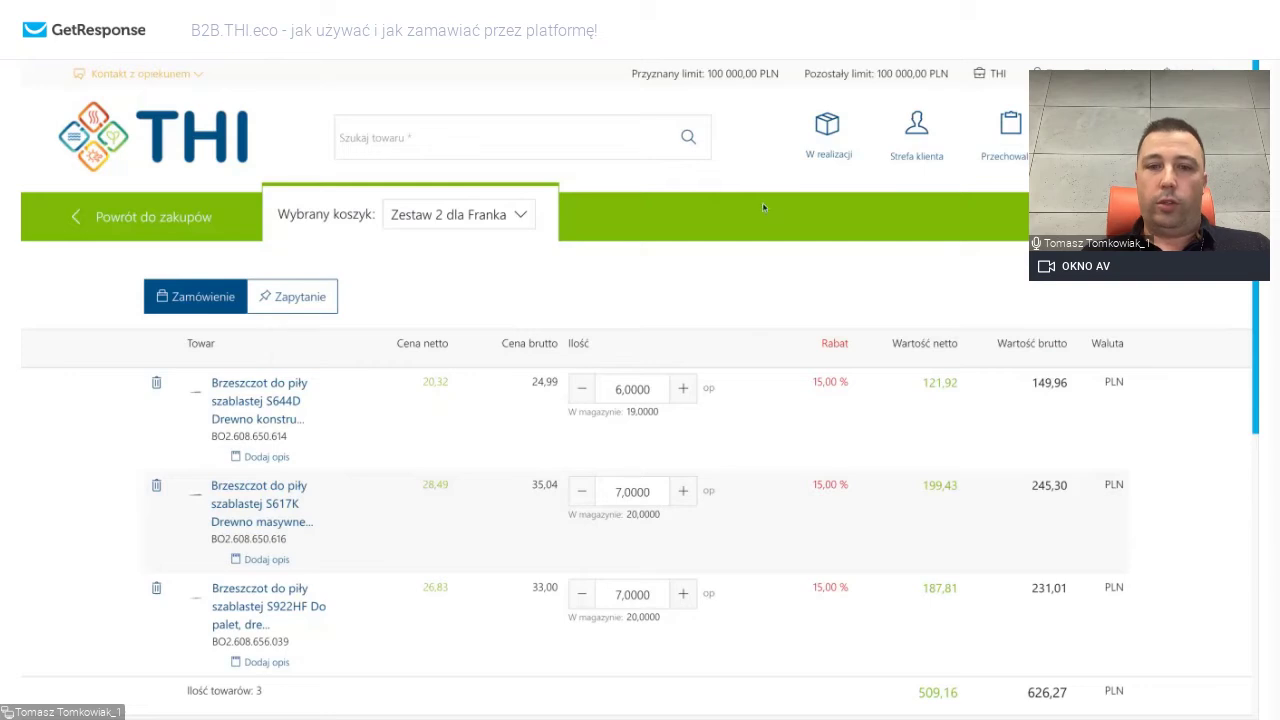
# Return to the BOSCH PROMOCJA category and switch the products to the tile view with large pictures.
pyautogui.click(152, 138)
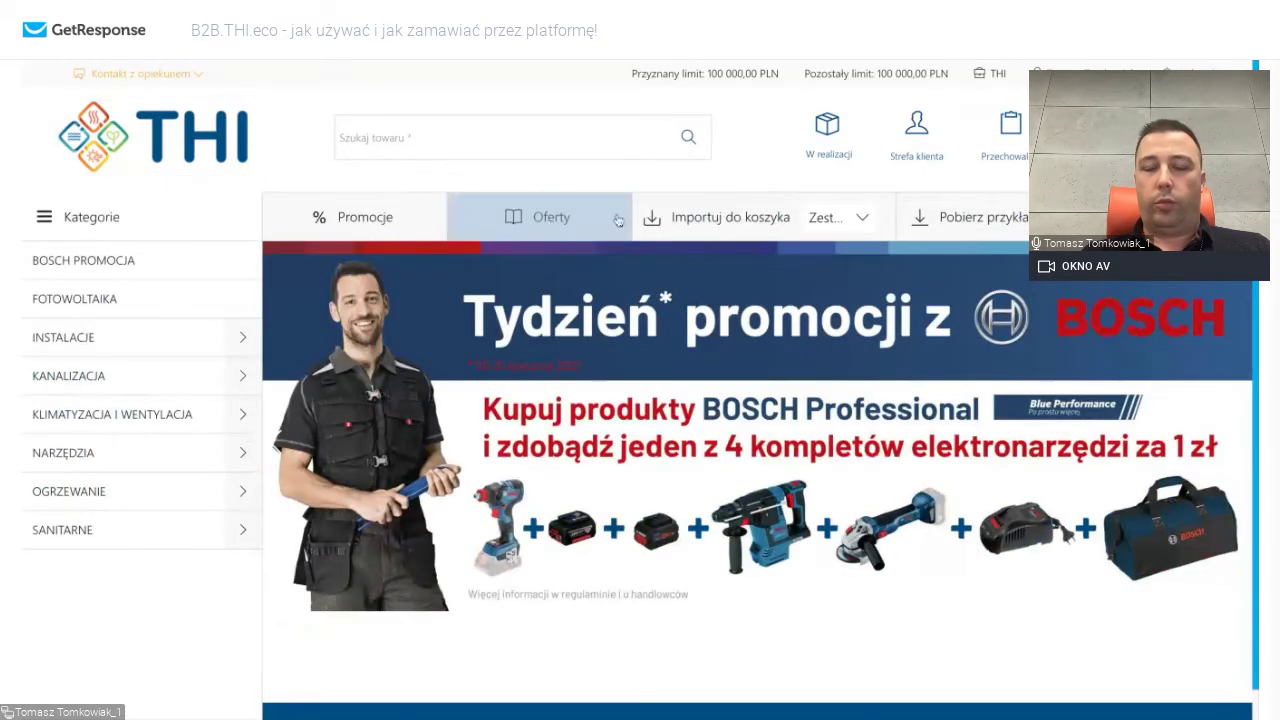
pyautogui.click(83, 260)
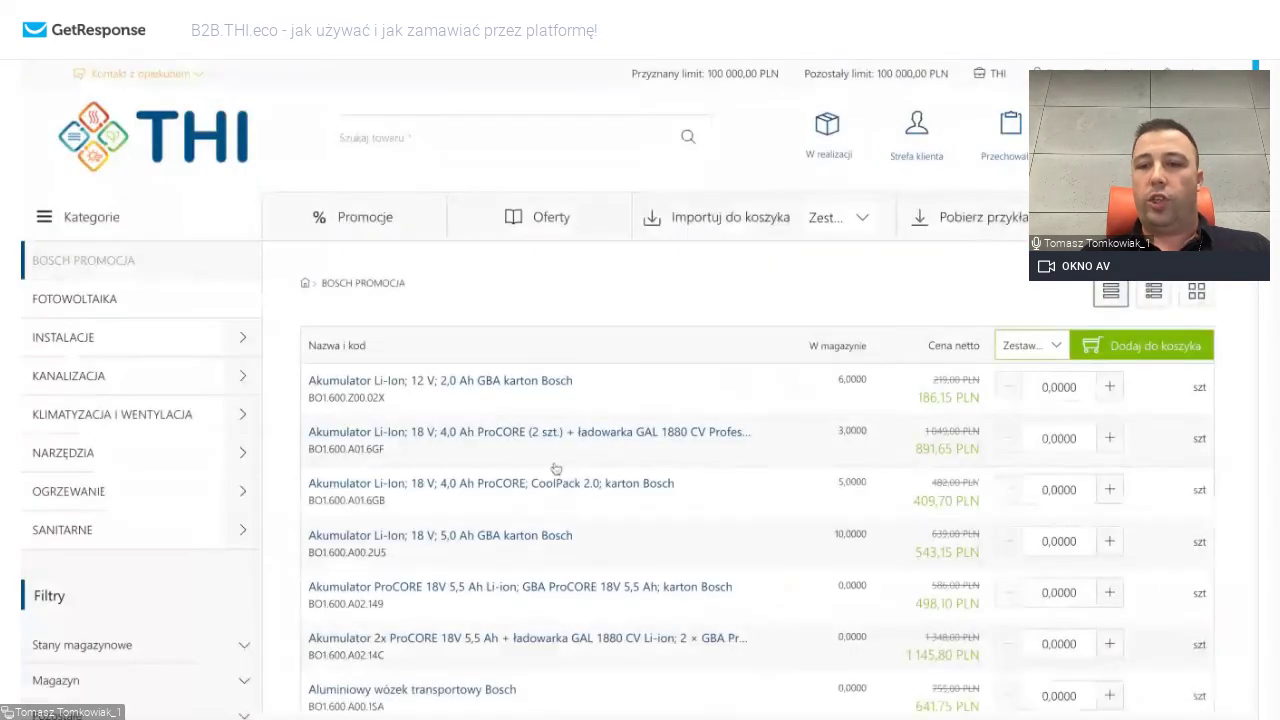
pyautogui.click(1190, 292)
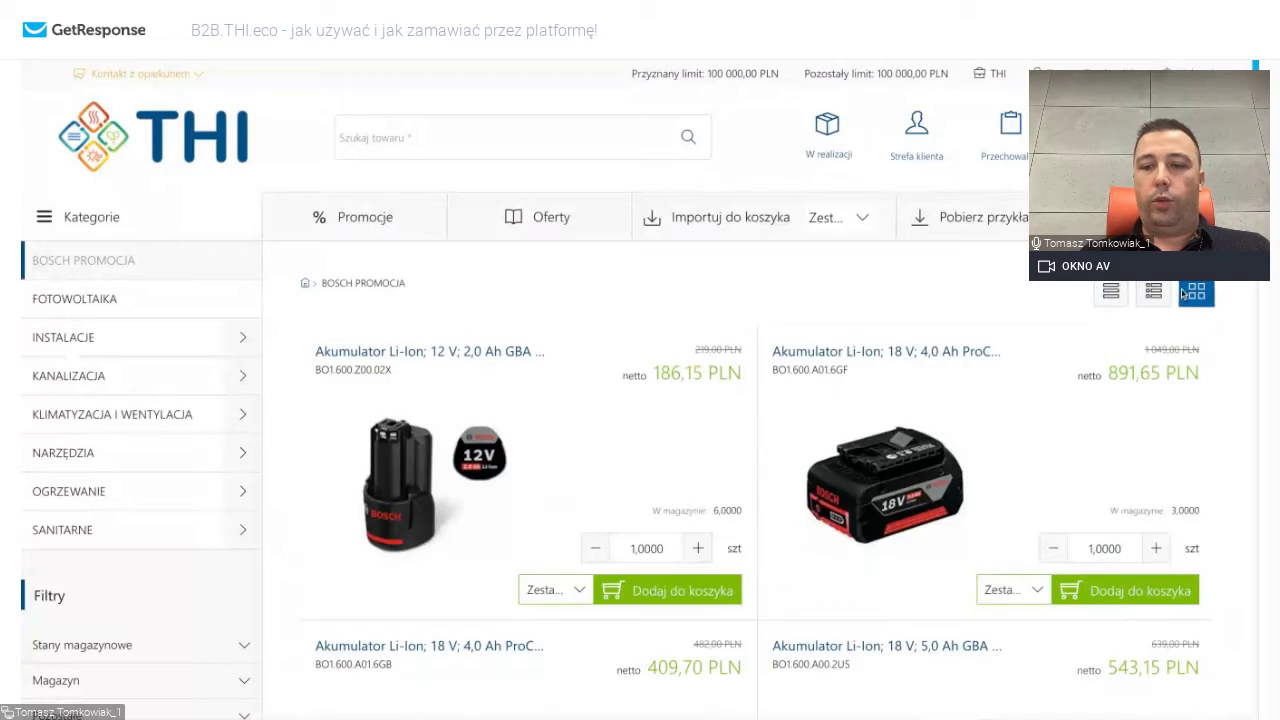
pyautogui.scroll(-1, 1006, 491)
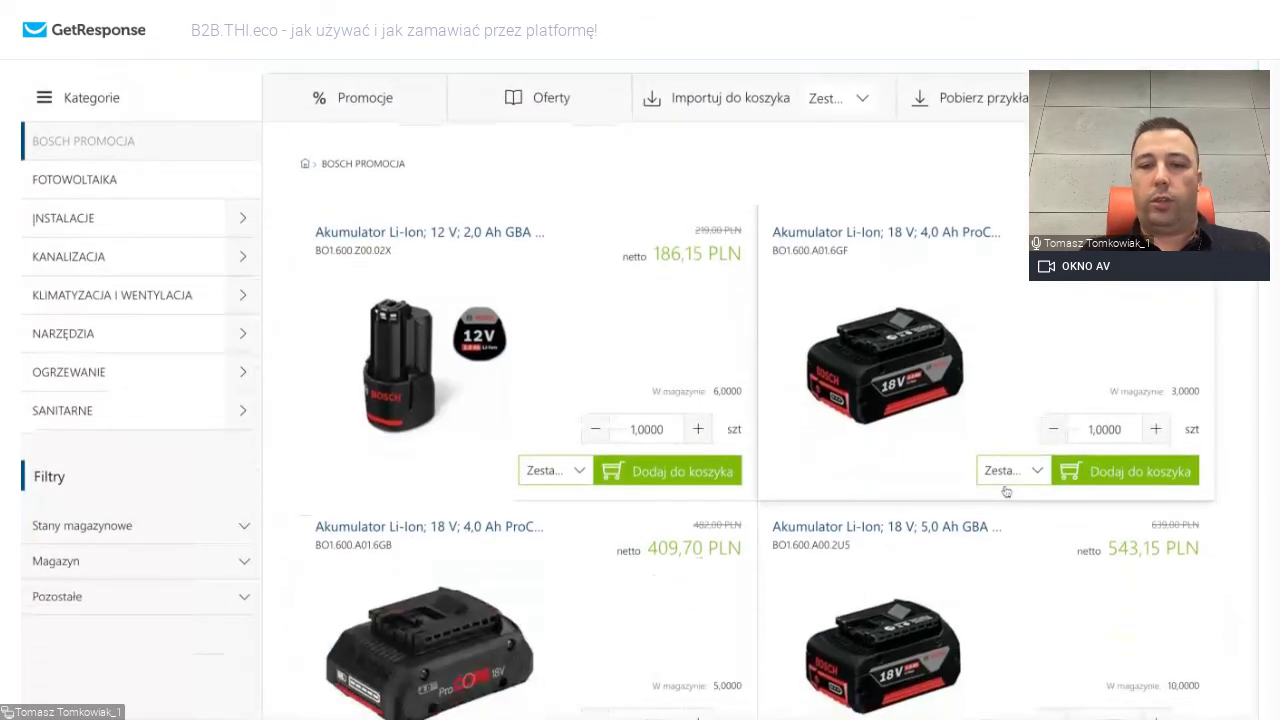
# View the carts available for the 12 V; 2,0 Ah GBA battery, look at its product page and return to the category.
pyautogui.click(580, 471)
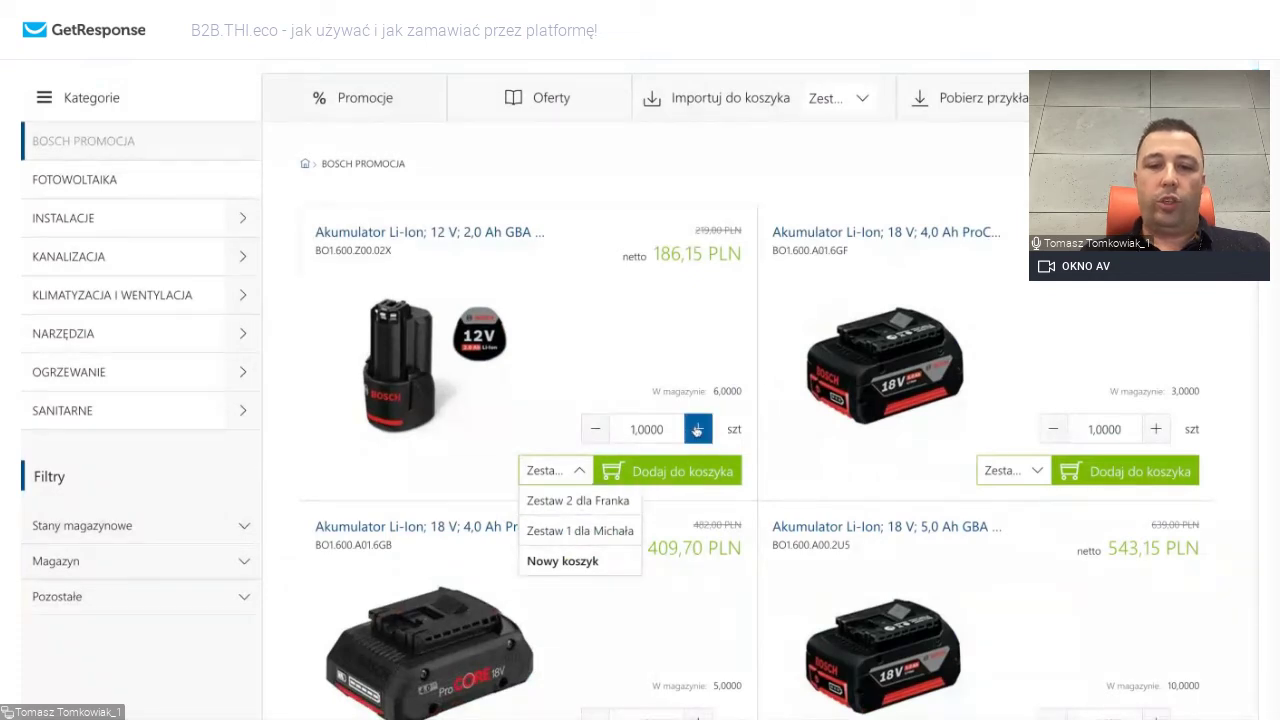
pyautogui.tripleClick(698, 428)
pyautogui.click(600, 354)
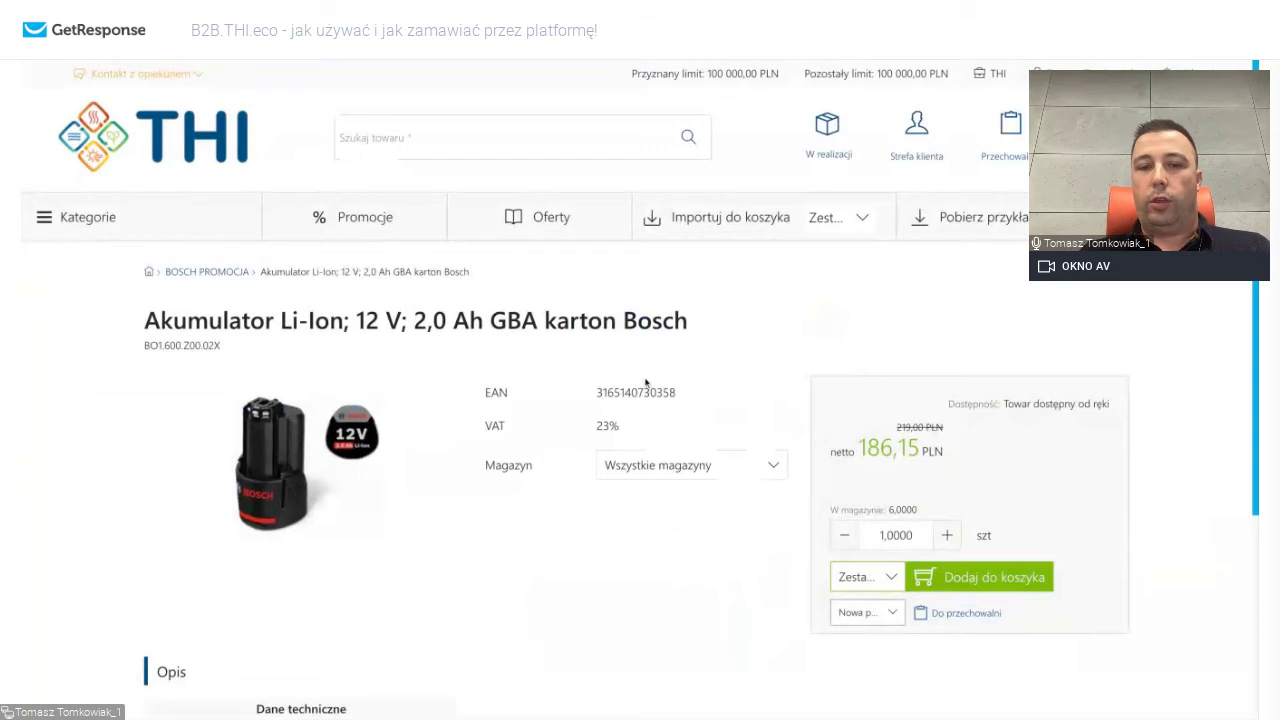
pyautogui.scroll(-1, 645, 381)
pyautogui.hotkey('alt', 'Left')
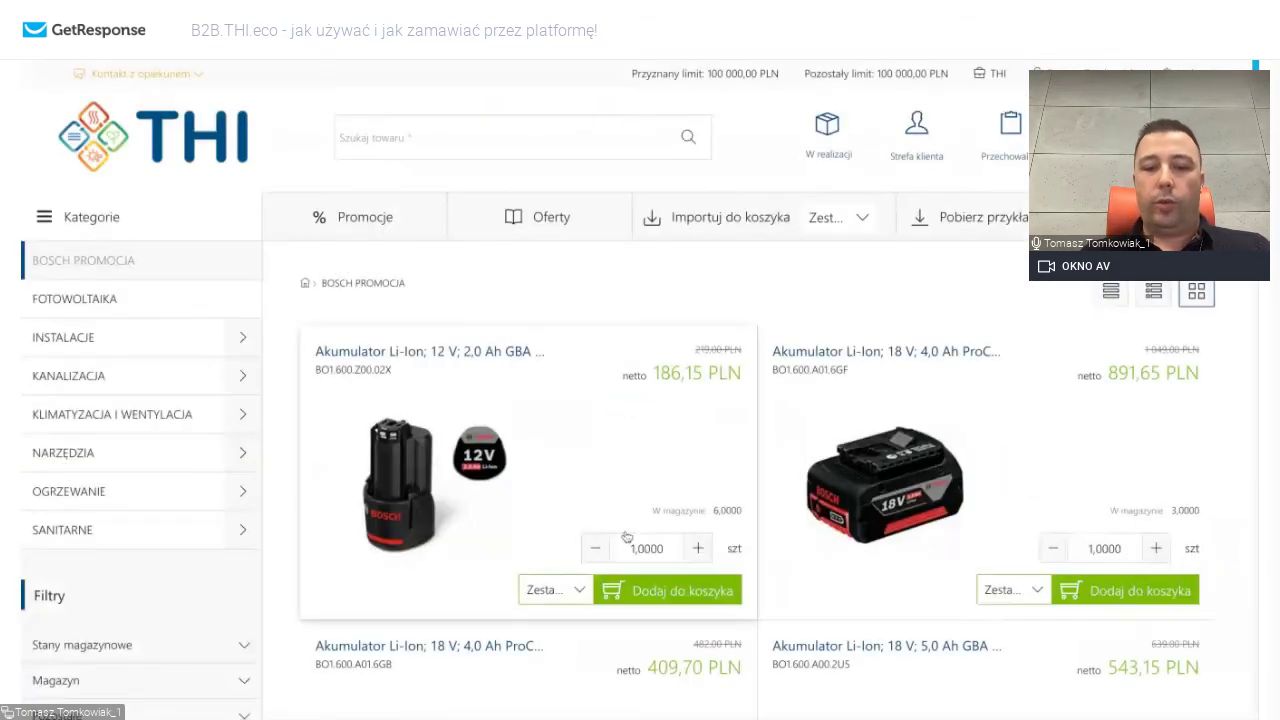
# Add one 12 V 2,0 Ah GBA battery to the Zestaw 1 cart and one 18 V 4,0 Ah ProCORE set to Zestaw 2, staying on the page.
pyautogui.click(664, 594)
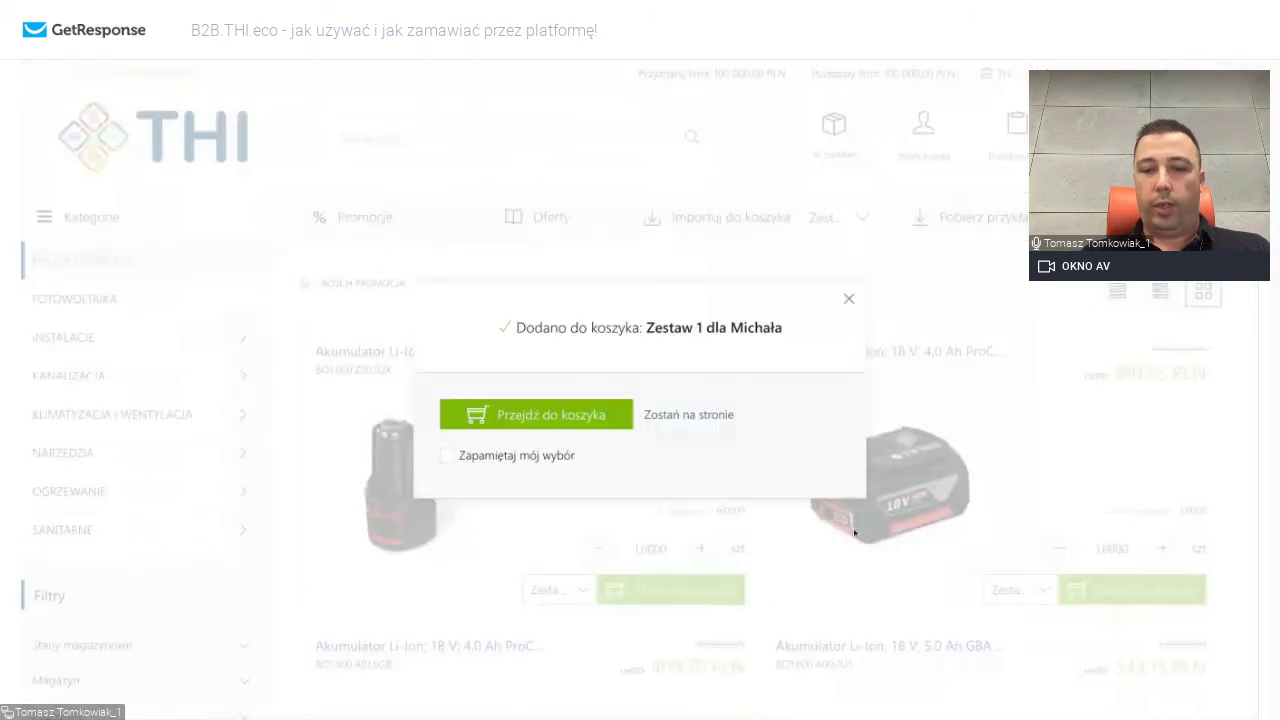
pyautogui.click(670, 415)
pyautogui.click(1037, 593)
pyautogui.click(1037, 619)
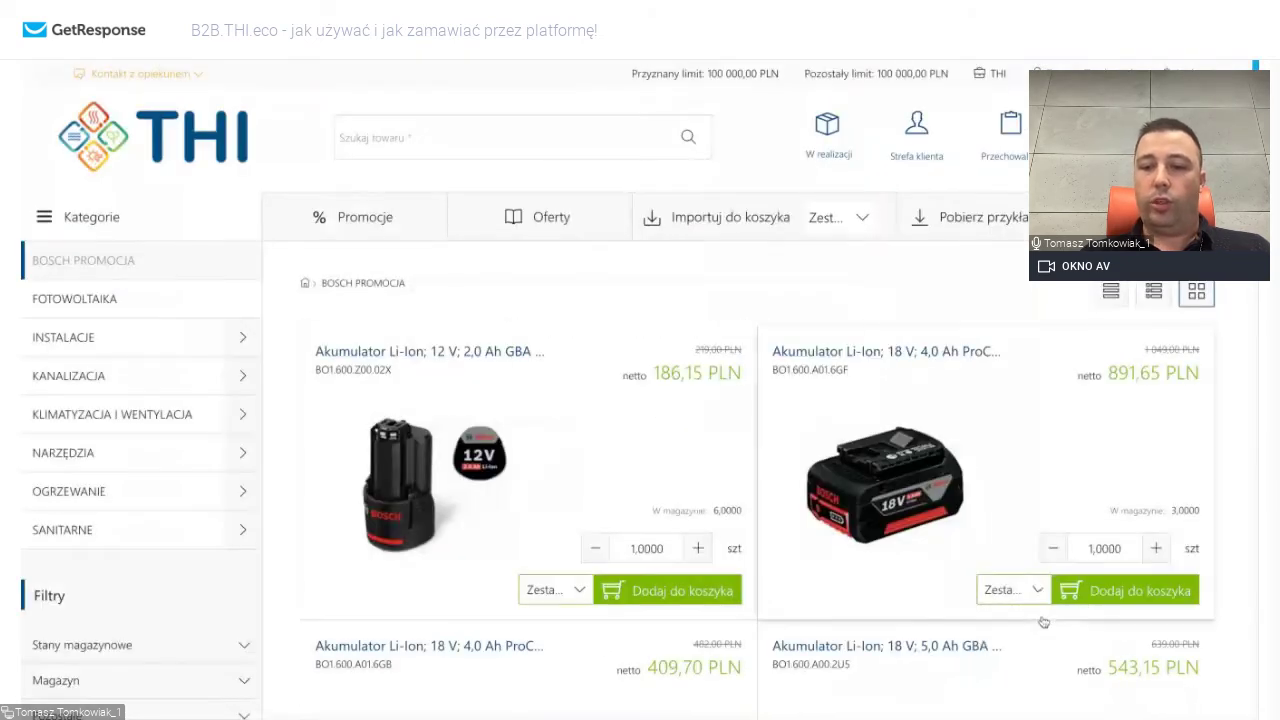
pyautogui.click(1140, 591)
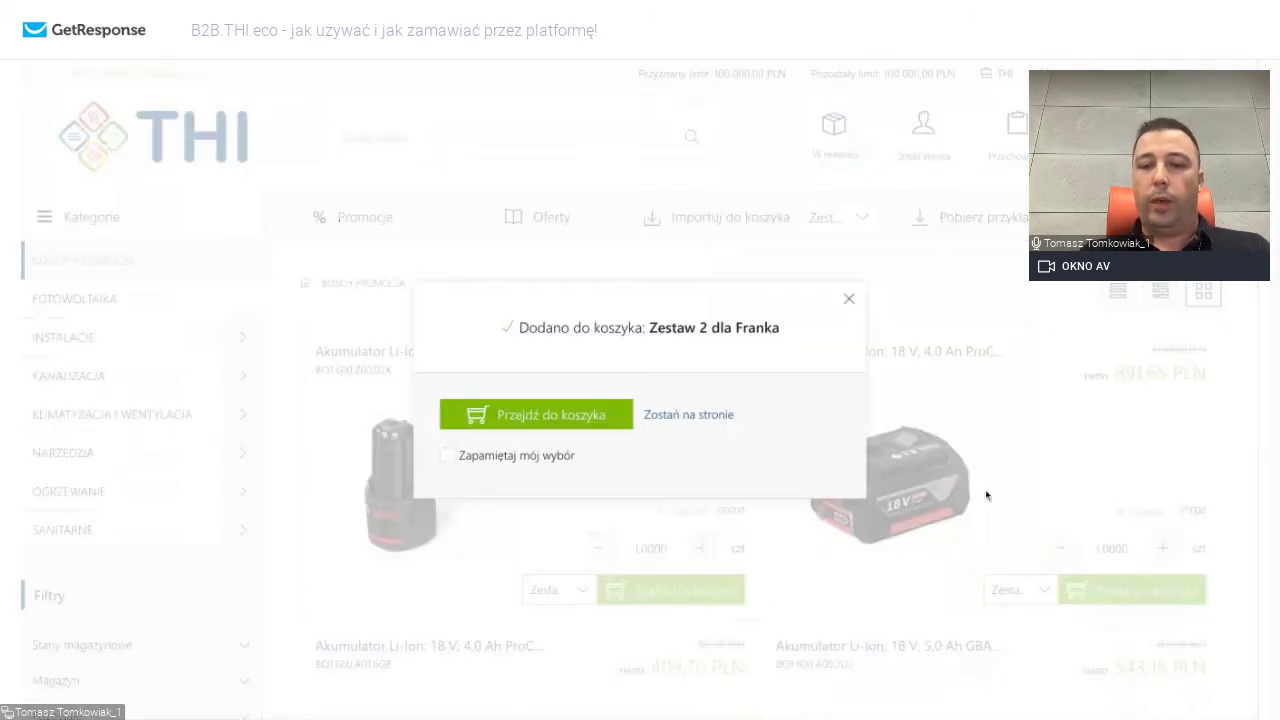
pyautogui.click(708, 415)
# Open the product page of the ProCORE 18V 5,5 Ah Li-ion battery from the Bosch promotion.
pyautogui.scroll(-1, 849, 492)
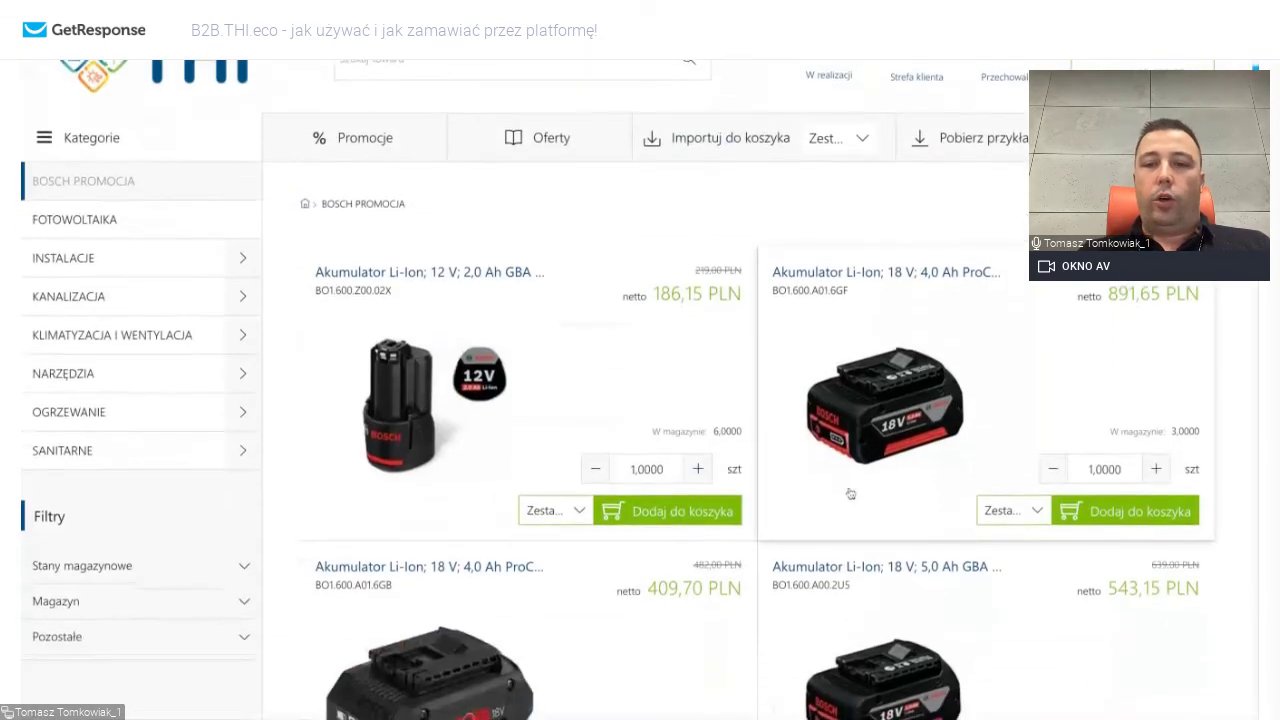
pyautogui.scroll(-2, 866, 402)
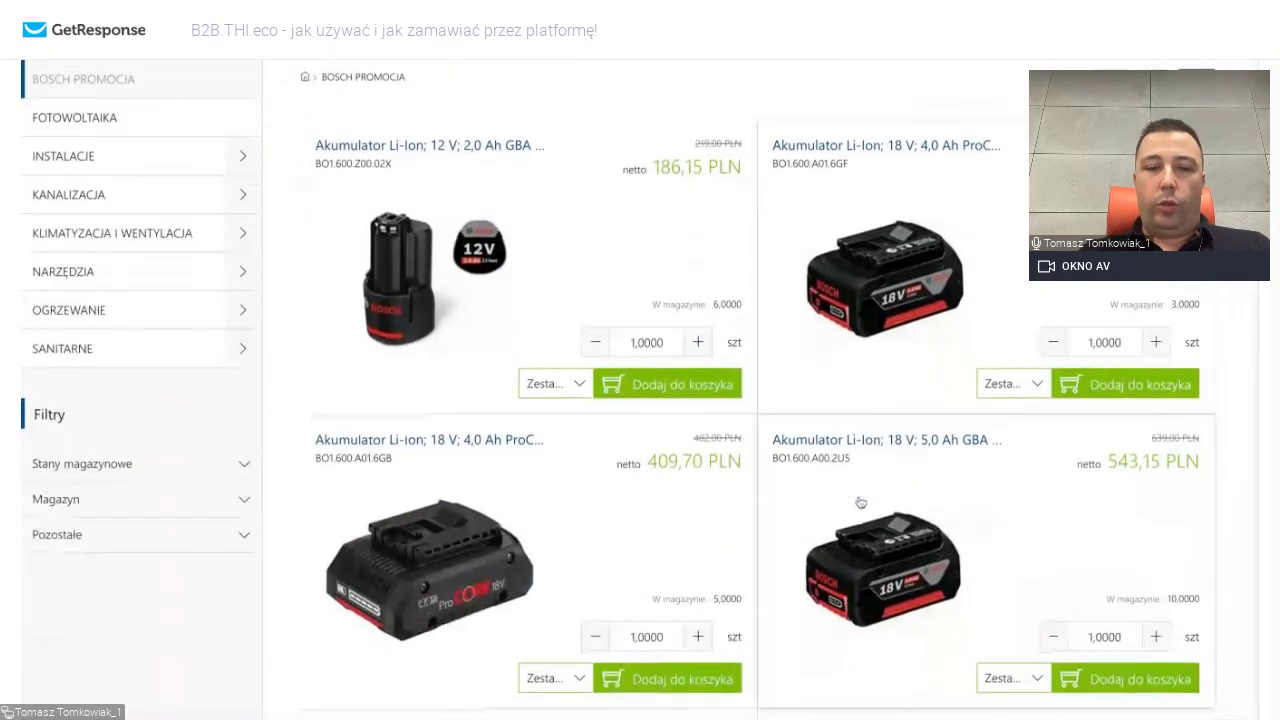
pyautogui.scroll(-2, 485, 442)
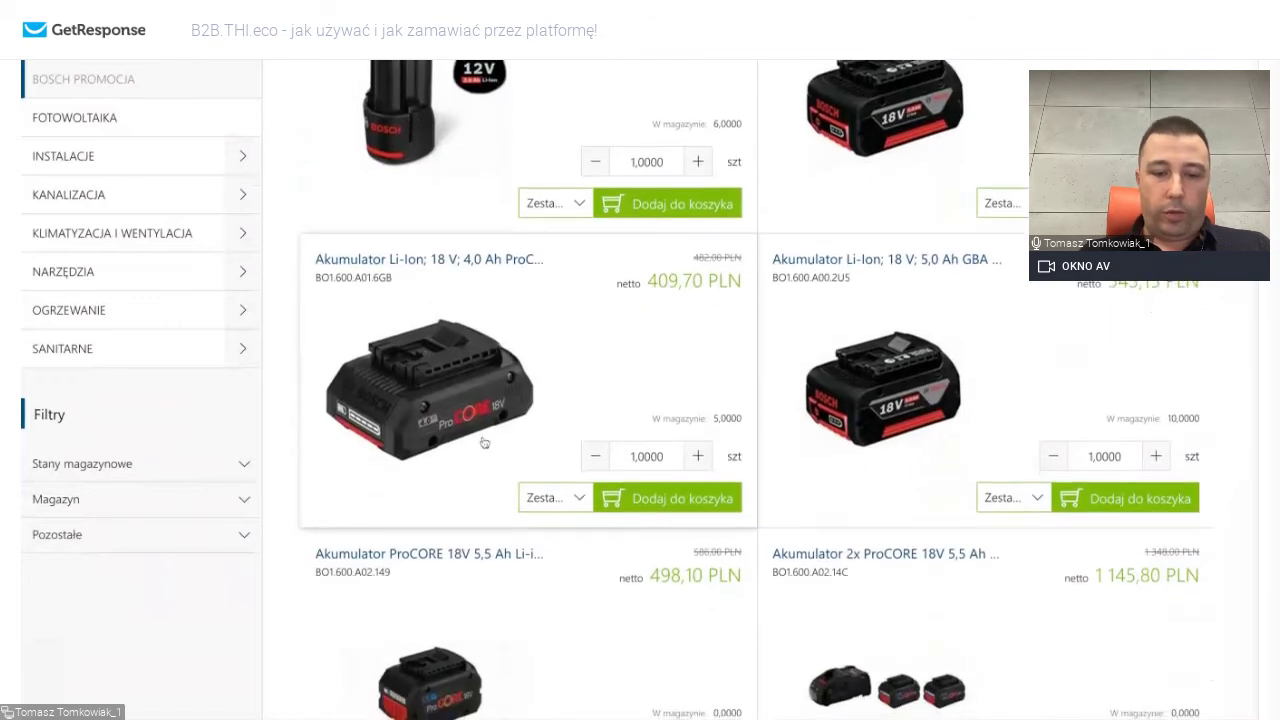
pyautogui.scroll(-2, 485, 430)
pyautogui.click(480, 422)
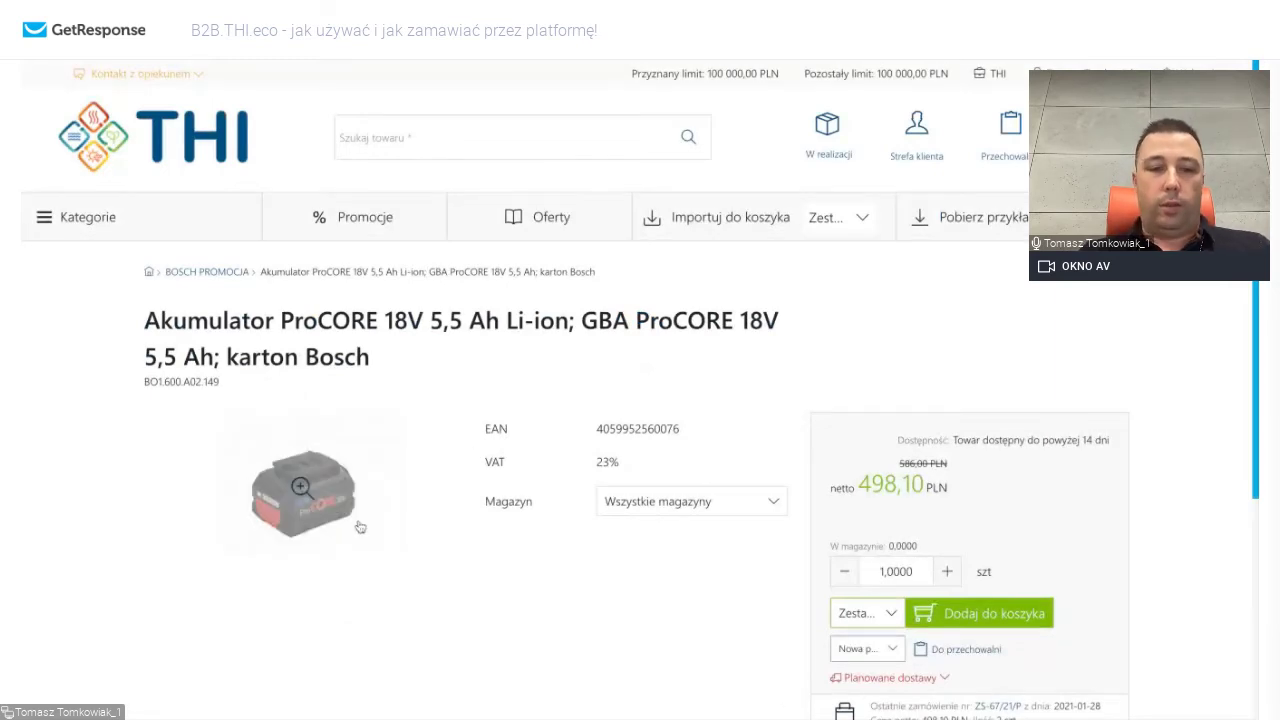
# Check the planned deliveries of the ProCORE 18V 5,5 Ah battery and close the delivery details.
pyautogui.scroll(-1, 649, 672)
pyautogui.scroll(-2, 649, 672)
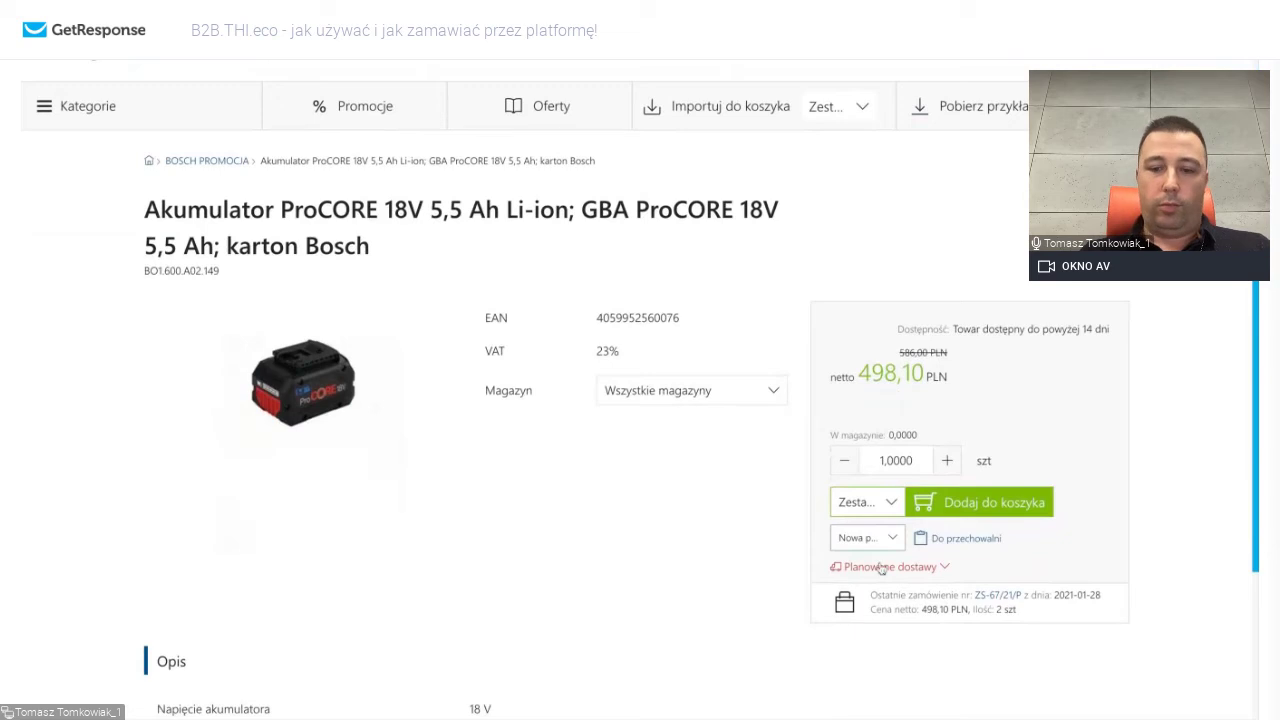
pyautogui.click(884, 569)
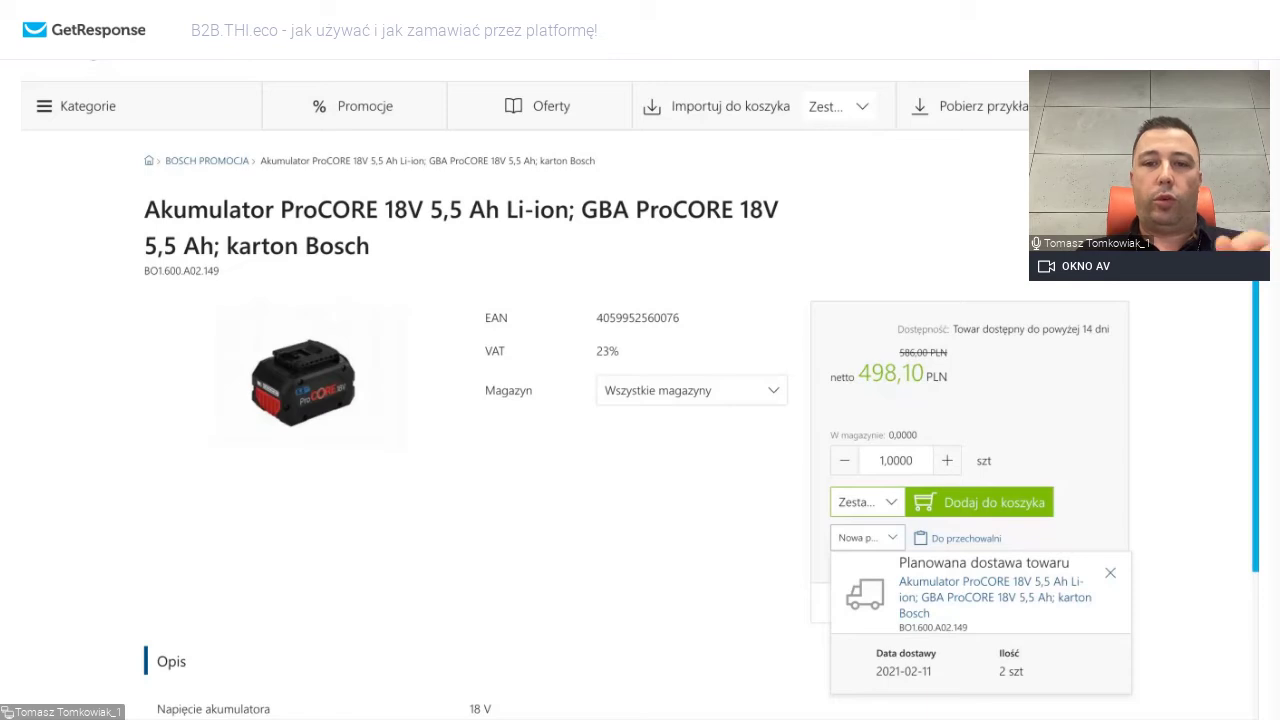
pyautogui.click(1110, 573)
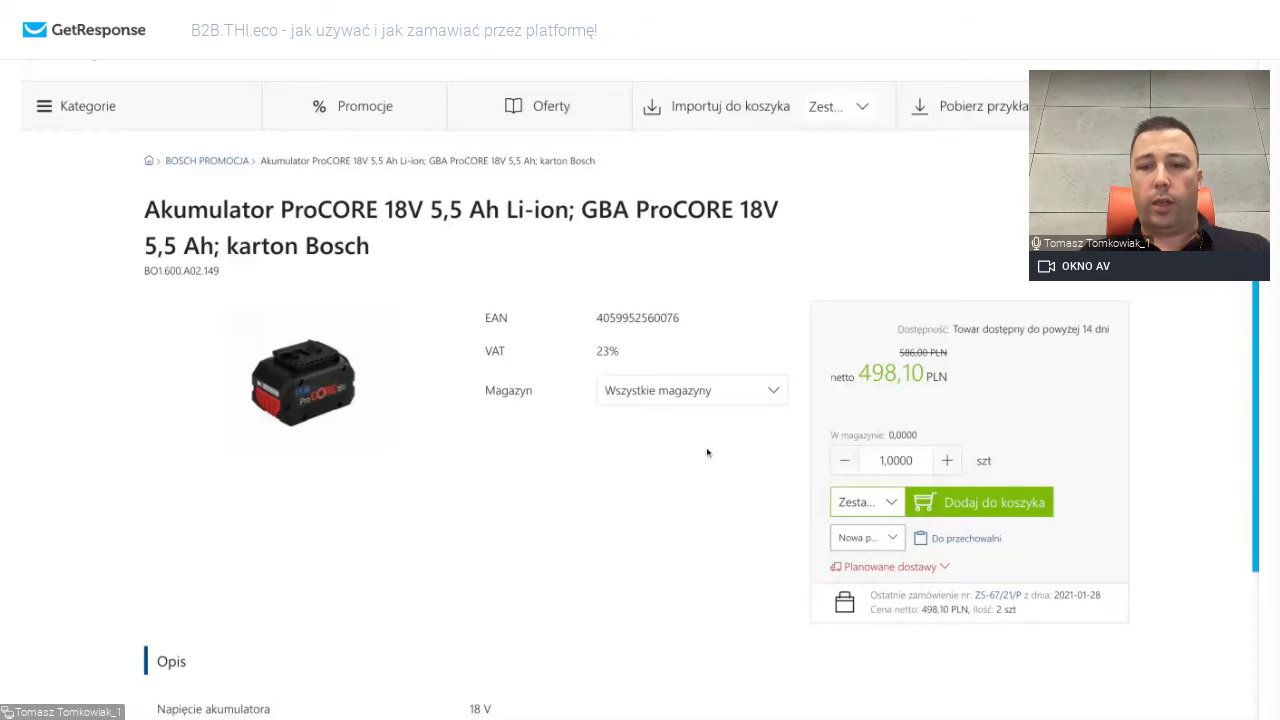
pyautogui.scroll(1, 706, 453)
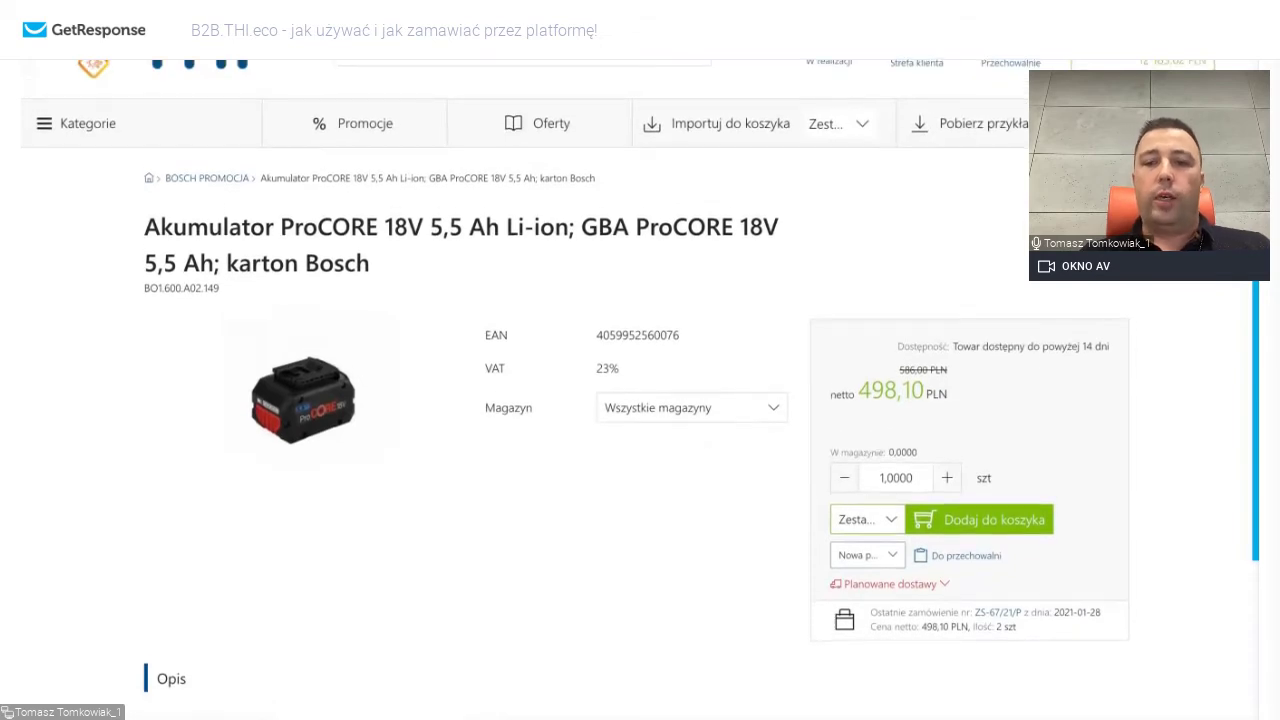
# Leave the battery's product page and open the Zestaw 1 cart.
pyautogui.scroll(-1, 640, 400)
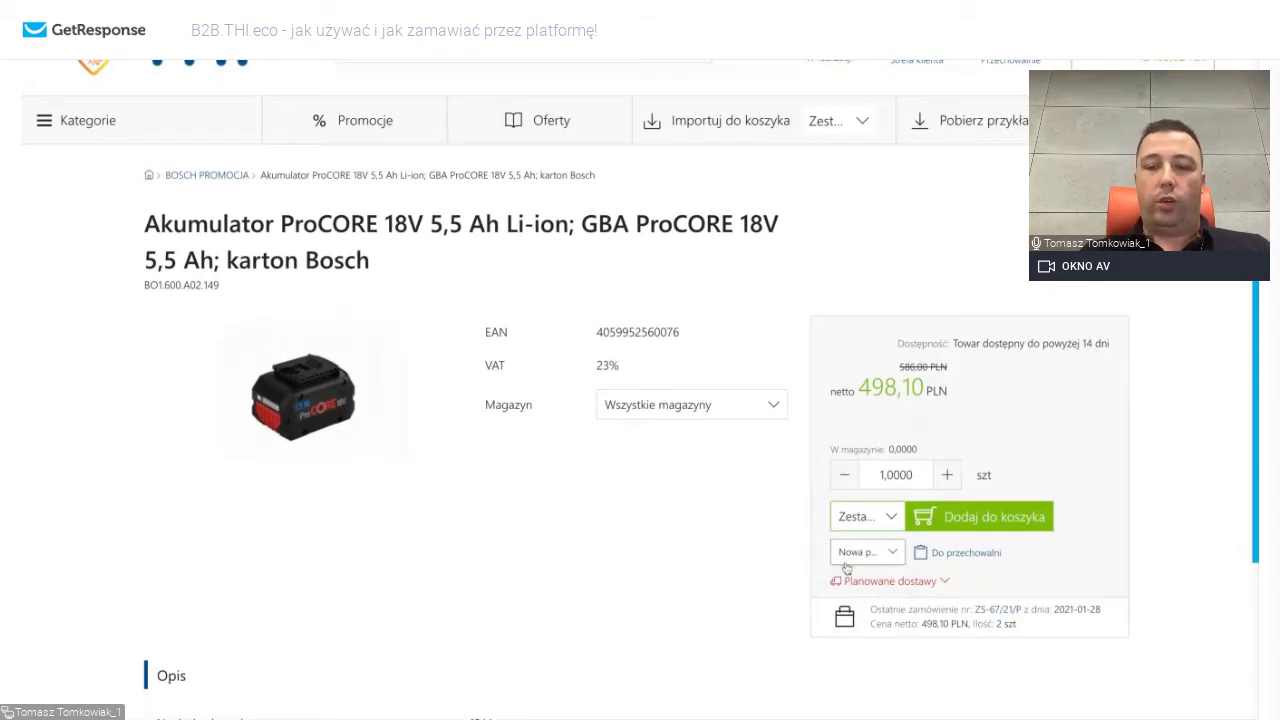
pyautogui.scroll(1, 846, 568)
pyautogui.scroll(-1, 846, 568)
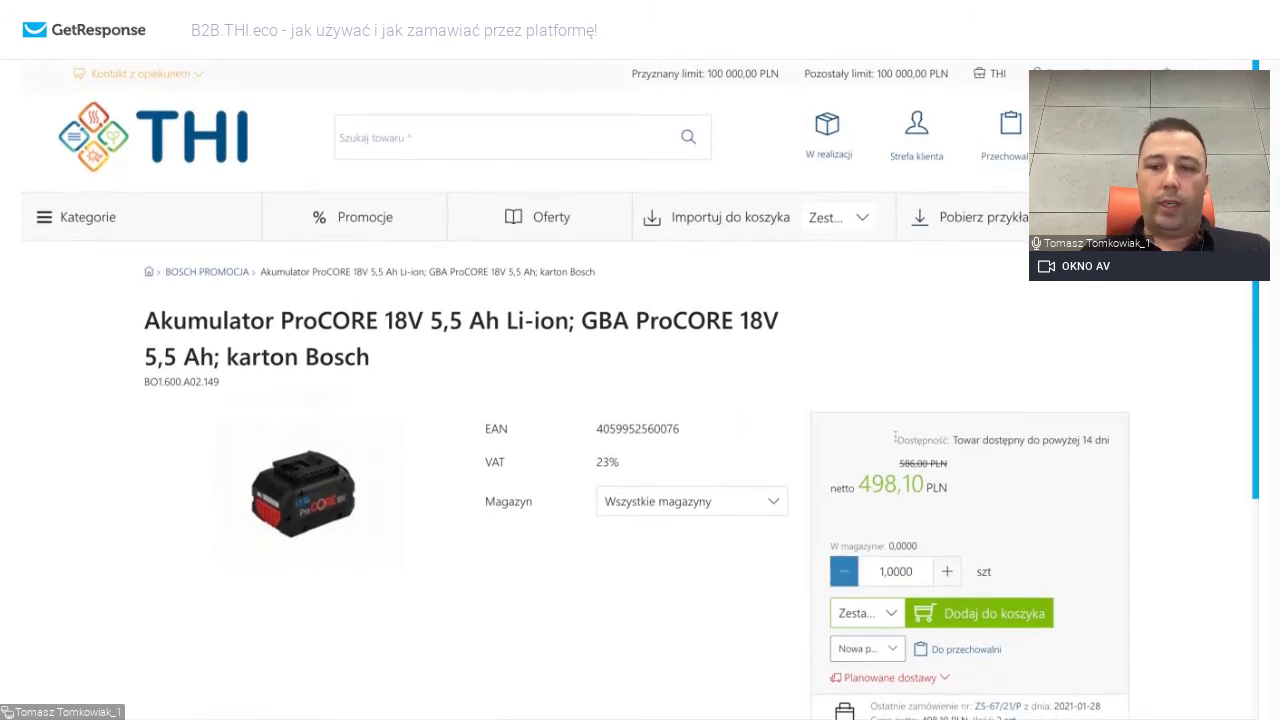
pyautogui.moveTo(1185, 135)
pyautogui.click(1135, 318)
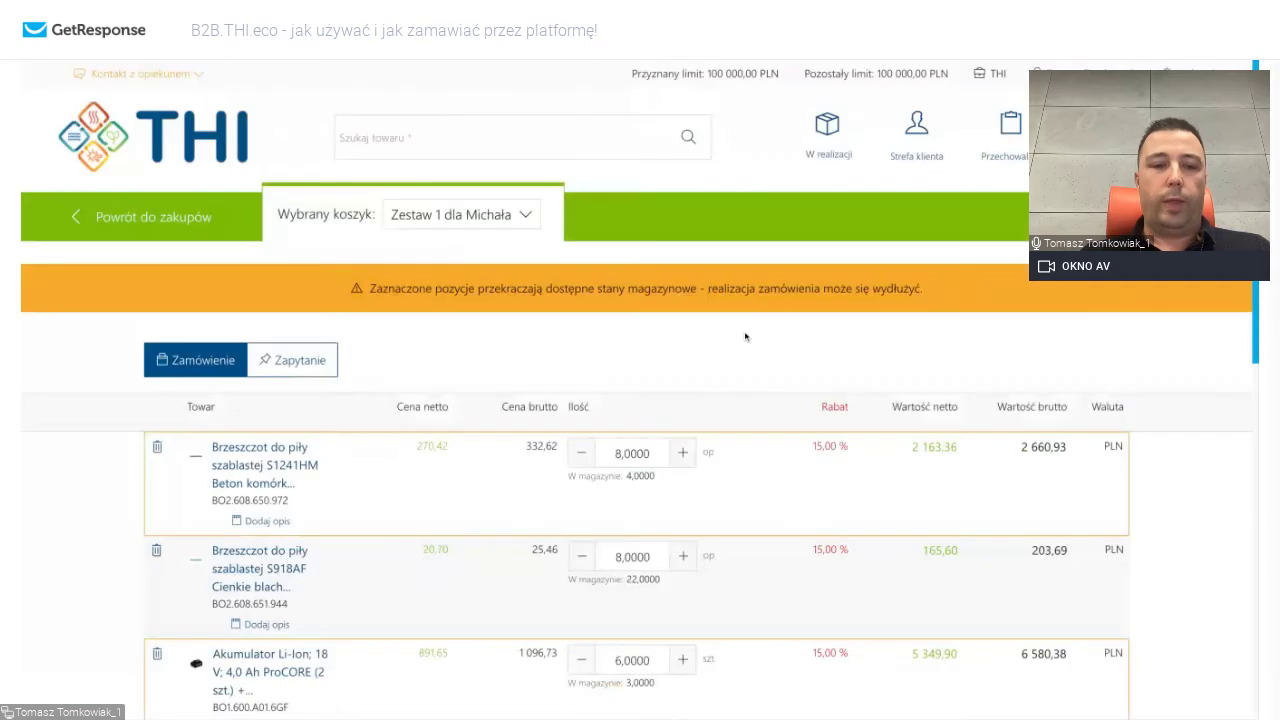
# Review the items in the Zestaw 1 cart and set the quantity of the 12 V; 2,0 Ah GBA battery to 2.
pyautogui.scroll(-2, 781, 505)
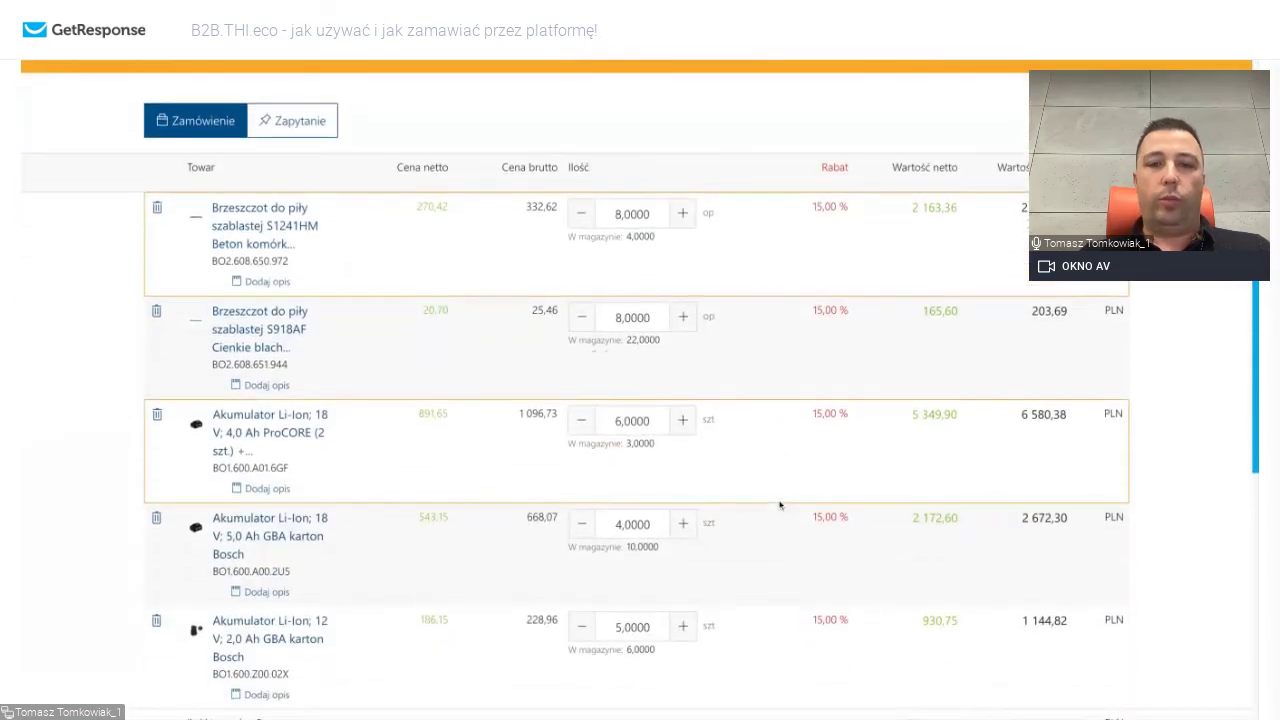
pyautogui.scroll(-3, 781, 505)
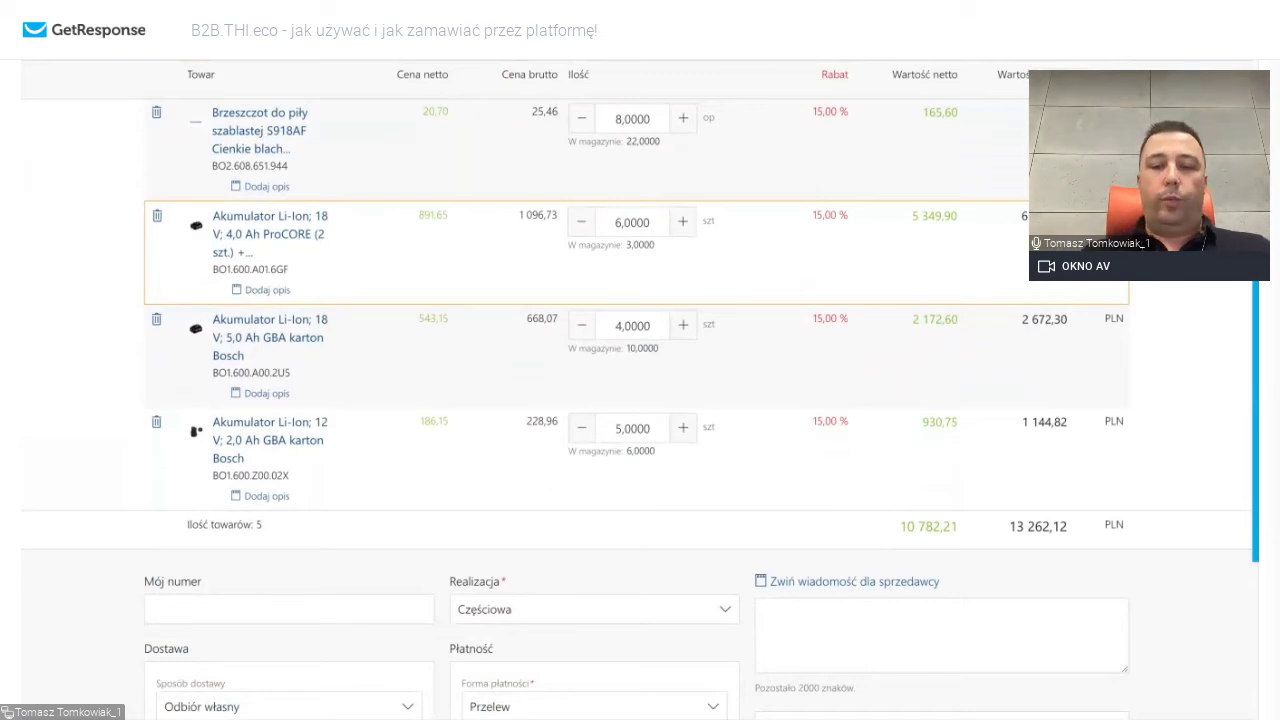
pyautogui.scroll(-2, 660, 440)
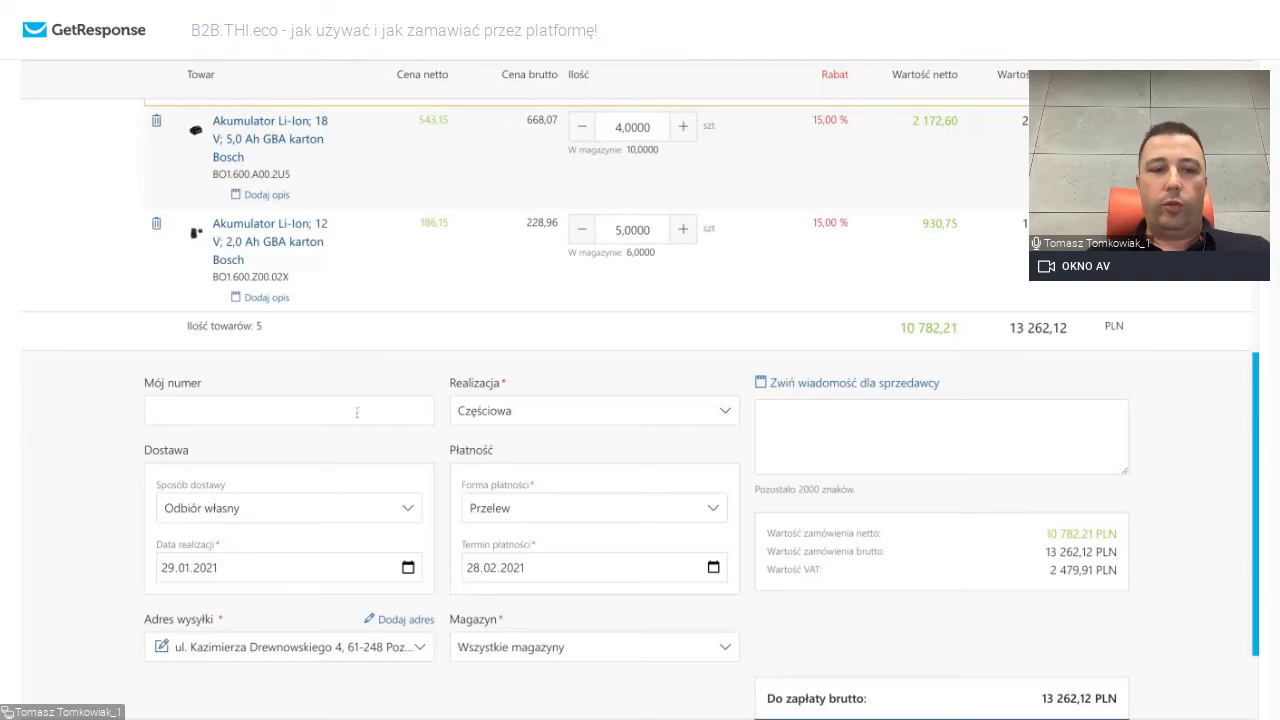
pyautogui.click(580, 230)
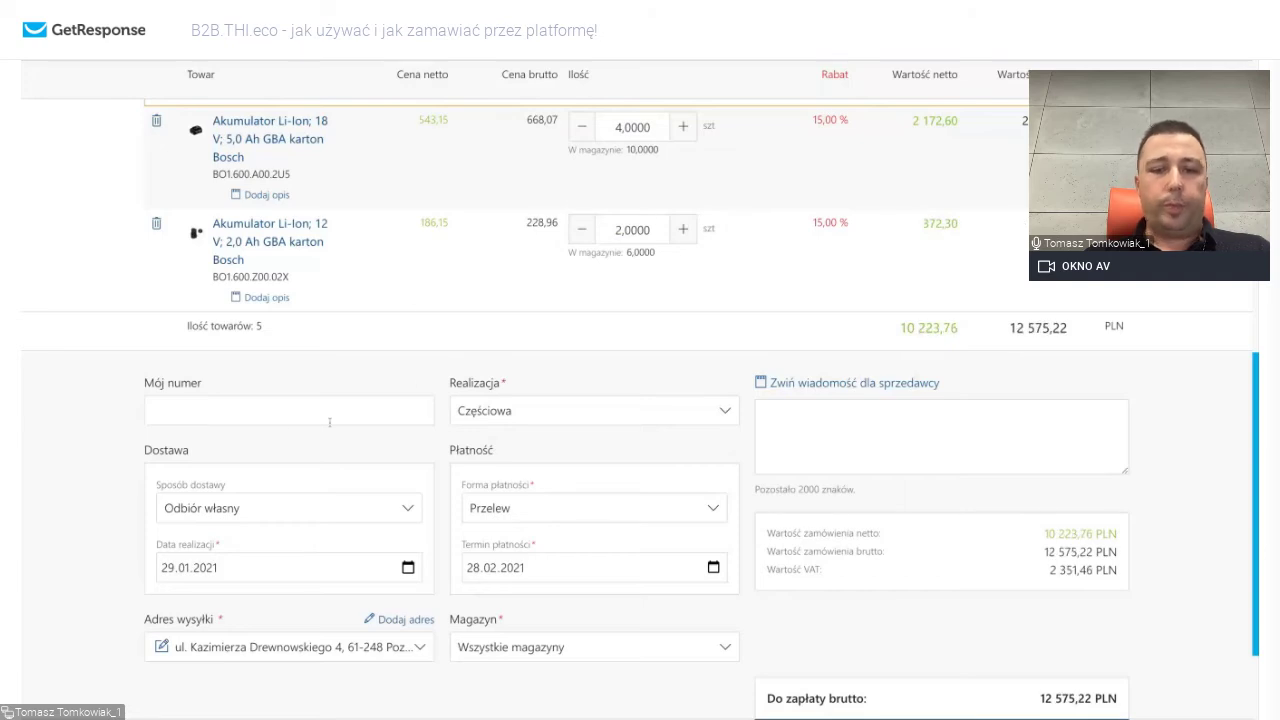
# Check the order's own-number field and the available fulfilment and delivery-method options, keeping Częściowa and Odbiór własny.
pyautogui.click(289, 413)
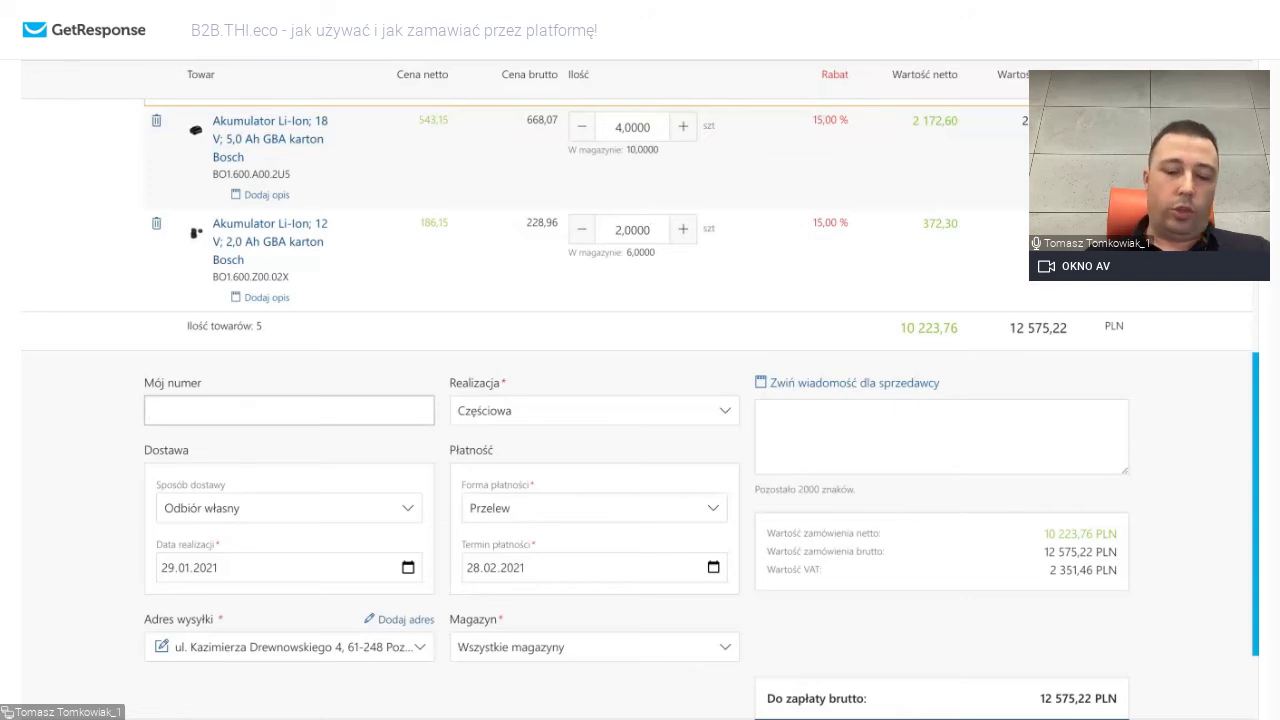
pyautogui.click(481, 421)
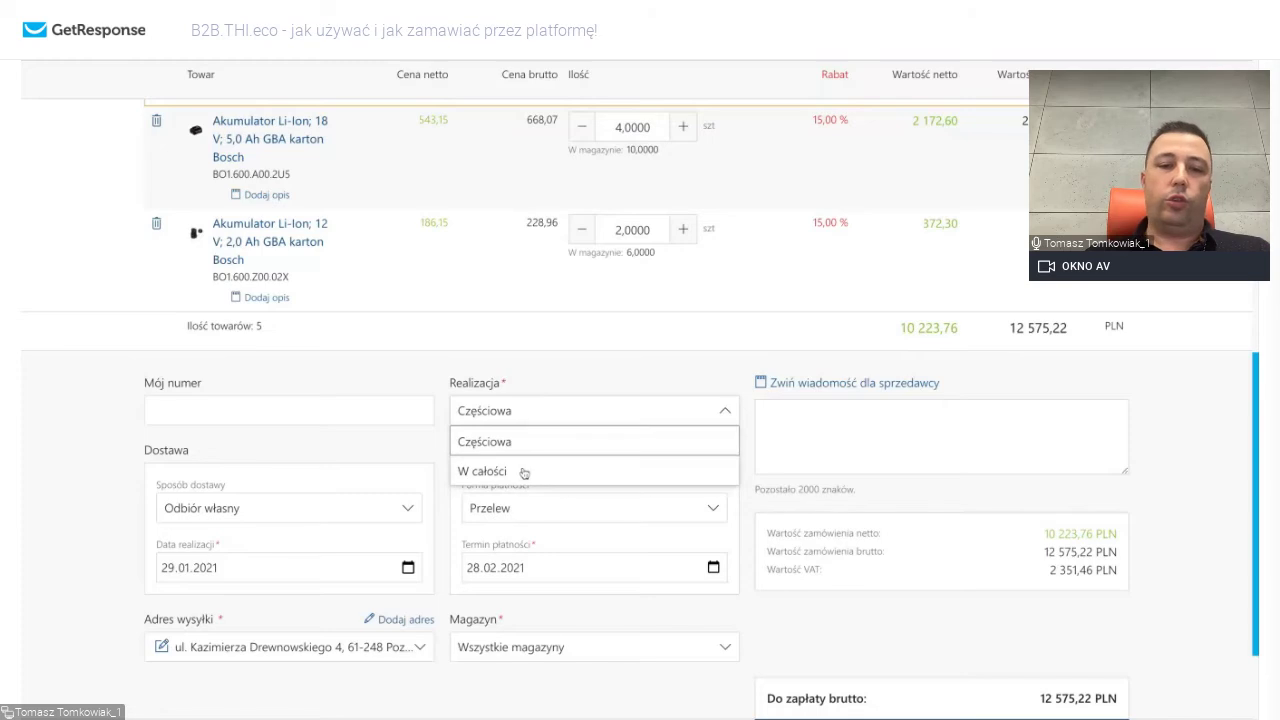
pyautogui.click(309, 446)
pyautogui.click(400, 508)
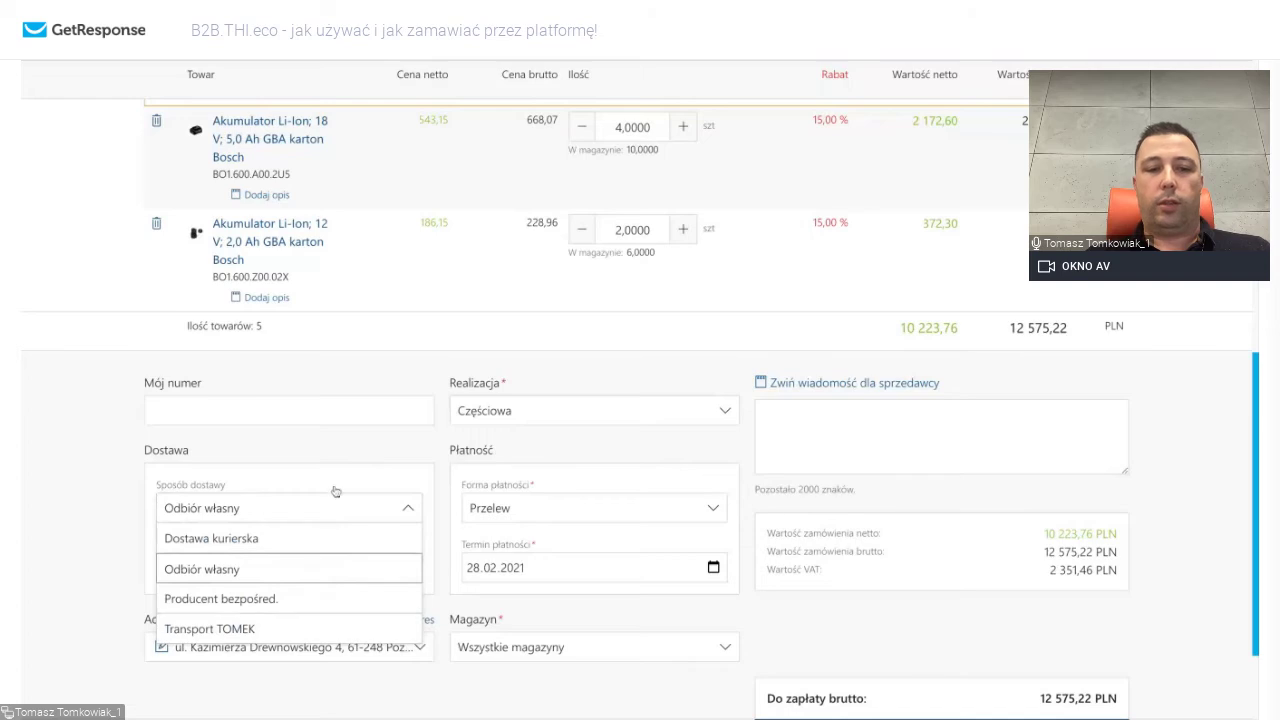
pyautogui.click(363, 447)
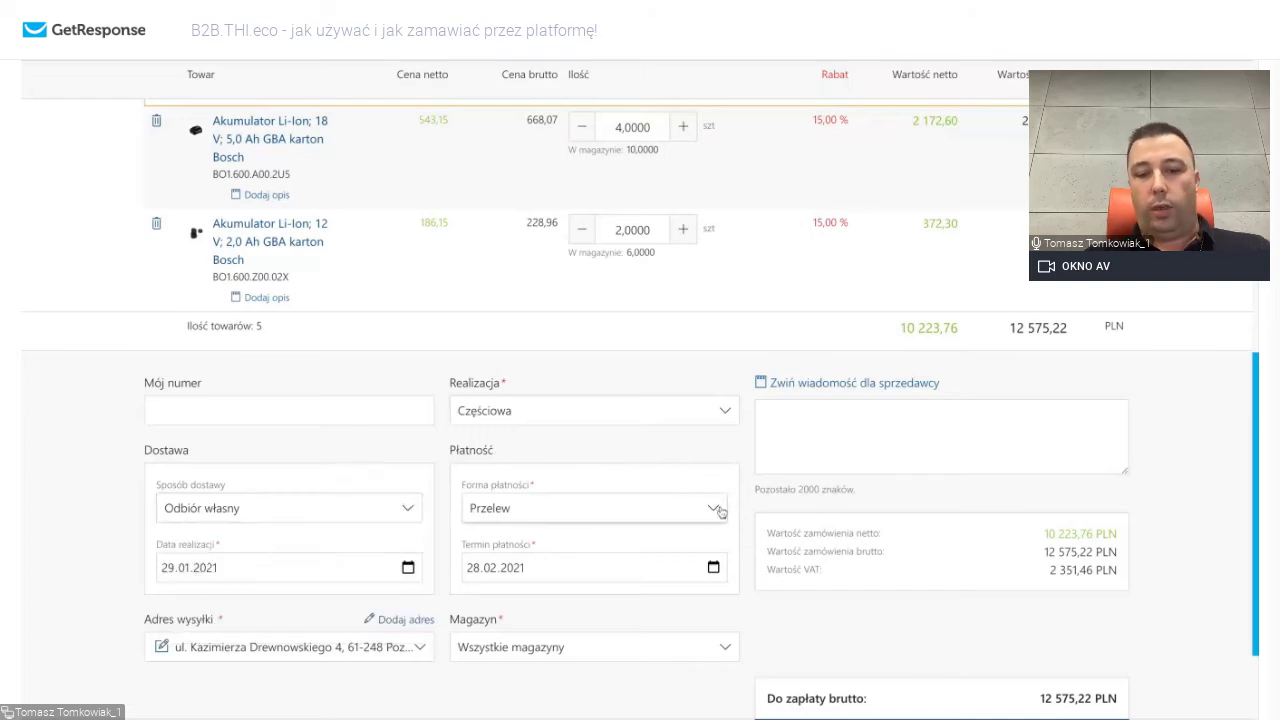
# Check the order's fulfilment date, shipping address and available warehouses, keeping Wszystkie magazyny.
pyautogui.scroll(-2, 709, 630)
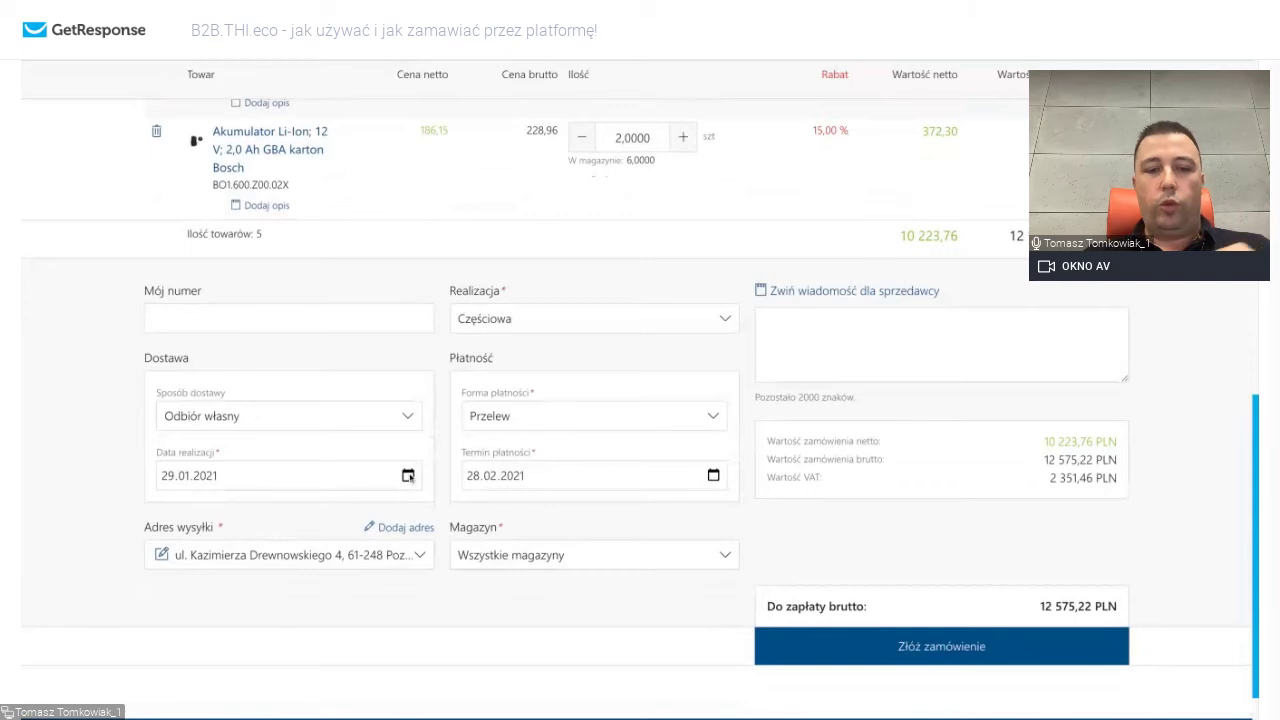
pyautogui.click(249, 470)
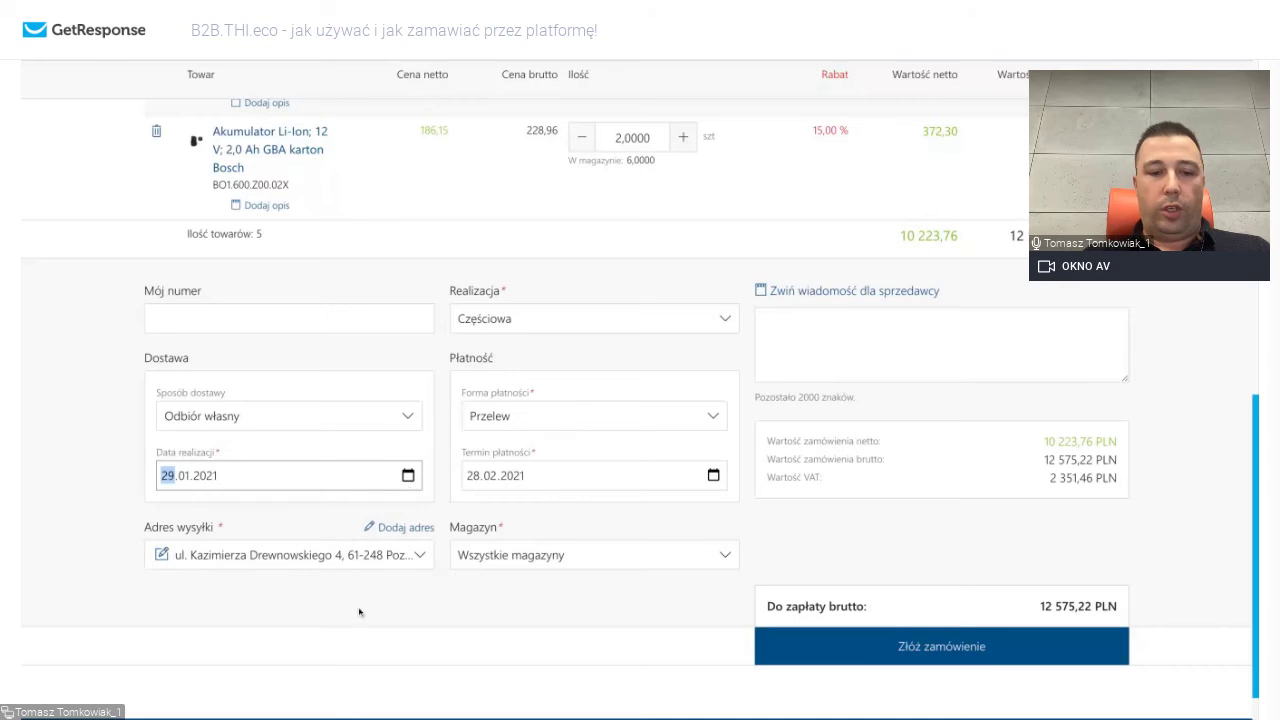
pyautogui.click(328, 556)
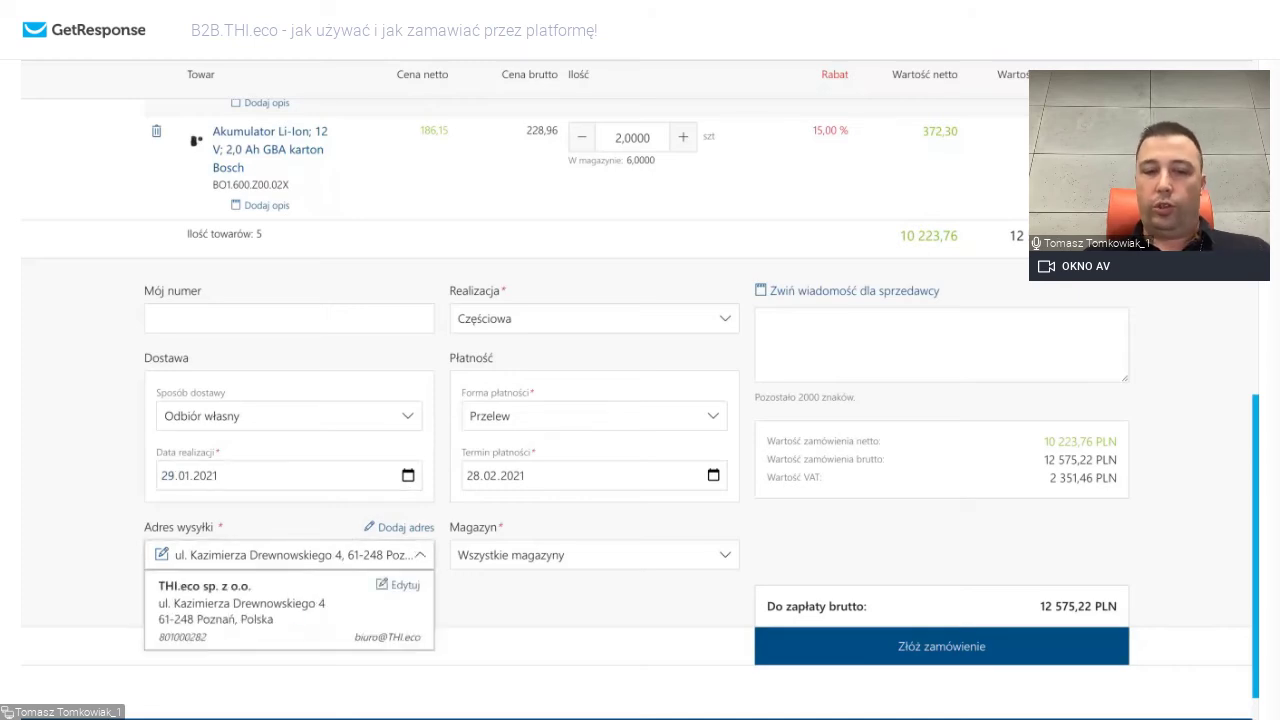
pyautogui.click(530, 575)
pyautogui.click(700, 557)
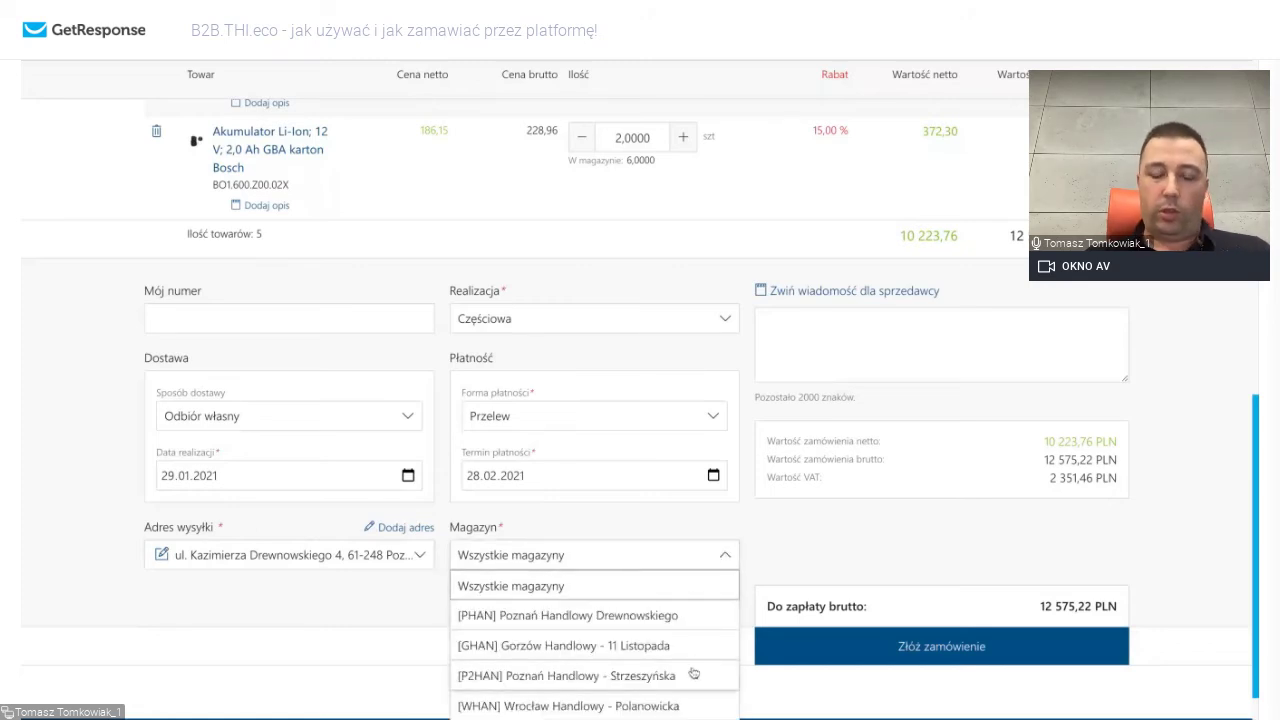
pyautogui.click(726, 561)
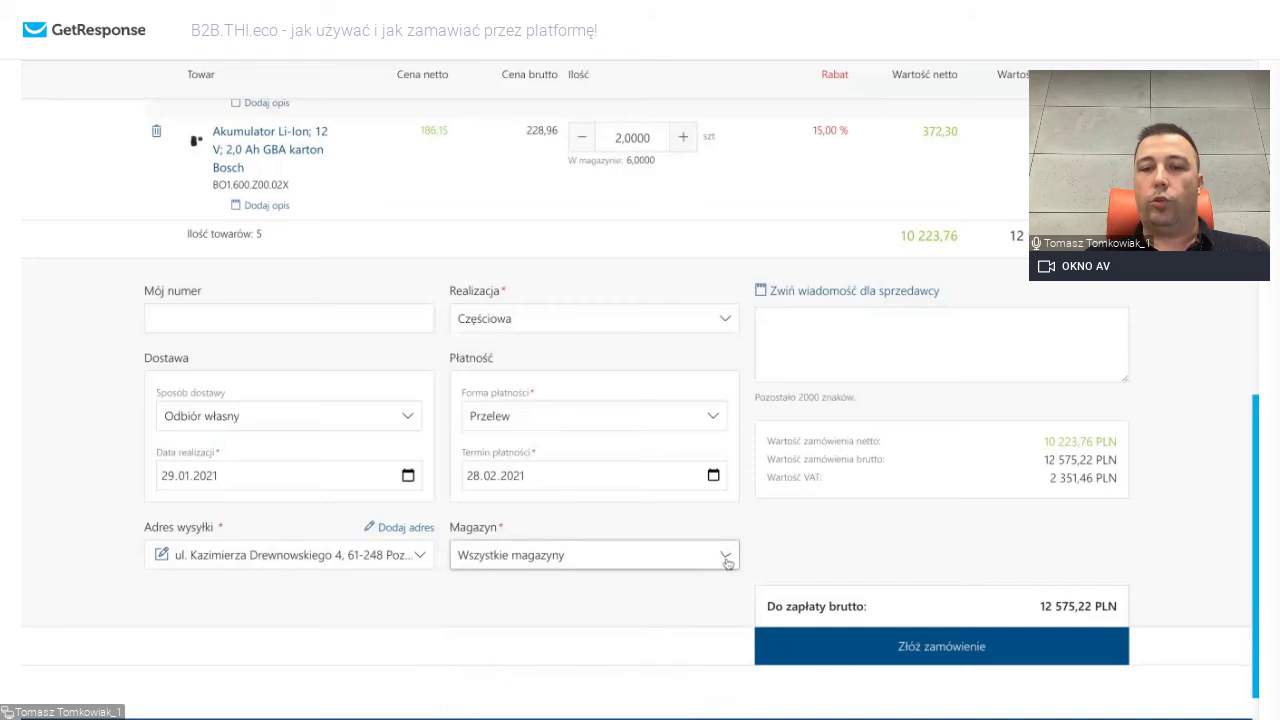
# Enter "test - proszę nie realizować" as the message to the seller and place the order.
pyautogui.click(806, 350)
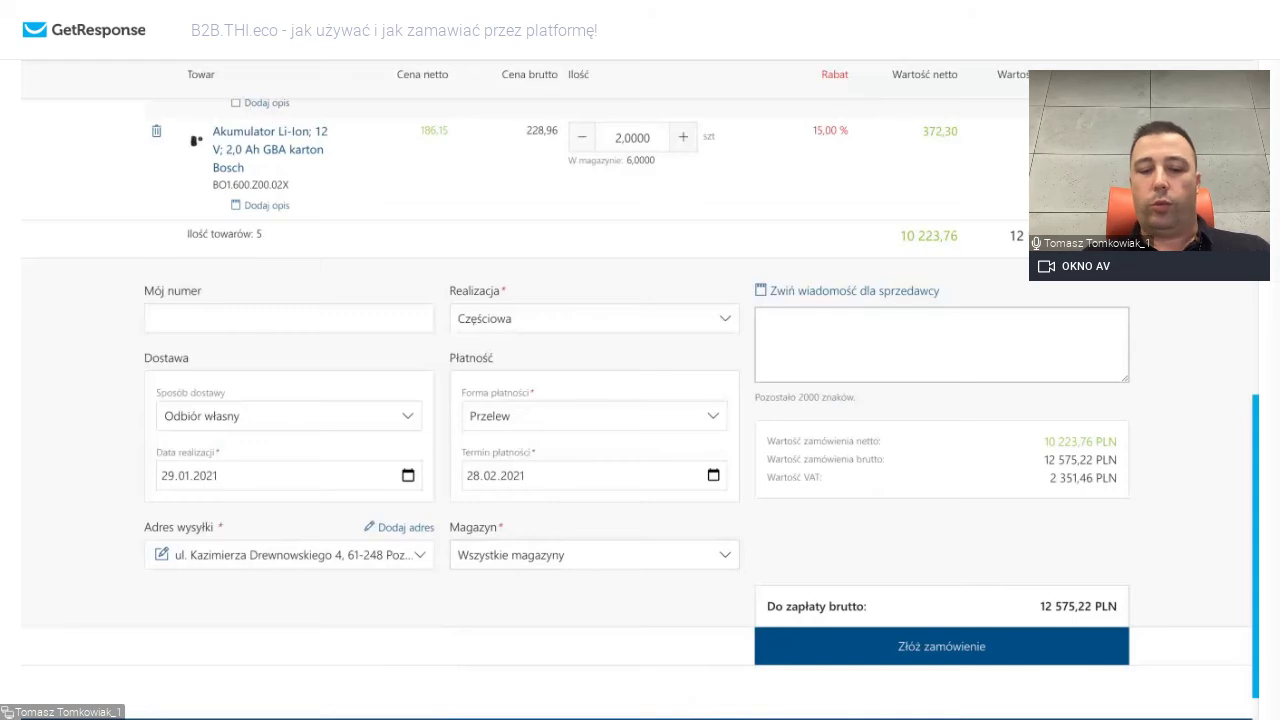
pyautogui.write('test - p')
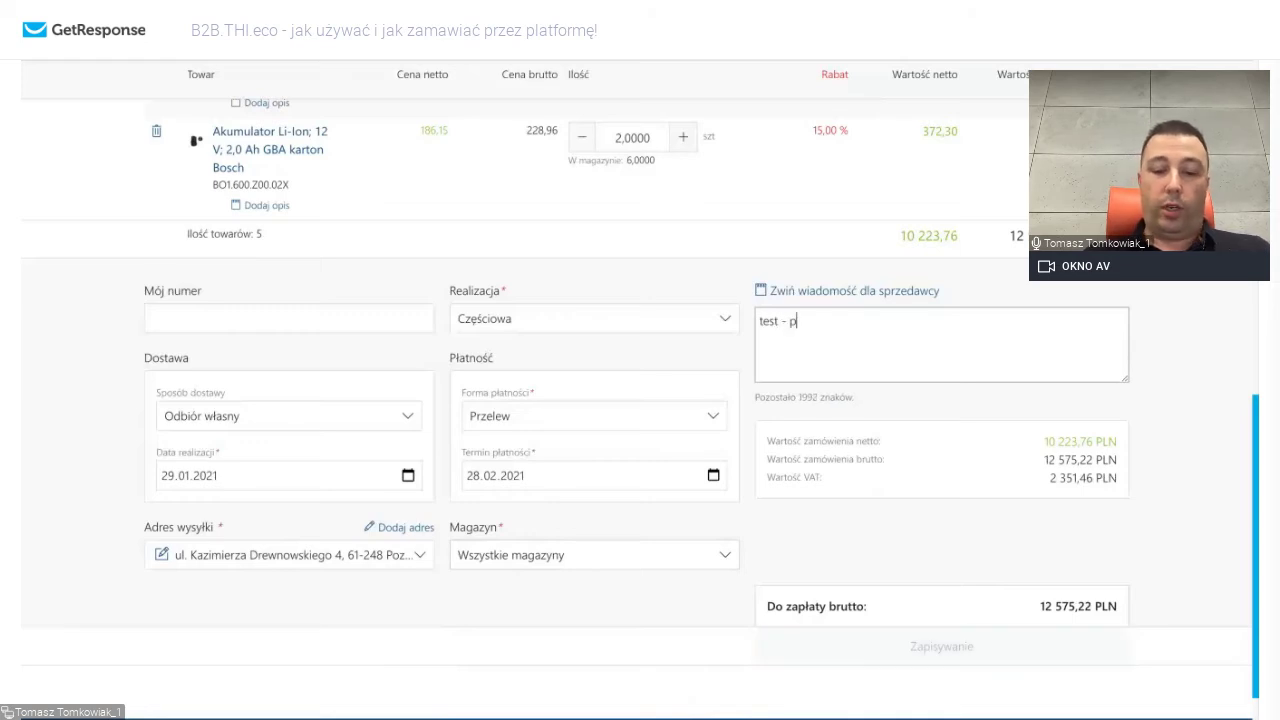
pyautogui.write('roszę ')
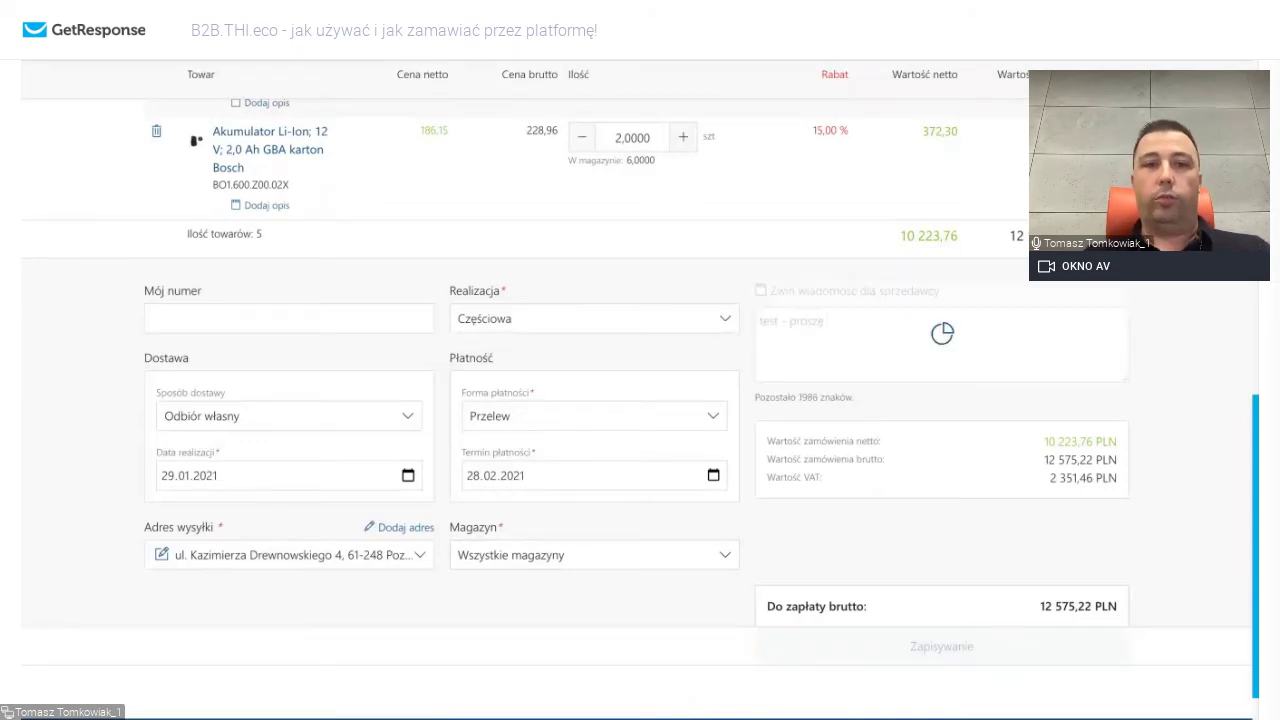
pyautogui.write('nie')
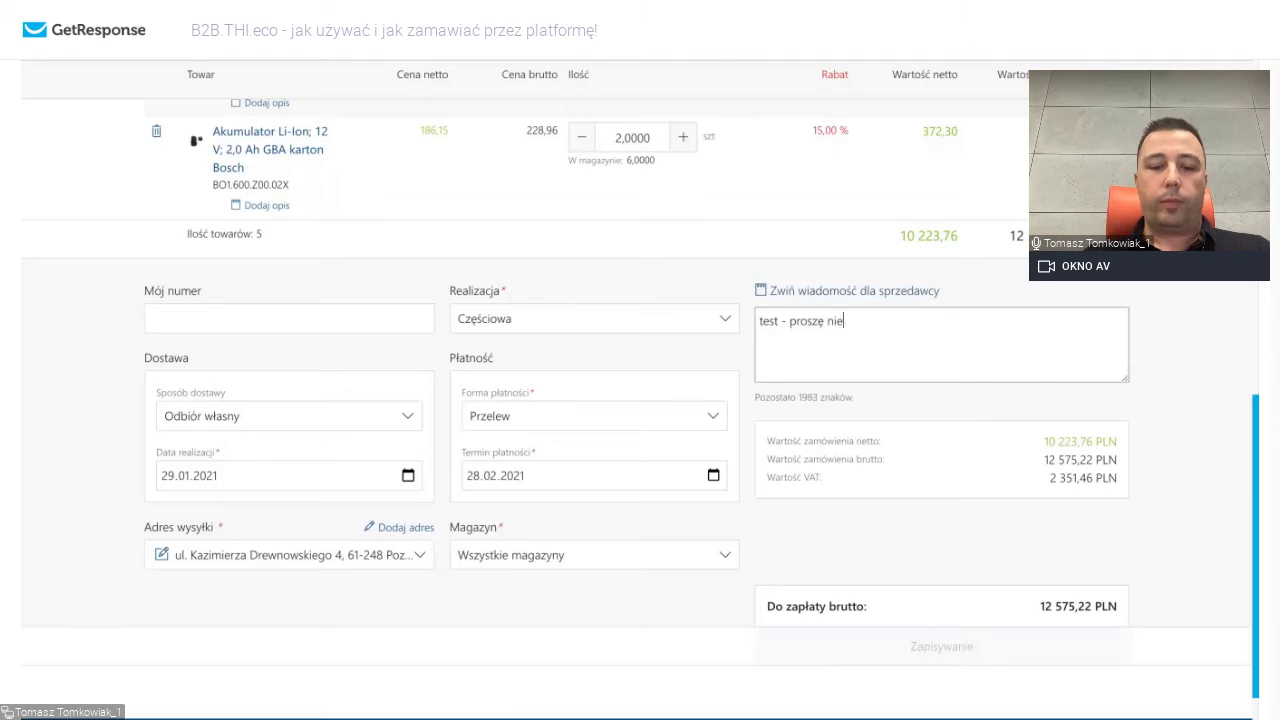
pyautogui.write(' real')
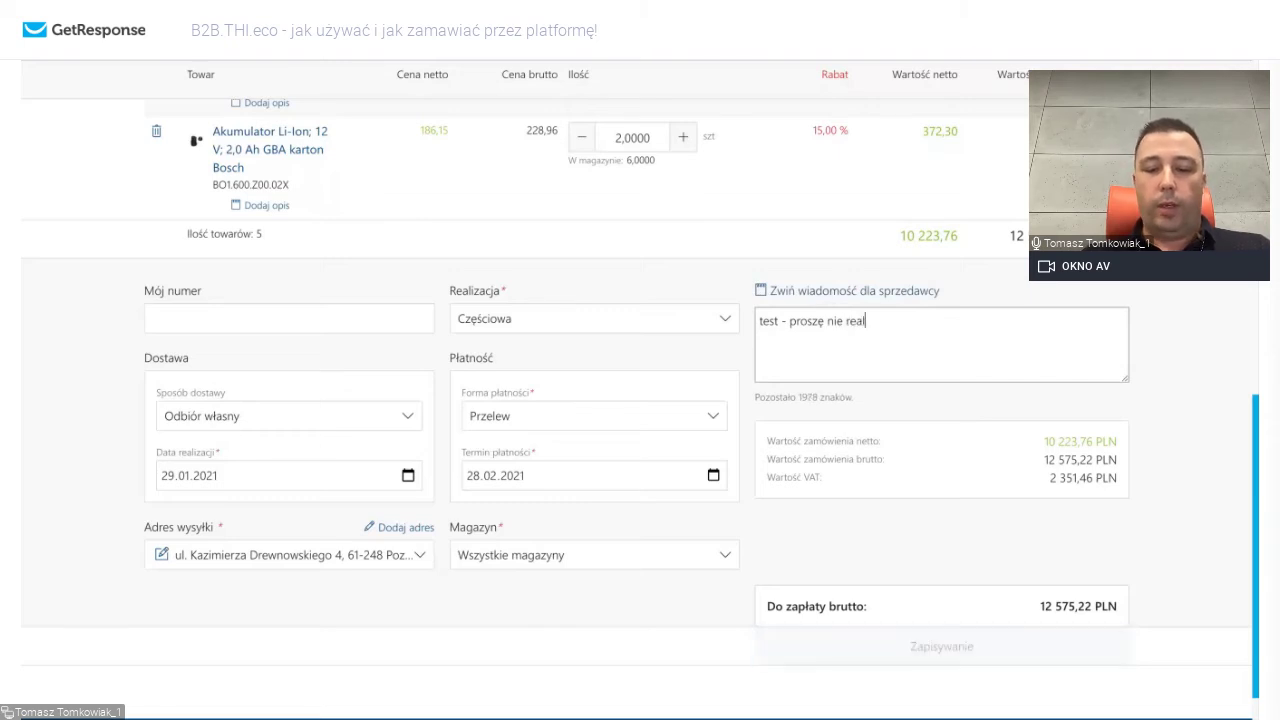
pyautogui.write('izować')
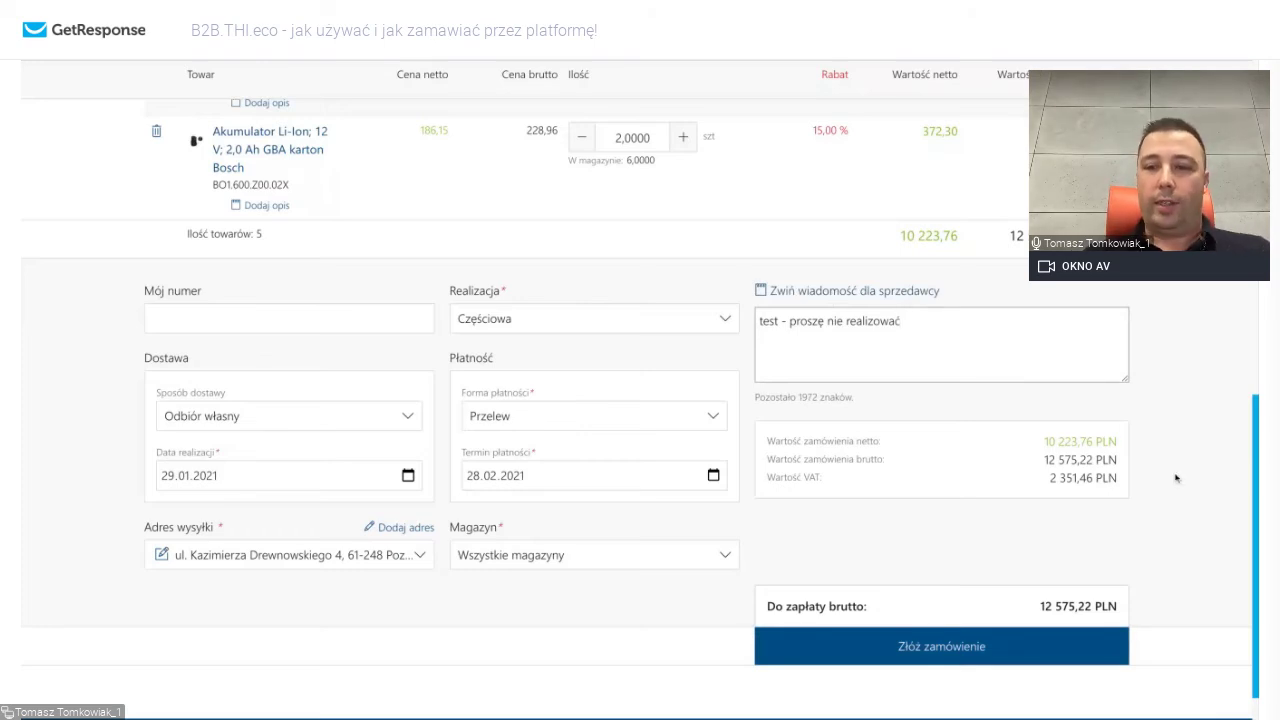
pyautogui.scroll(-1, 1172, 490)
pyautogui.click(976, 601)
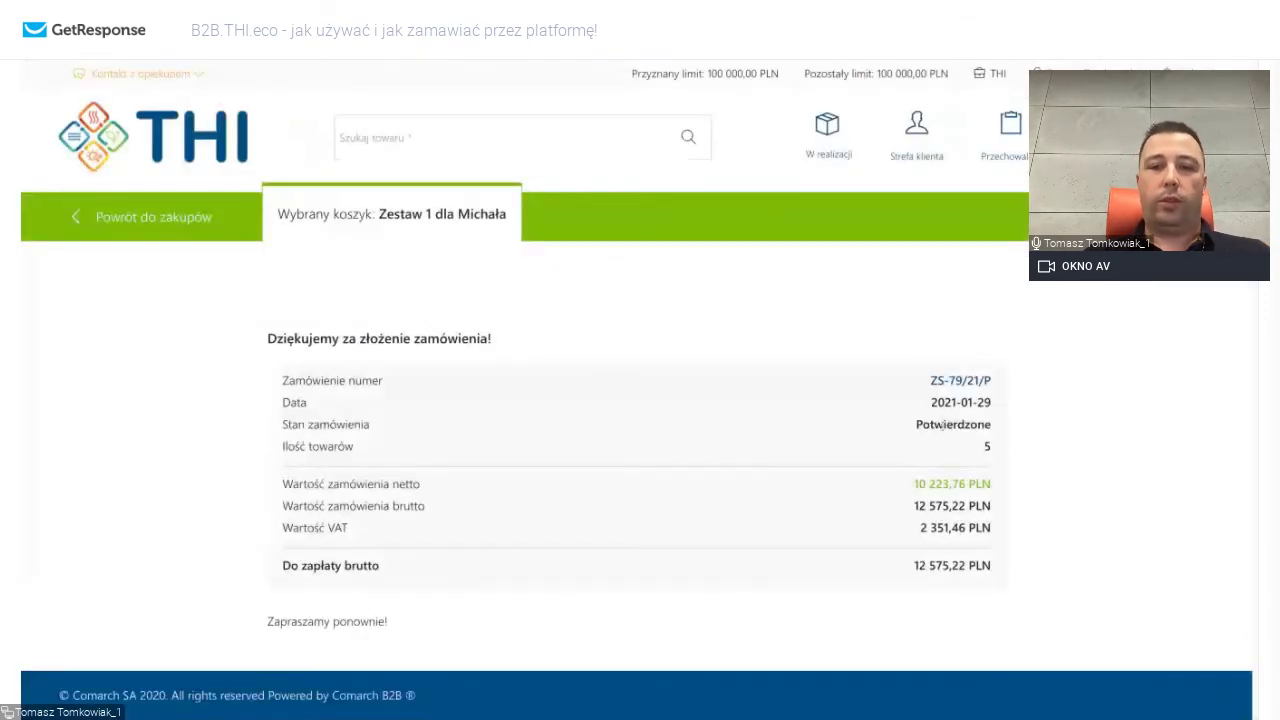
# Check the order status in the order confirmation summary.
pyautogui.doubleClick(944, 426)
pyautogui.click(944, 424)
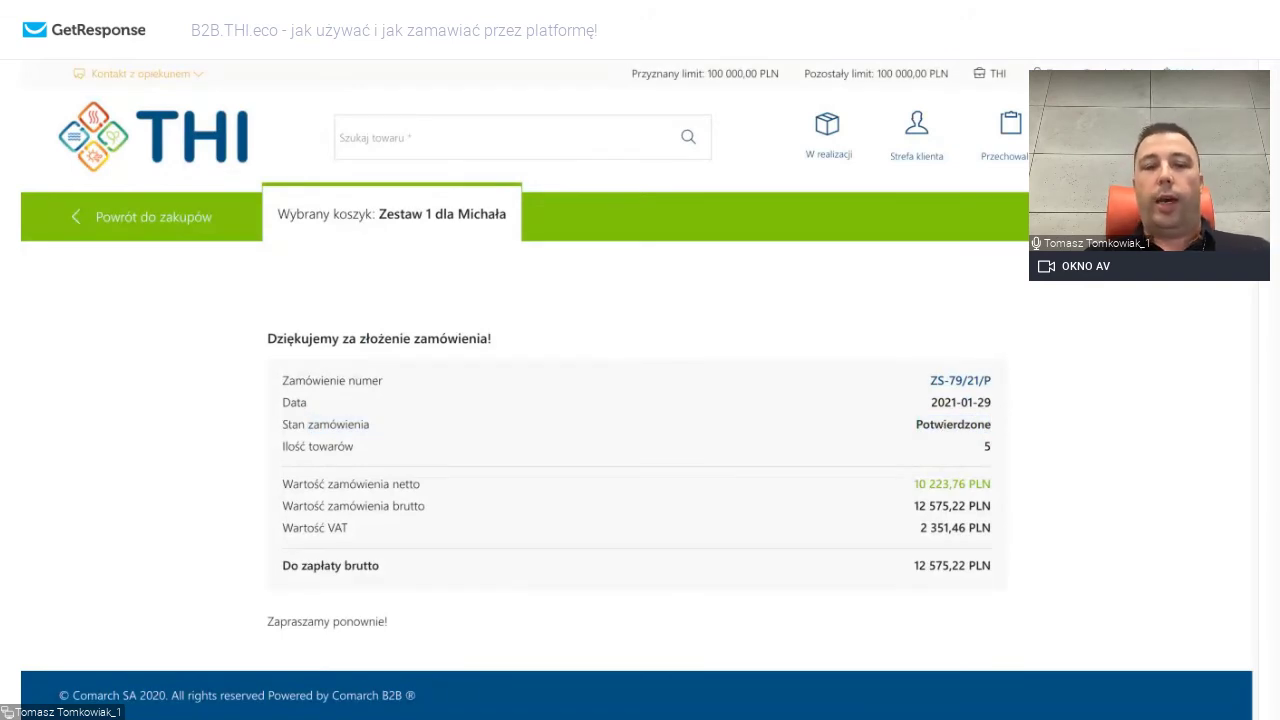
pyautogui.doubleClick(912, 428)
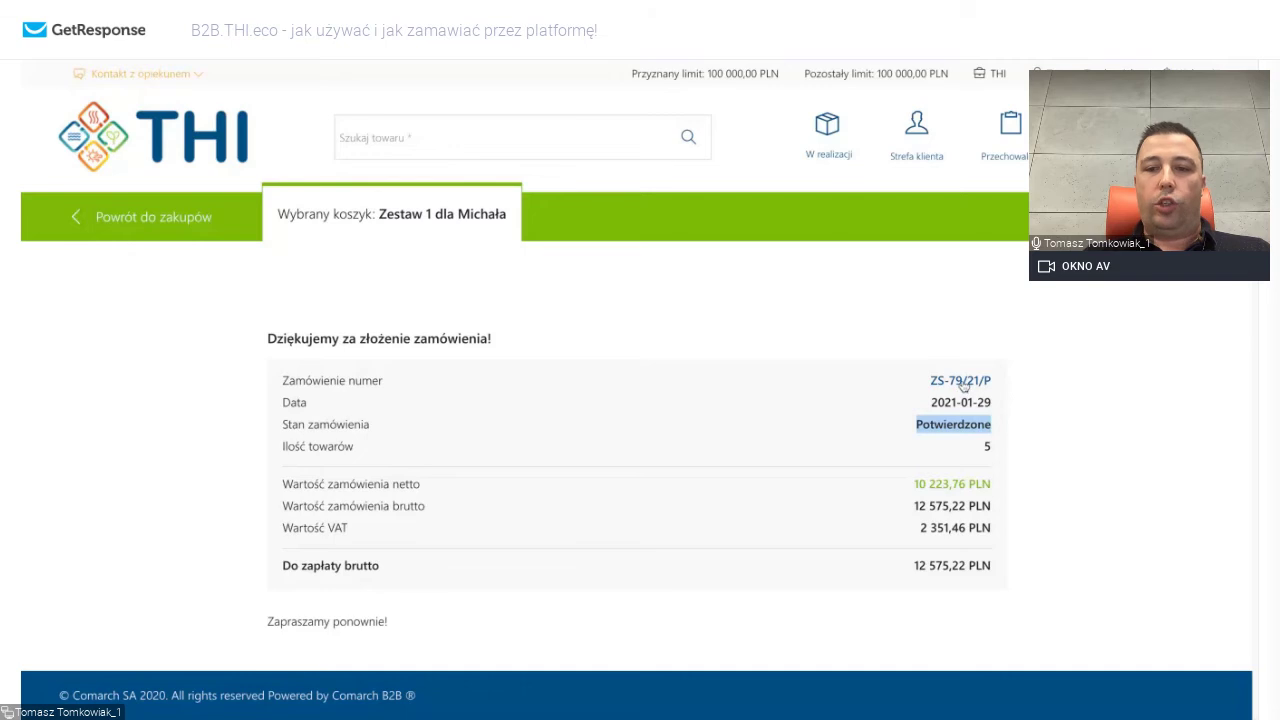
pyautogui.click(901, 404)
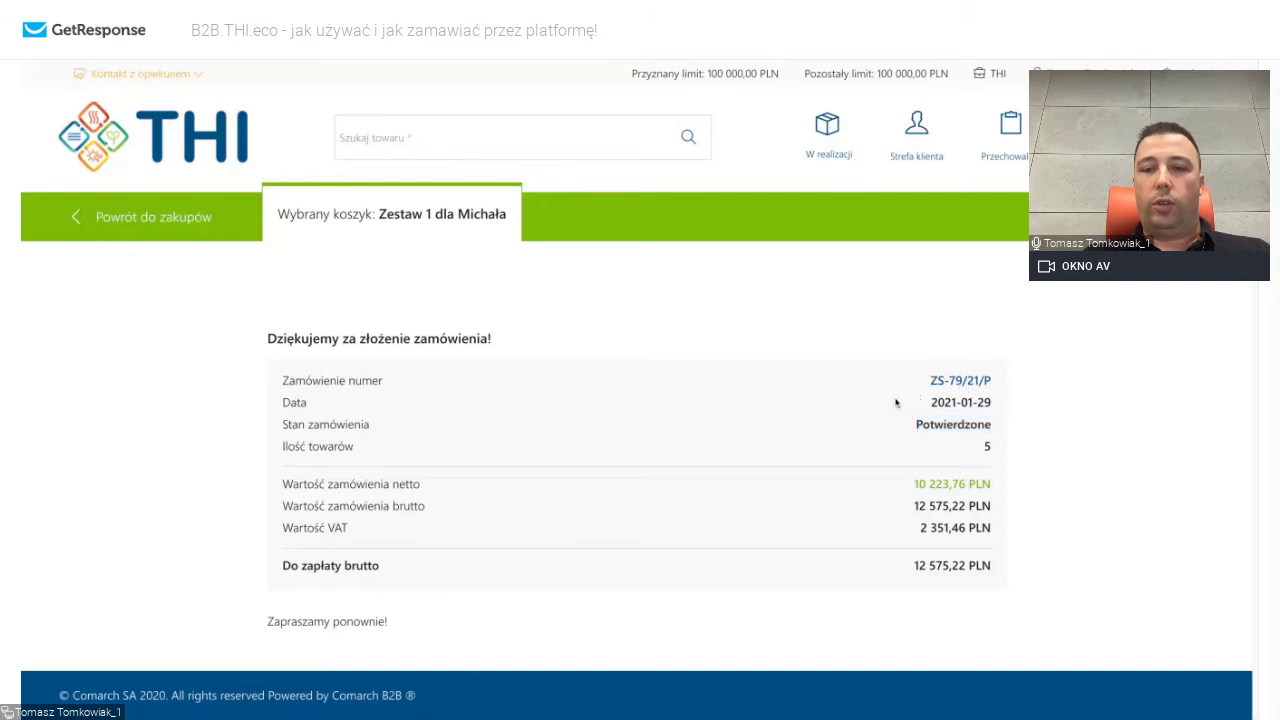
# Open the details of the placed order and review its status and ordered items.
pyautogui.click(960, 381)
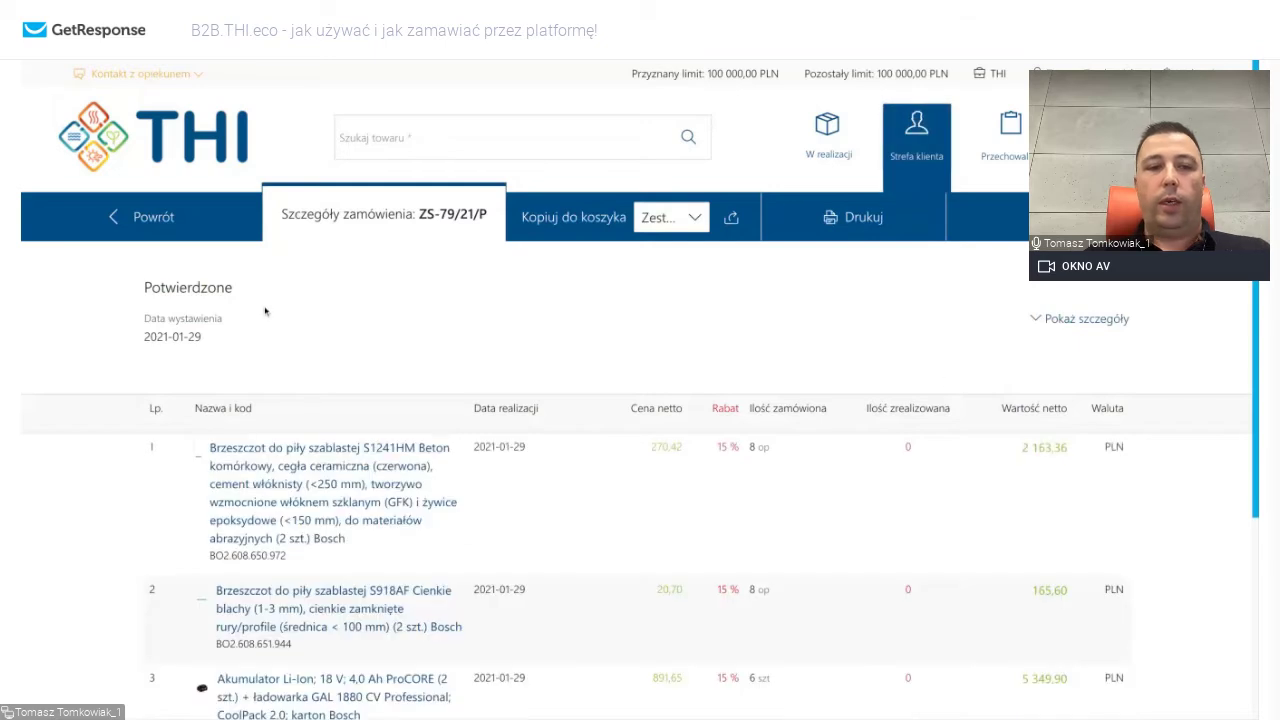
pyautogui.doubleClick(144, 289)
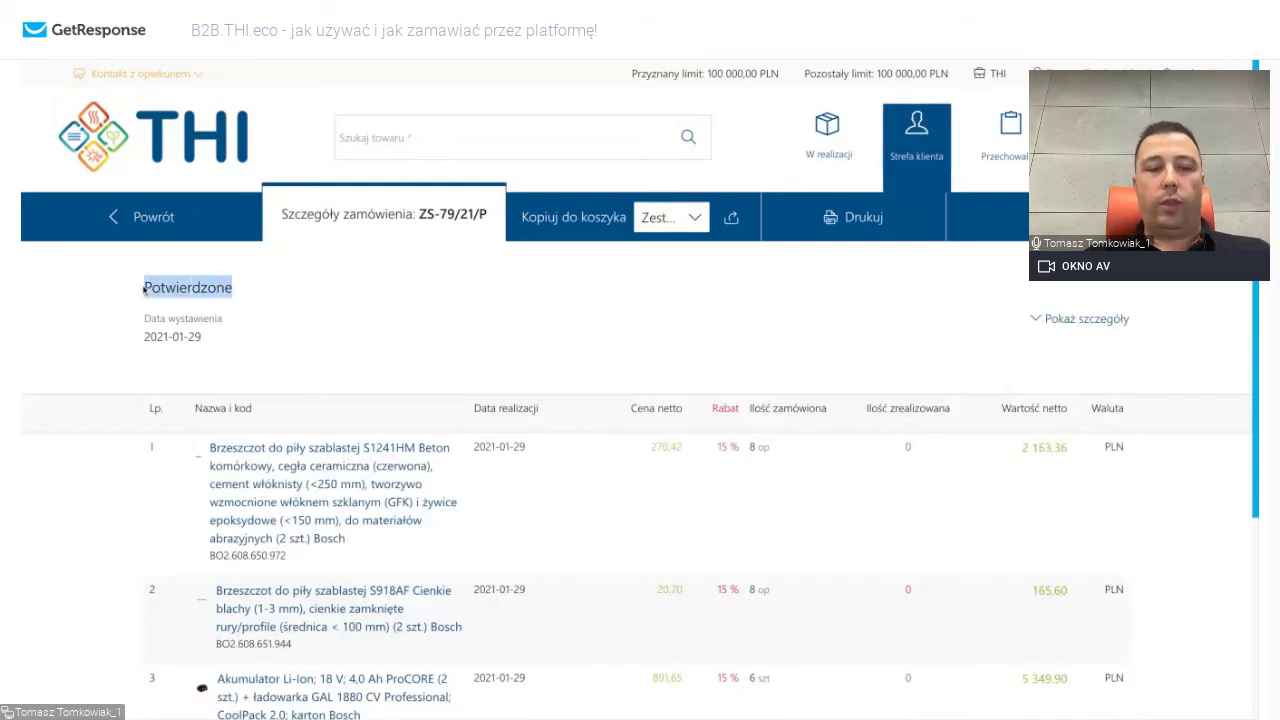
pyautogui.click(240, 295)
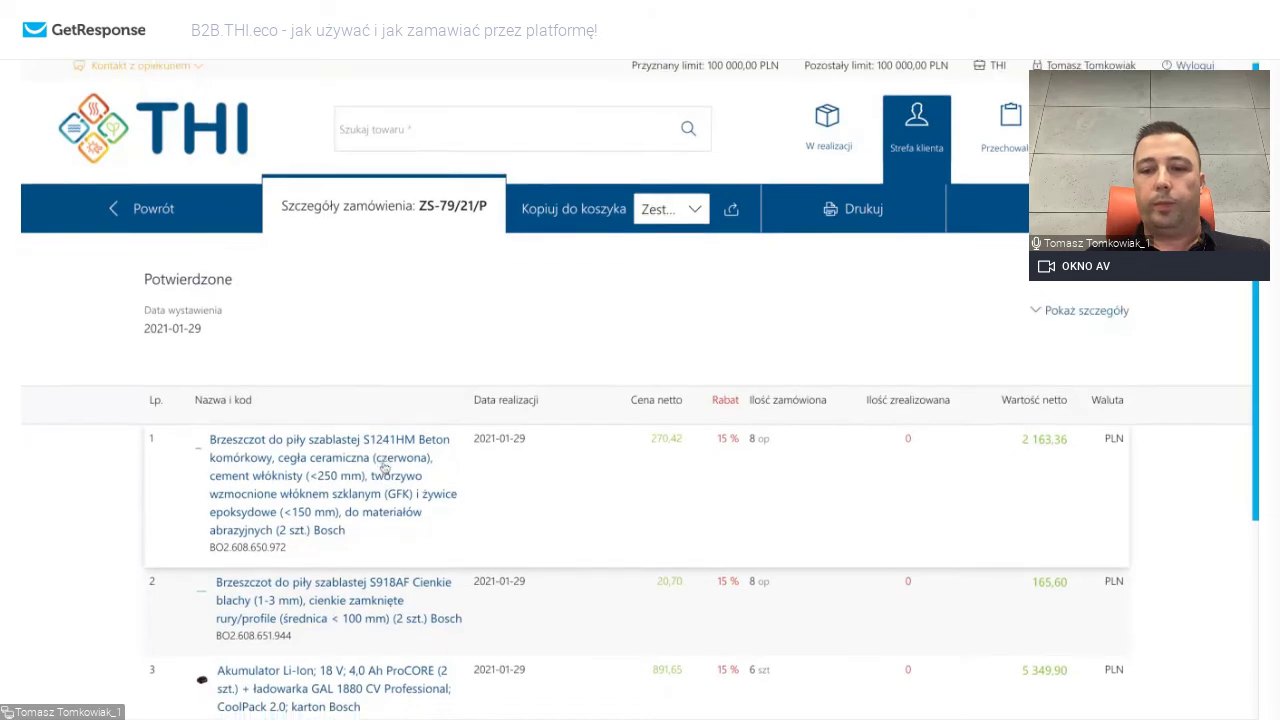
pyautogui.scroll(-1, 385, 468)
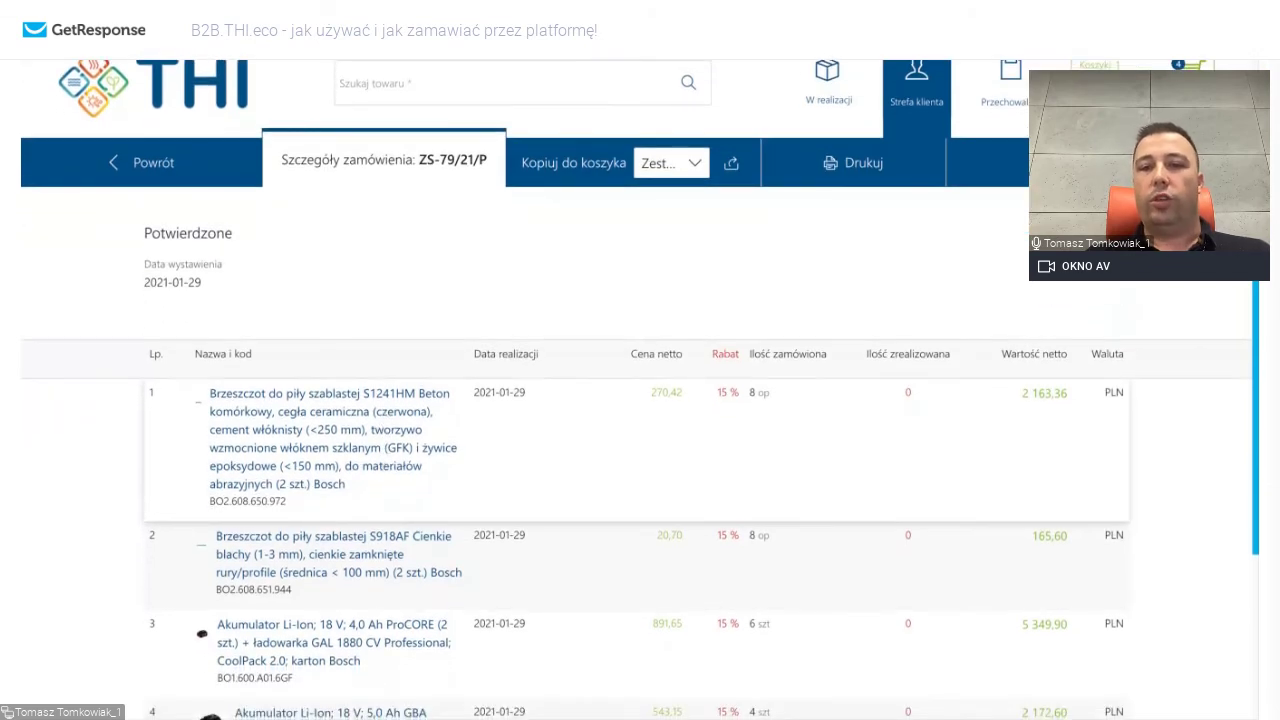
pyautogui.scroll(-5, 640, 400)
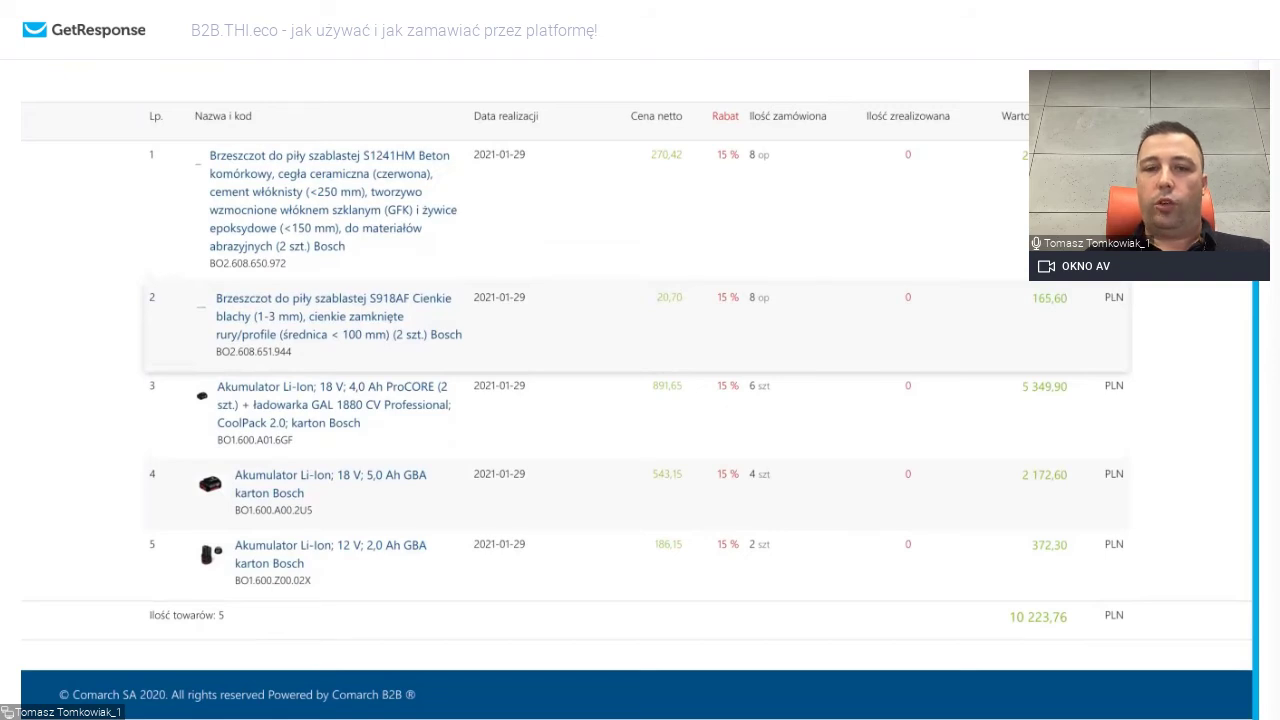
pyautogui.scroll(6, 640, 400)
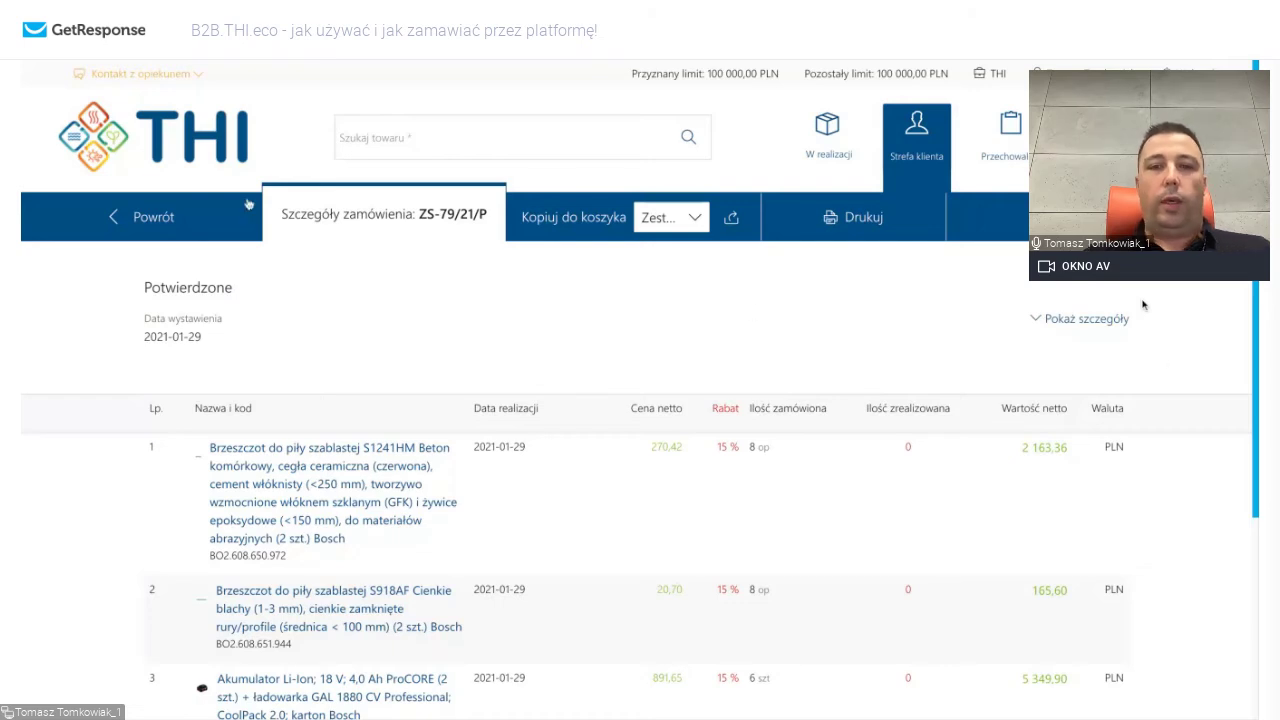
# Open the overview of goods in fulfilment and review the items from the new and earlier orders.
pyautogui.click(834, 137)
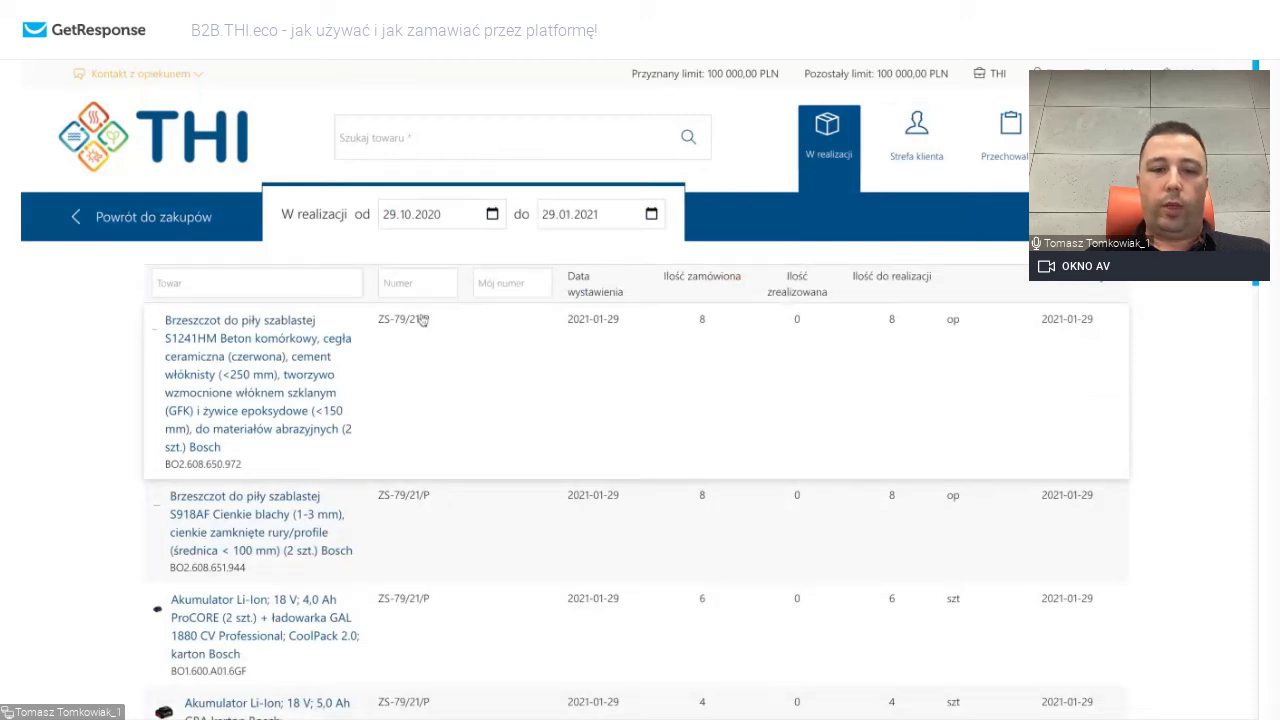
pyautogui.scroll(-5, 395, 556)
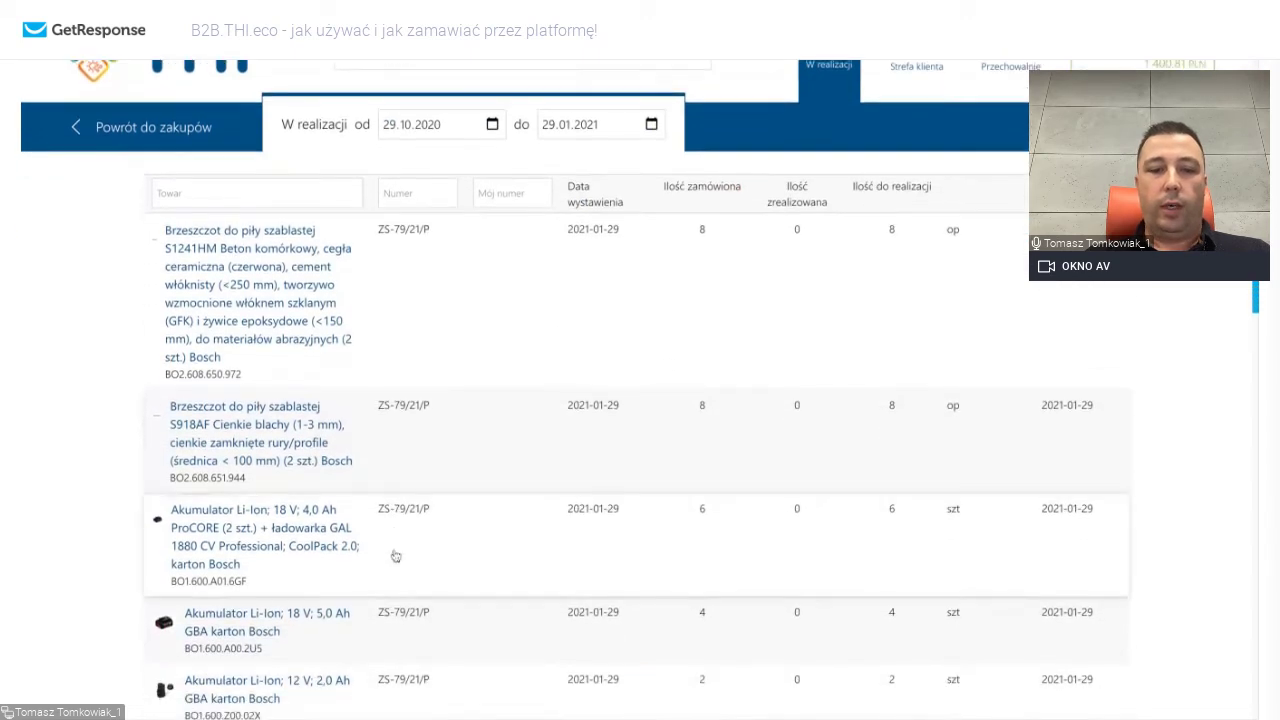
pyautogui.scroll(-1, 395, 556)
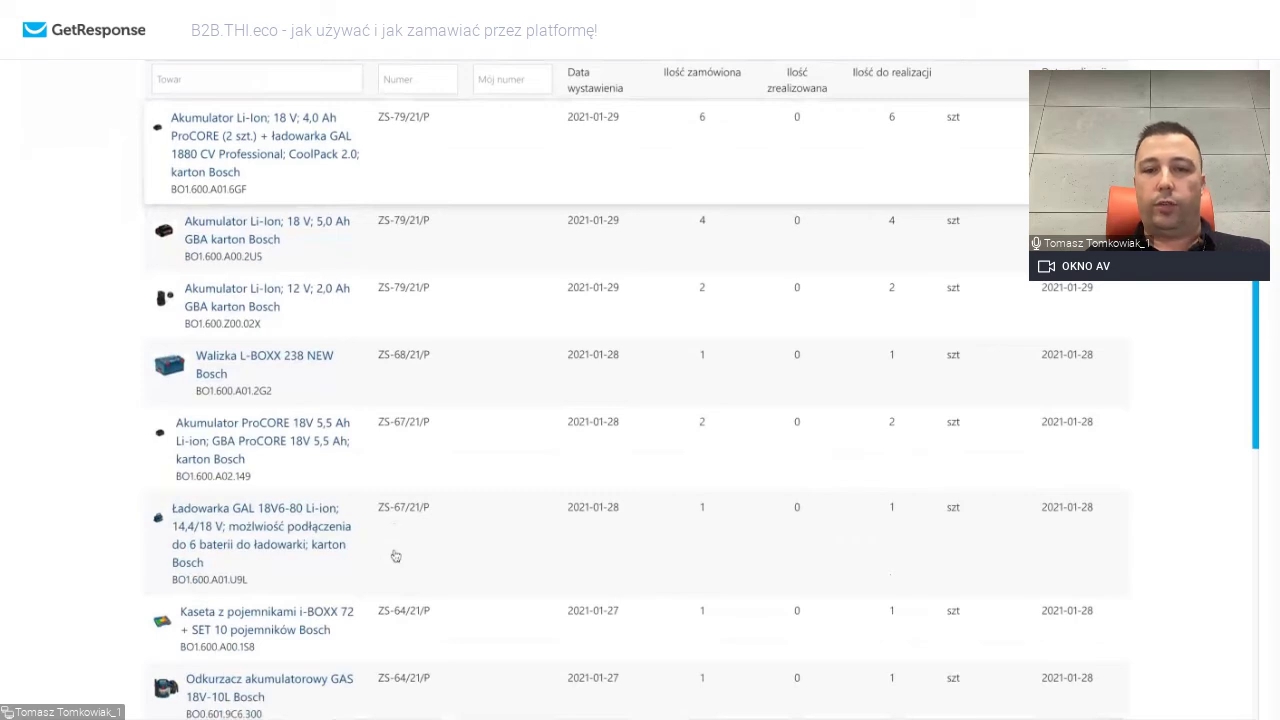
# Look through the remaining goods in fulfilment, return to the customer's orders list and open its start date filter.
pyautogui.scroll(-4, 395, 556)
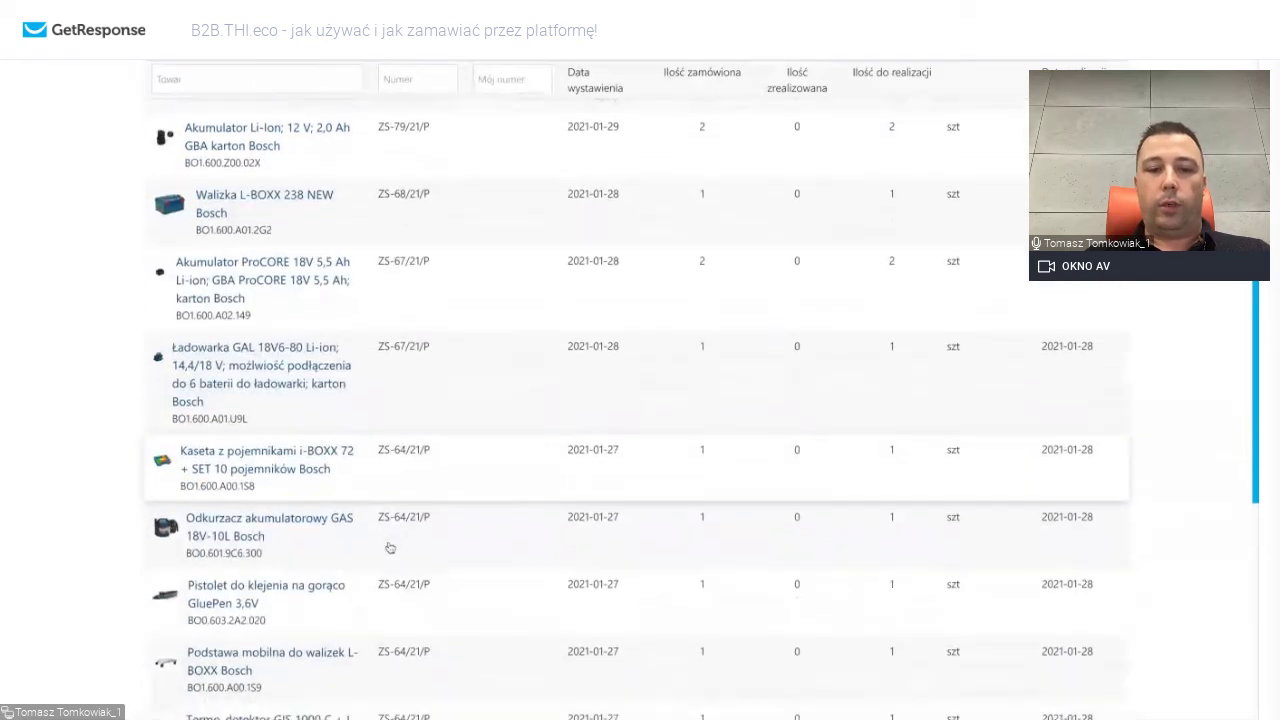
pyautogui.scroll(-4, 395, 556)
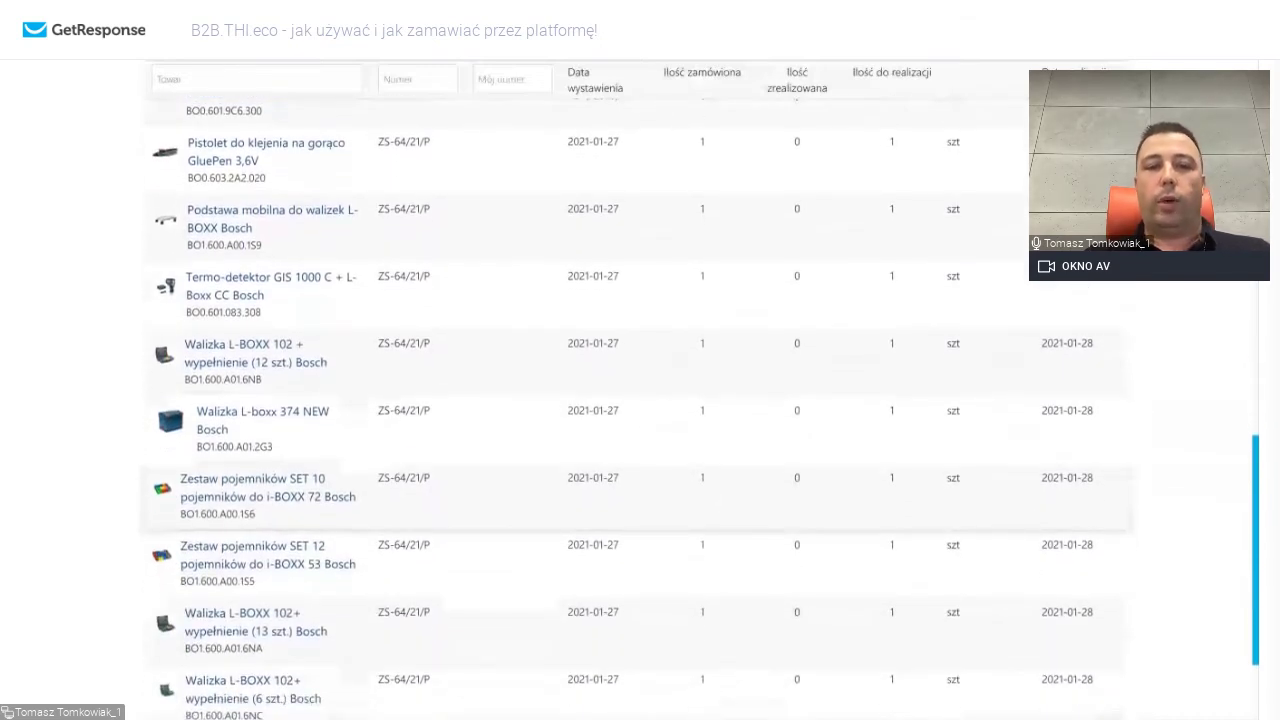
pyautogui.scroll(5, 395, 556)
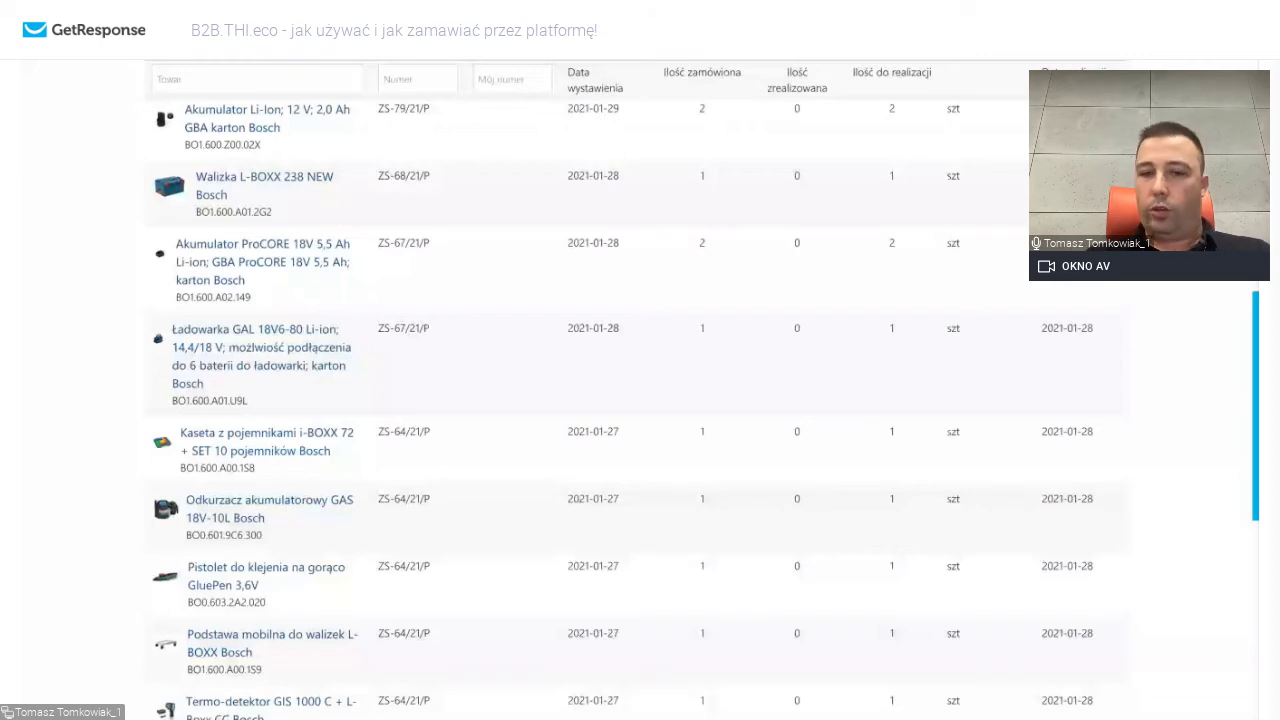
pyautogui.hotkey('alt', 'Left')
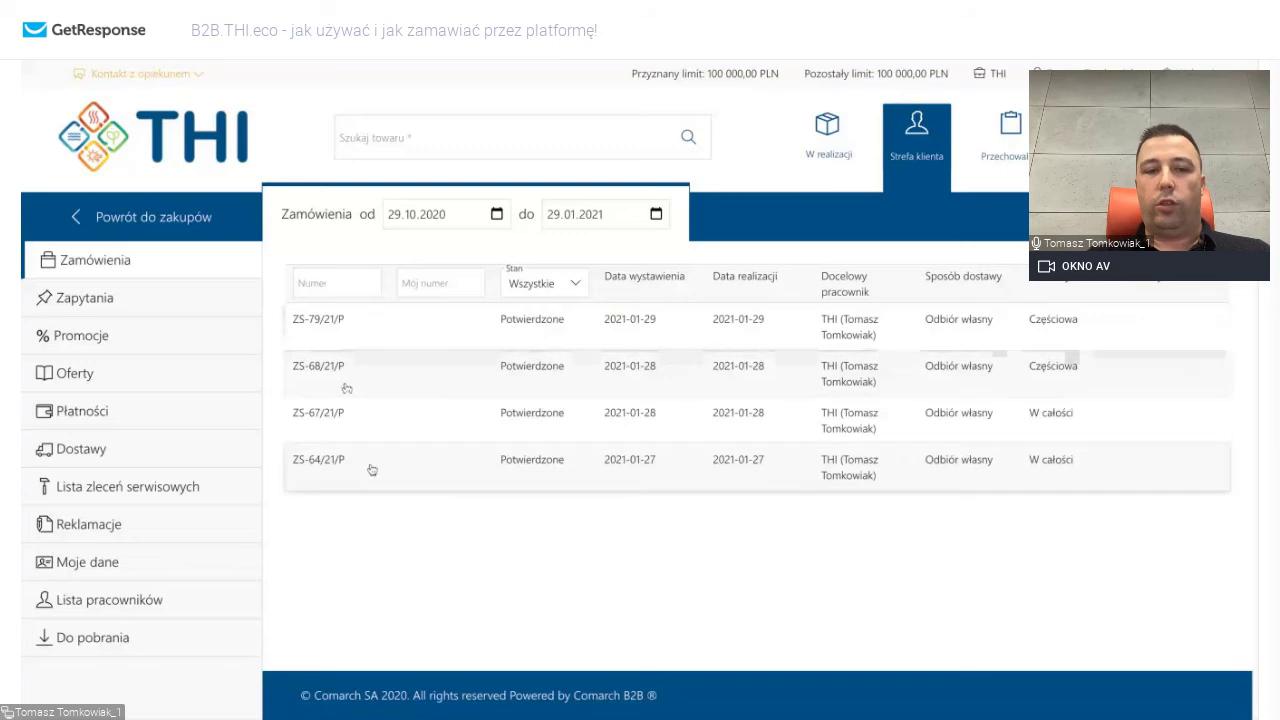
pyautogui.click(496, 214)
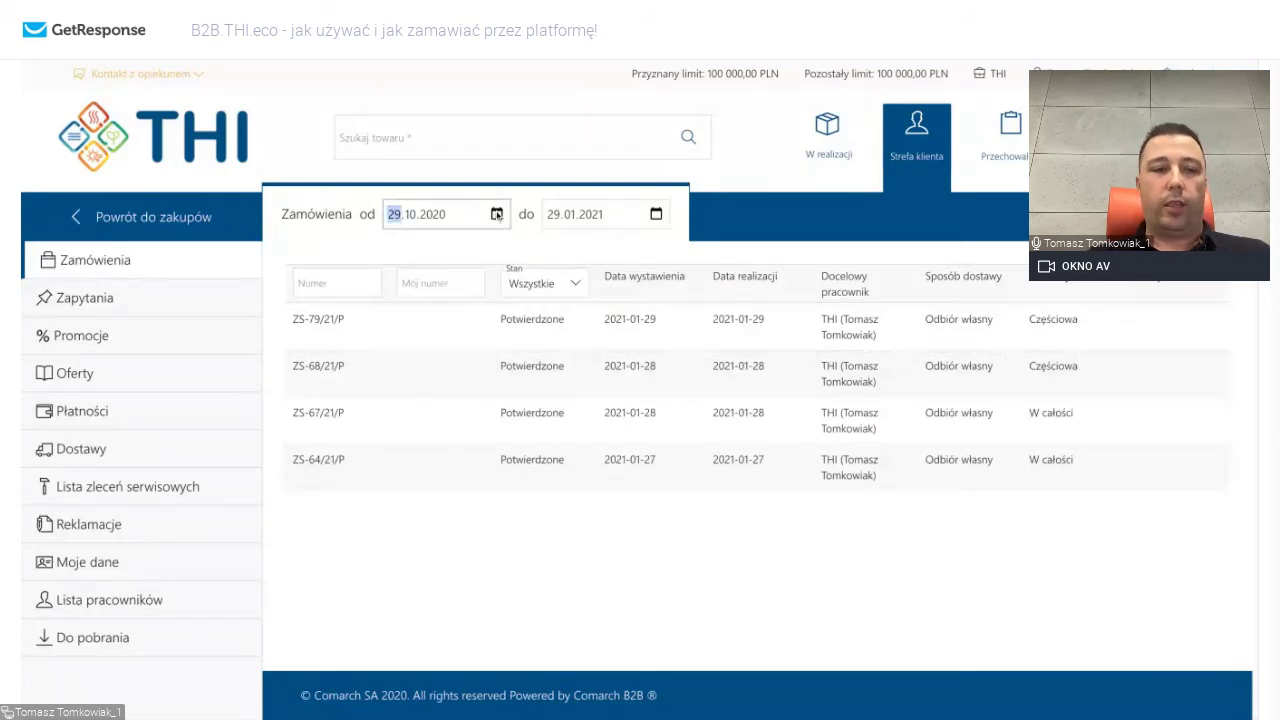
# Switch the "Zestaw 2" cart from an order to an inquiry and submit it with the message "test" to the seller.
pyautogui.click(186, 310)
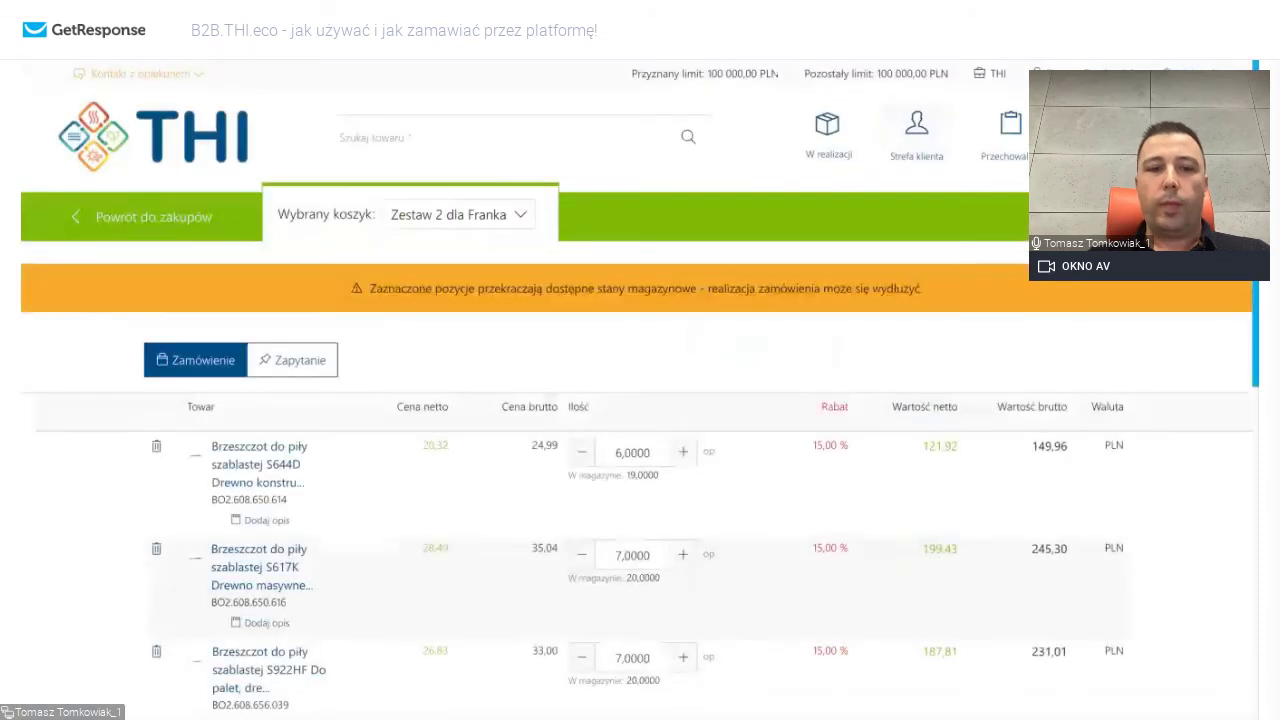
pyautogui.click(310, 370)
pyautogui.scroll(-3, 411, 501)
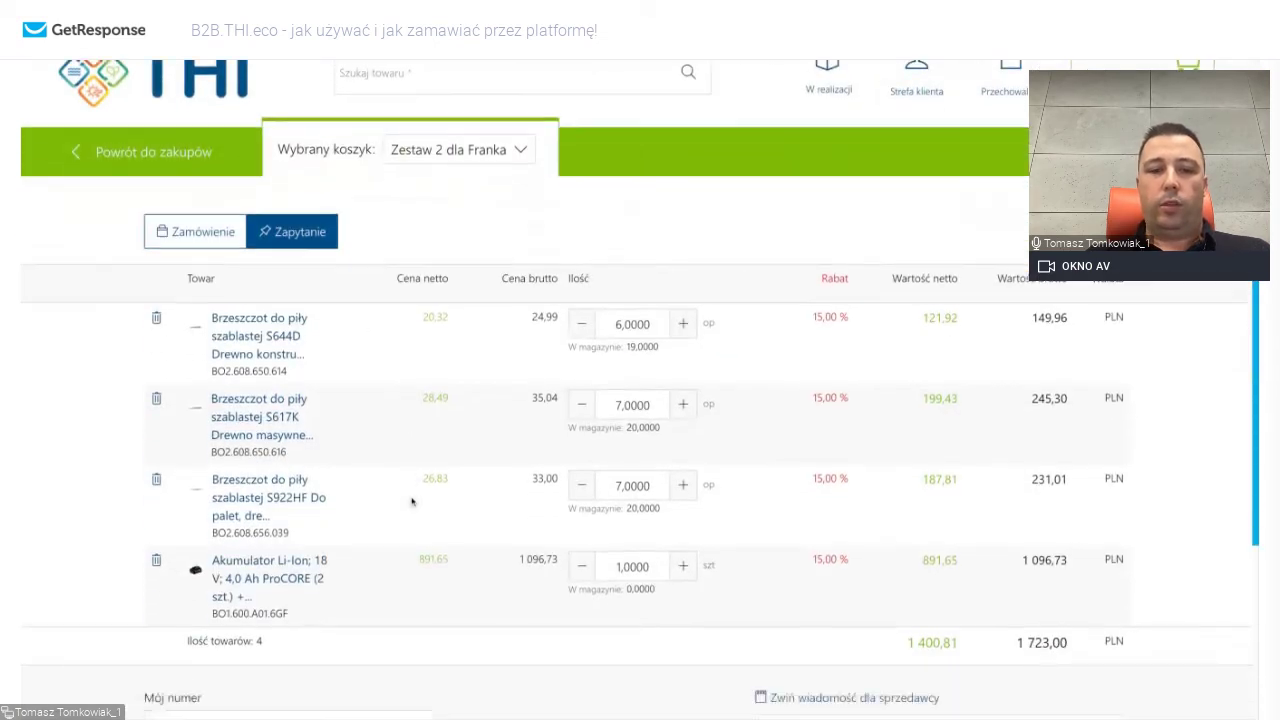
pyautogui.scroll(-2, 411, 501)
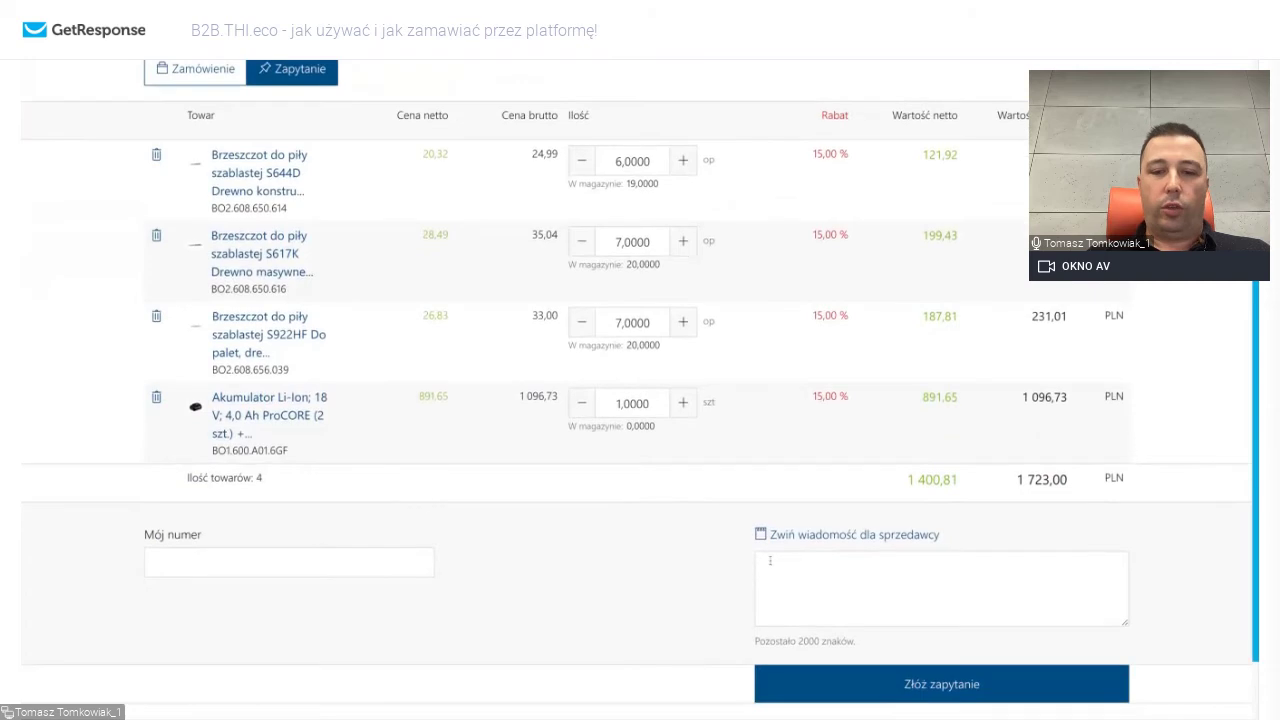
pyautogui.click(801, 592)
pyautogui.write('test')
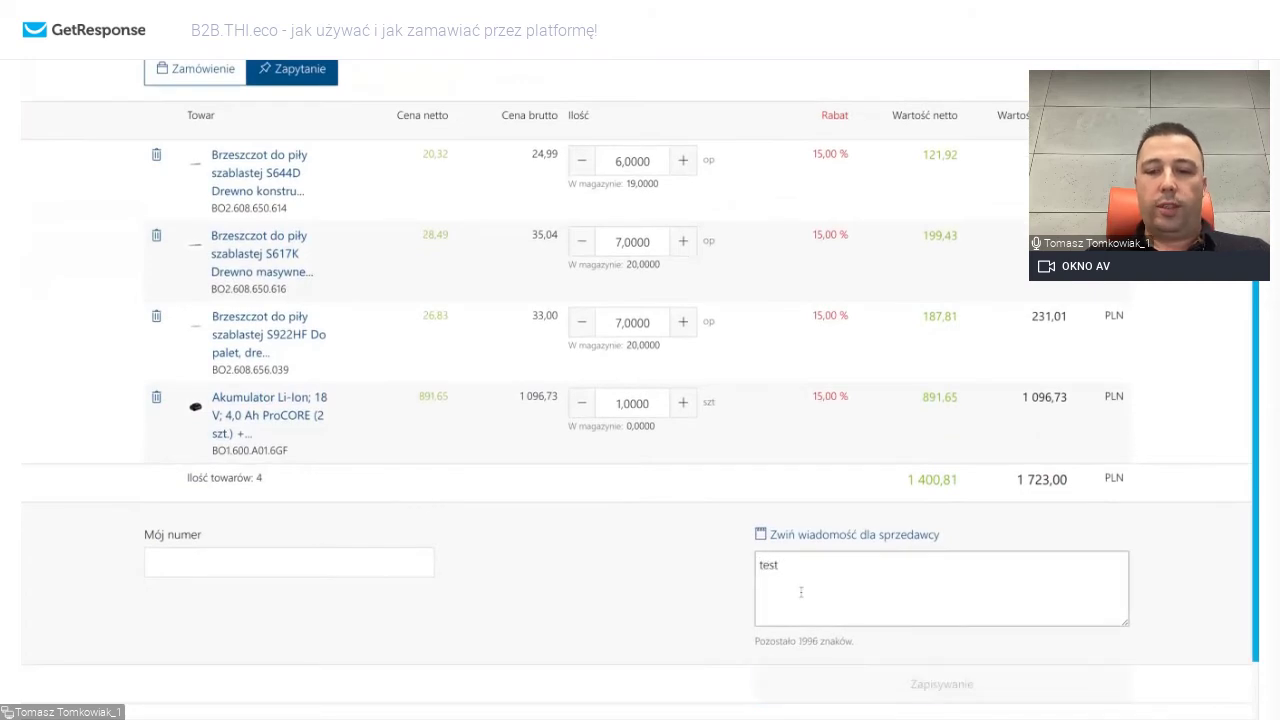
pyautogui.click(1075, 689)
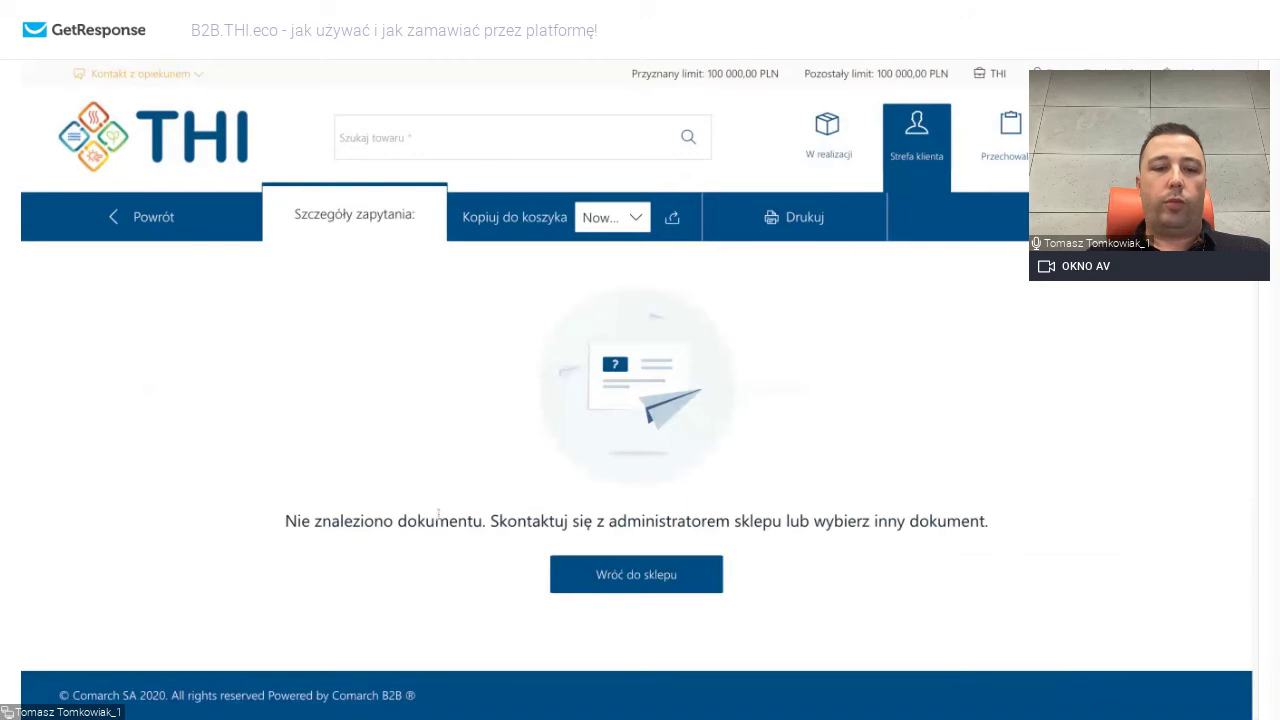
# Read the message on the inquiry details page and return to the inquiries list.
pyautogui.doubleClick(290, 521)
pyautogui.moveTo(310, 521); pyautogui.dragTo(608, 521)
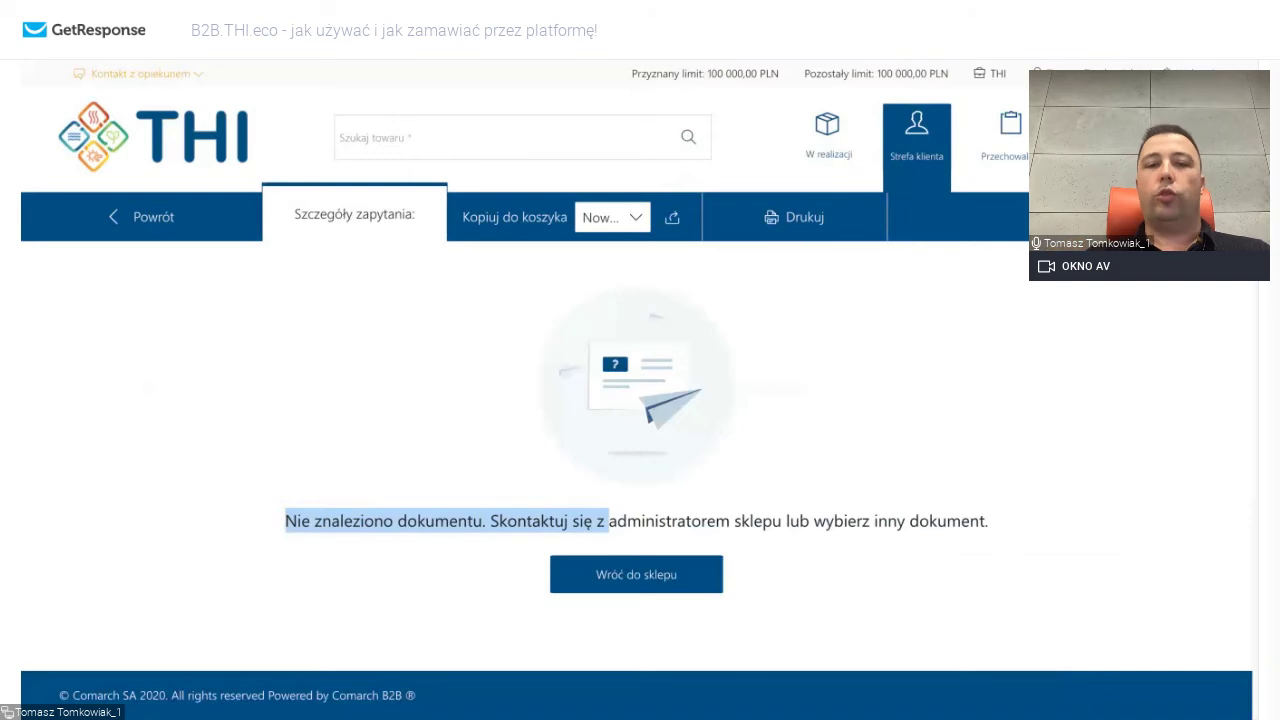
pyautogui.click(166, 224)
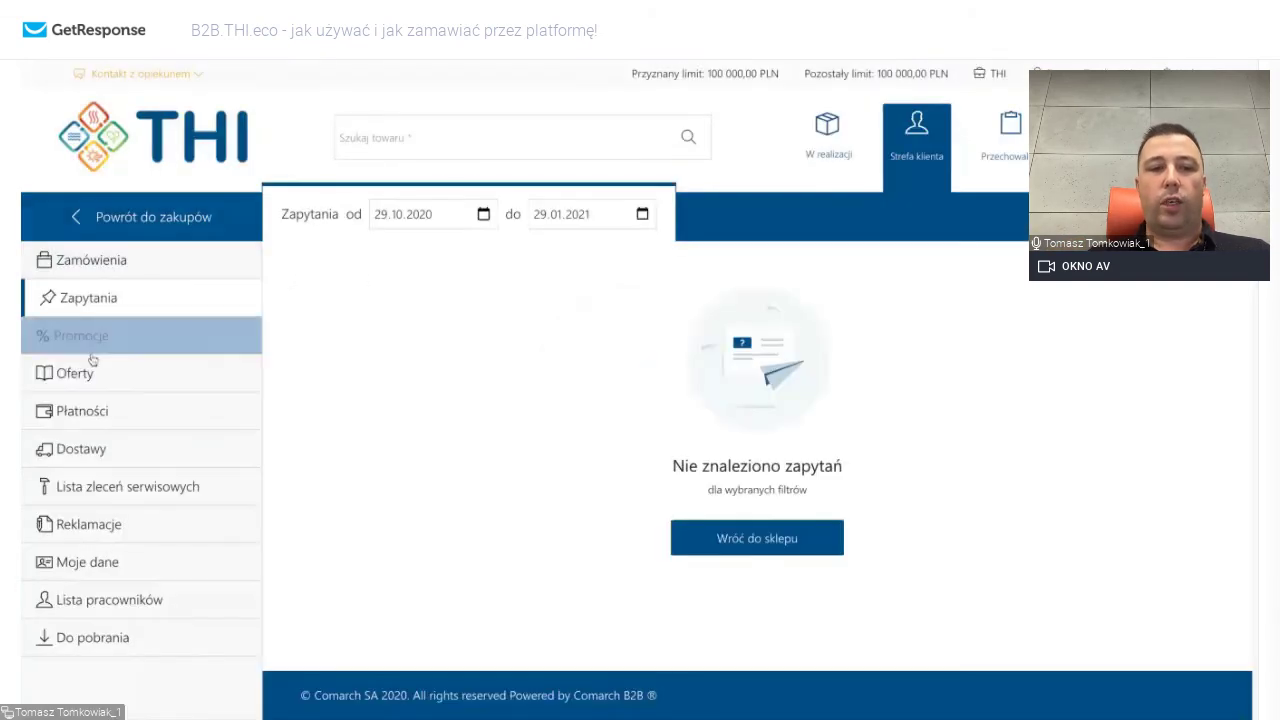
# Open the current offer issued on 2021-01-29, review its items and prices, and return to the offers list.
pyautogui.click(74, 377)
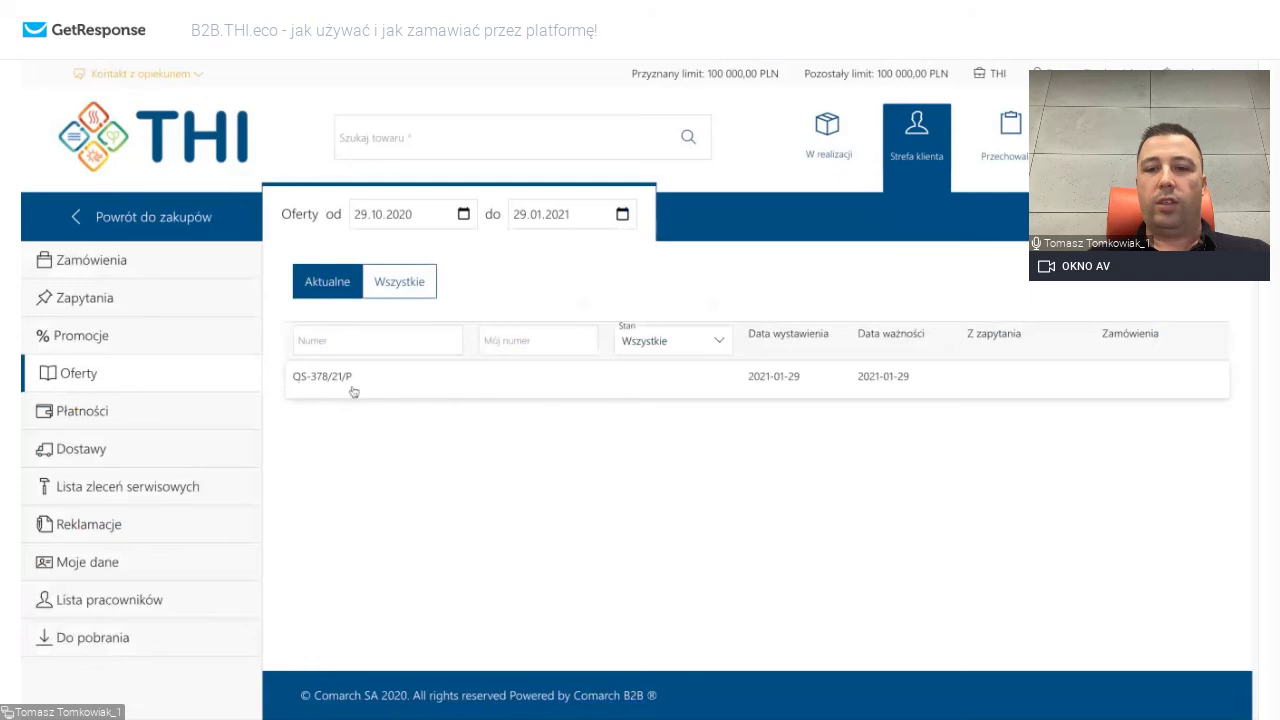
pyautogui.click(343, 386)
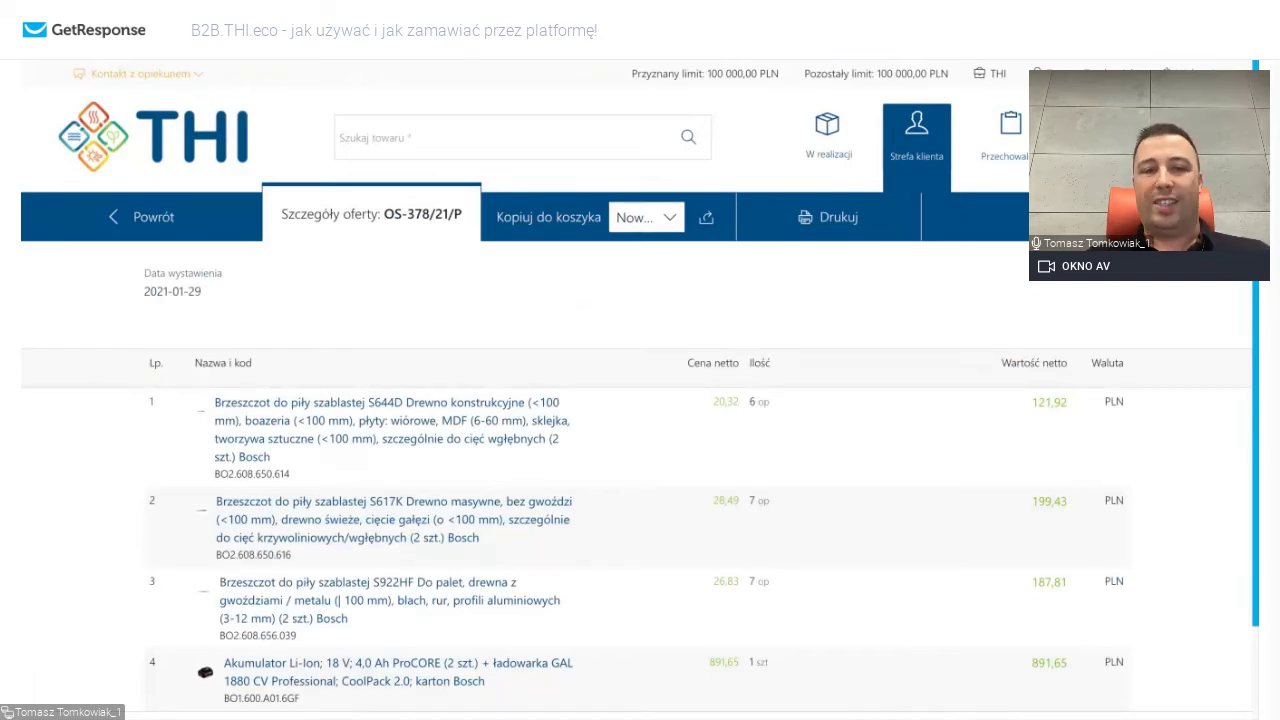
pyautogui.scroll(-2, 470, 528)
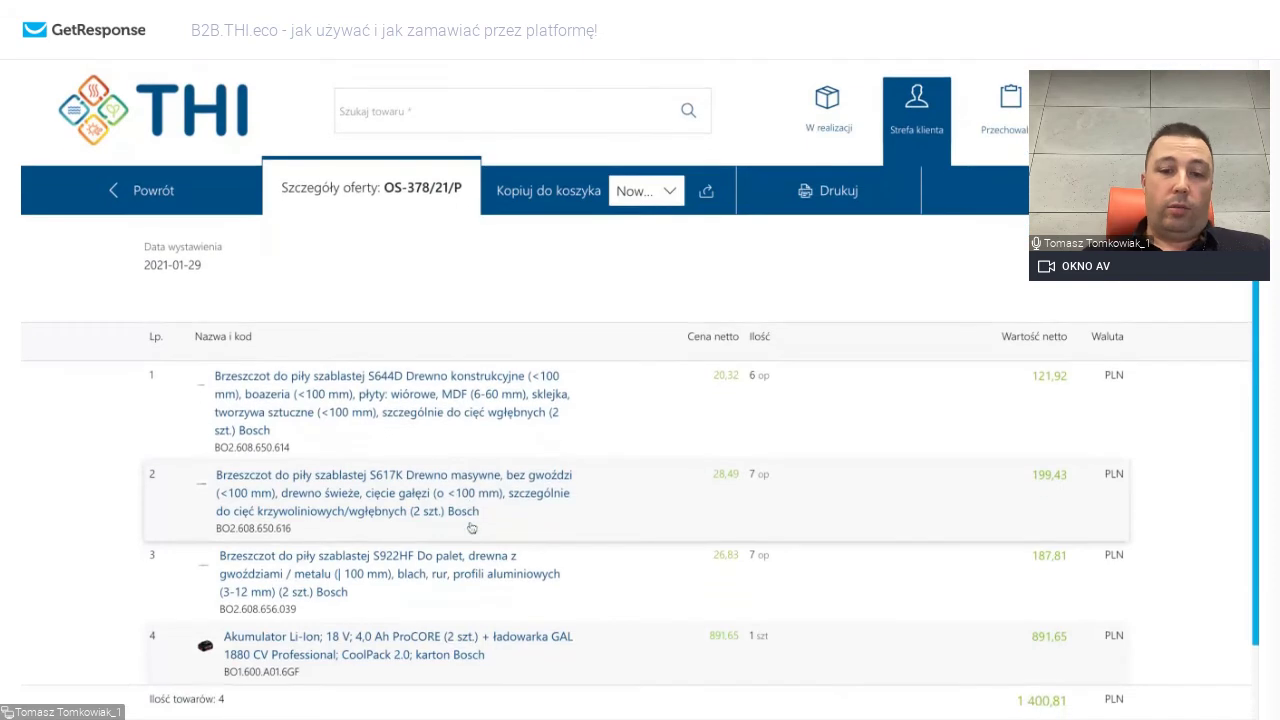
pyautogui.scroll(-1, 470, 528)
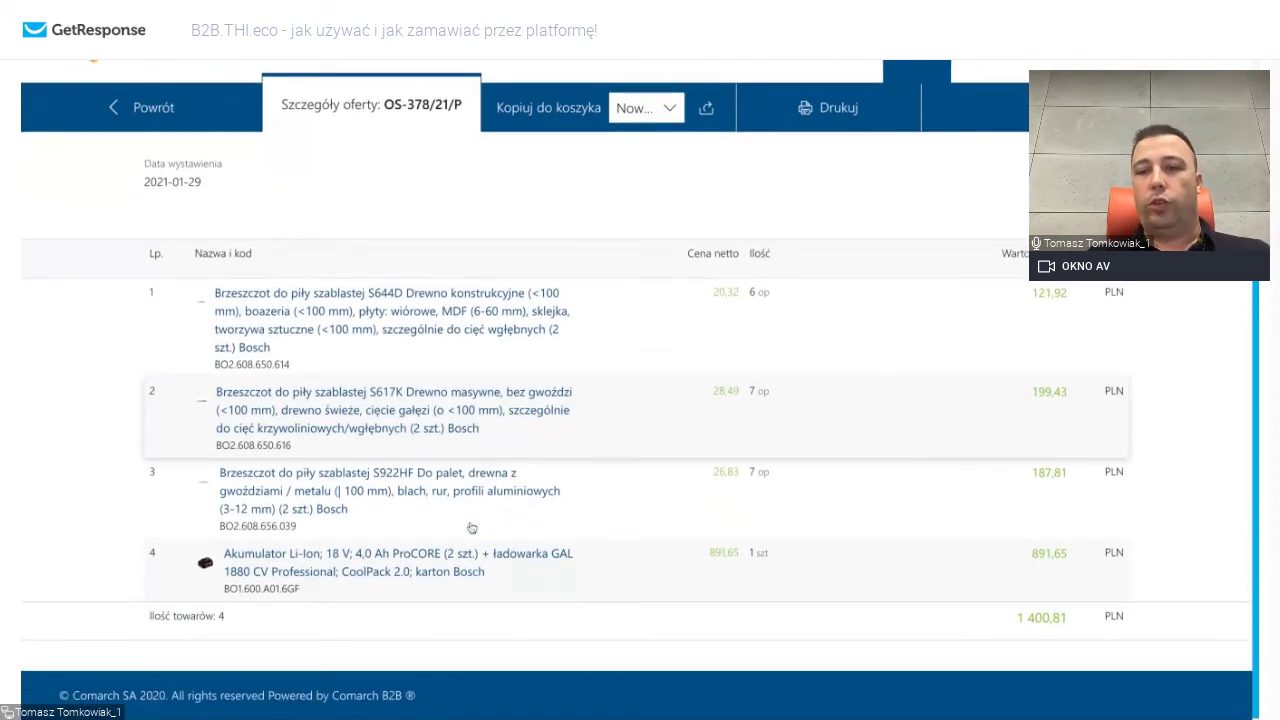
pyautogui.scroll(1, 471, 528)
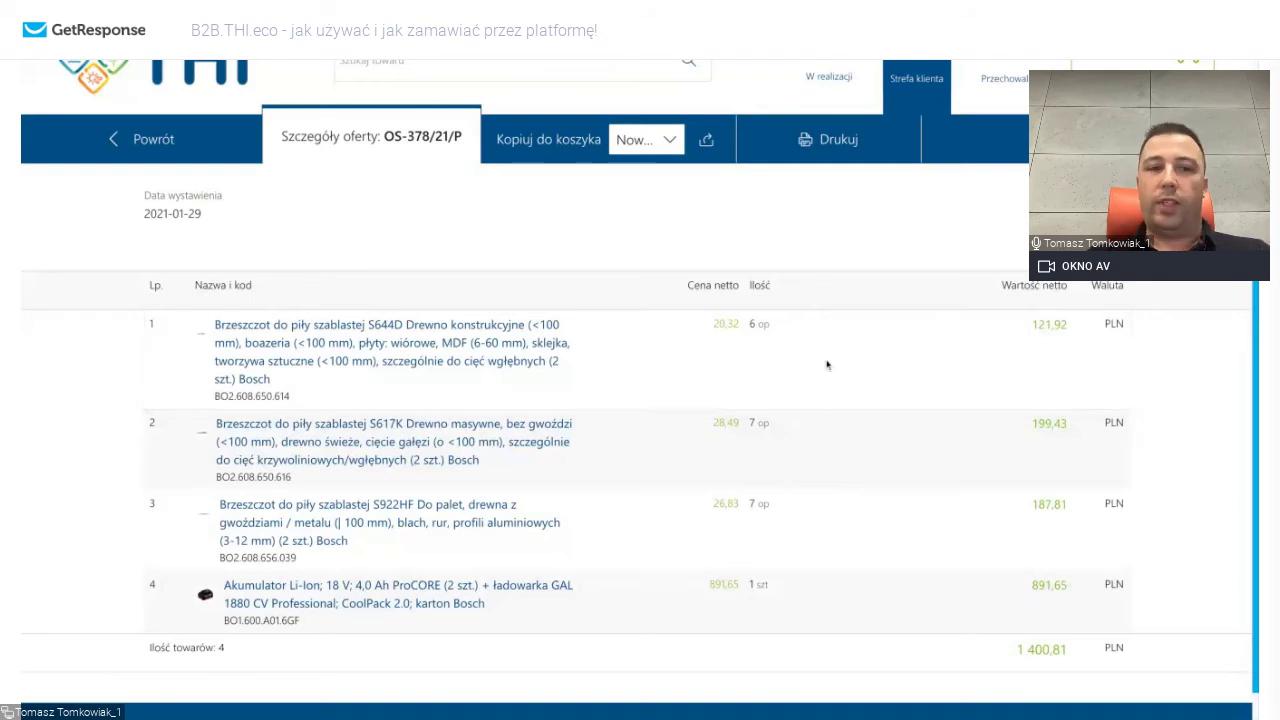
pyautogui.click(160, 140)
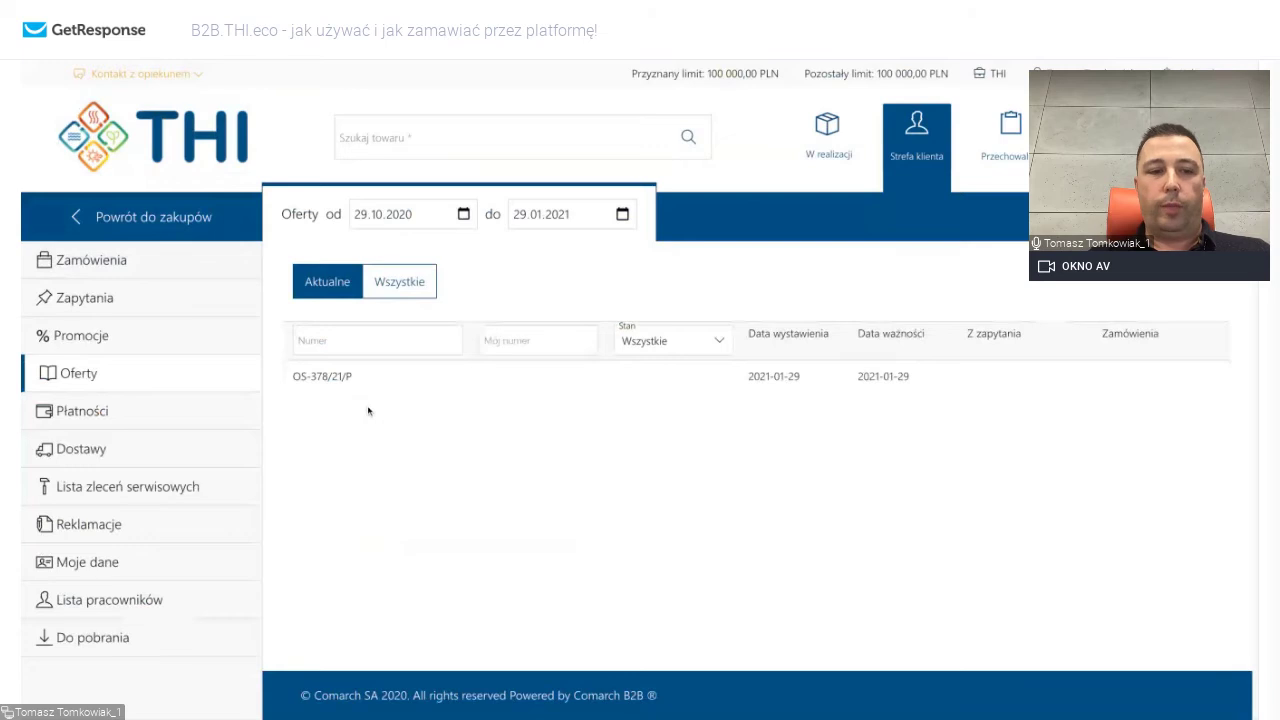
# View the payments section and check its start date filter without changing the date.
pyautogui.click(100, 413)
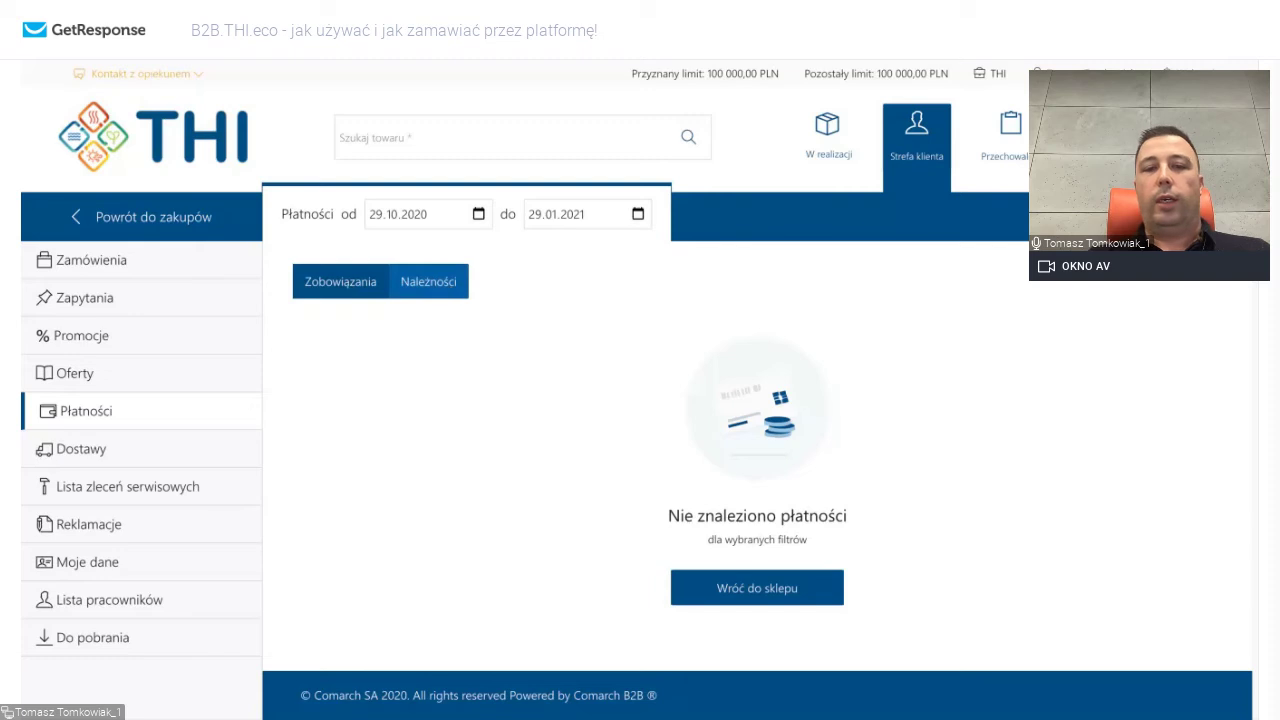
pyautogui.click(479, 214)
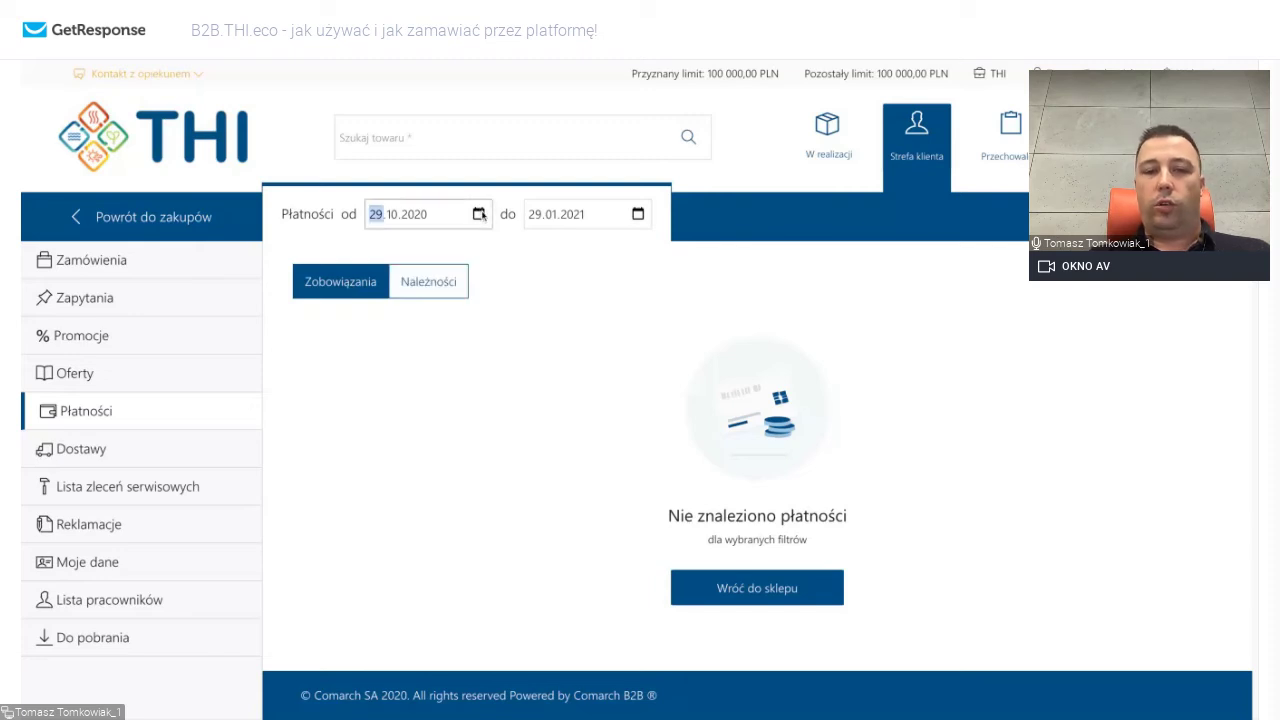
pyautogui.click(557, 488)
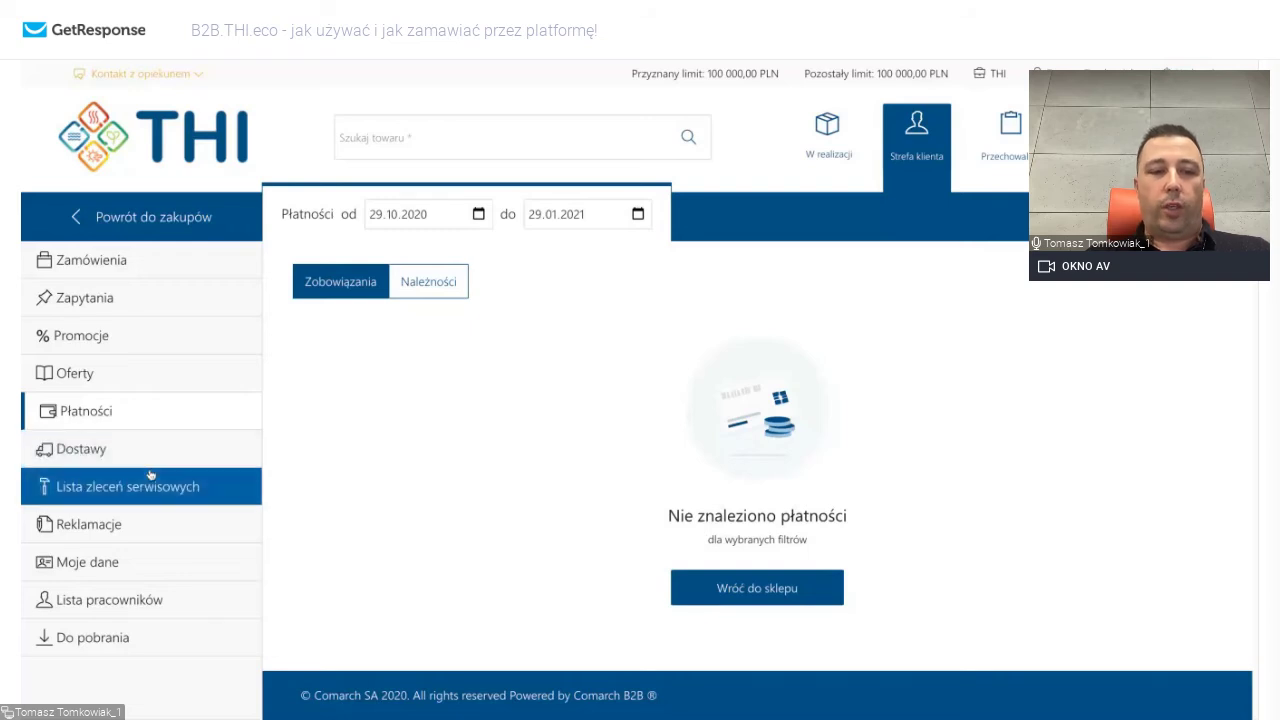
# Check the complaints section together with its new complaint page, and view the company data.
pyautogui.click(118, 526)
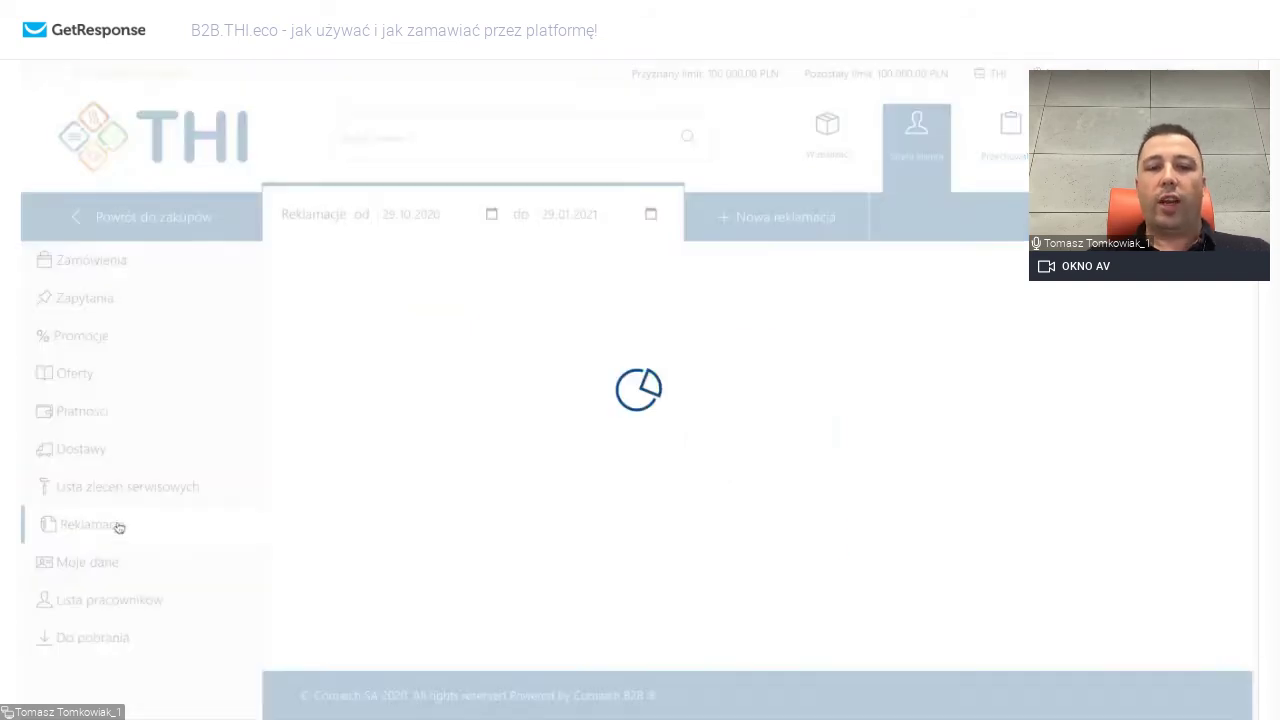
pyautogui.click(770, 218)
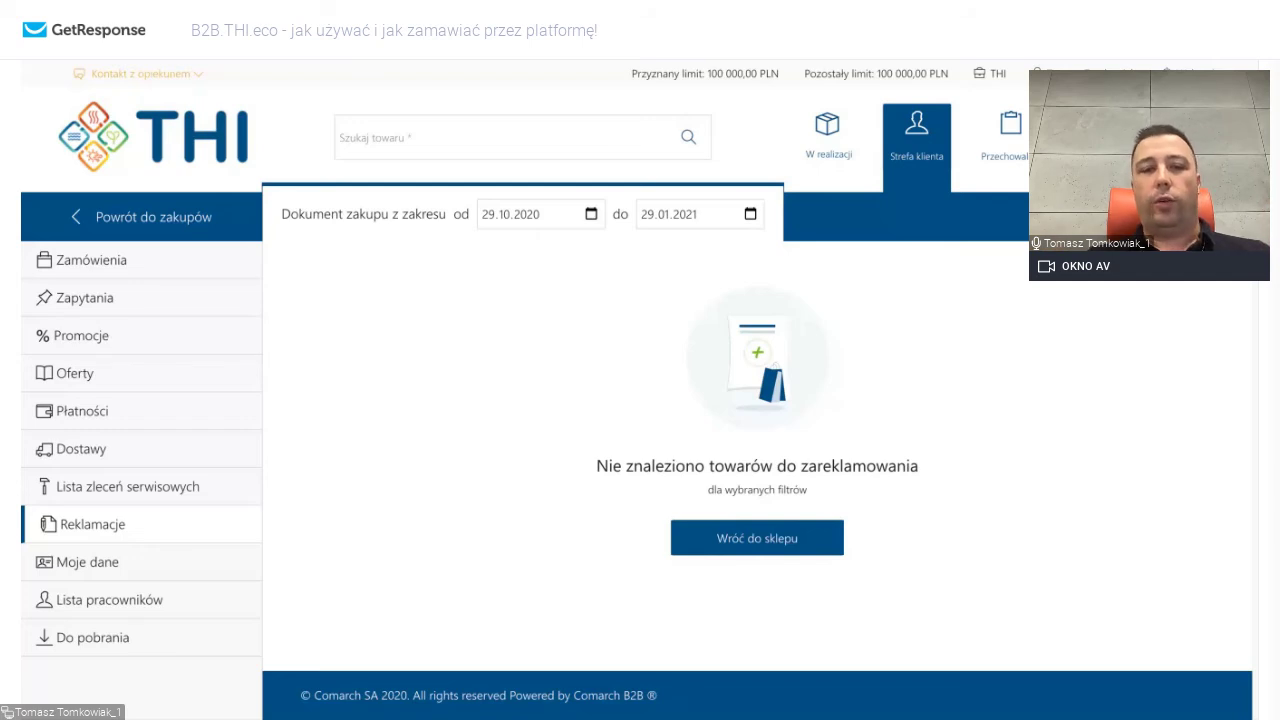
pyautogui.click(216, 531)
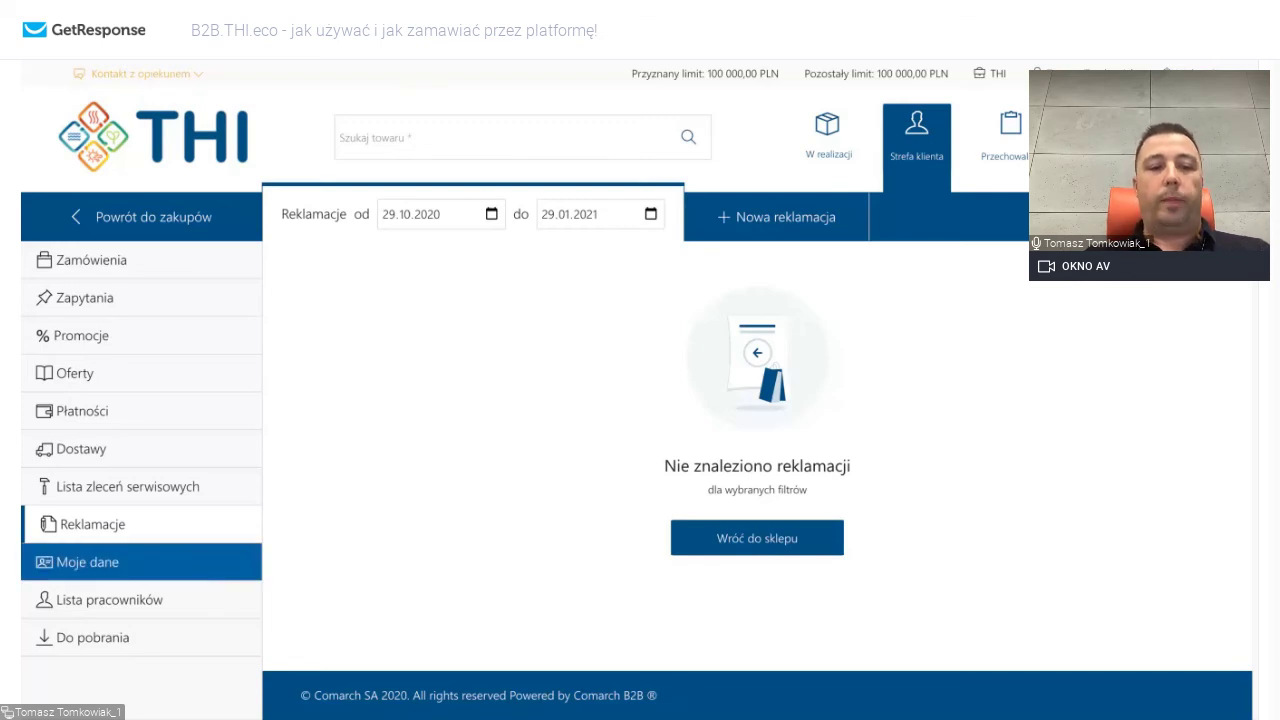
pyautogui.click(88, 562)
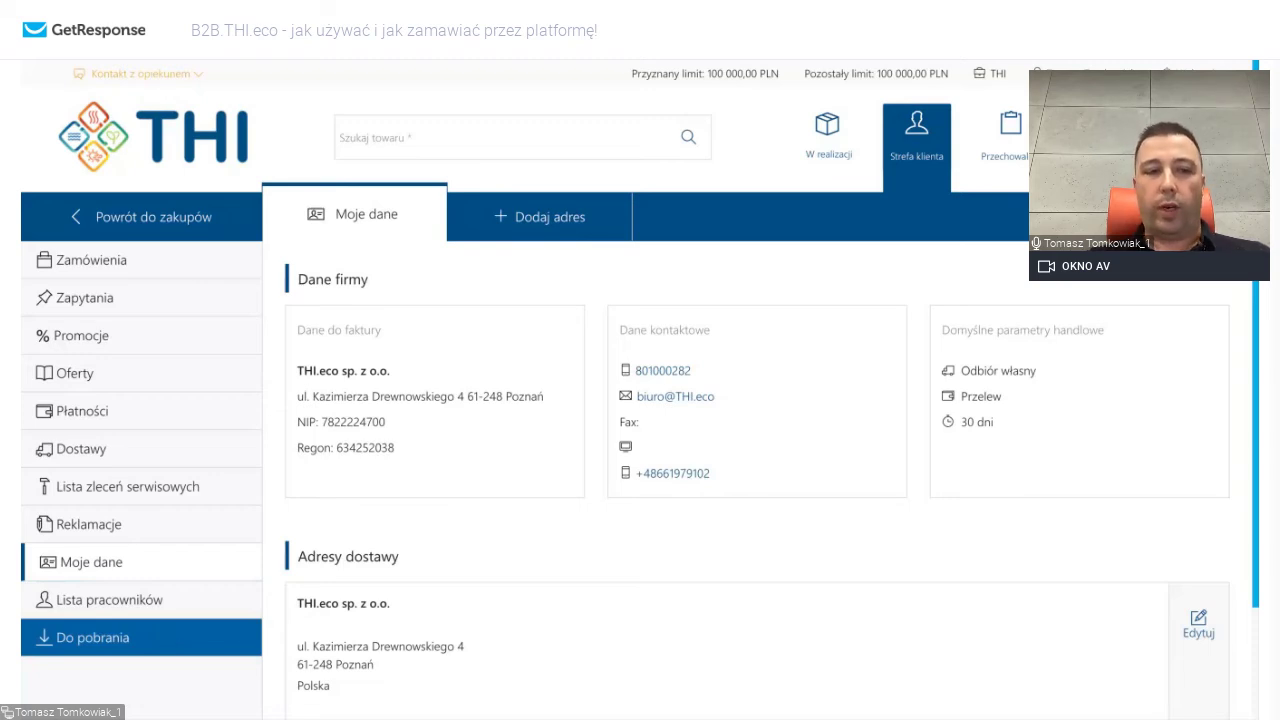
# Return to shopping and search the whole catalogue for products matching "12,5".
pyautogui.click(122, 231)
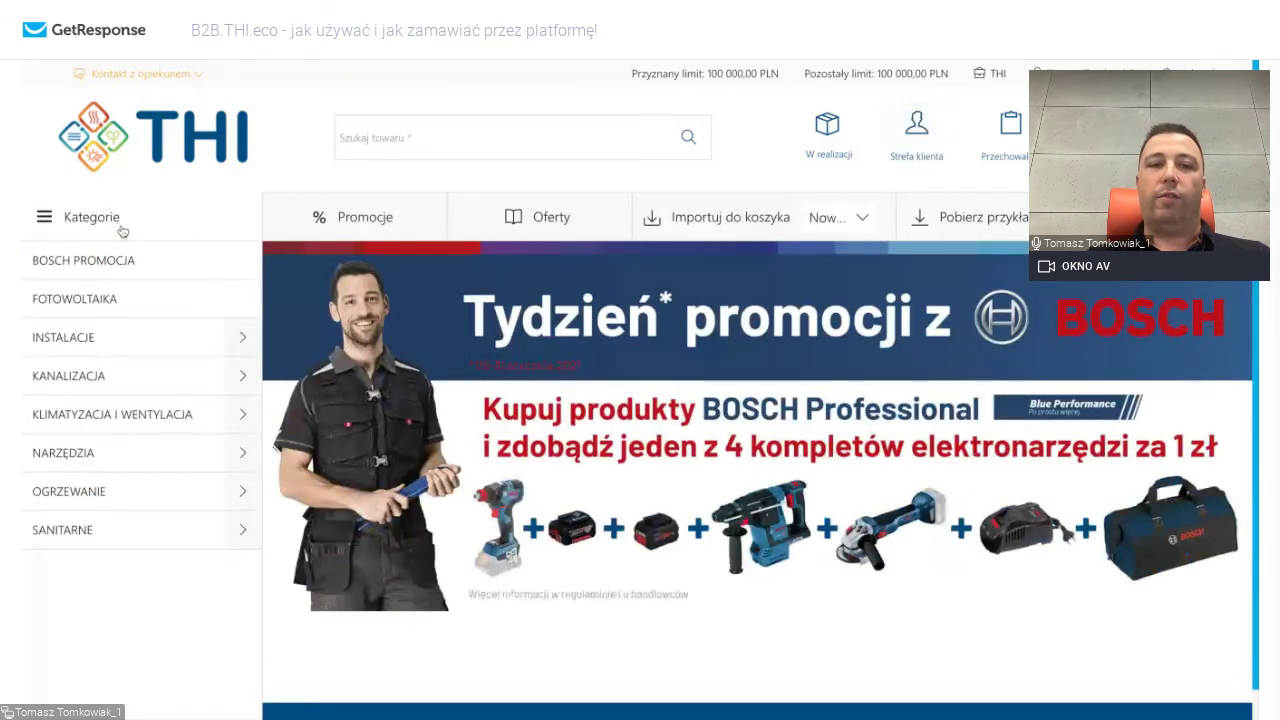
pyautogui.click(413, 134)
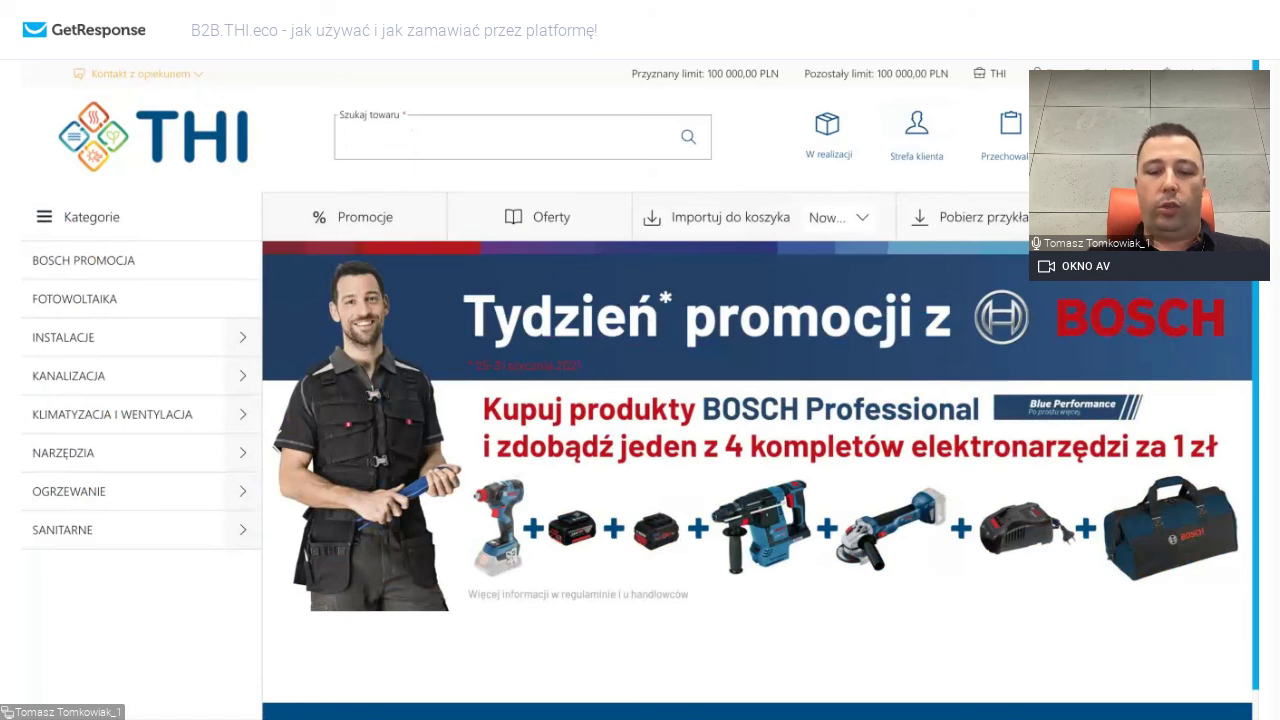
pyautogui.write('s')
pyautogui.press('BackSpace')
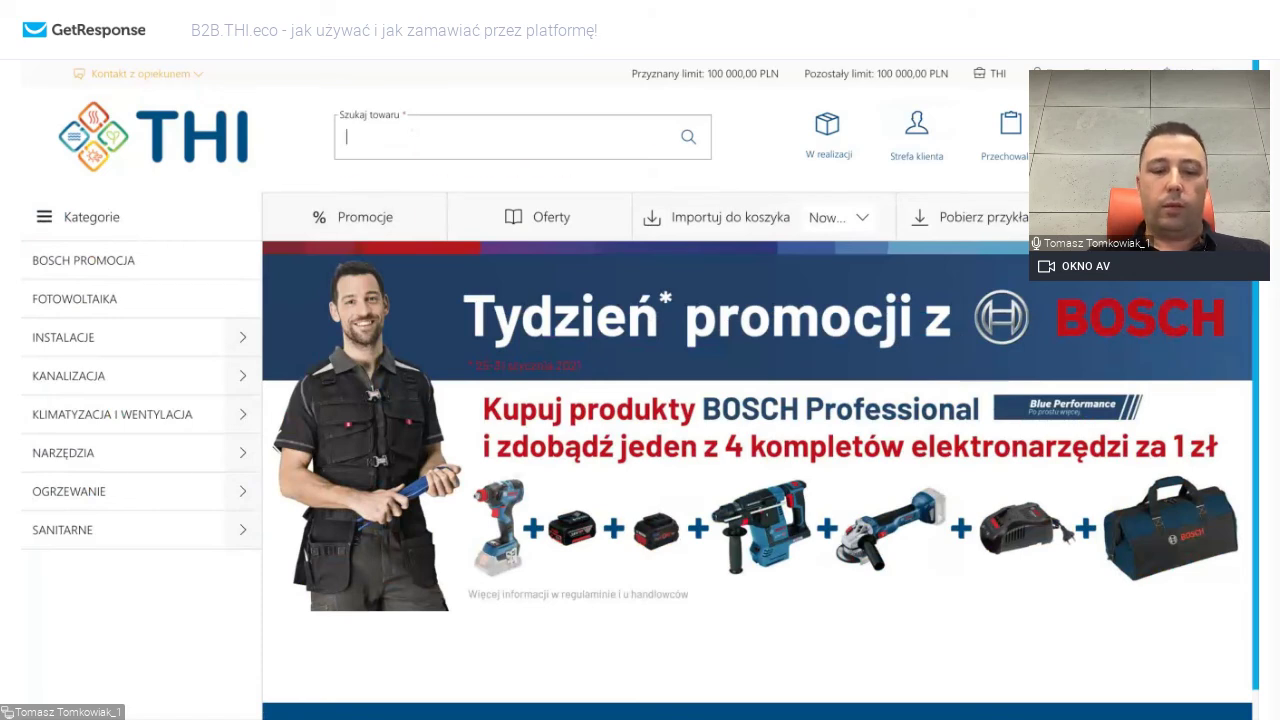
pyautogui.write('12,5')
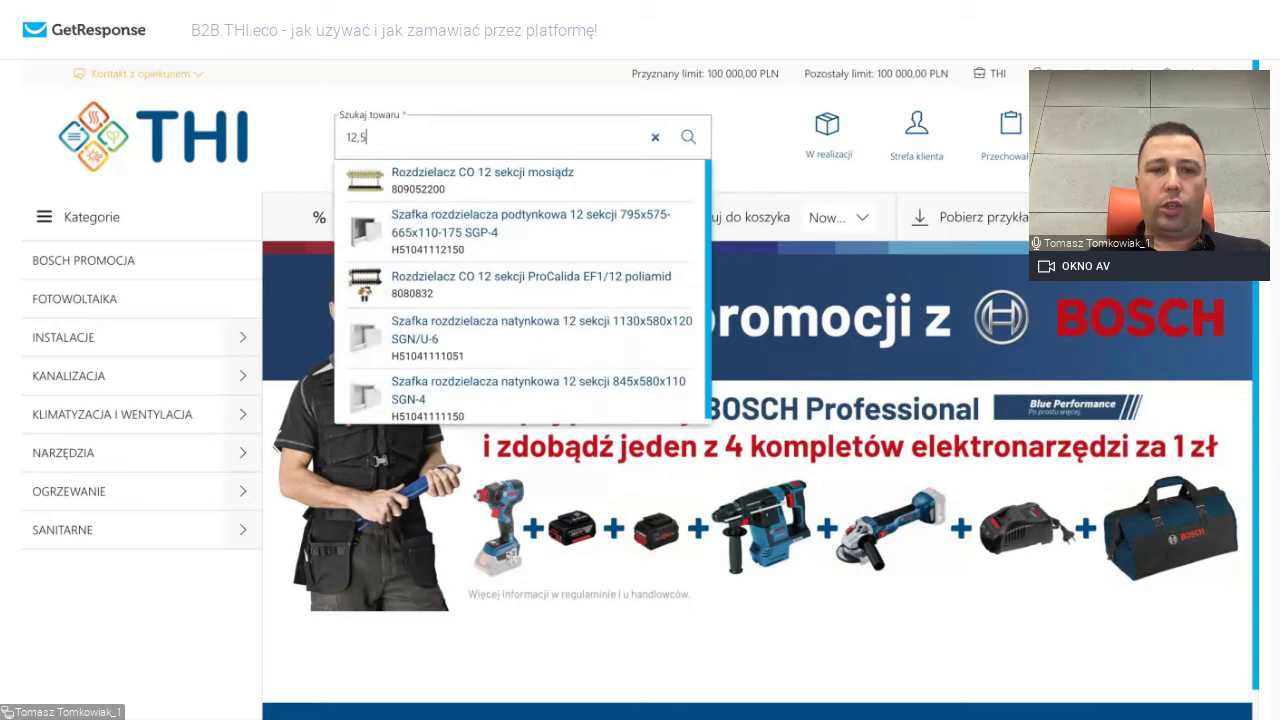
pyautogui.press('Return')
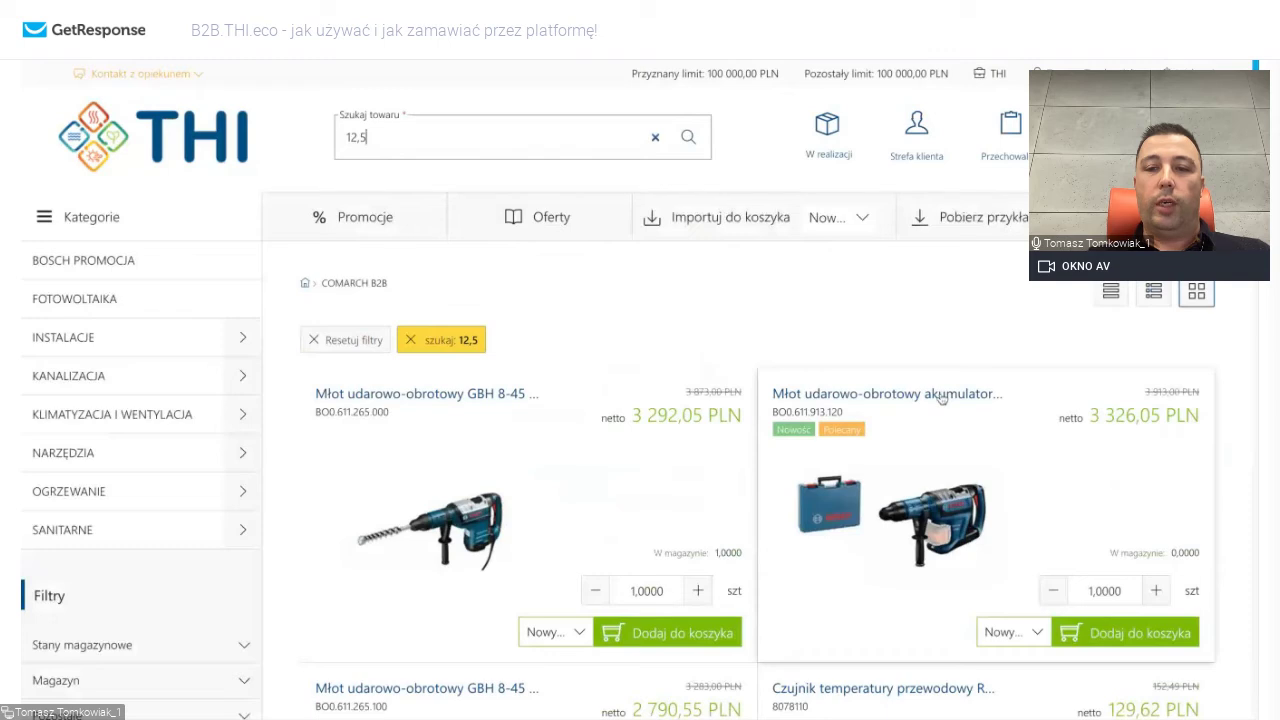
# Open the cordless rotary hammer GBH 18V-45C from the search results and review its availability and technical data.
pyautogui.click(887, 393)
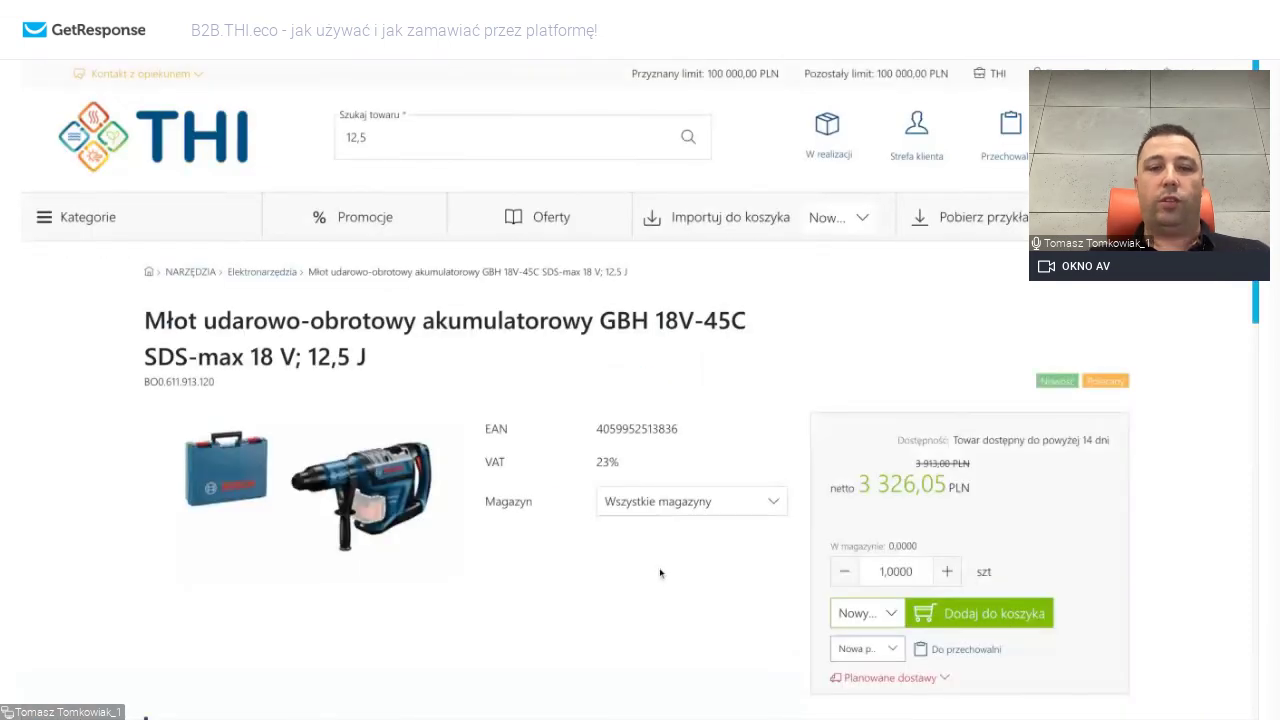
pyautogui.scroll(-1, 660, 573)
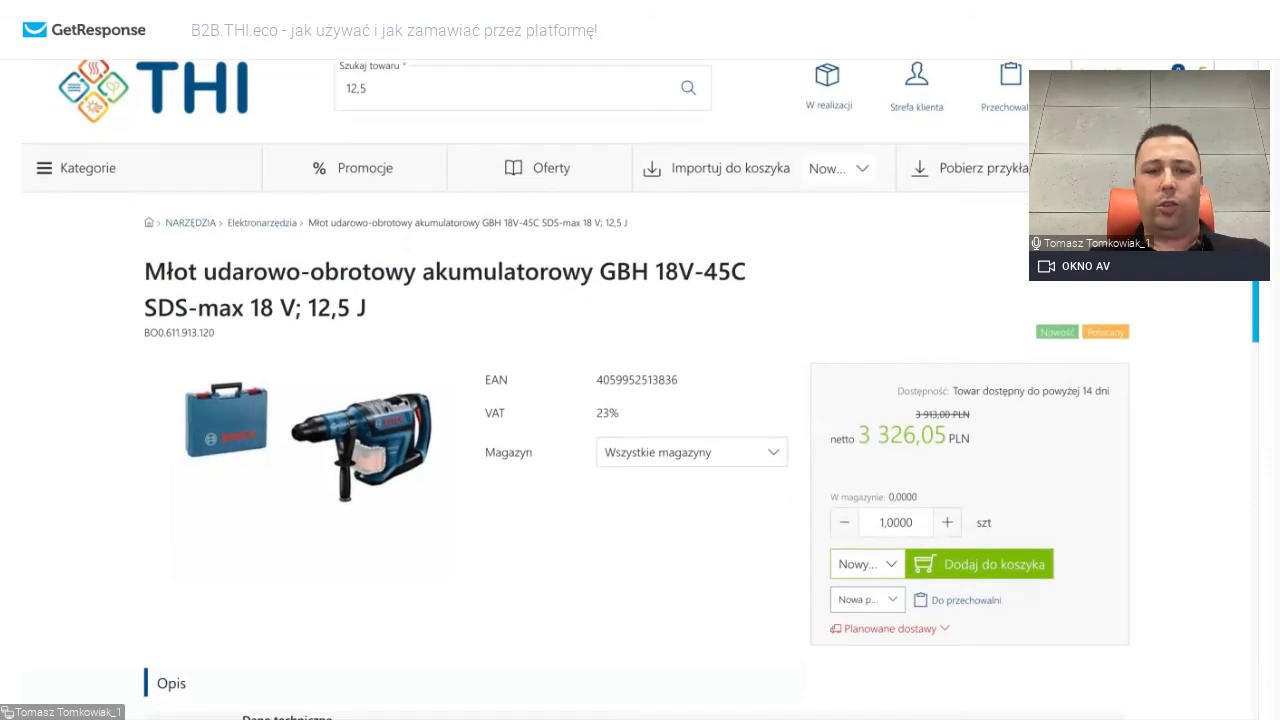
pyautogui.scroll(-5, 640, 400)
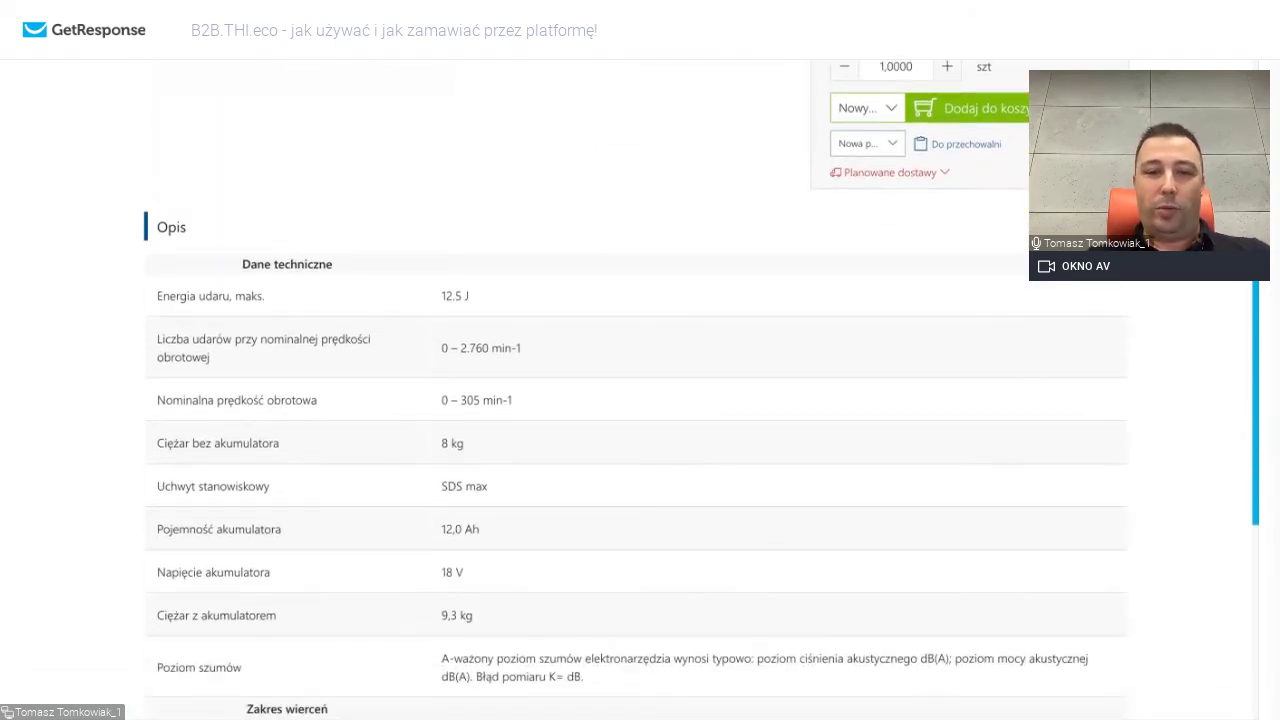
pyautogui.scroll(2, 700, 390)
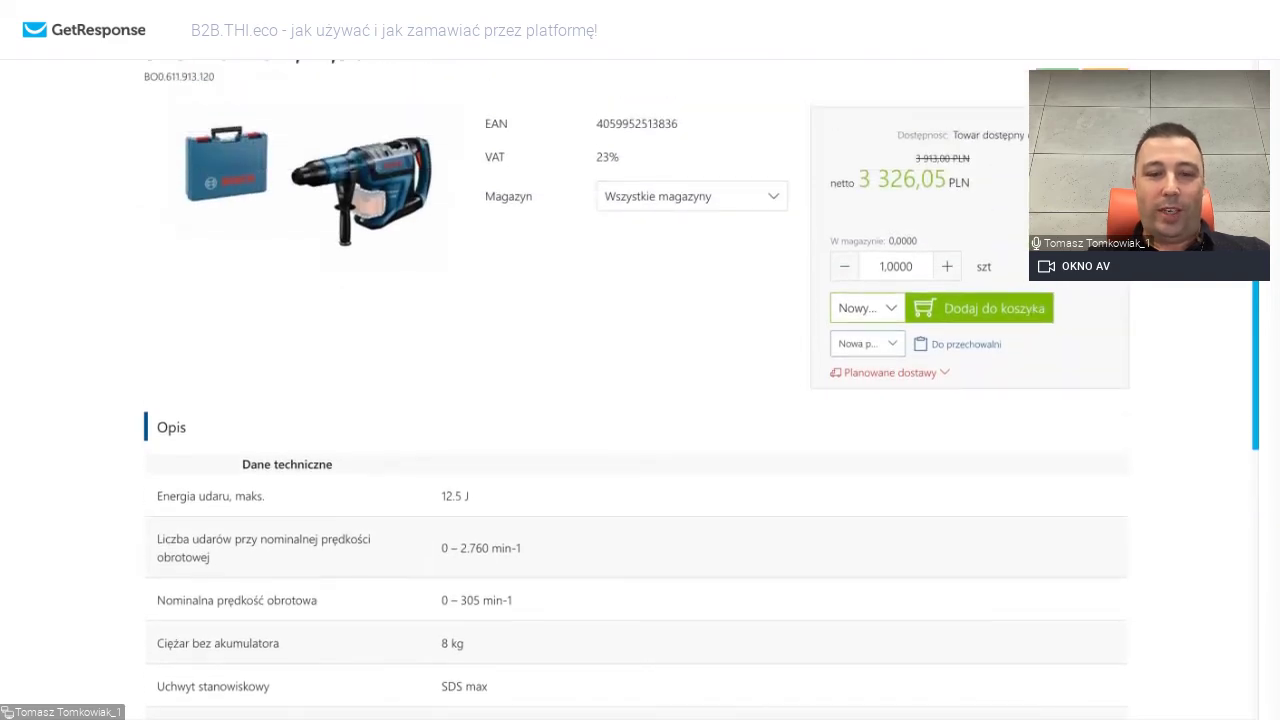
pyautogui.scroll(3, 640, 390)
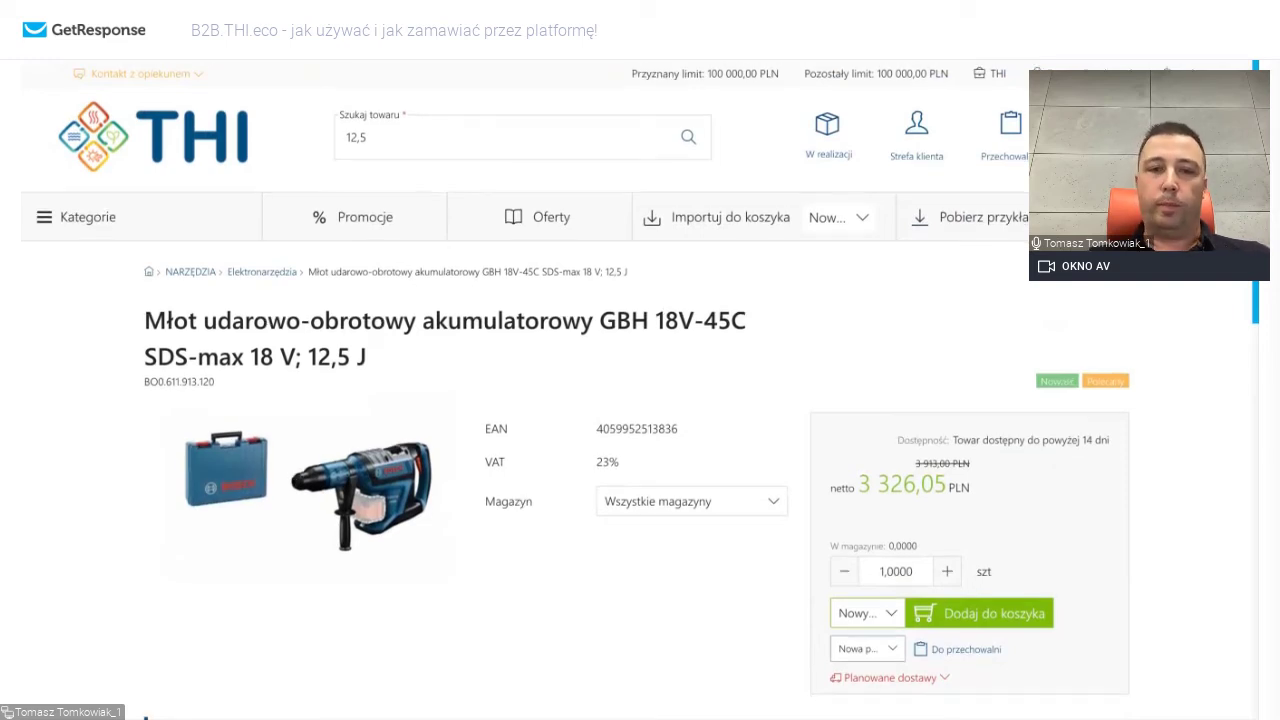
pyautogui.click(523, 138)
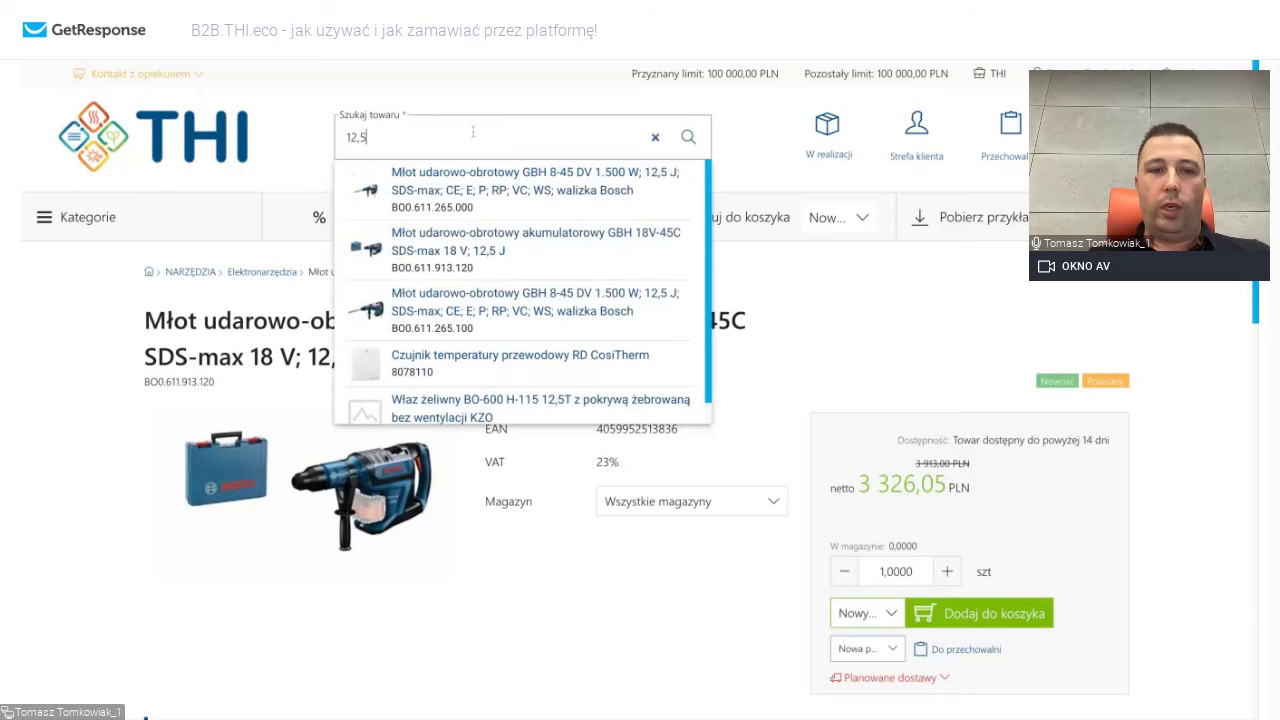
pyautogui.press('Home')
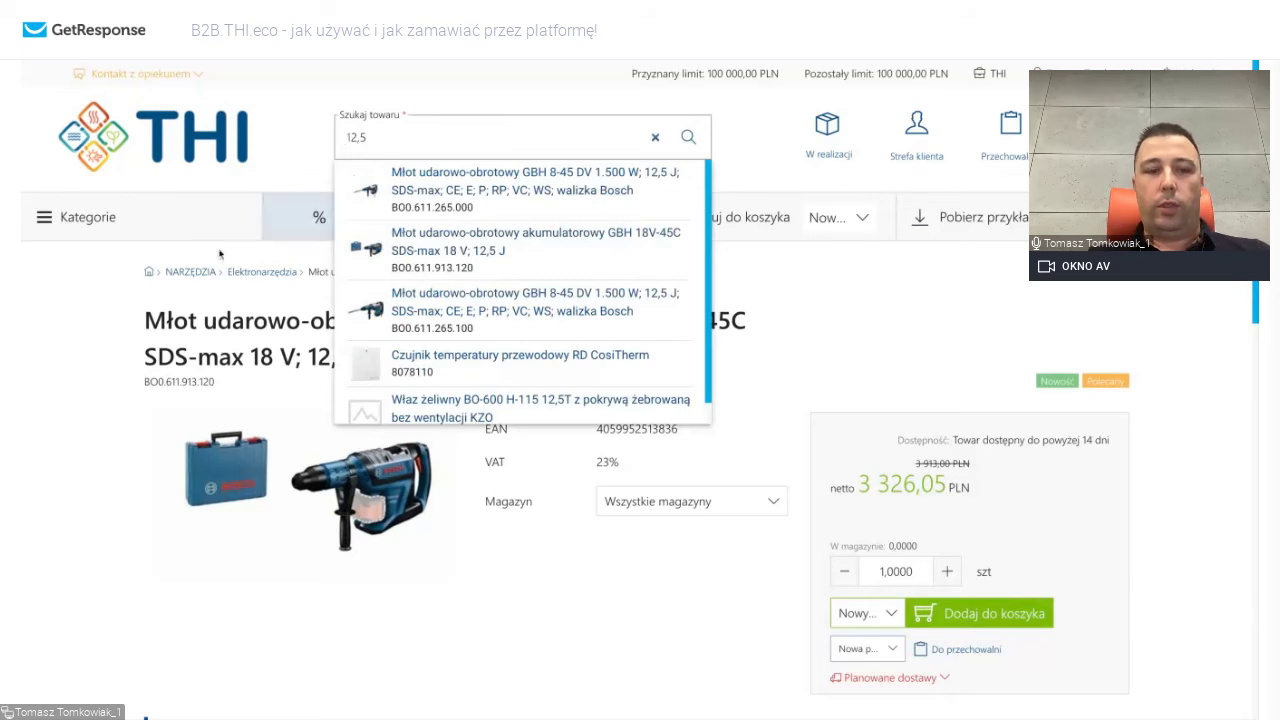
pyautogui.click(188, 281)
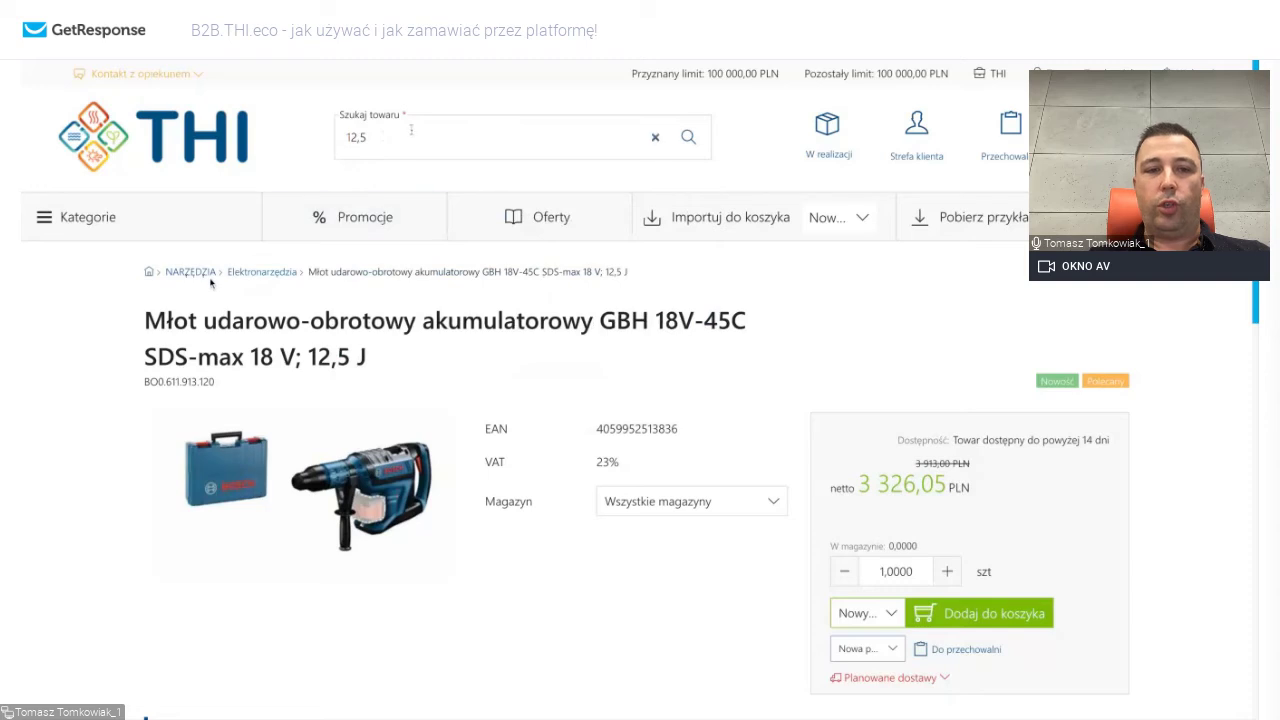
# Search the whole catalogue for products matching "grzejnik".
pyautogui.click(400, 135)
pyautogui.moveTo(366, 137); pyautogui.dragTo(268, 130)
pyautogui.write('grzejnika')
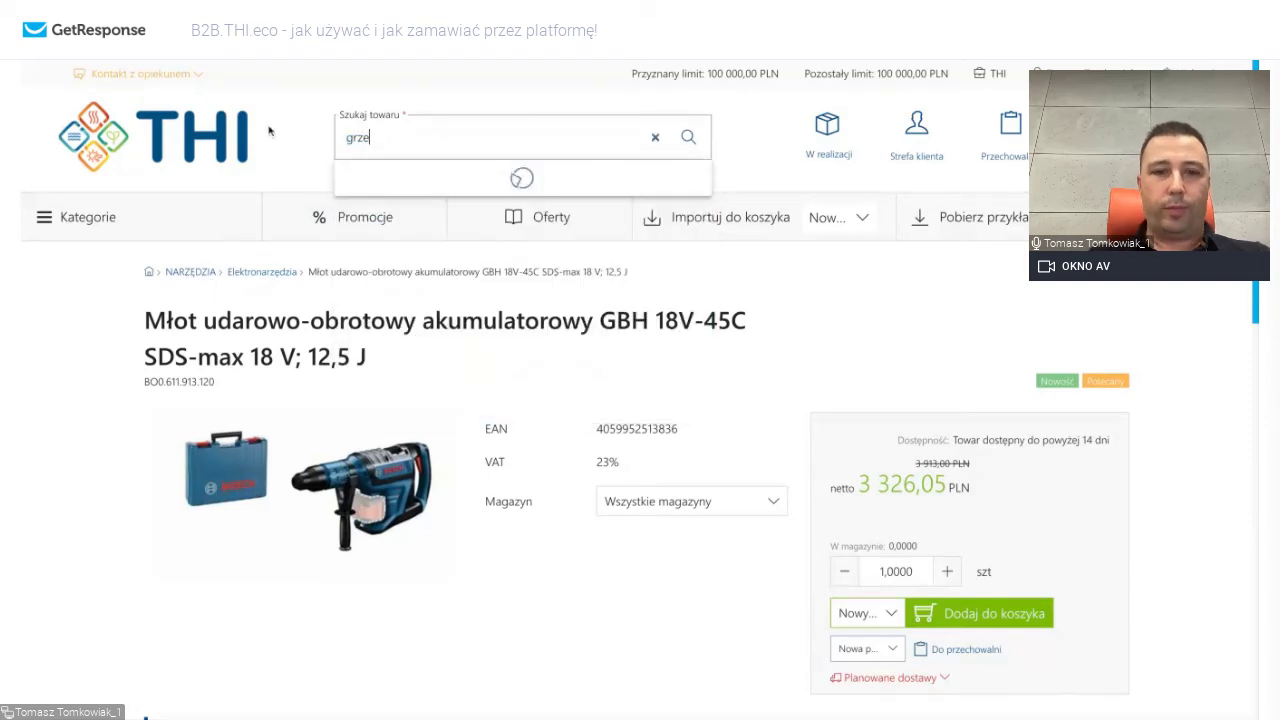
pyautogui.press('BackSpace')
pyautogui.press('BackSpace')
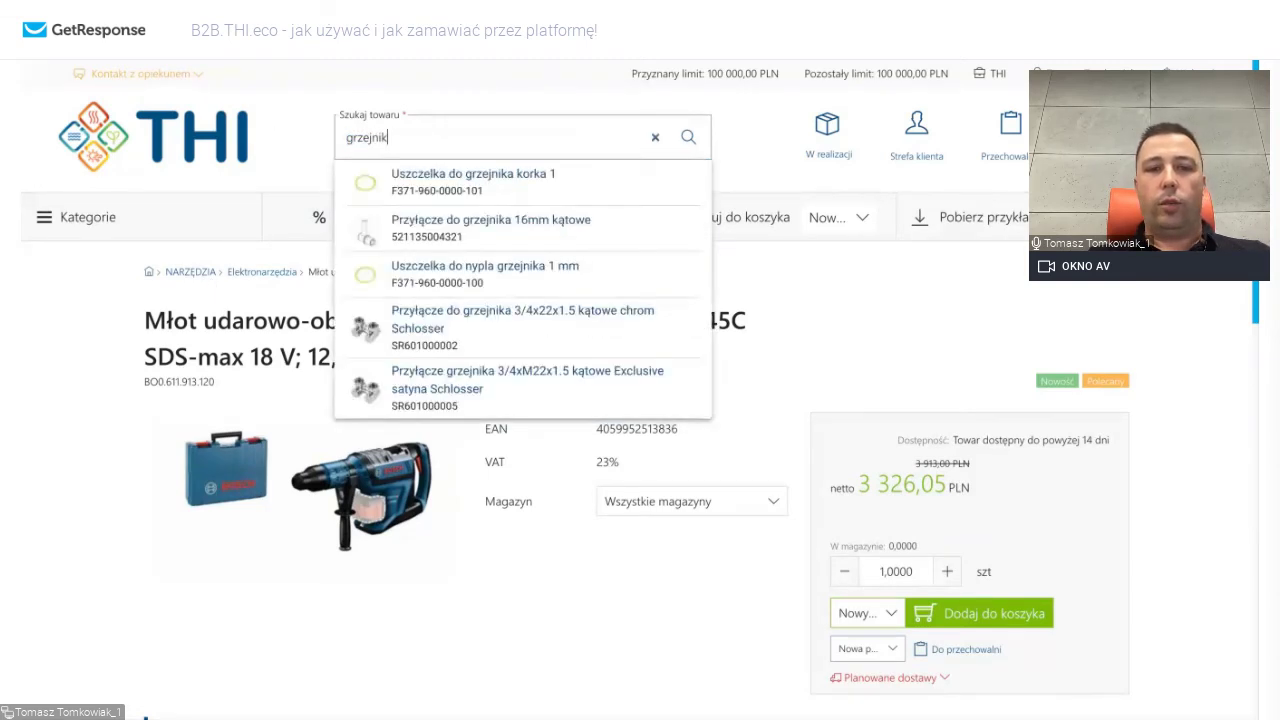
pyautogui.write('k')
pyautogui.press('Return')
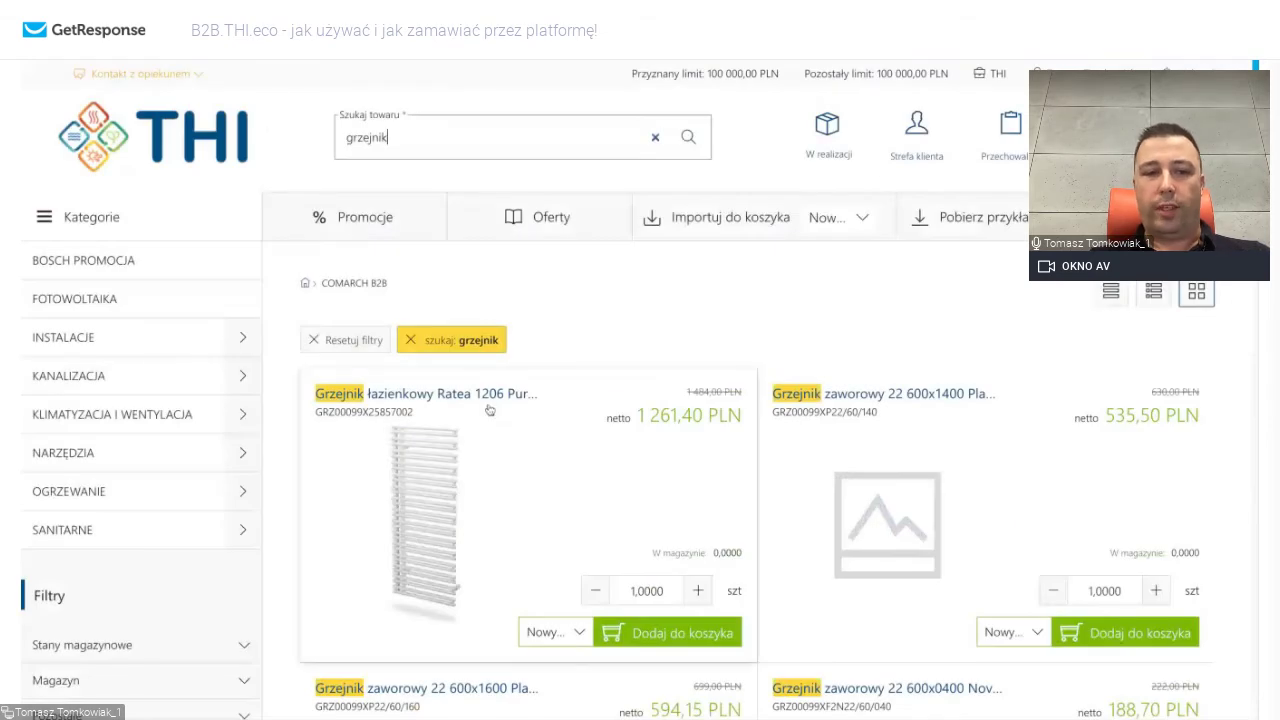
# Open the BOSCH PROMOCJA category, look up "grzejnik" within it, and clear the search phrase.
pyautogui.click(128, 273)
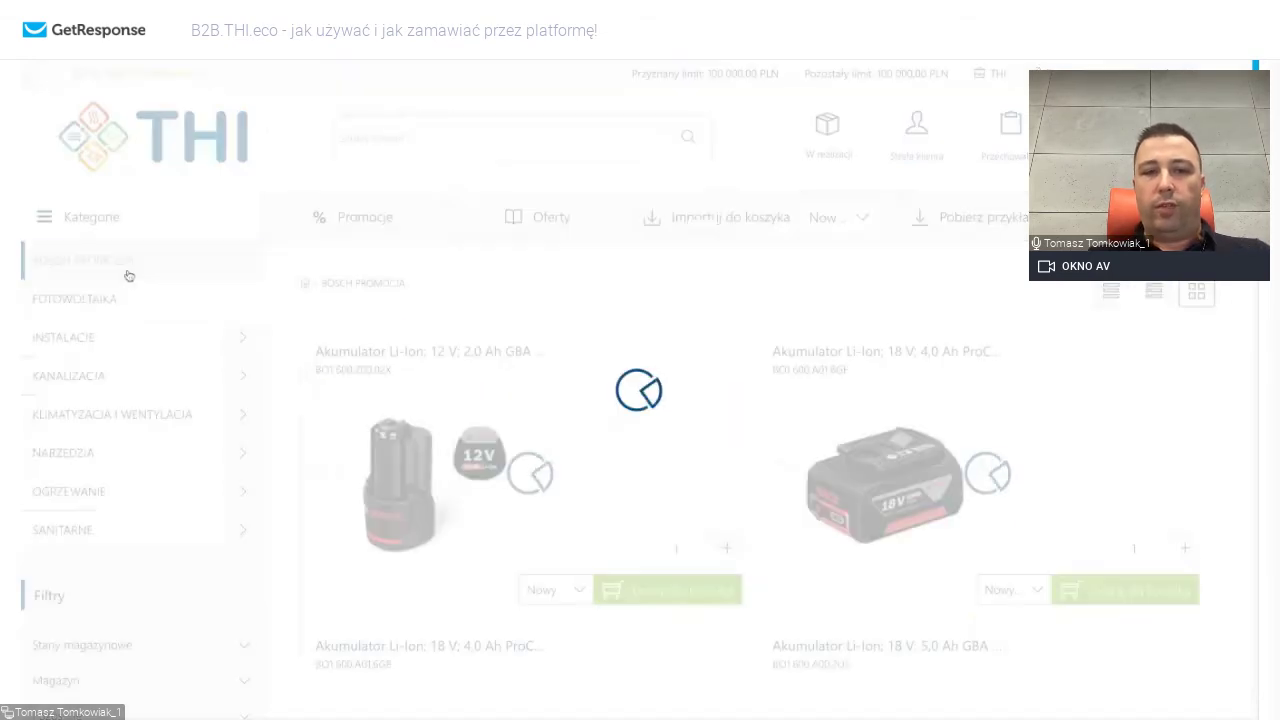
pyautogui.click(391, 137)
pyautogui.write('gr')
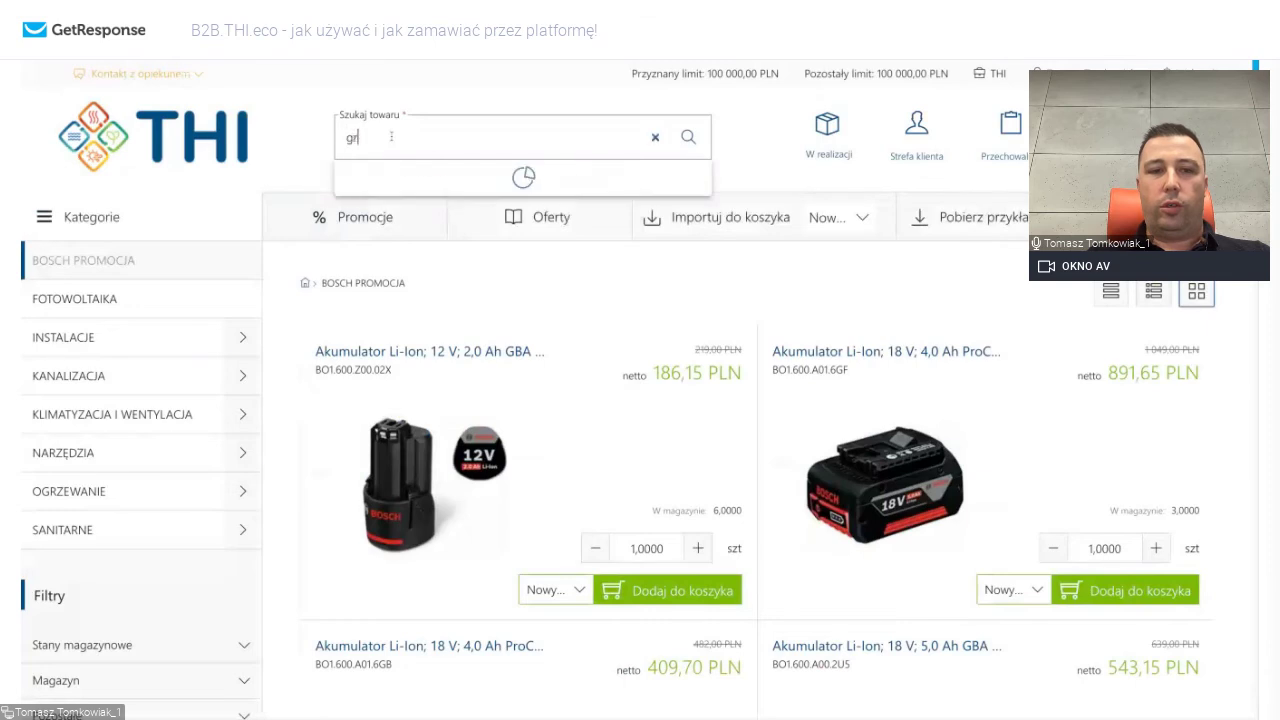
pyautogui.write('zejnik')
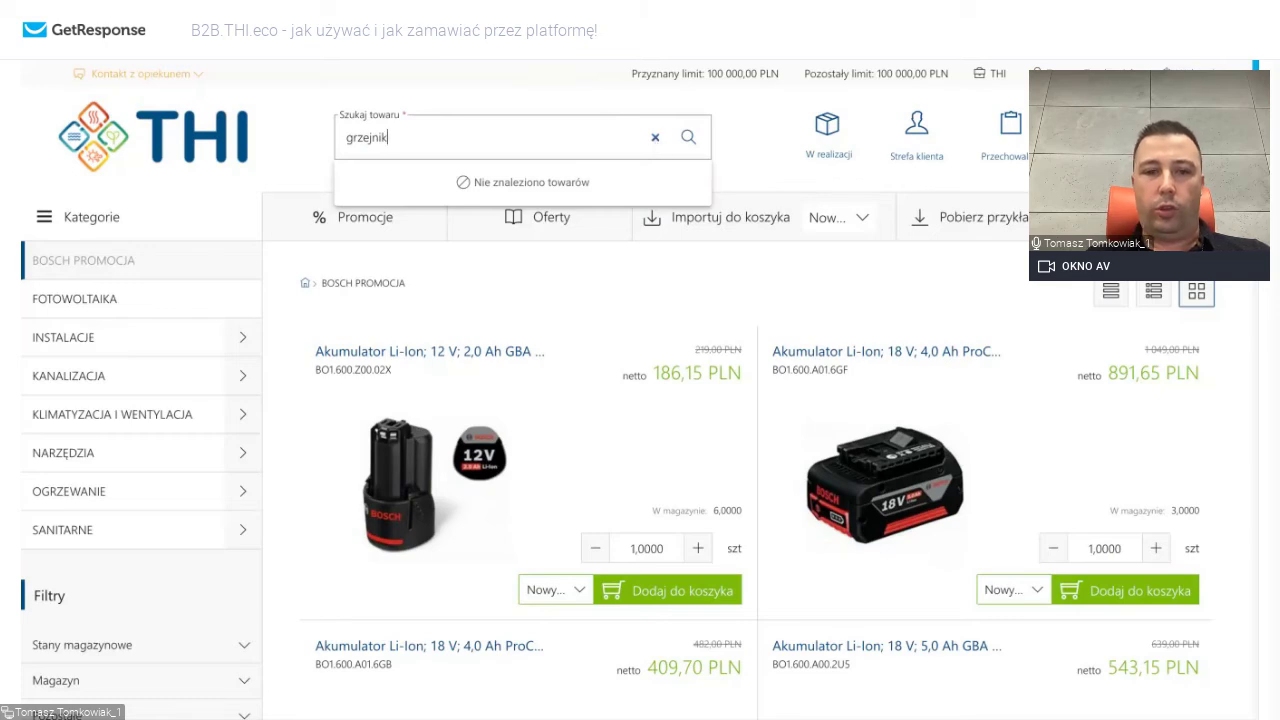
pyautogui.click(655, 137)
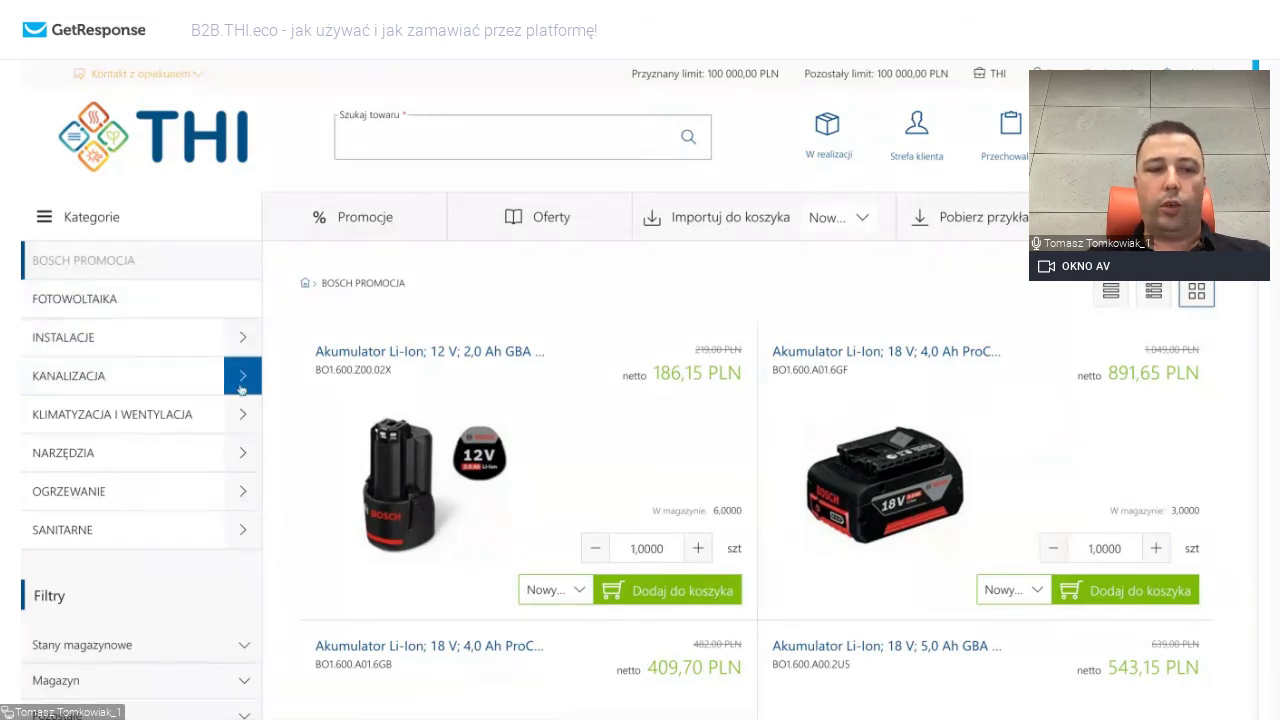
# Open the OGRZEWANIE category and look up "grzej" within it to view the suggested products.
pyautogui.click(180, 494)
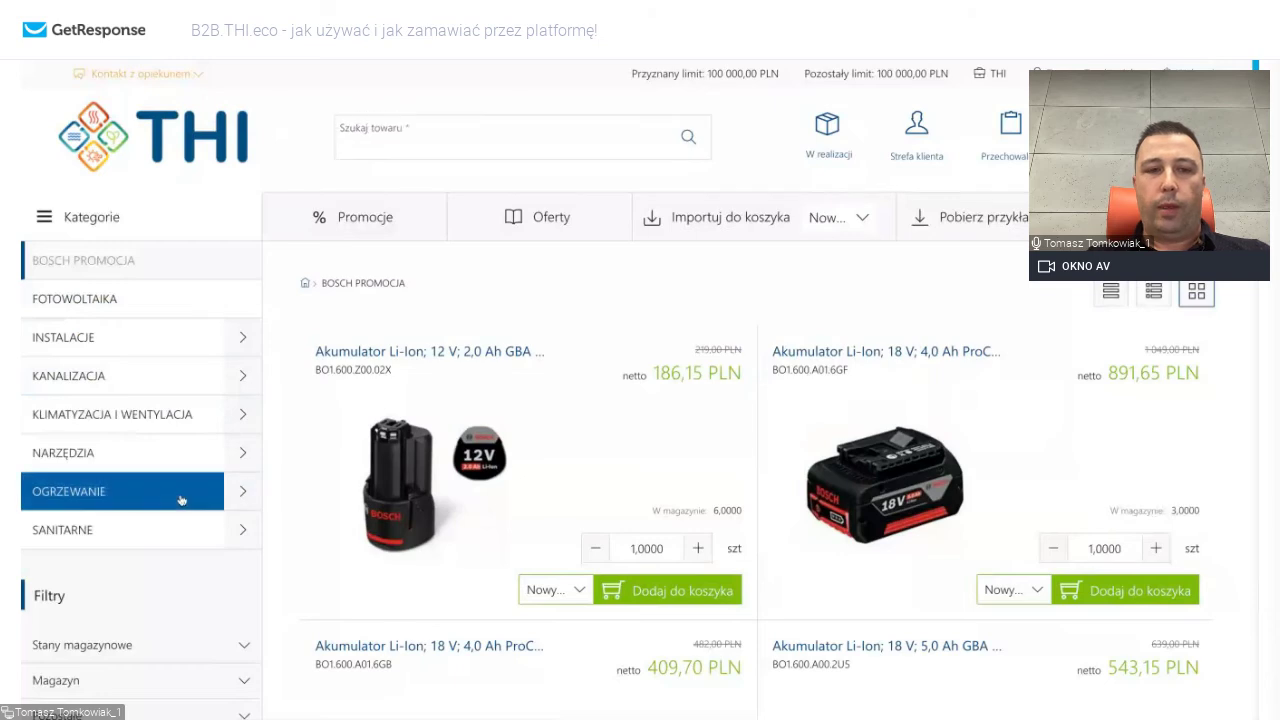
pyautogui.click(415, 135)
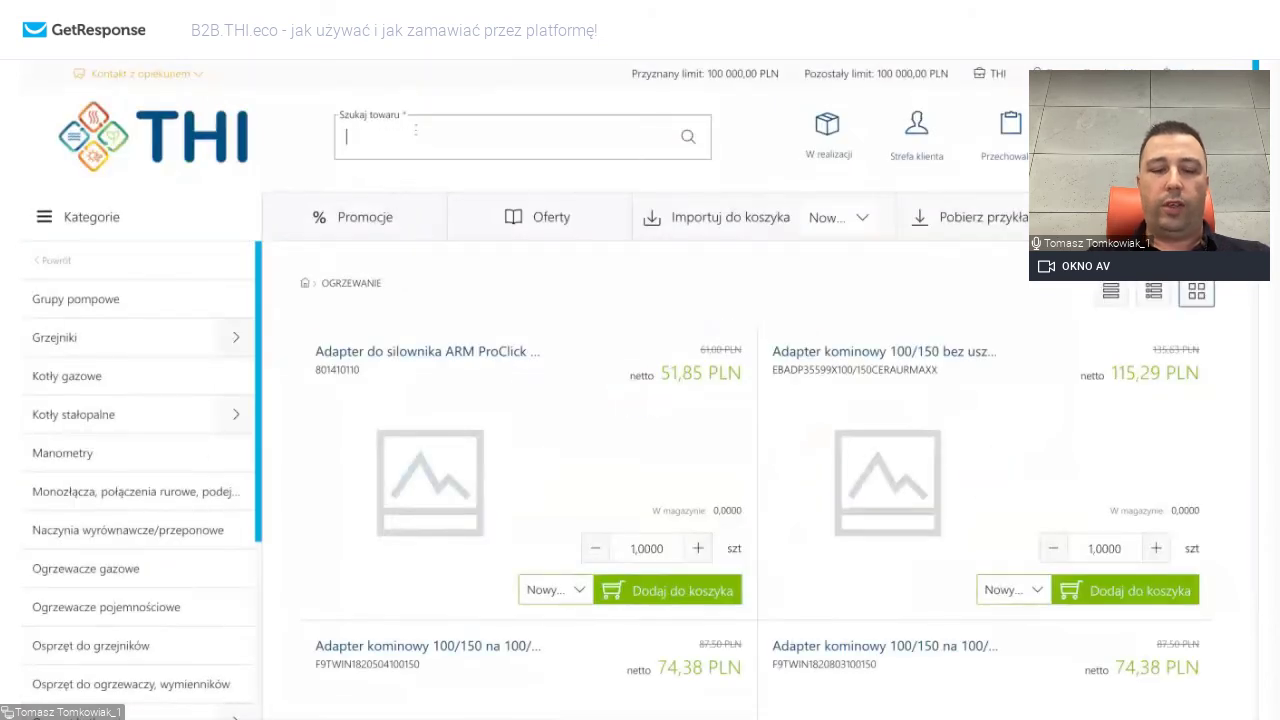
pyautogui.write('grzej')
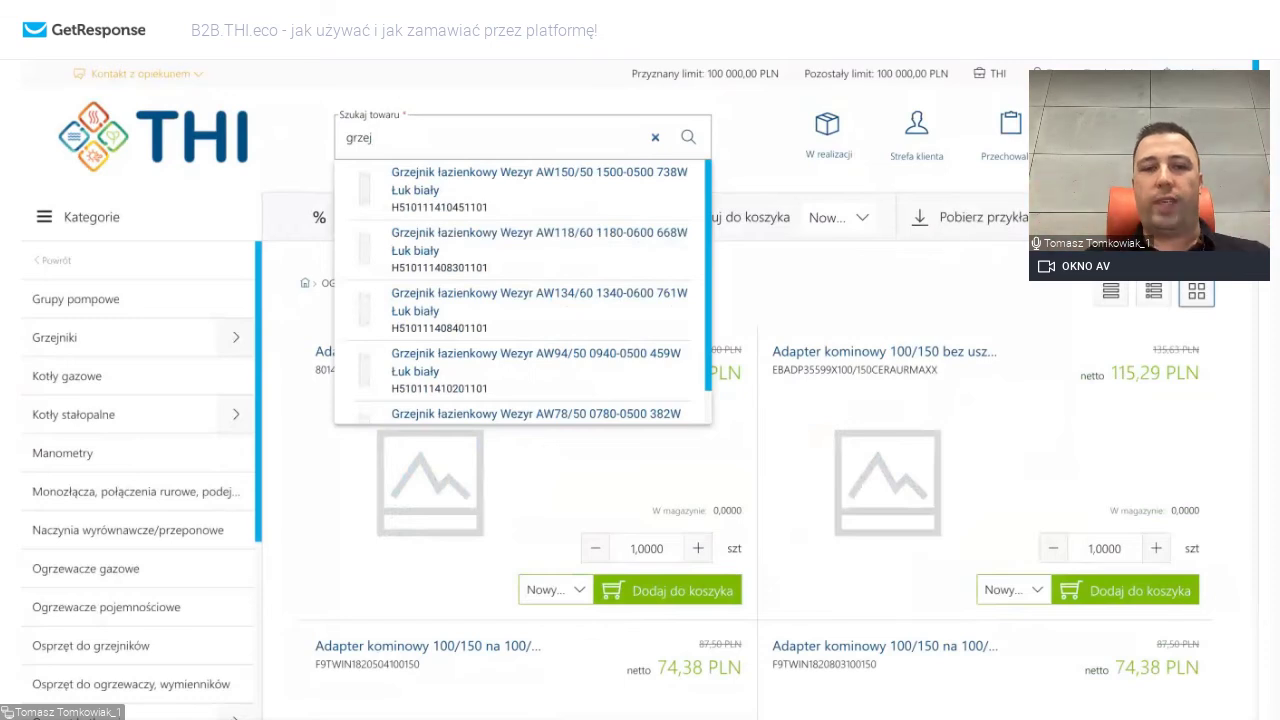
# Return to the home page and look up "grzejnik 22-600-0800" across all categories.
pyautogui.click(176, 130)
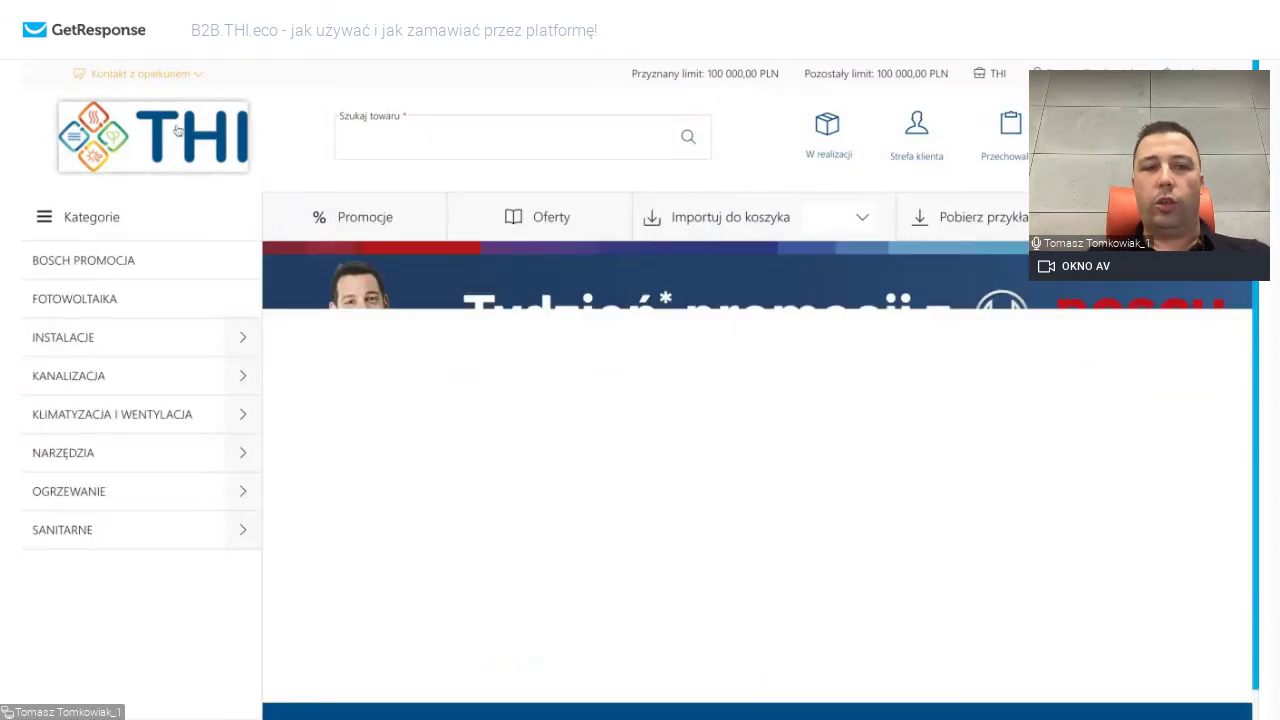
pyautogui.click(369, 141)
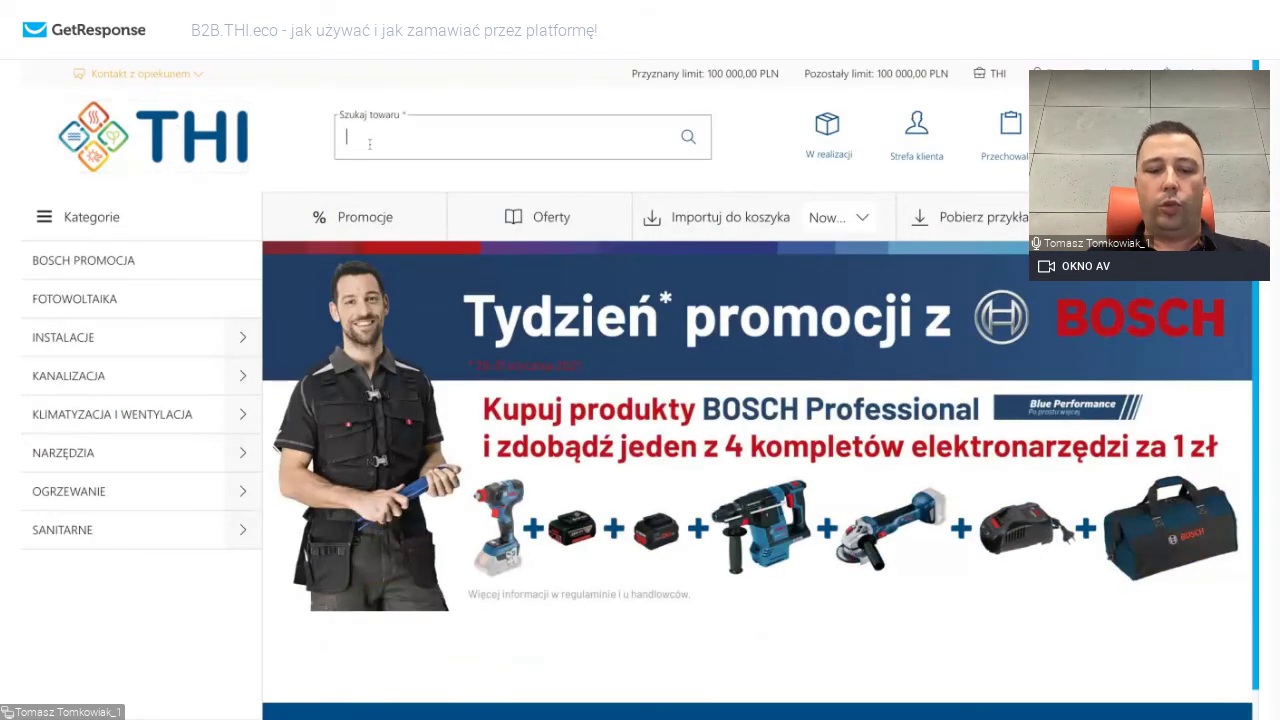
pyautogui.write('grzejnik 222')
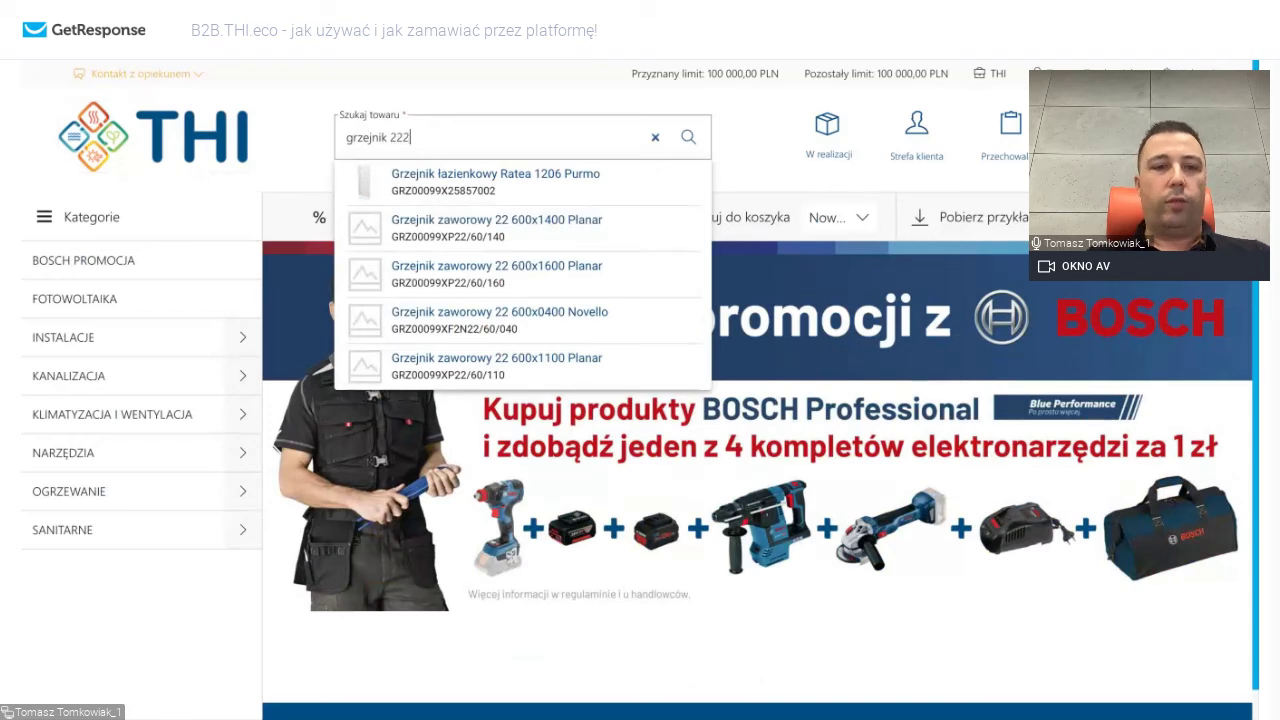
pyautogui.write('-600-')
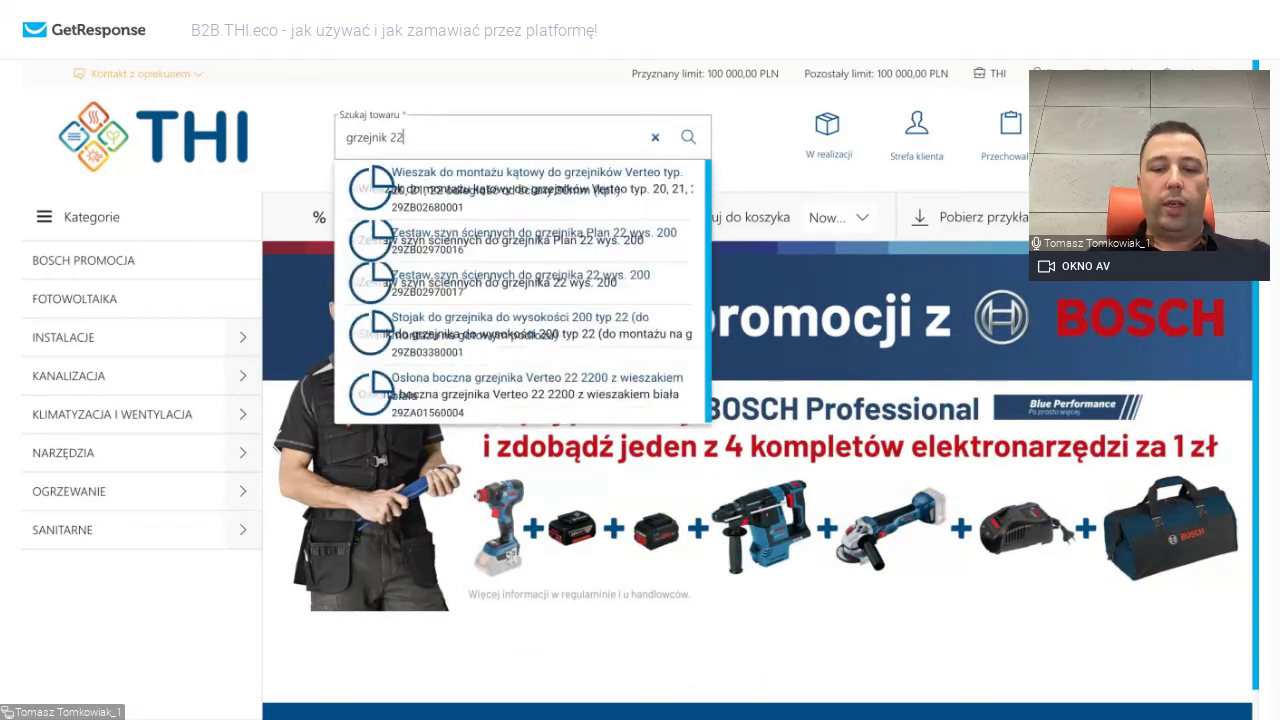
pyautogui.write('0800')
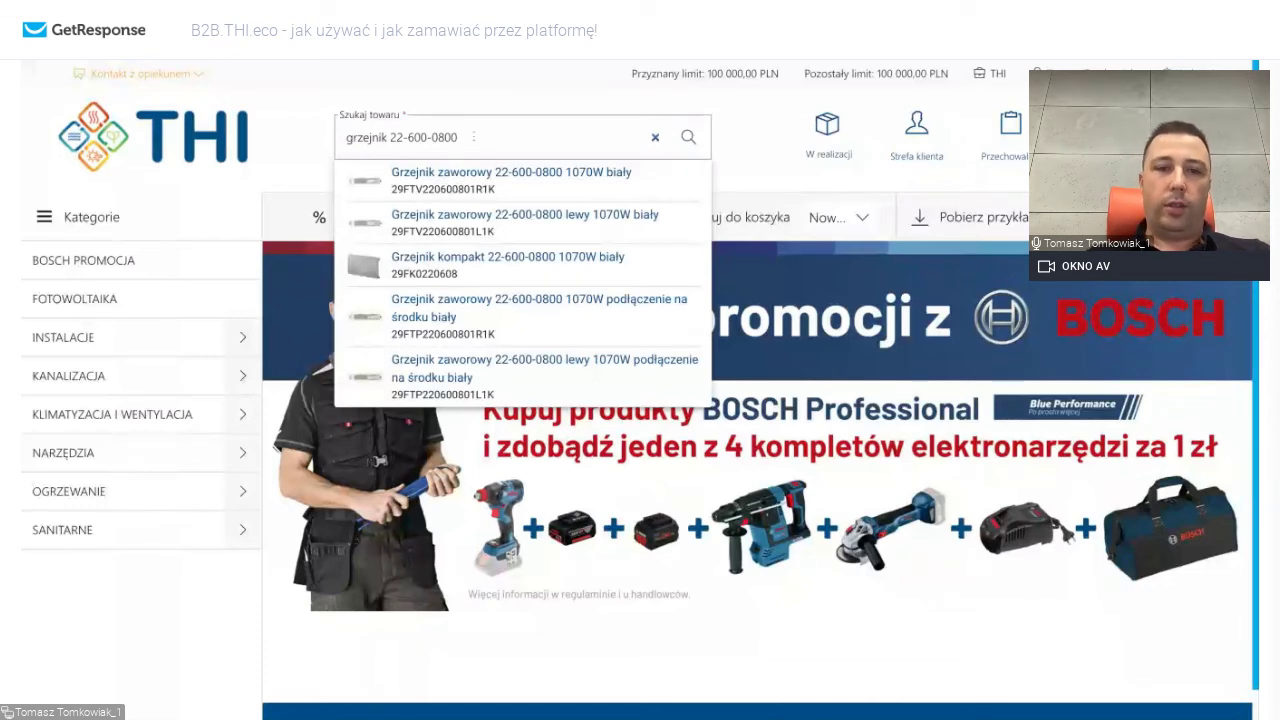
# Change the searched radiator length to 1200, run the search for "grzejnik 22-600-1200", and review the matching products.
pyautogui.moveTo(431, 139); pyautogui.dragTo(457, 138)
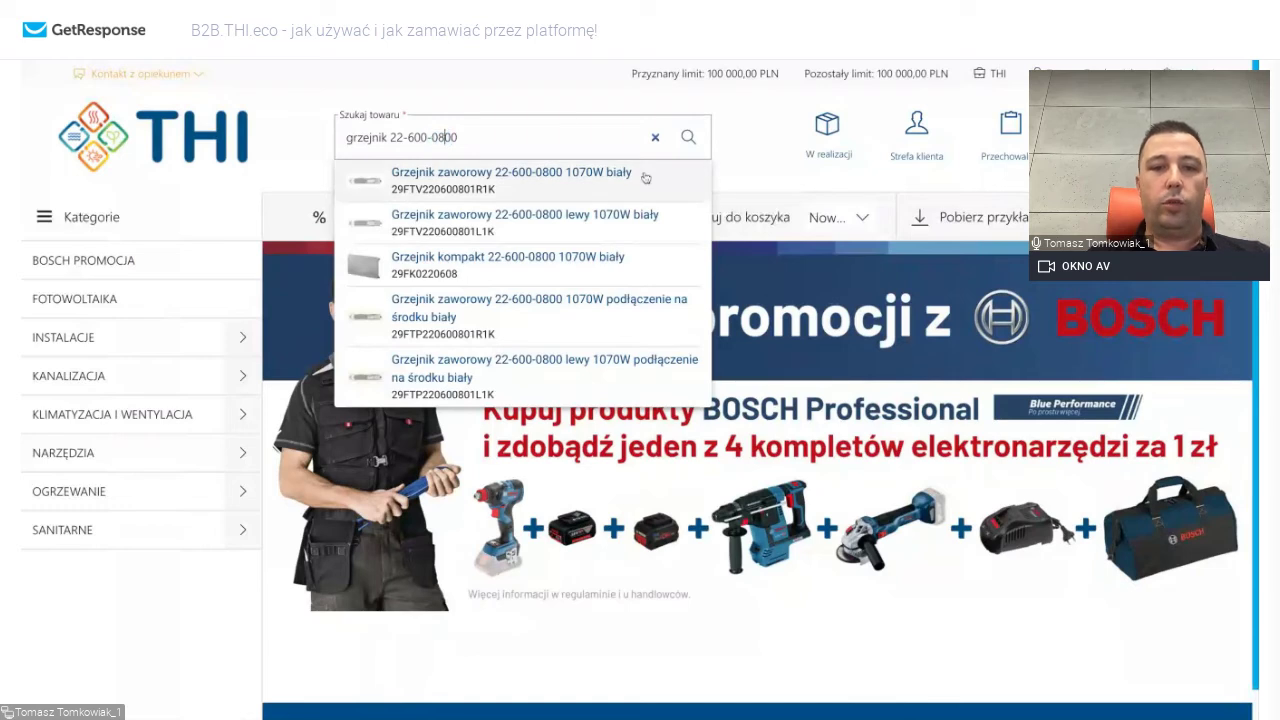
pyautogui.press('BackSpace')
pyautogui.press('BackSpace')
pyautogui.write('12')
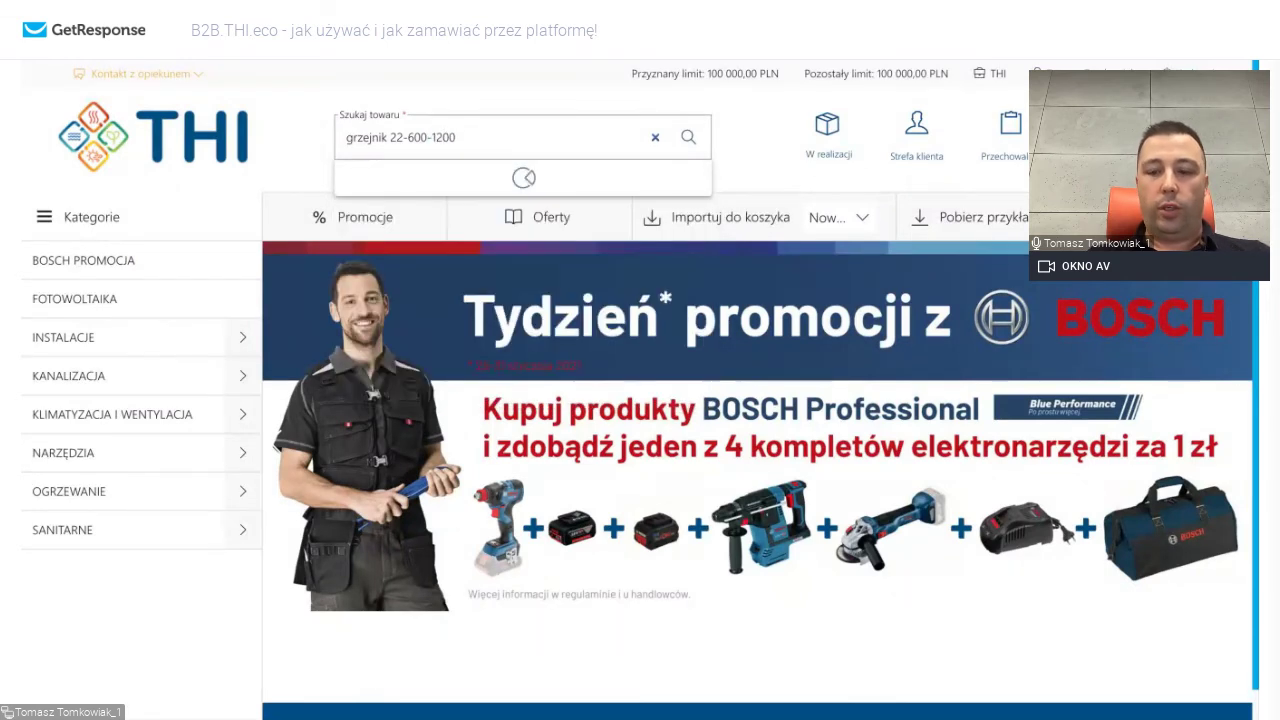
pyautogui.press('Return')
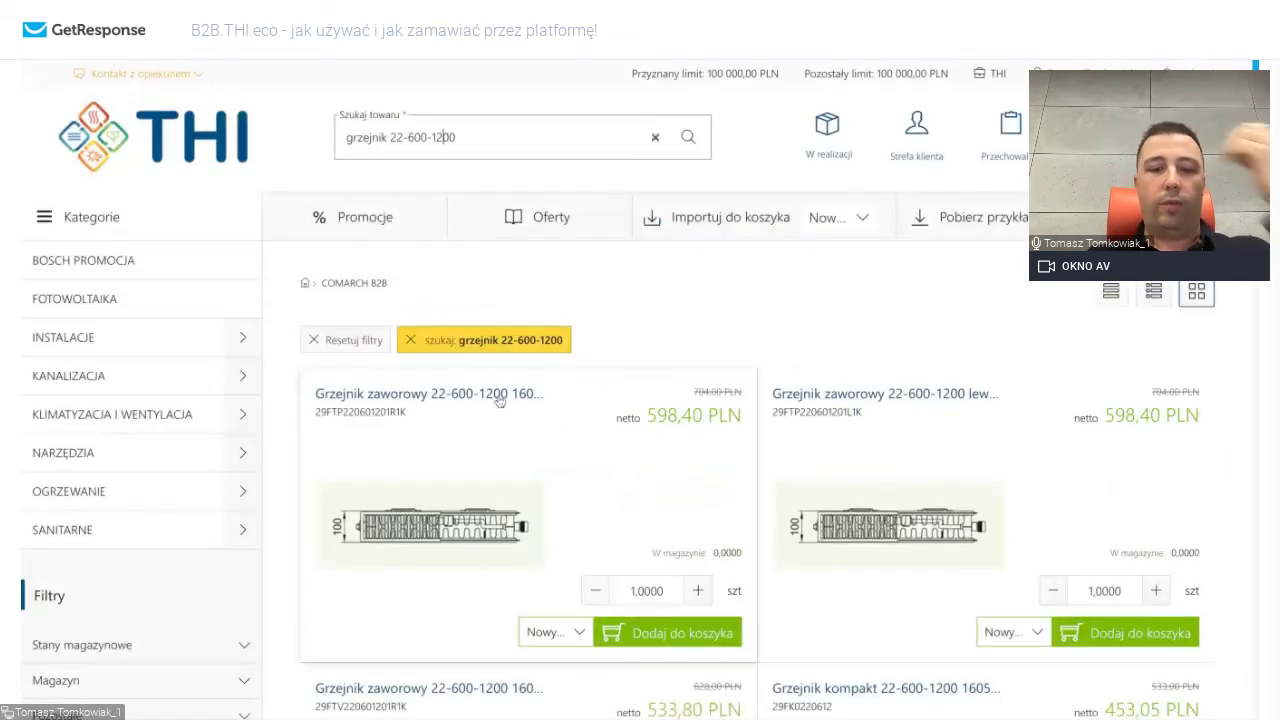
pyautogui.scroll(-1, 737, 481)
pyautogui.scroll(-1, 737, 481)
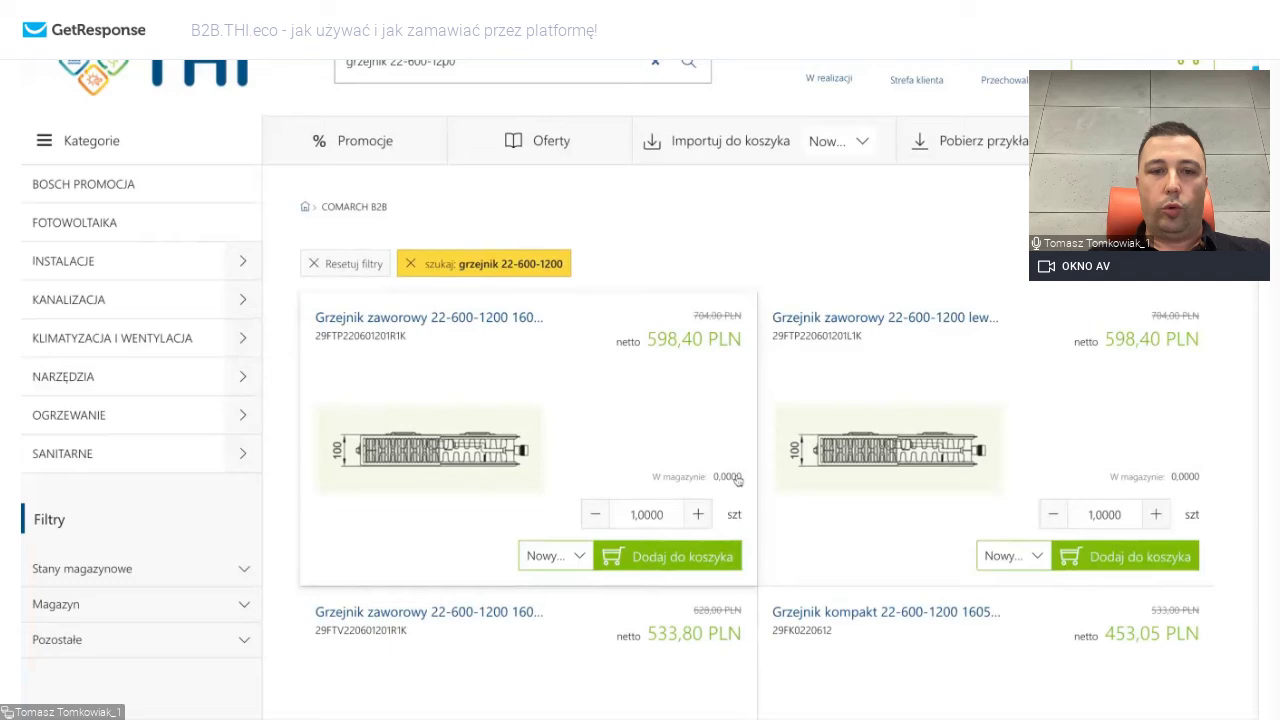
pyautogui.scroll(2, 737, 481)
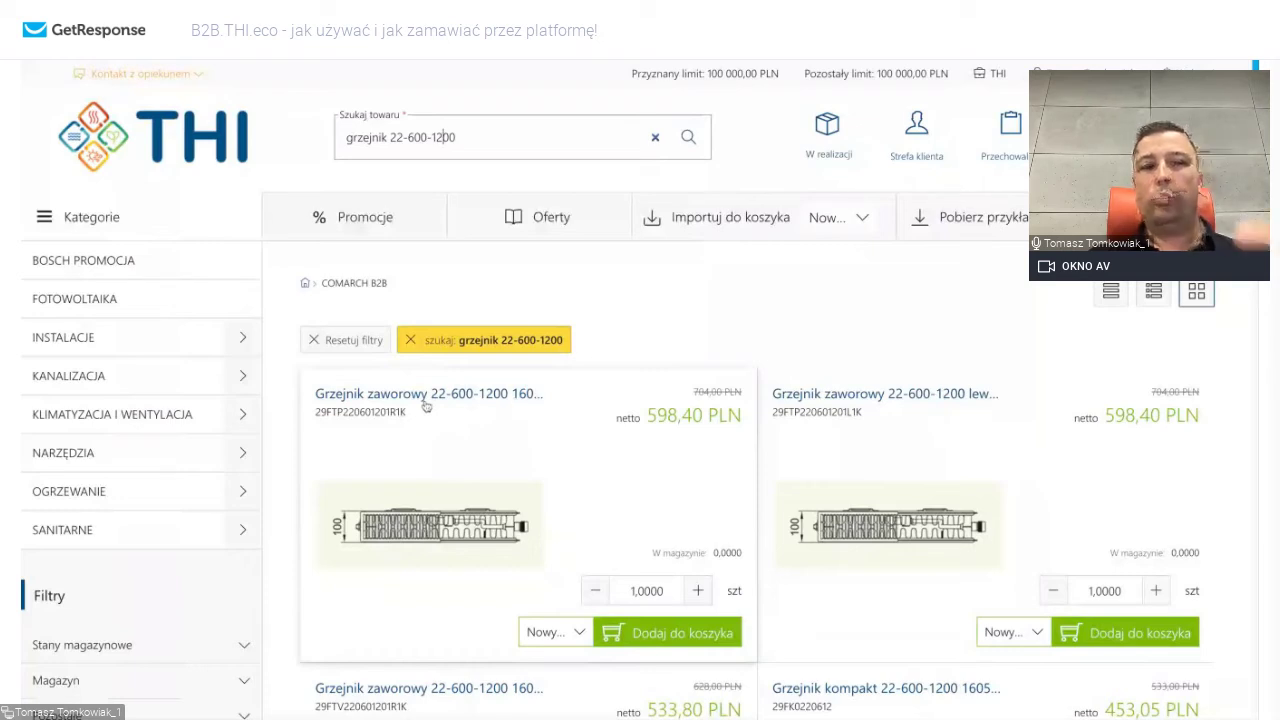
# Search with the alternative spellings "grzejnik 22 600 1200" and "grzejnik 22 600x1200" to compare the product results.
pyautogui.click(408, 137)
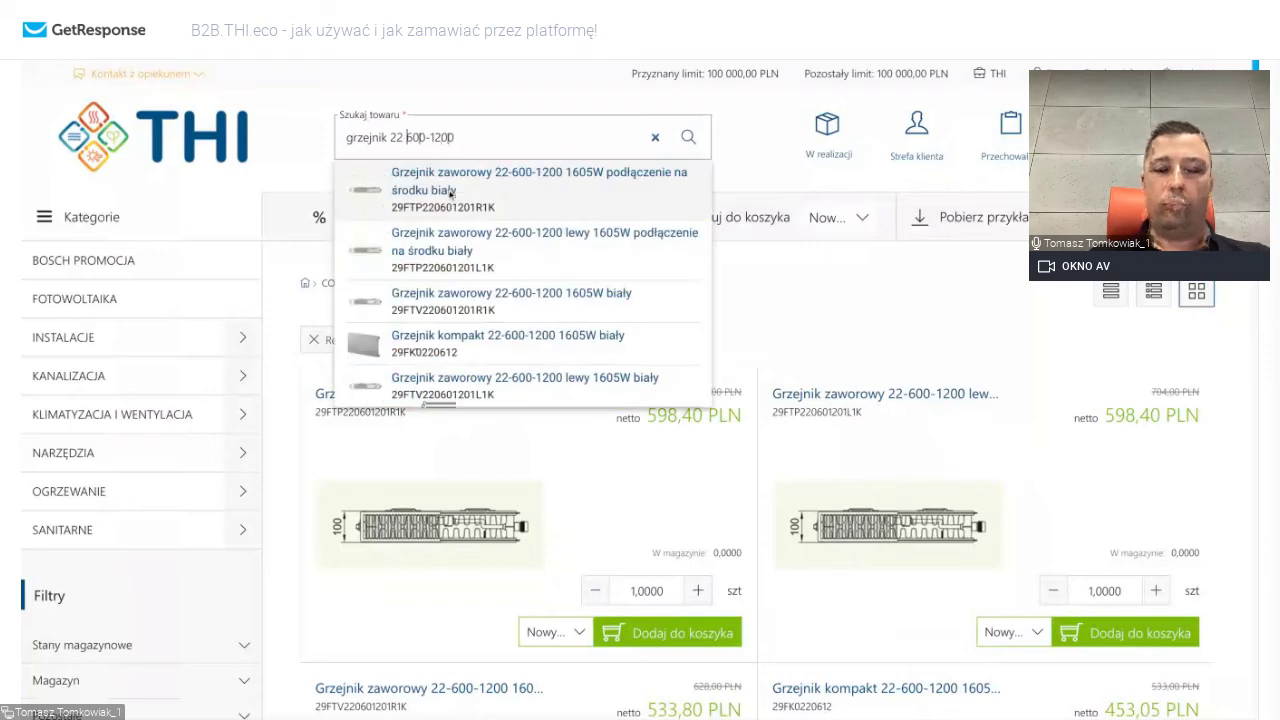
pyautogui.press('Right')
pyautogui.press('Delete')
pyautogui.write('2')
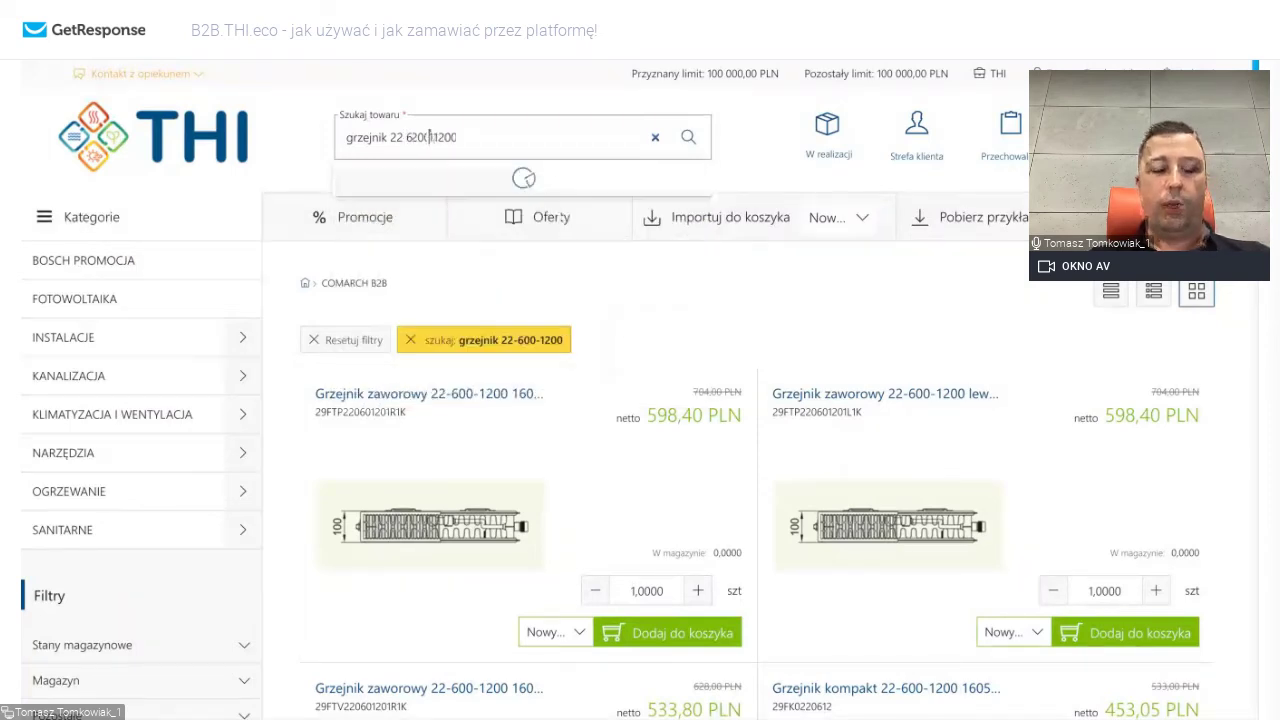
pyautogui.press('Return')
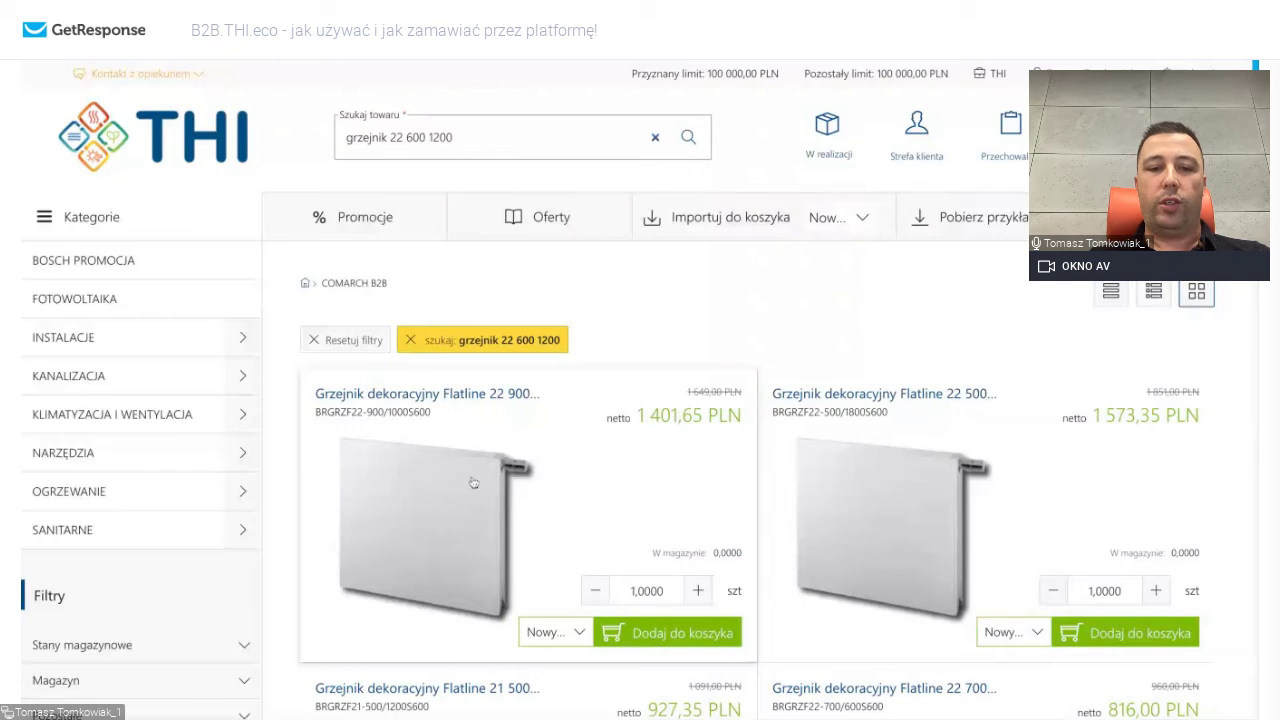
pyautogui.scroll(-3, 473, 481)
pyautogui.scroll(1, 473, 482)
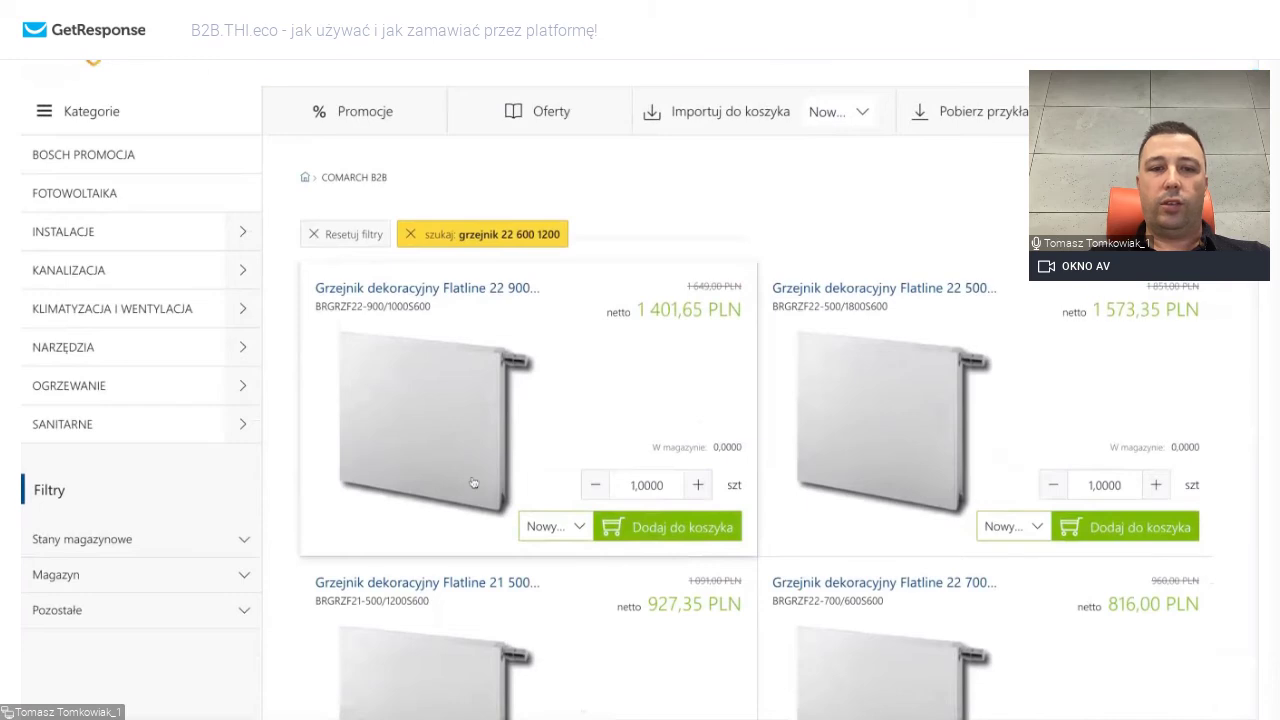
pyautogui.press('Return')
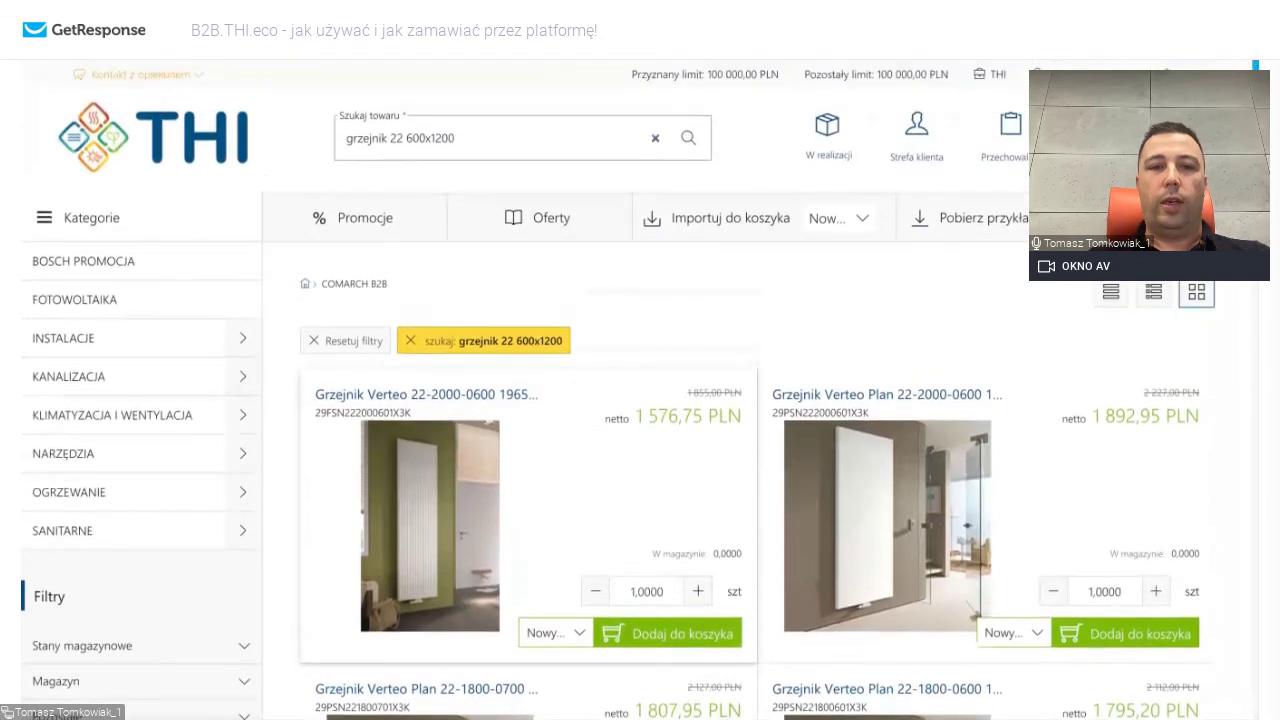
# Correct the phrase back to the hyphenated form "grzejnik 22-600-1200" and run the search again.
pyautogui.click(430, 138)
pyautogui.press('BackSpace')
pyautogui.write('-')
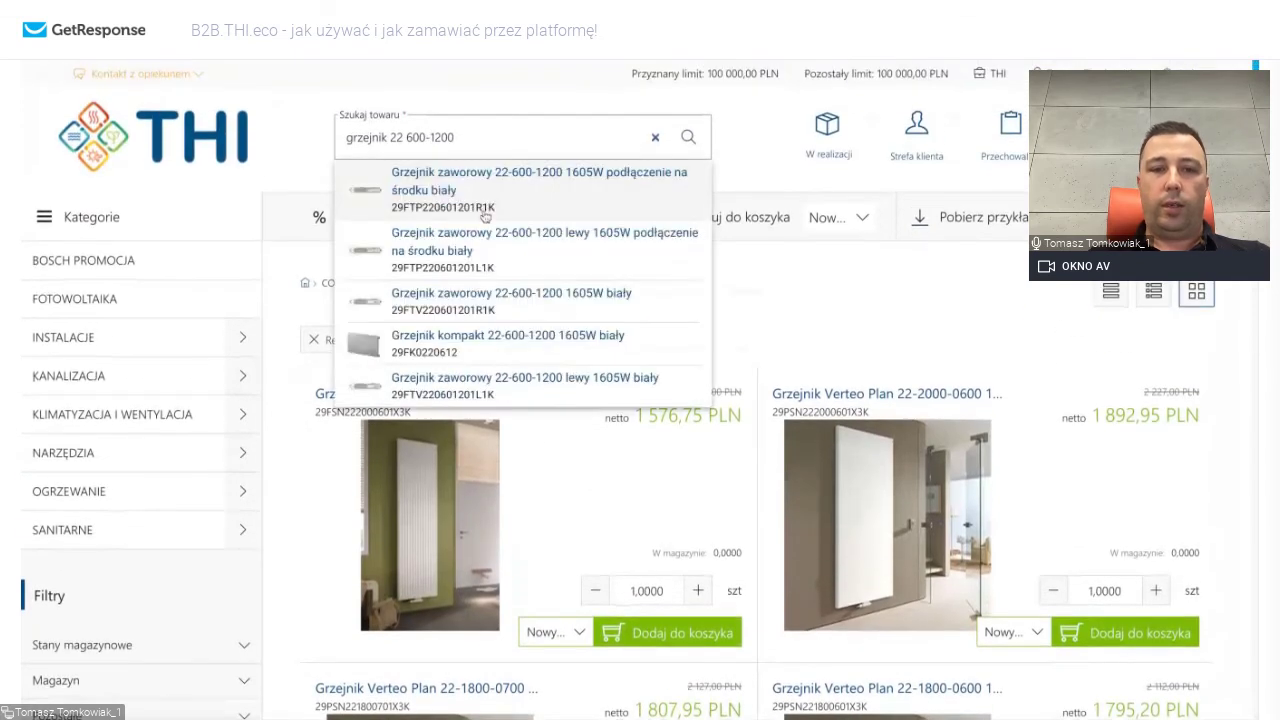
pyautogui.click(405, 137)
pyautogui.press('BackSpace')
pyautogui.write('-')
pyautogui.press('Return')
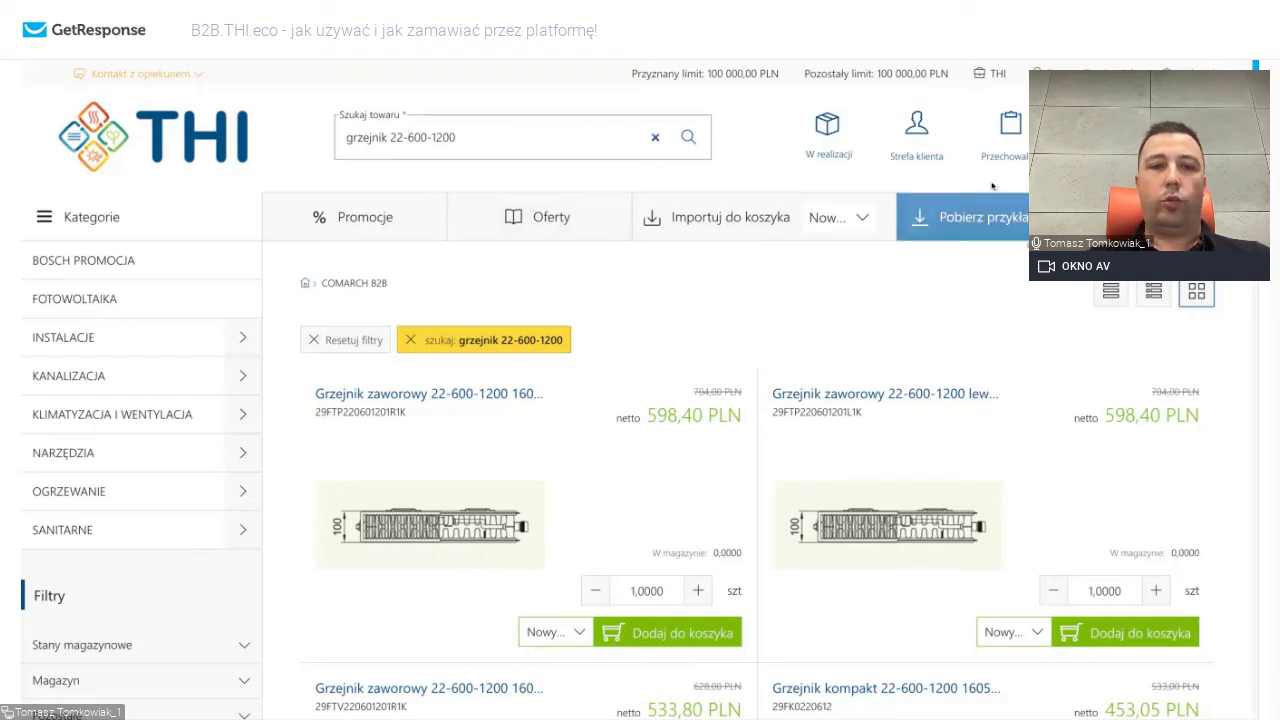
pyautogui.click(748, 60)
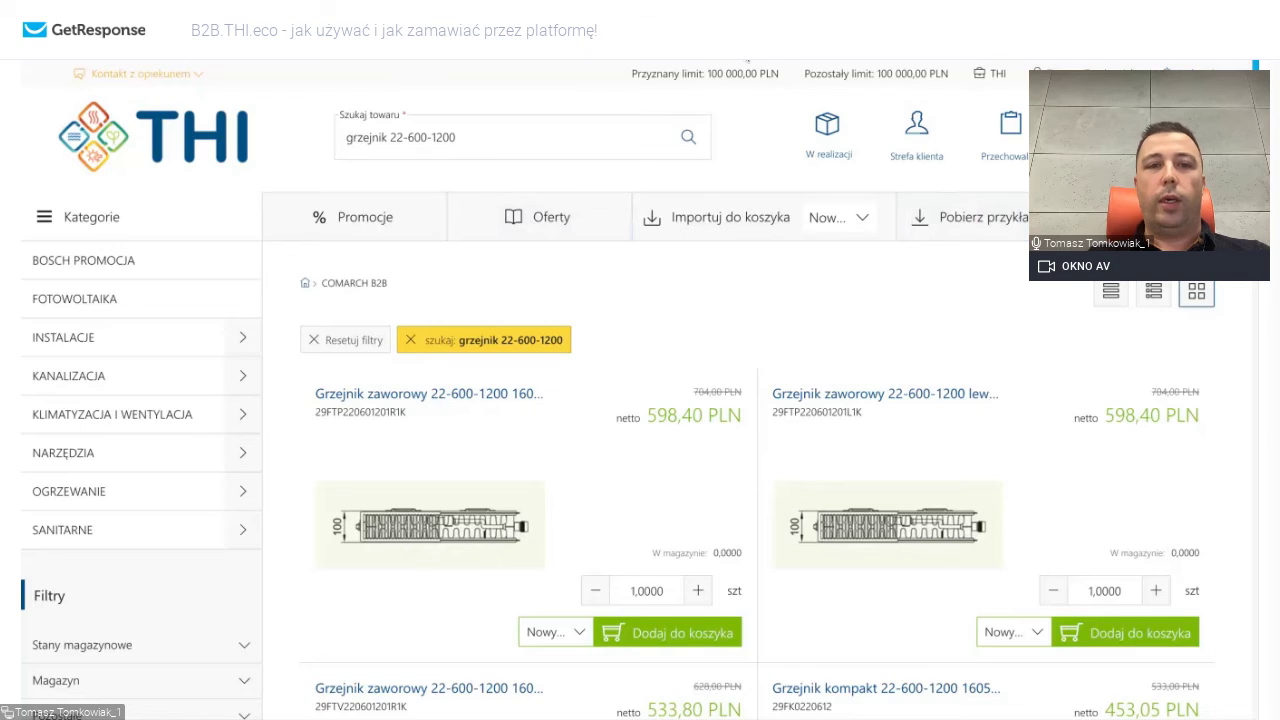
pyautogui.click(407, 137)
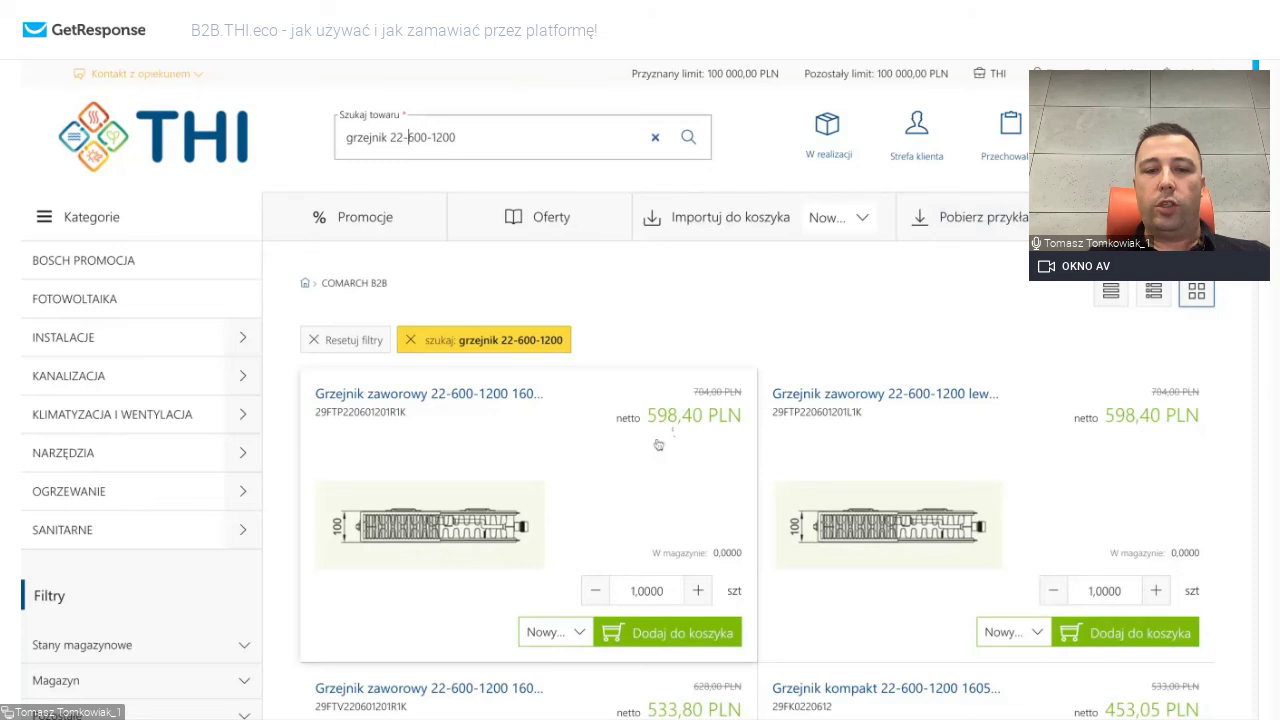
pyautogui.click(513, 396)
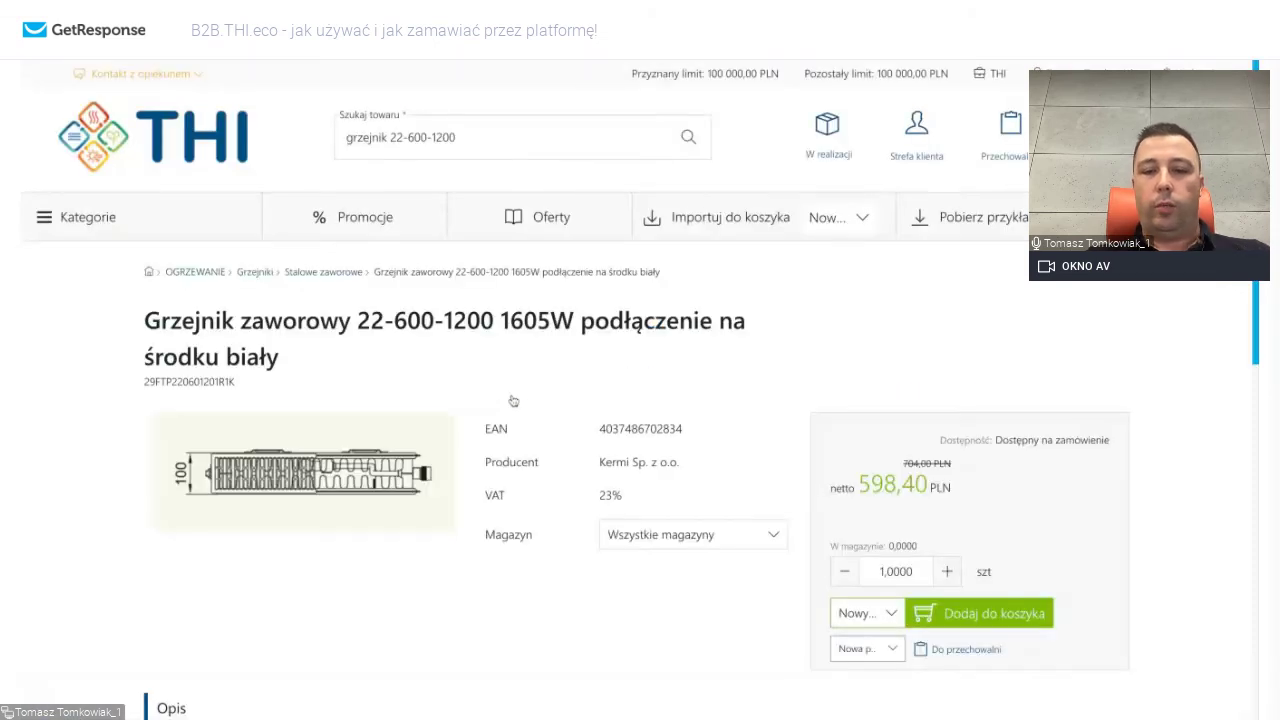
pyautogui.scroll(-2, 513, 400)
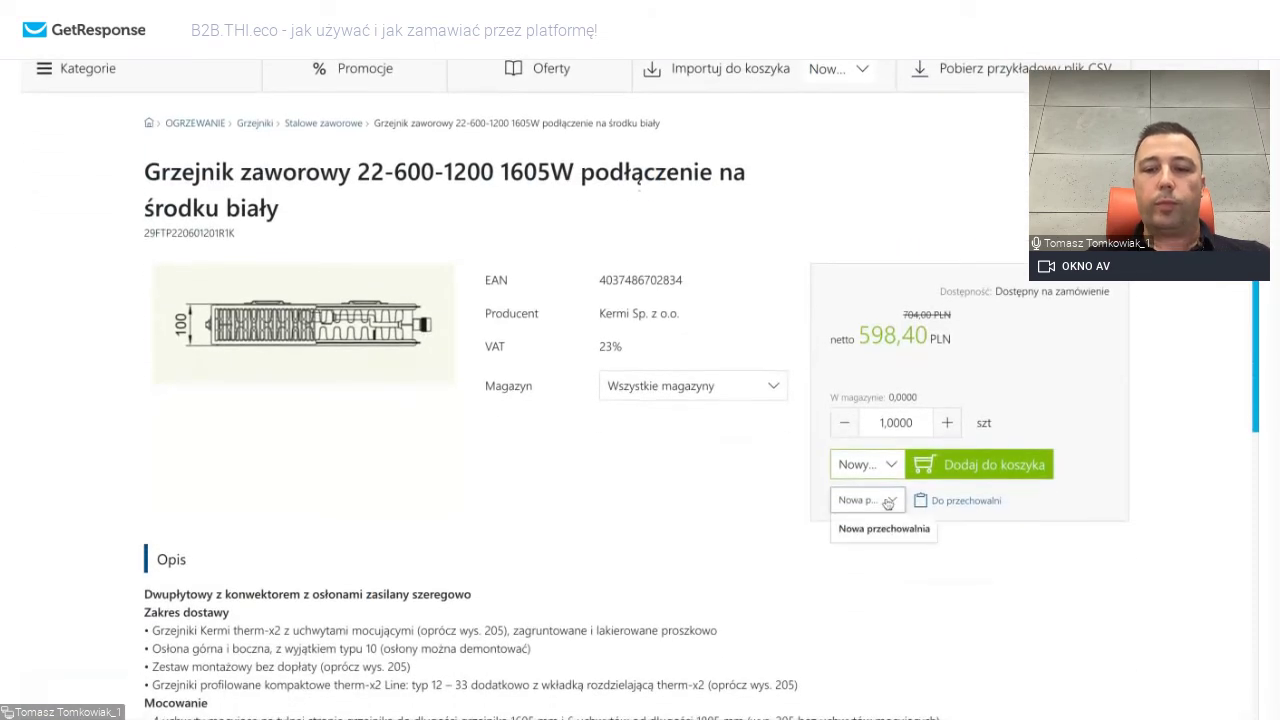
pyautogui.click(962, 502)
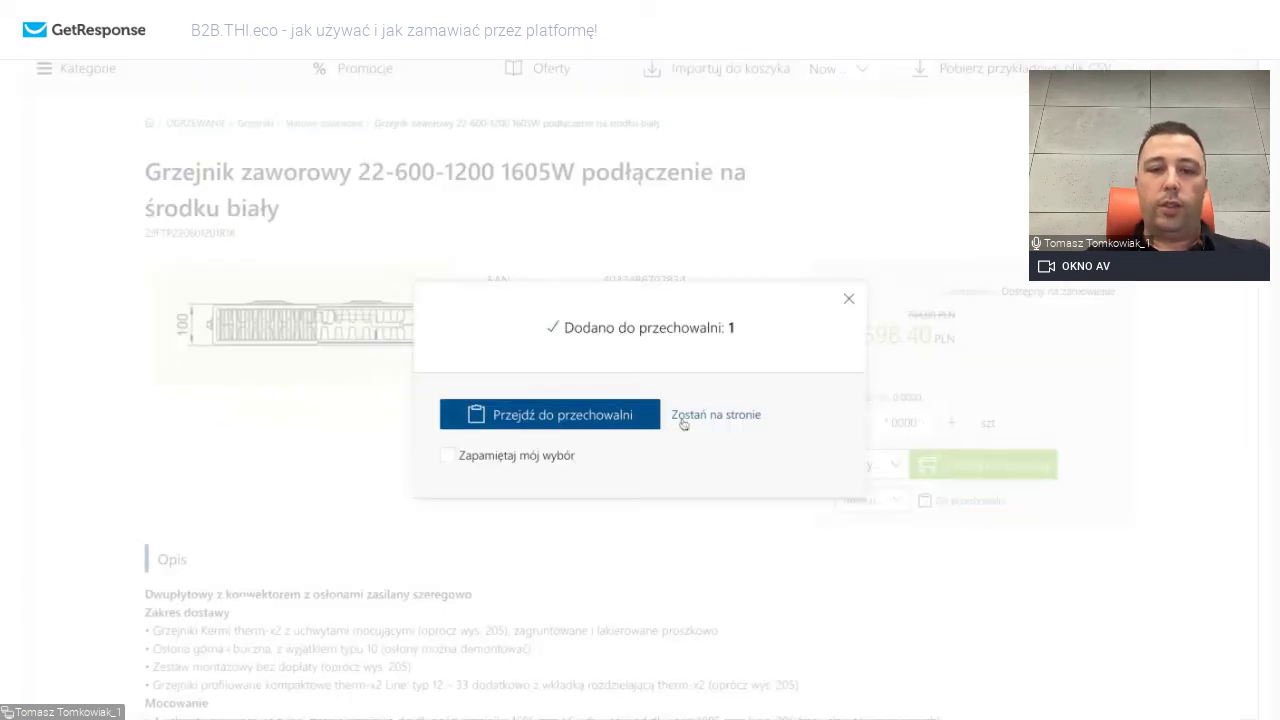
pyautogui.click(726, 417)
pyautogui.click(343, 127)
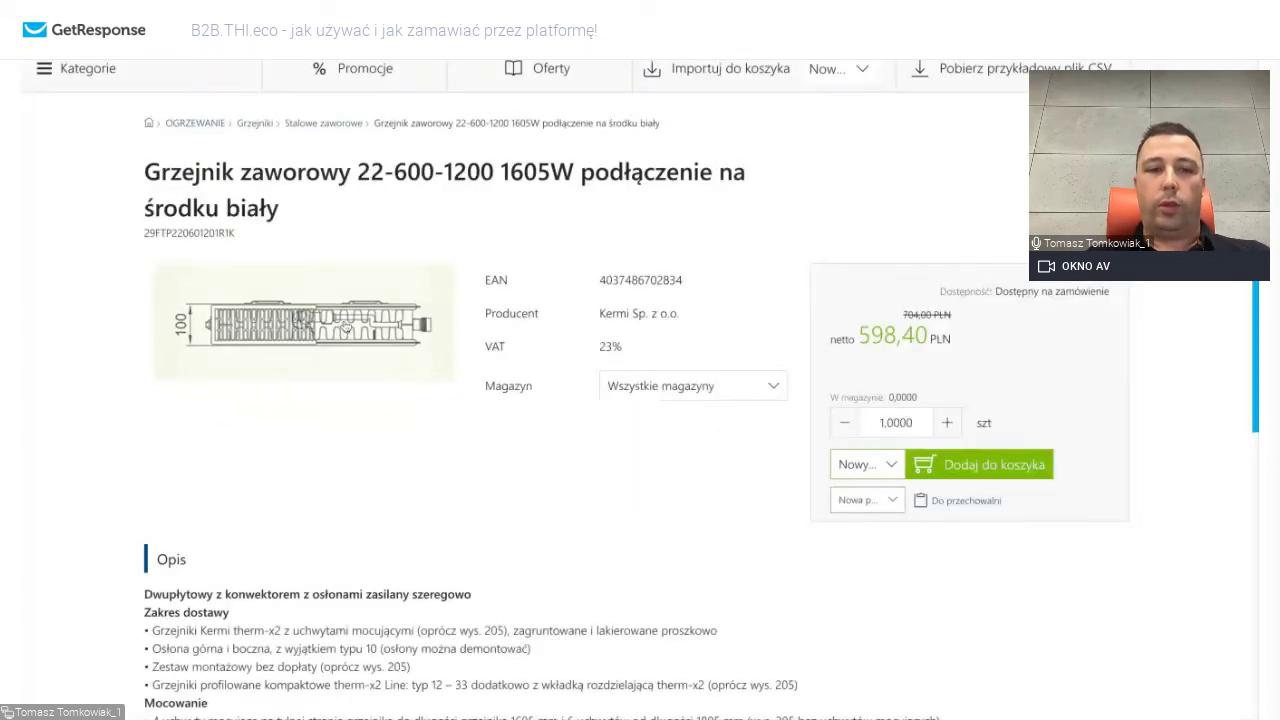
pyautogui.click(348, 332)
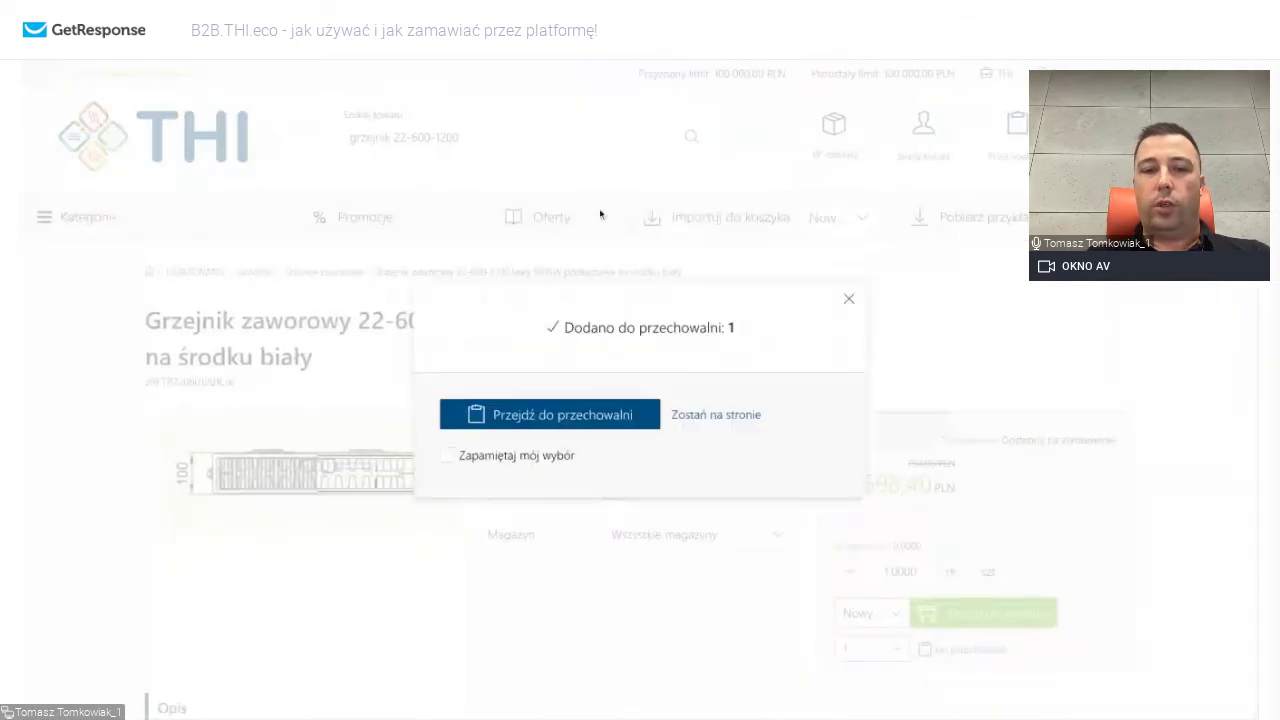
pyautogui.click(851, 302)
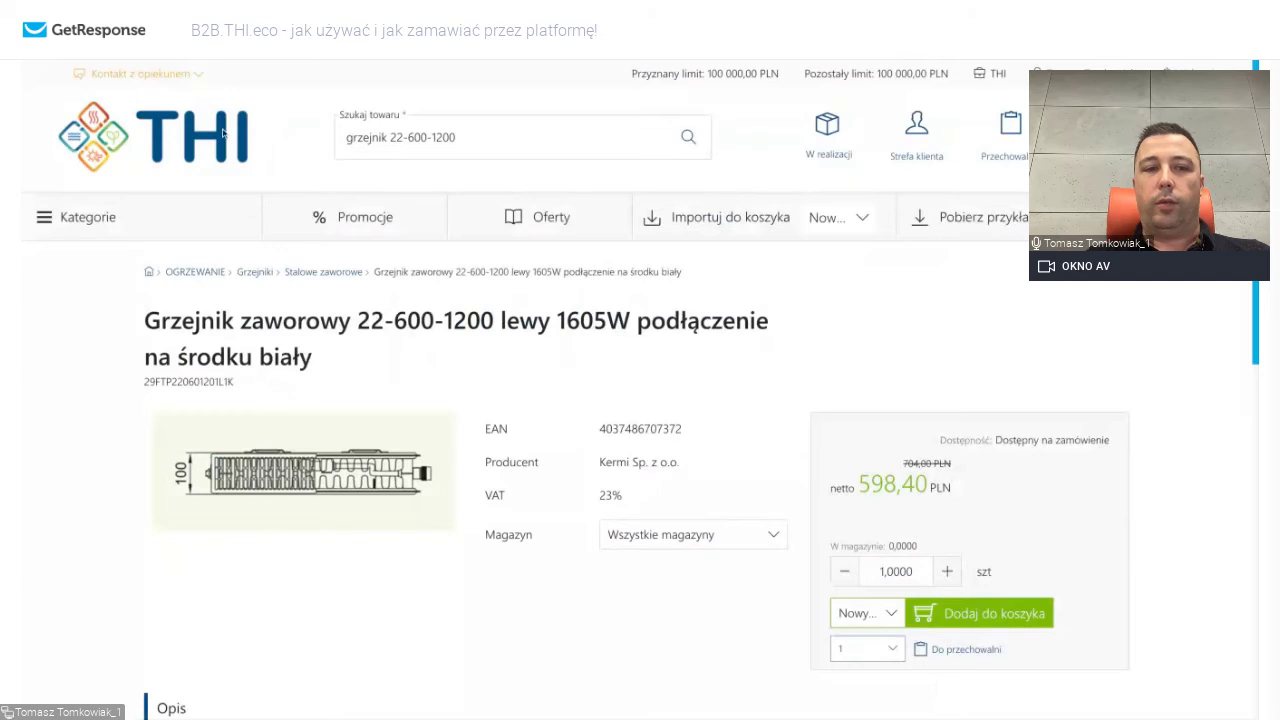
# Return to the home page and look up "quadra" in the product search.
pyautogui.click(168, 132)
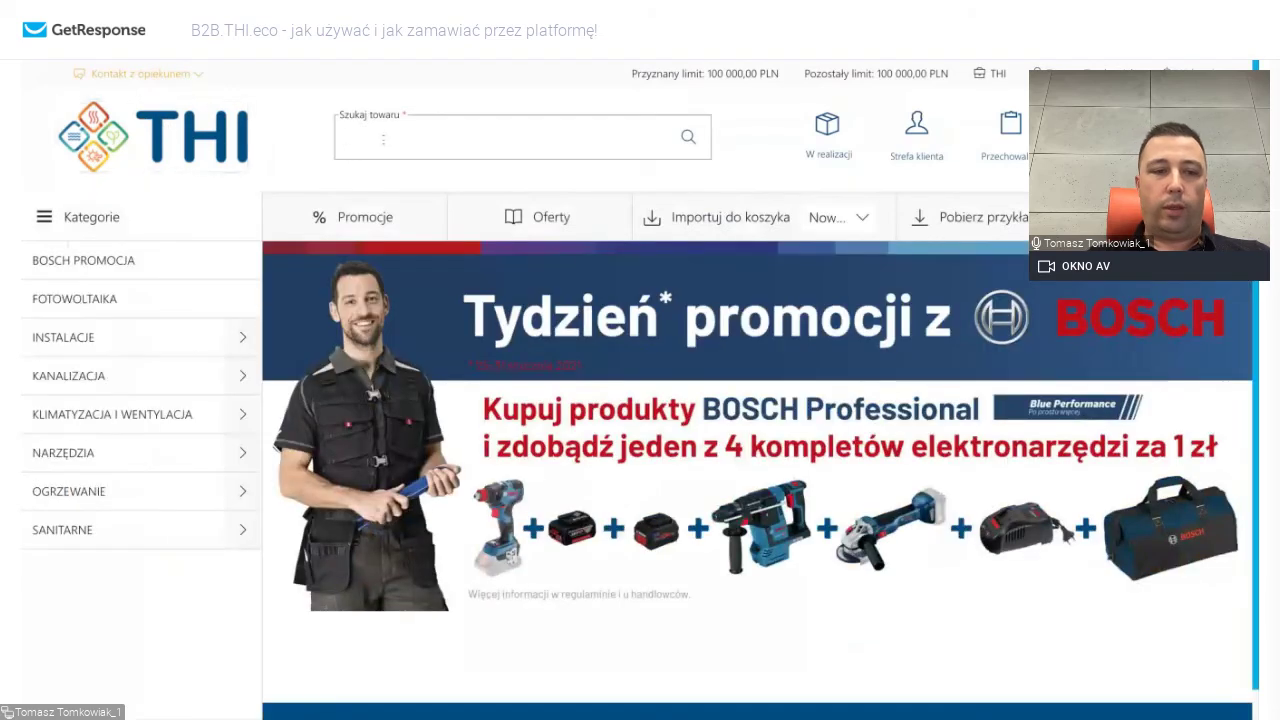
pyautogui.write('q')
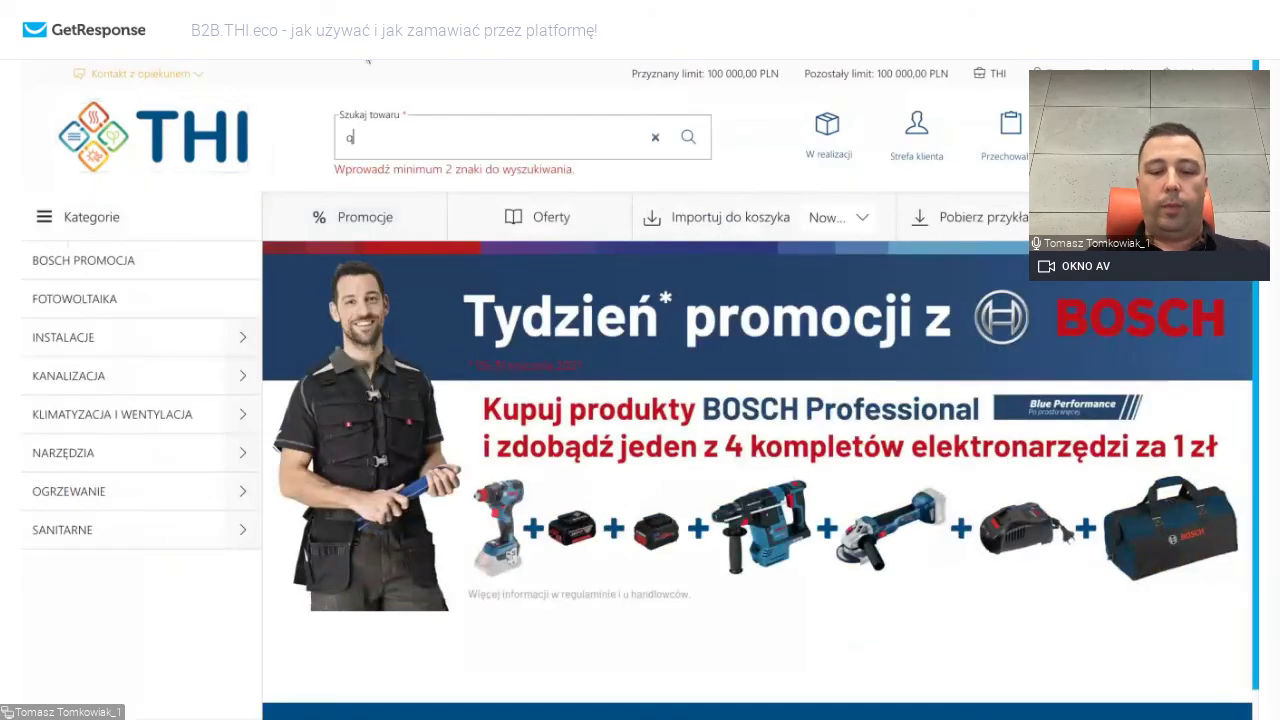
pyautogui.write('uadr')
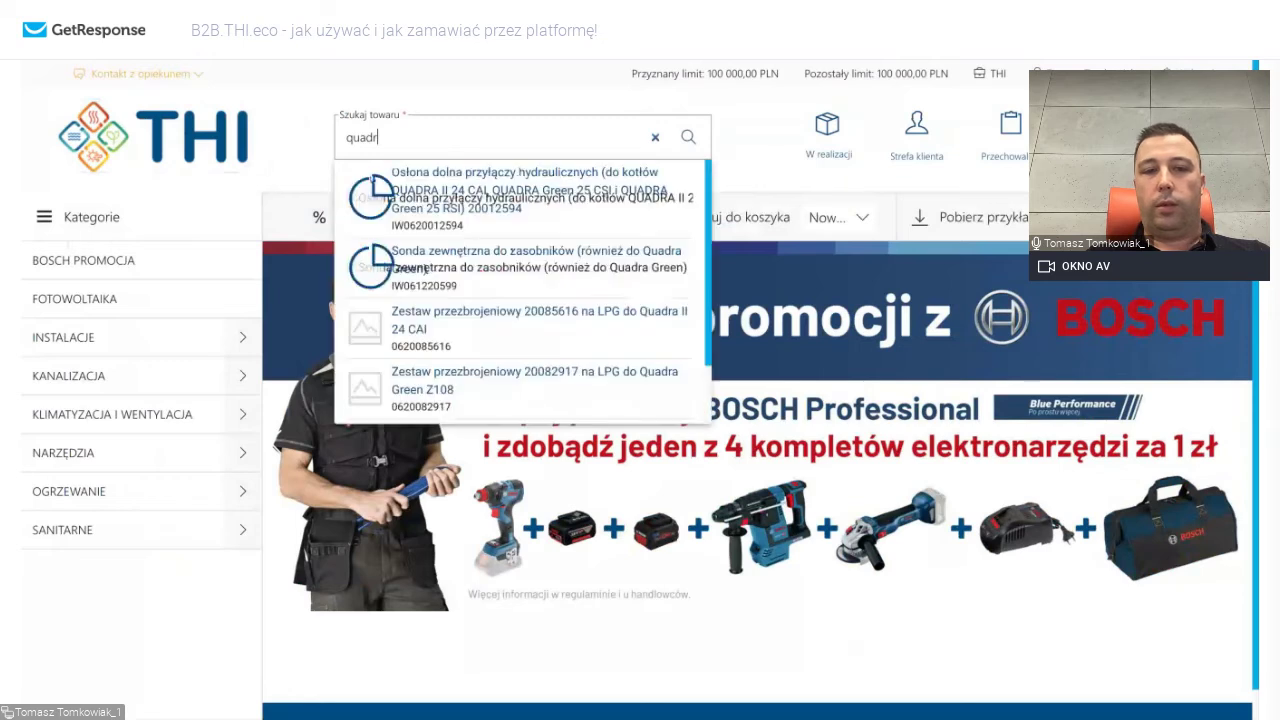
pyautogui.write('a')
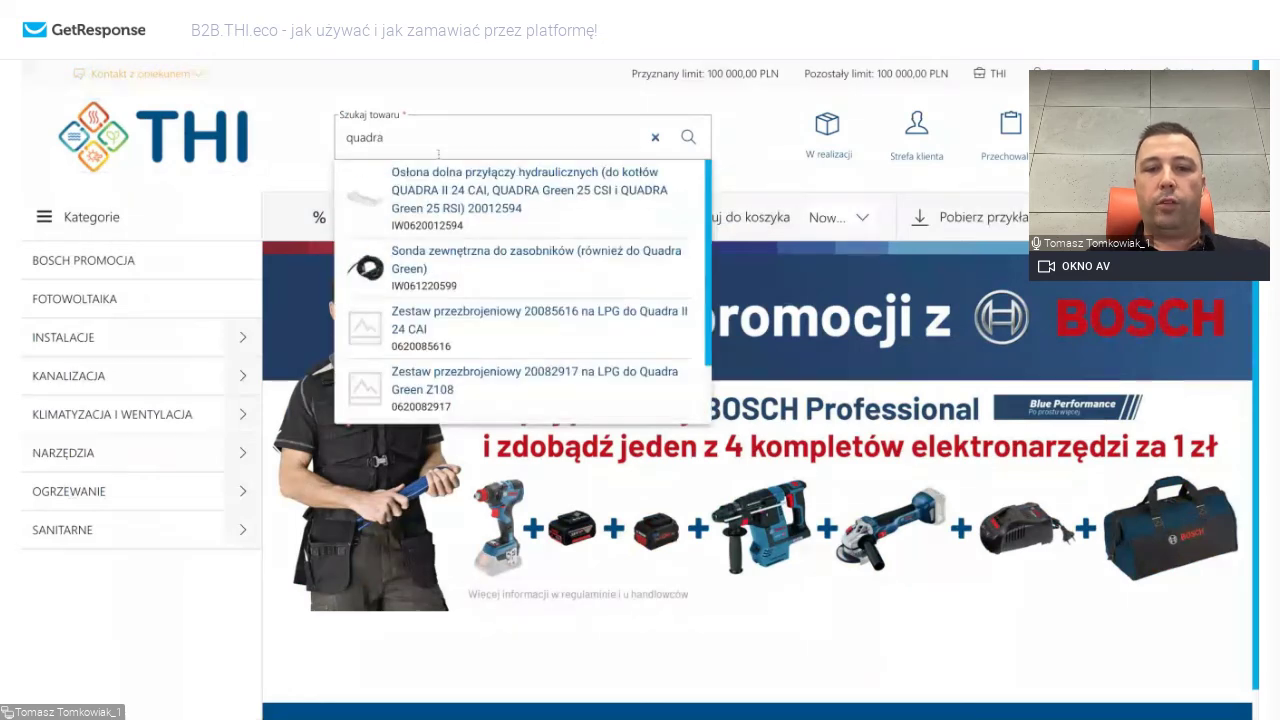
# Open the suggested bottom cover for hydraulic connections 20012594 and add one piece to storage list 1.
pyautogui.click(522, 205)
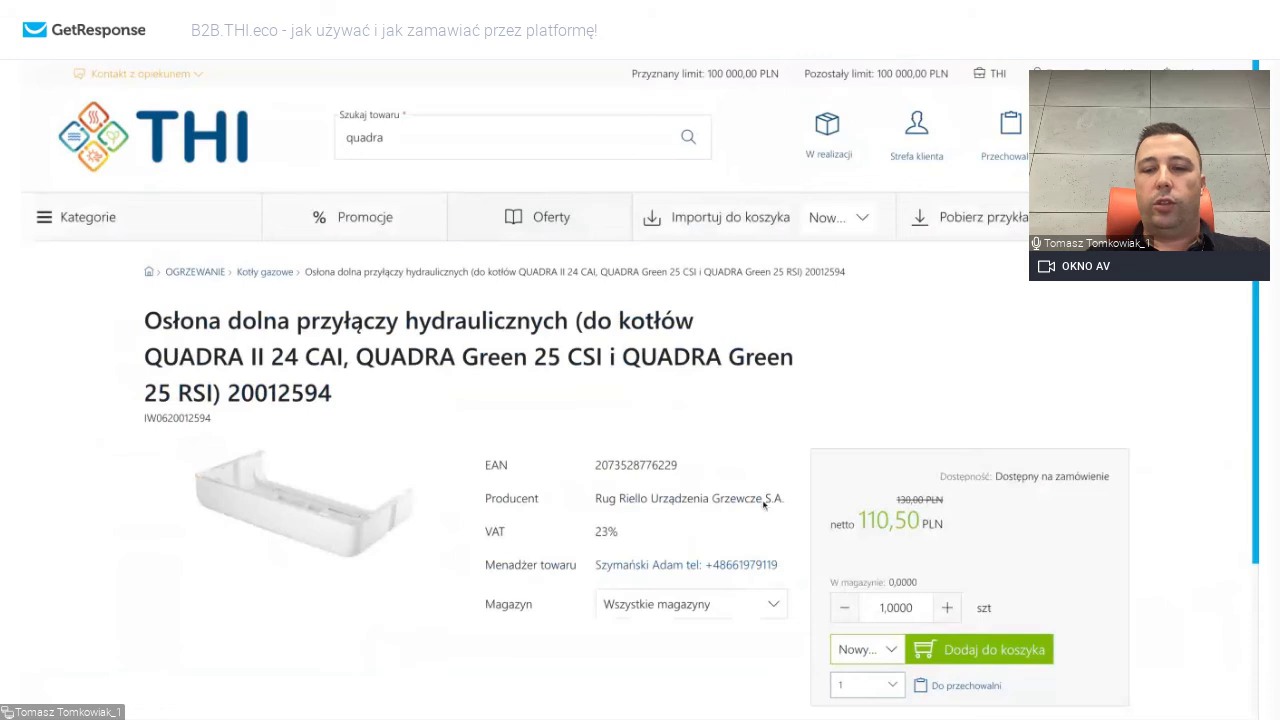
pyautogui.scroll(-1, 1079, 581)
pyautogui.click(965, 594)
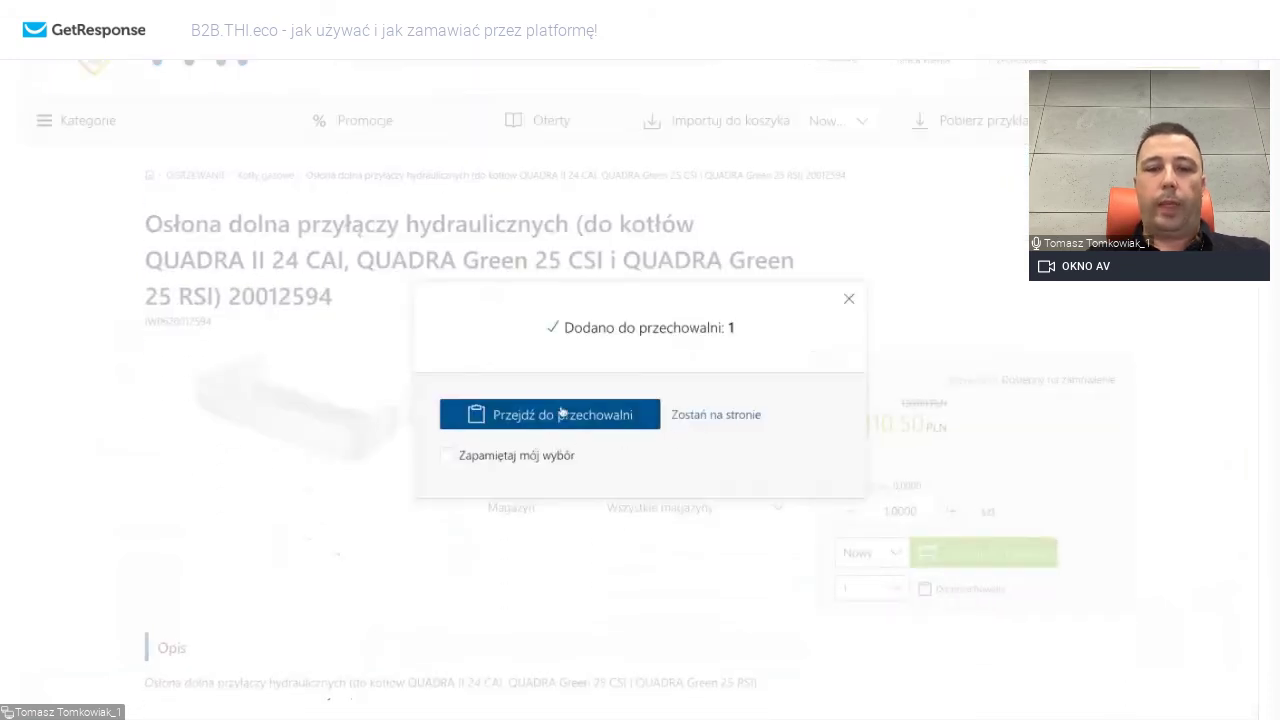
pyautogui.click(848, 299)
# Extend the search phrase to "kocioł quadra II" and run the search.
pyautogui.scroll(1, 847, 299)
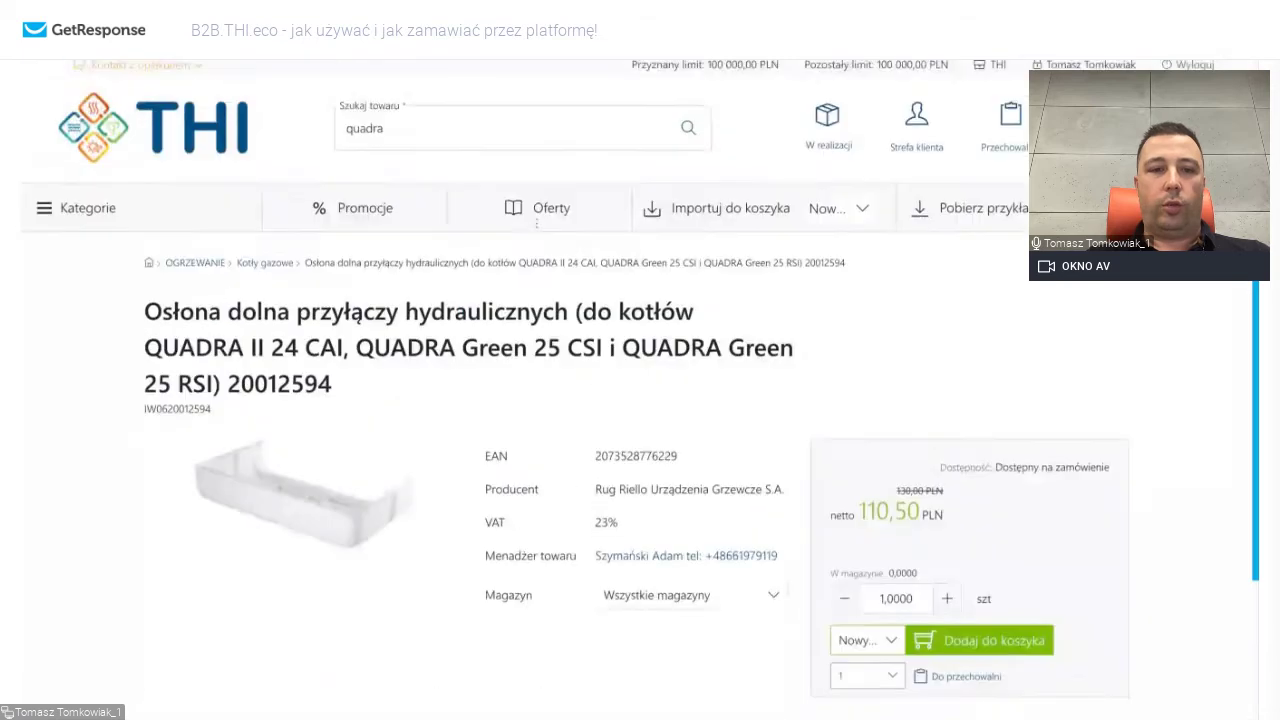
pyautogui.click(414, 136)
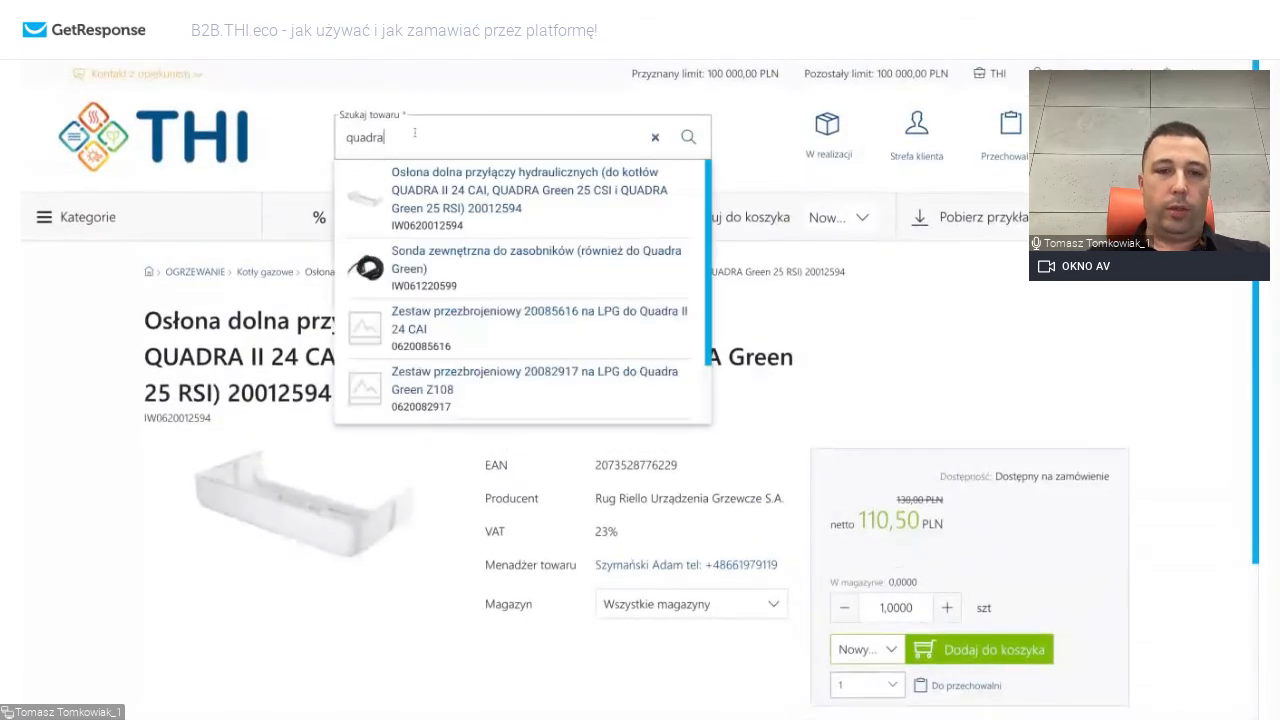
pyautogui.press('Home')
pyautogui.write('kocioł')
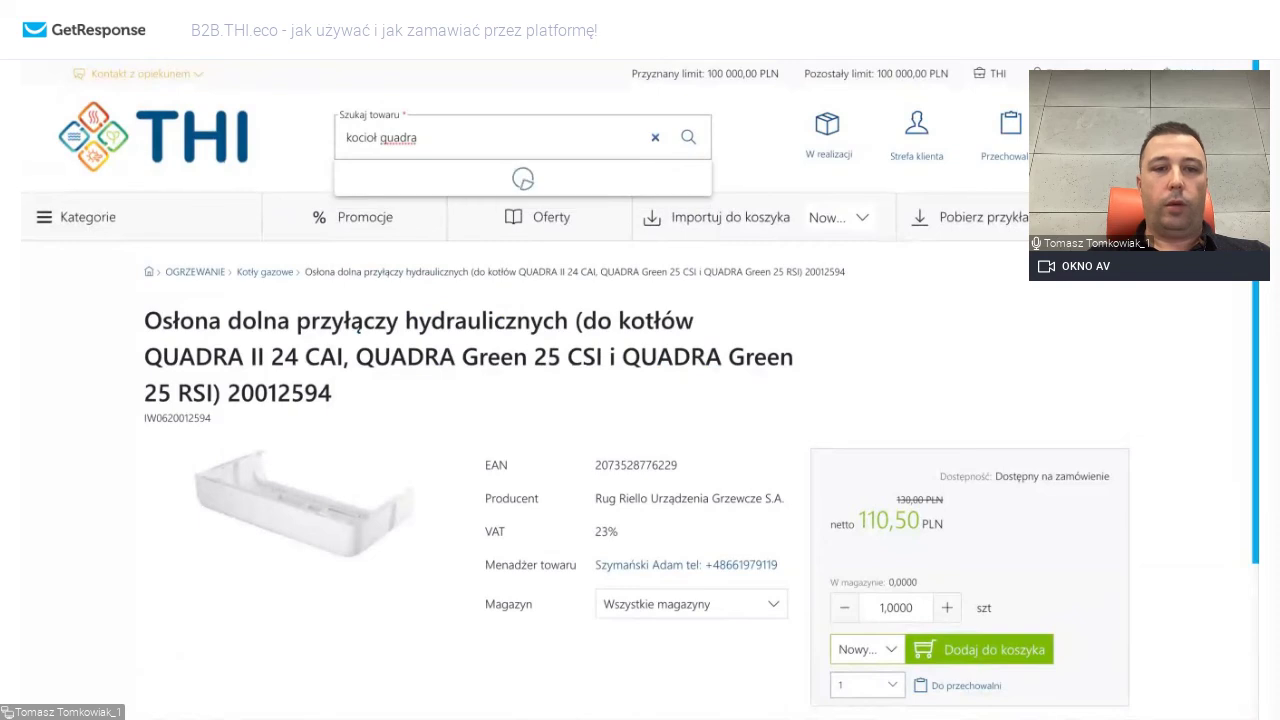
pyautogui.press('End')
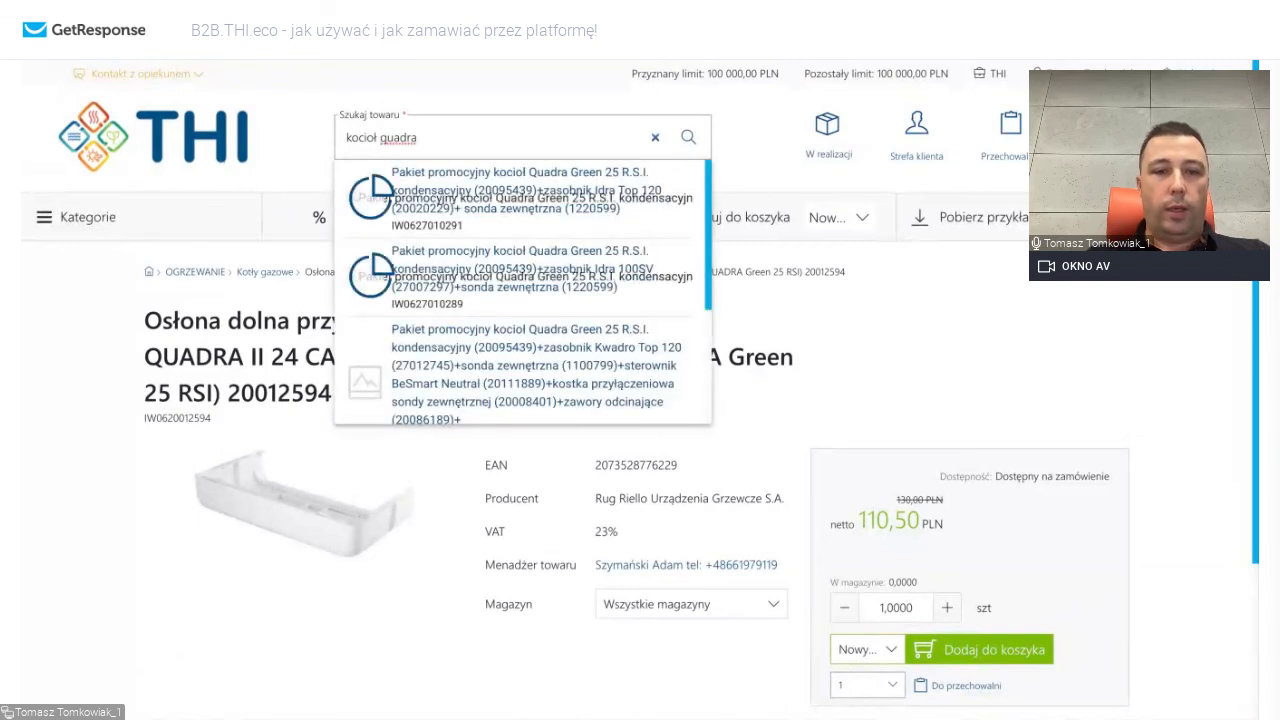
pyautogui.write('II')
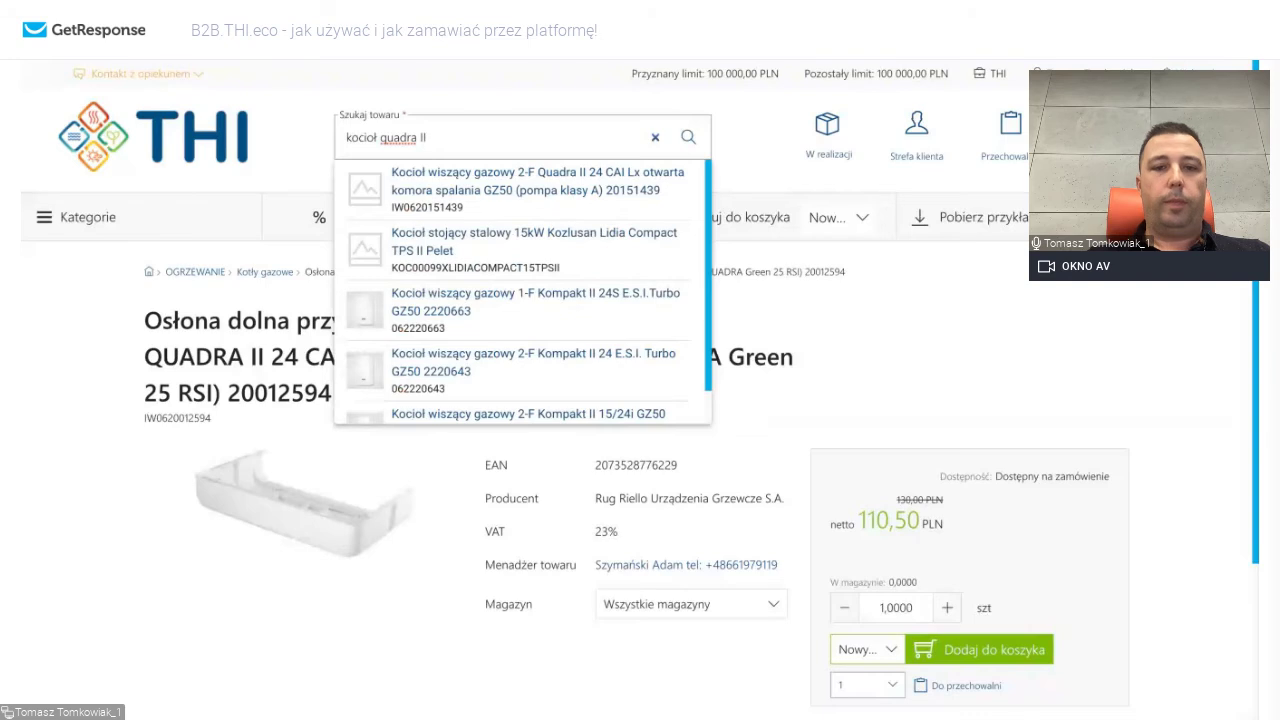
pyautogui.press('Return')
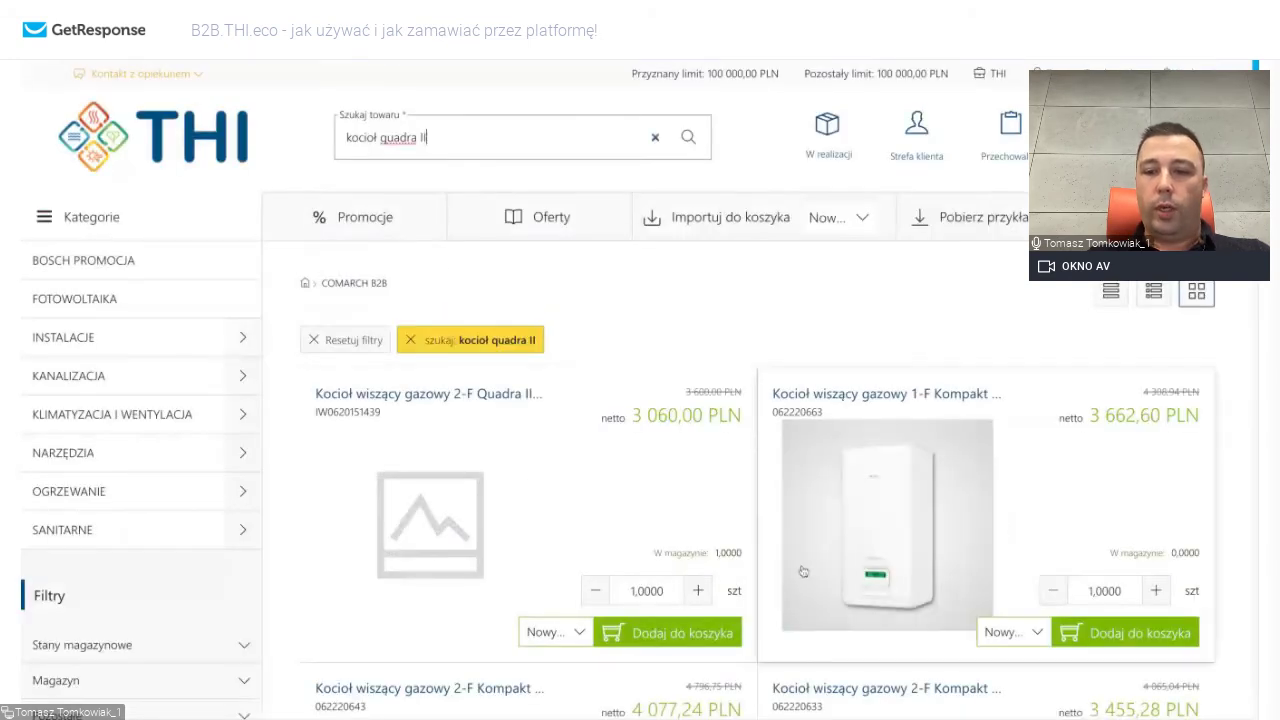
# Open the wall-hung gas boiler 2-F Quadra II 24 CAI Lx from the results and add one piece to storage list 1.
pyautogui.scroll(-1, 903, 593)
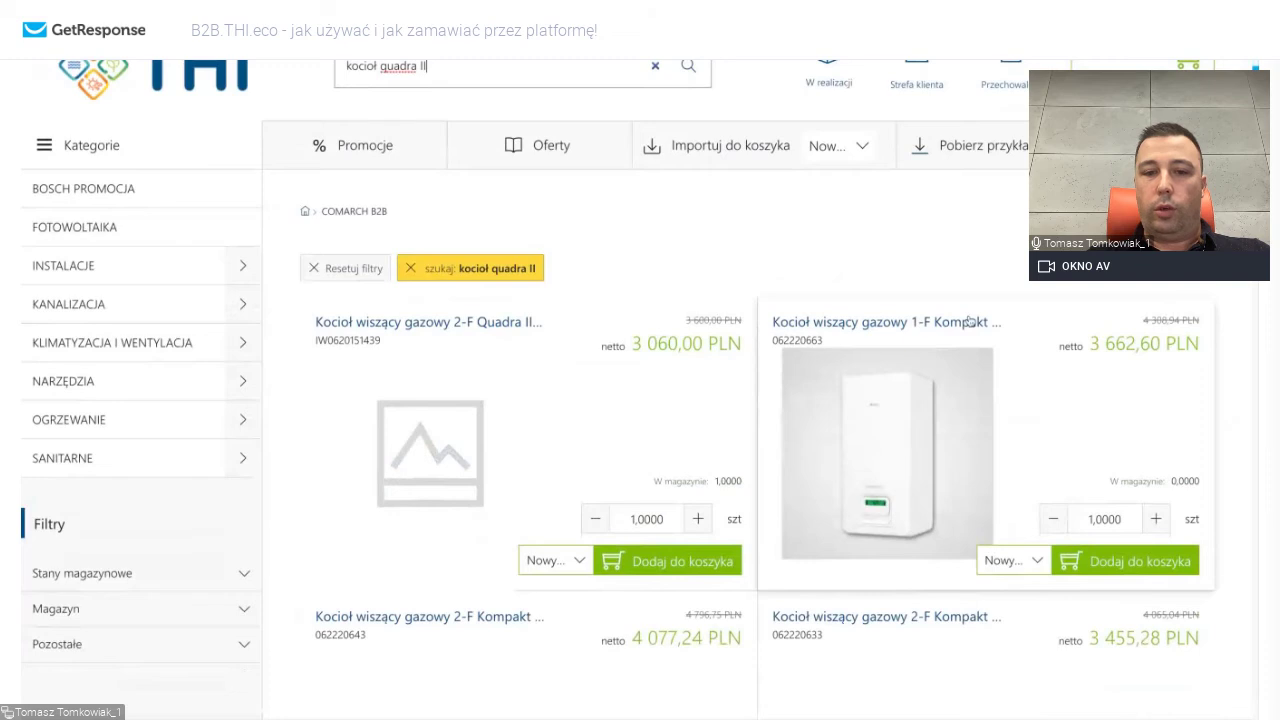
pyautogui.click(383, 325)
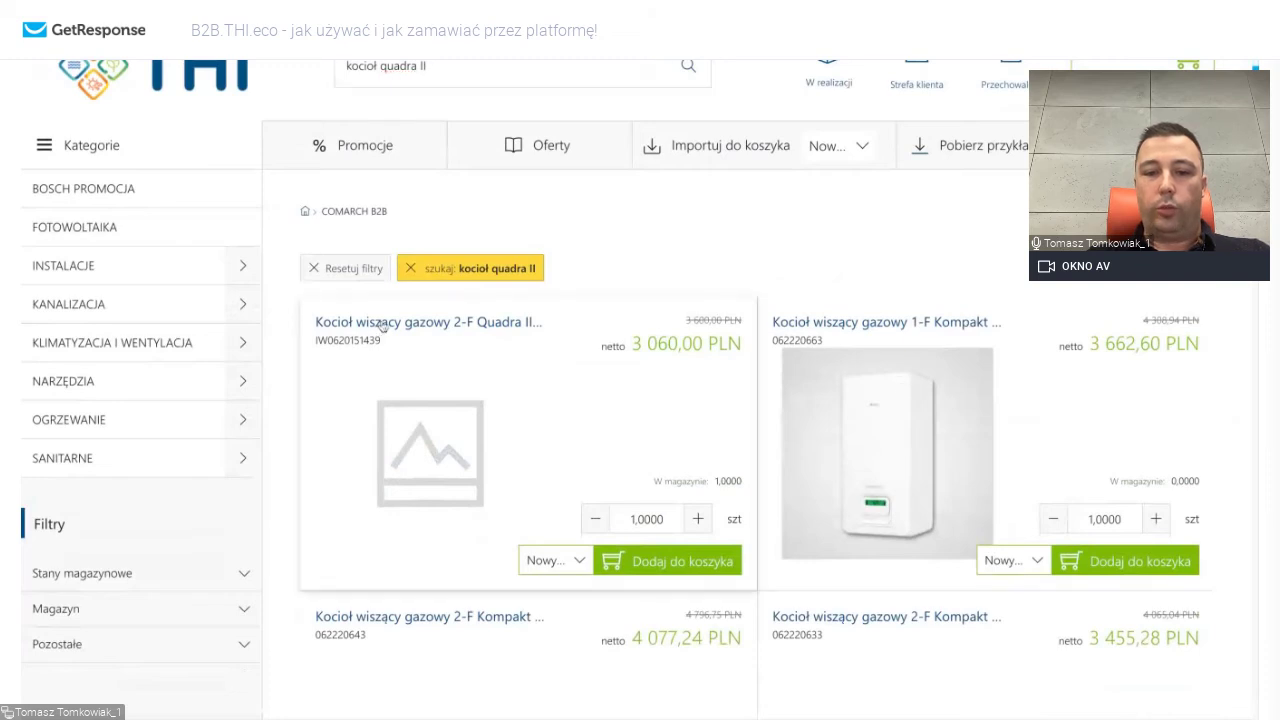
pyautogui.click(986, 651)
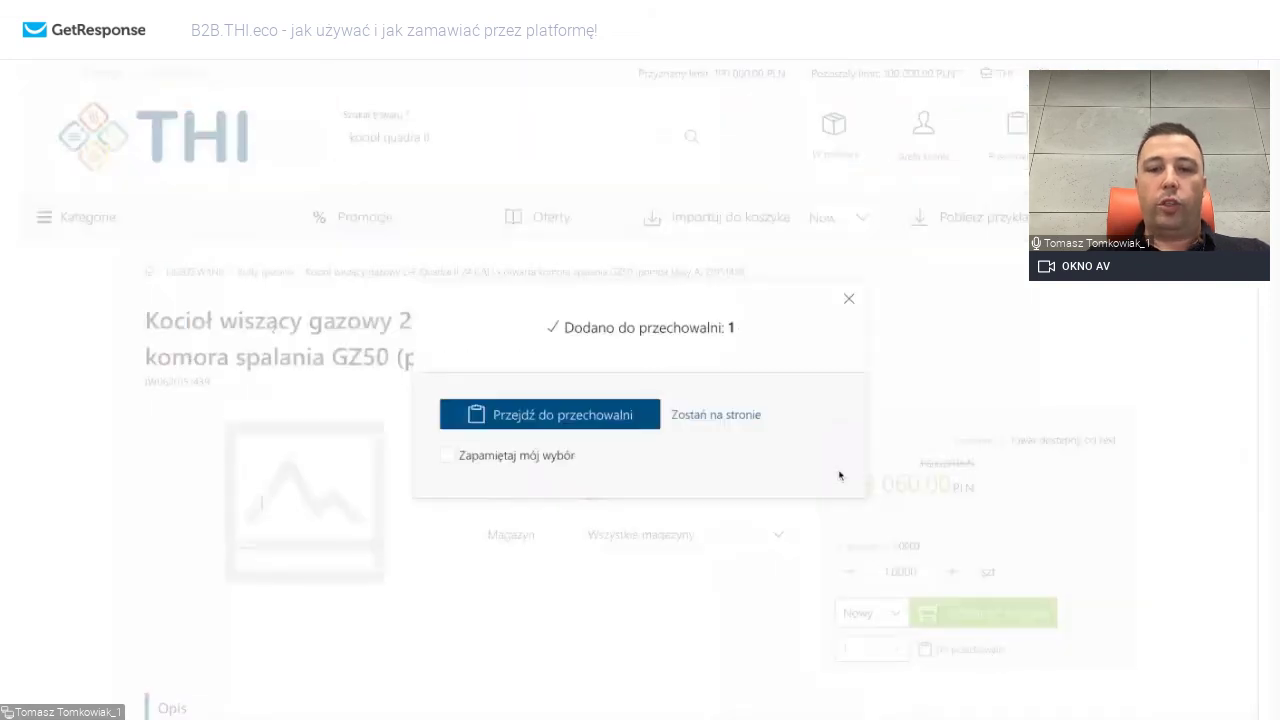
pyautogui.click(848, 298)
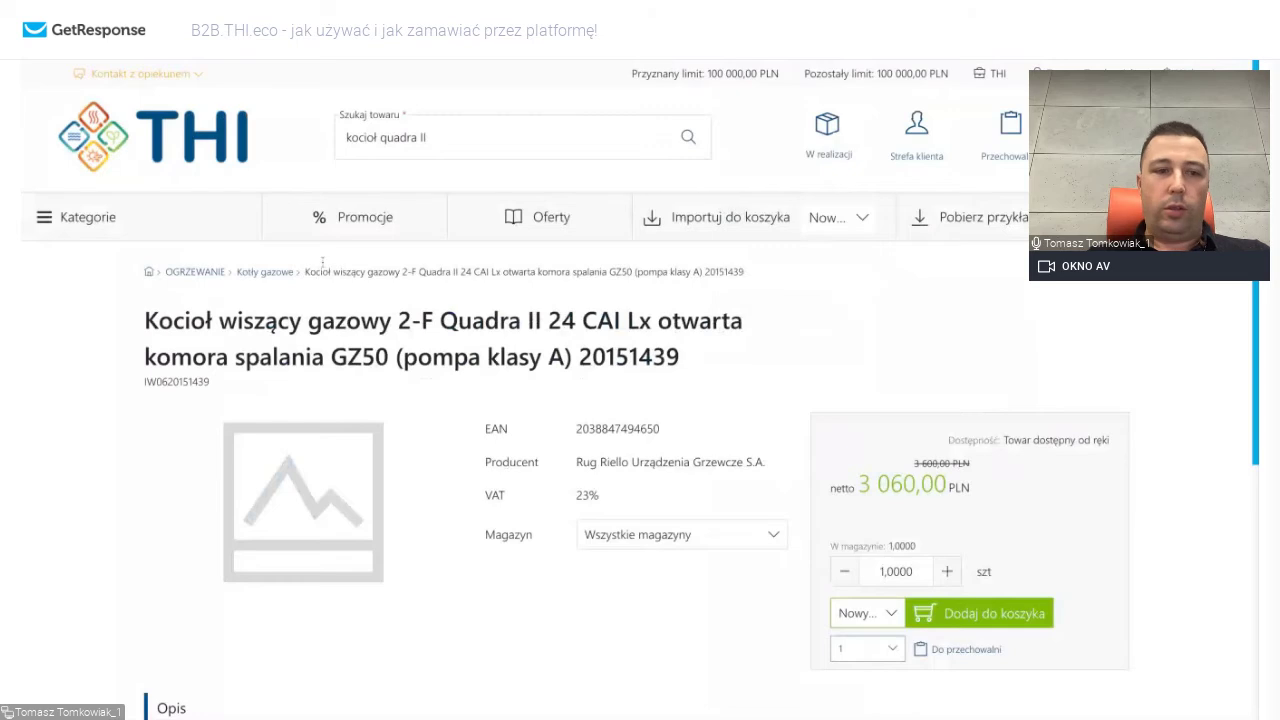
# Browse OGRZEWANIE to Rozdzielacze, add the 9-section QIK Standard II brass manifold to storage list 1, and go to that list.
pyautogui.click(92, 218)
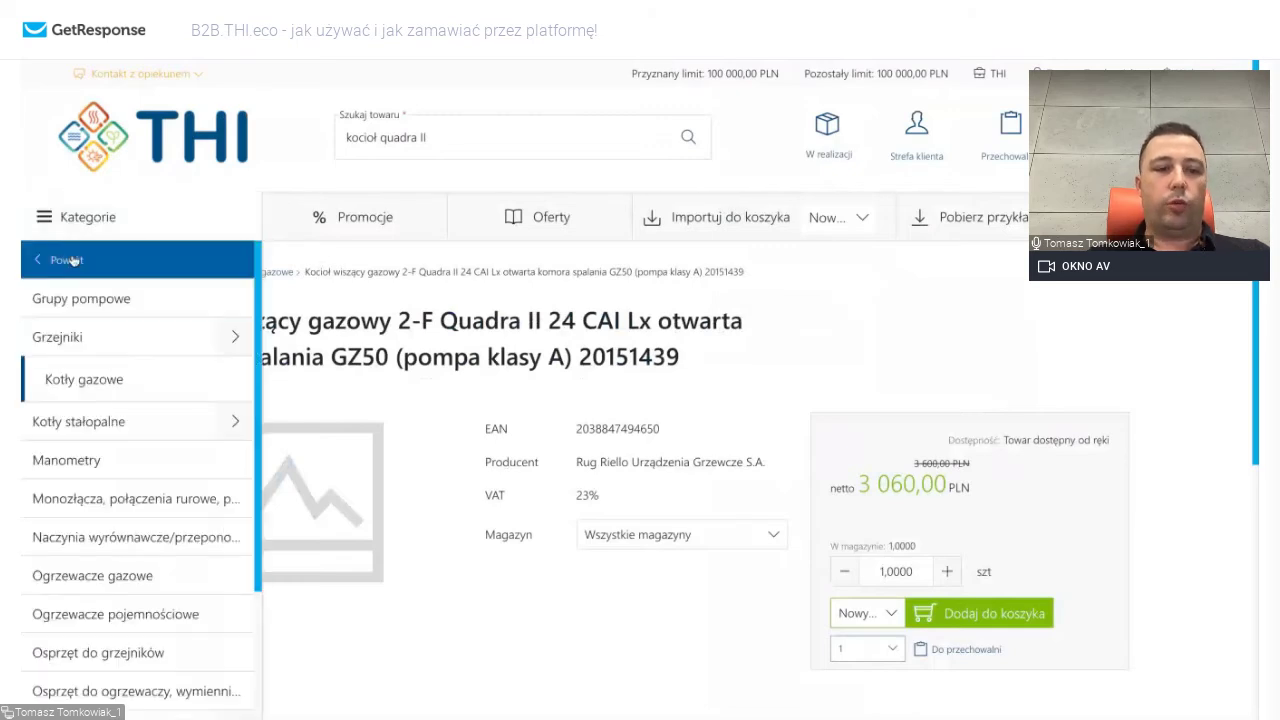
pyautogui.click(72, 260)
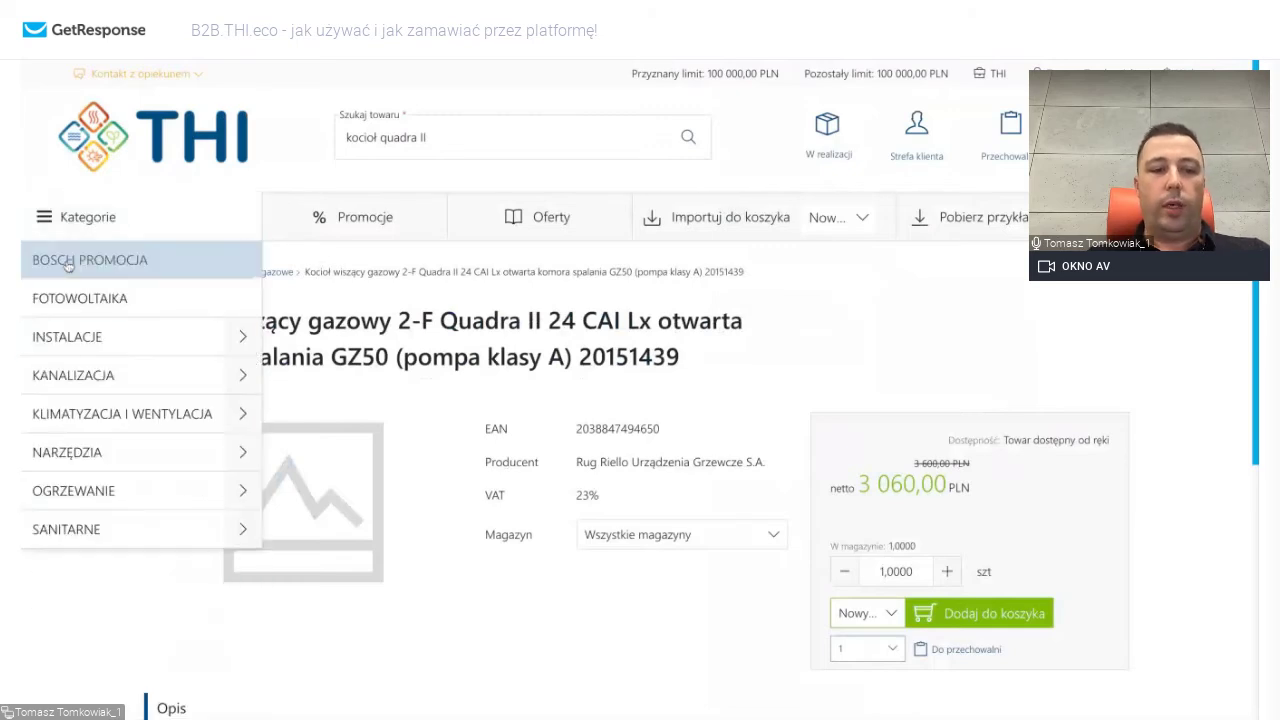
pyautogui.click(240, 493)
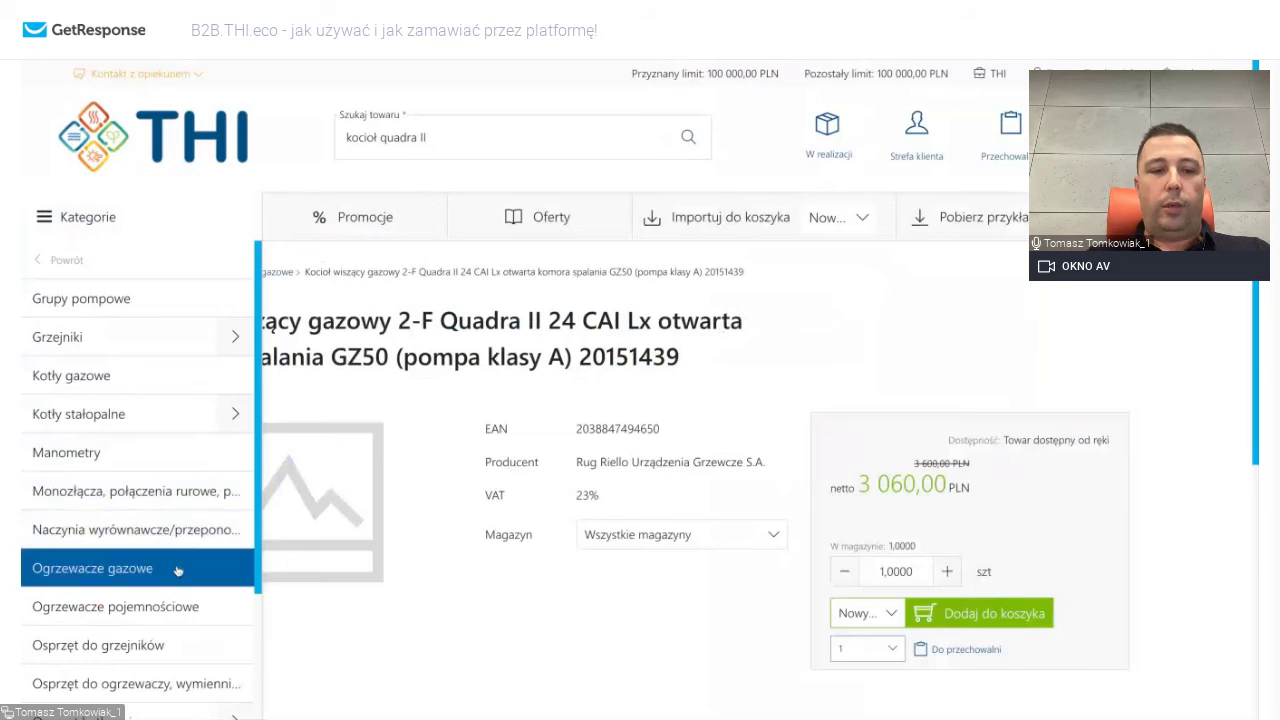
pyautogui.scroll(-3, 158, 620)
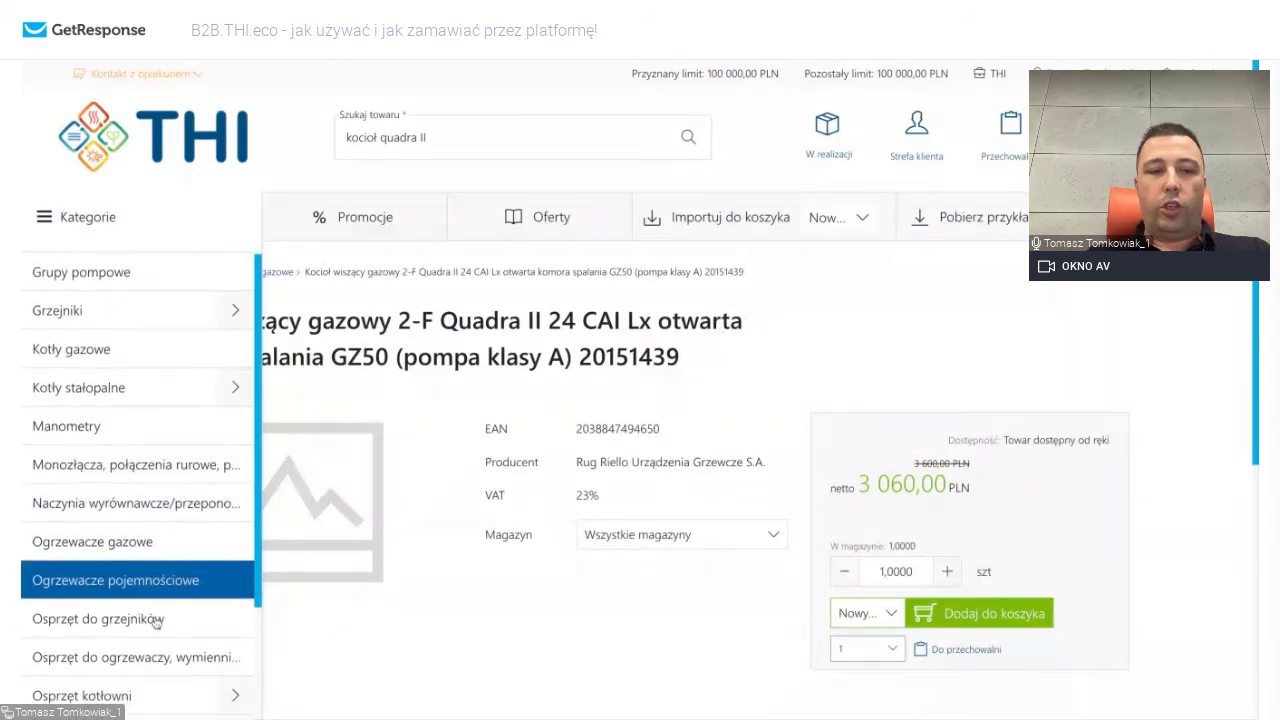
pyautogui.scroll(-5, 156, 622)
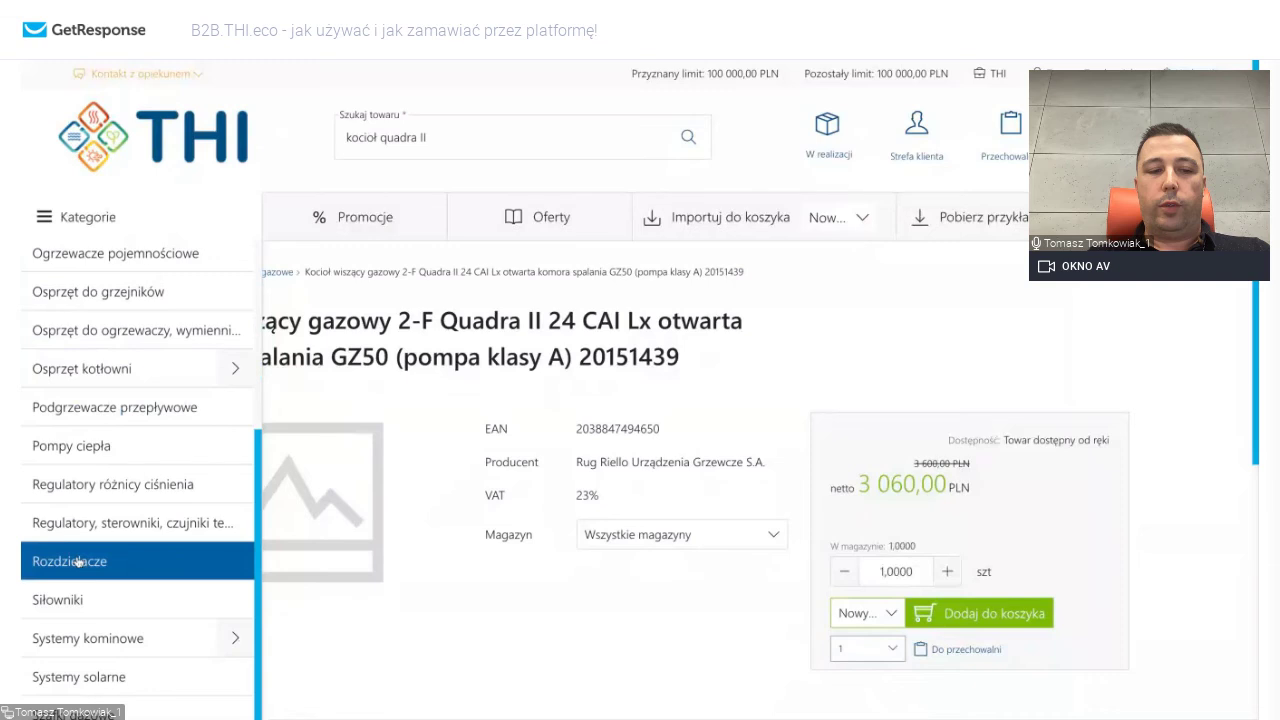
pyautogui.click(78, 563)
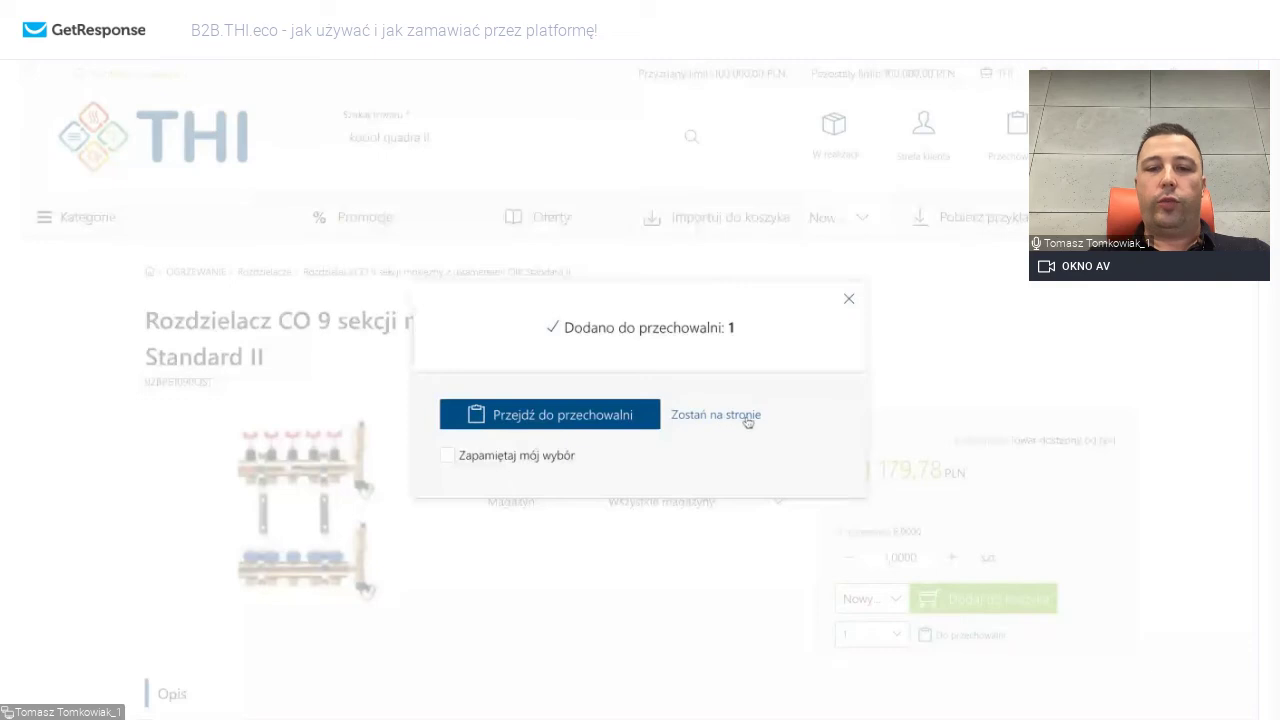
pyautogui.click(634, 413)
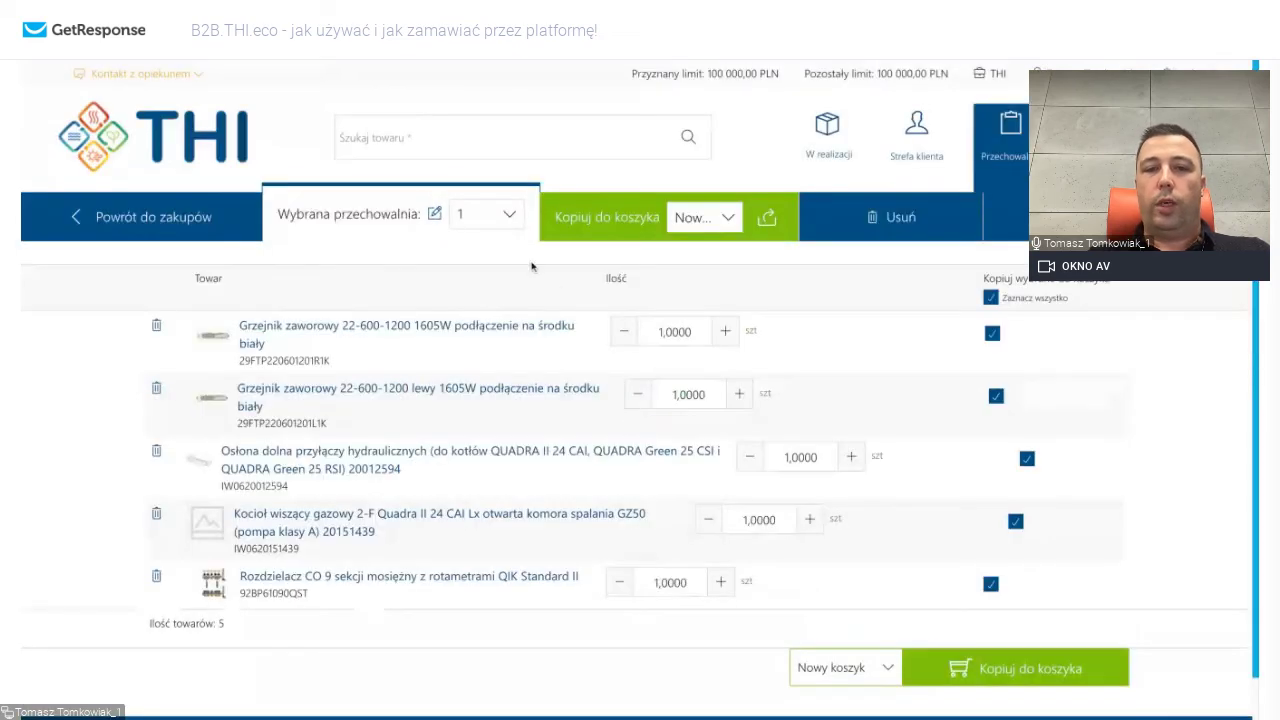
# Rename the selected storage list to "DOMEK TYP 45m2" and save the name.
pyautogui.click(434, 214)
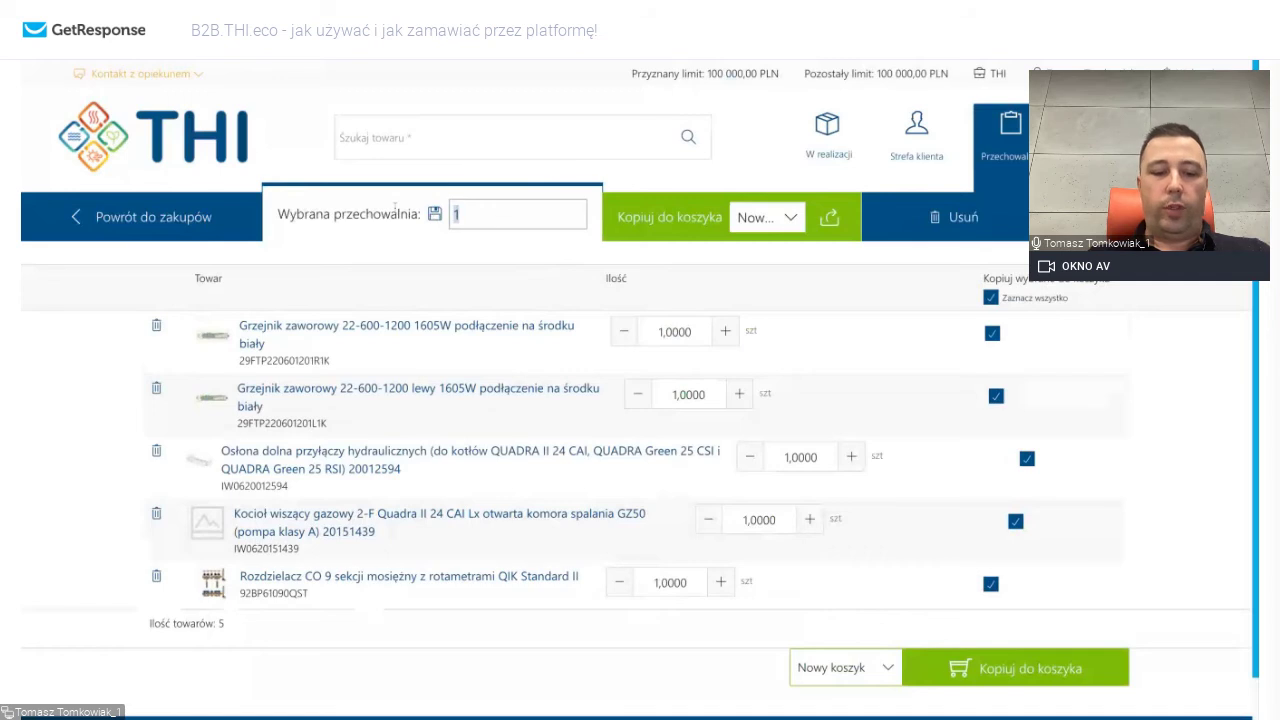
pyautogui.write('DOME')
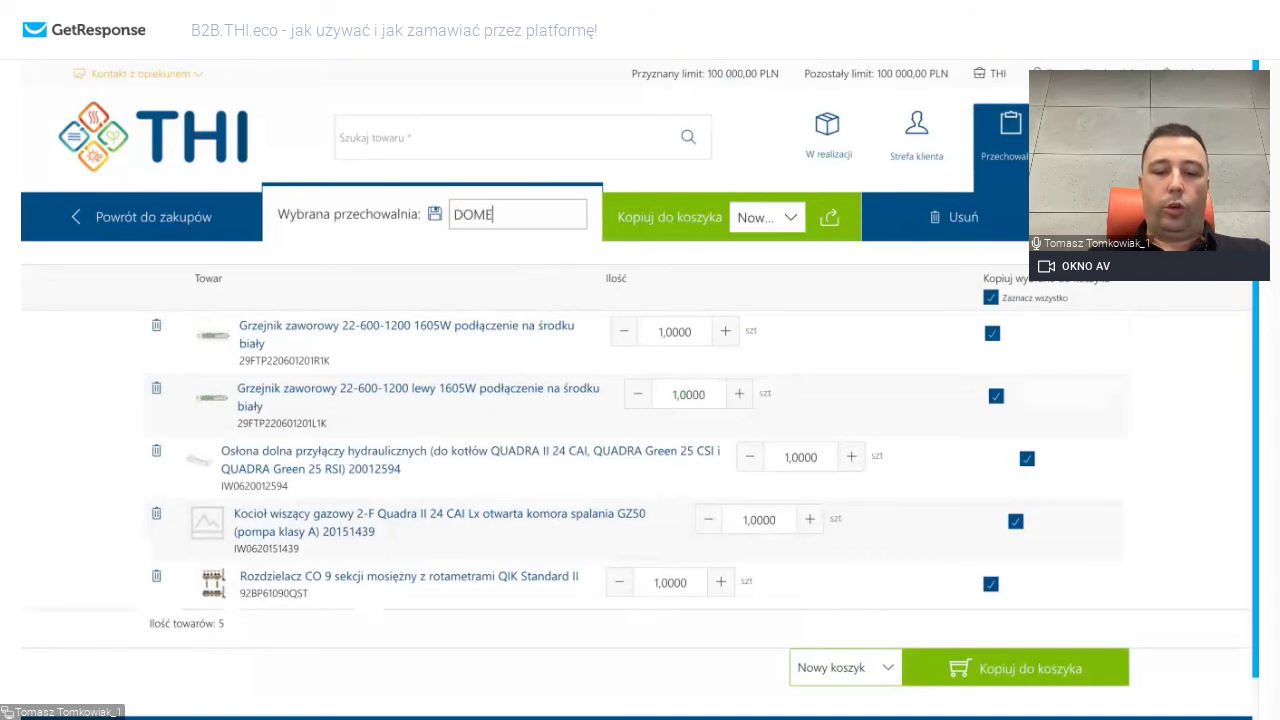
pyautogui.write('K TYP ')
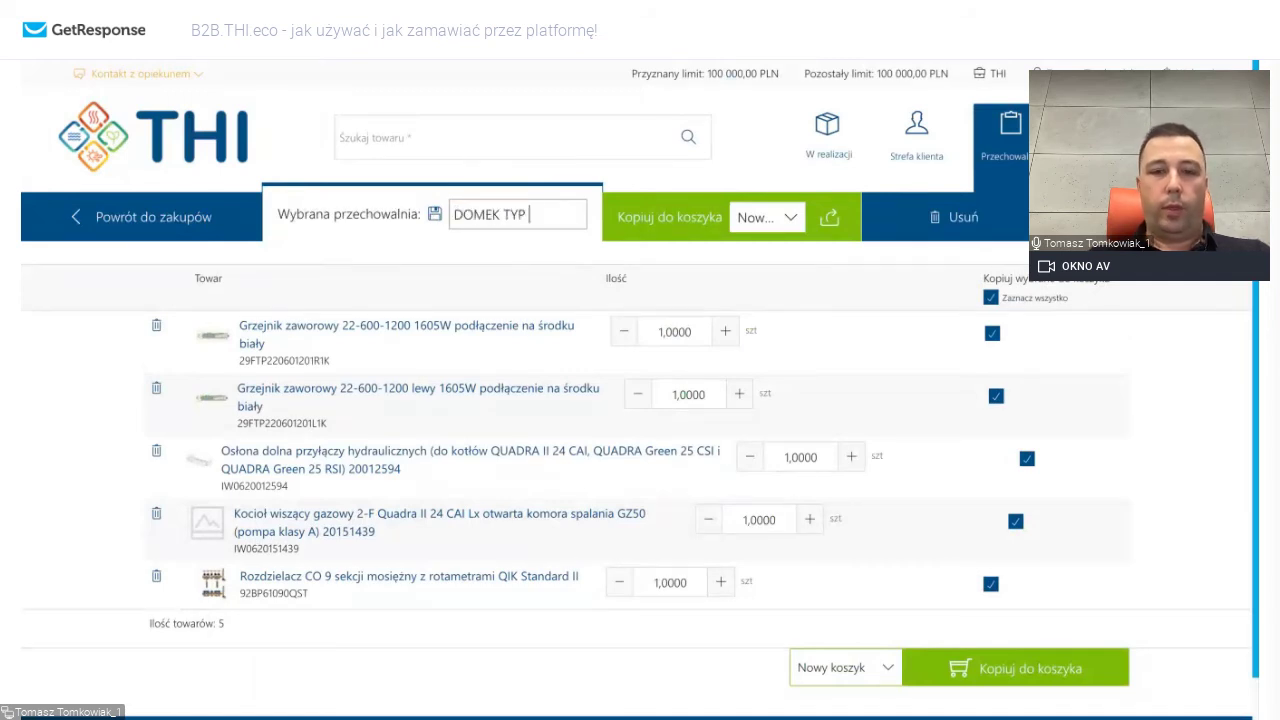
pyautogui.write('45m2')
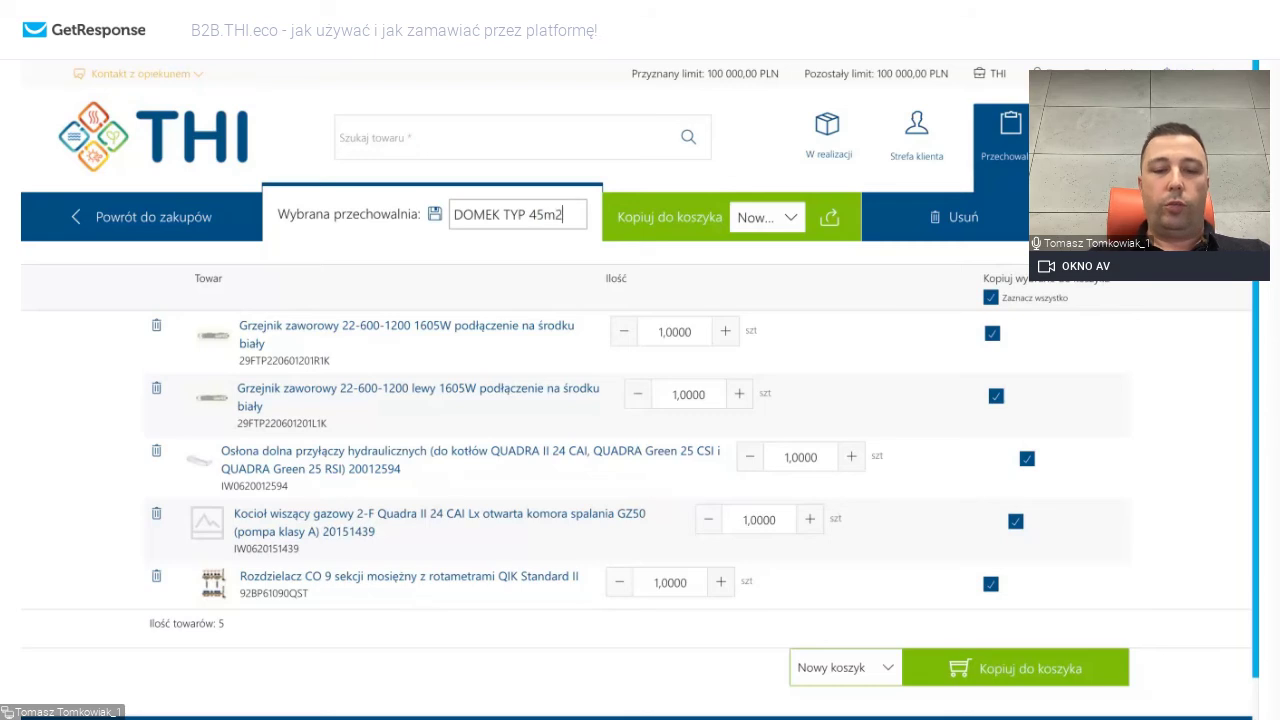
pyautogui.press('Return')
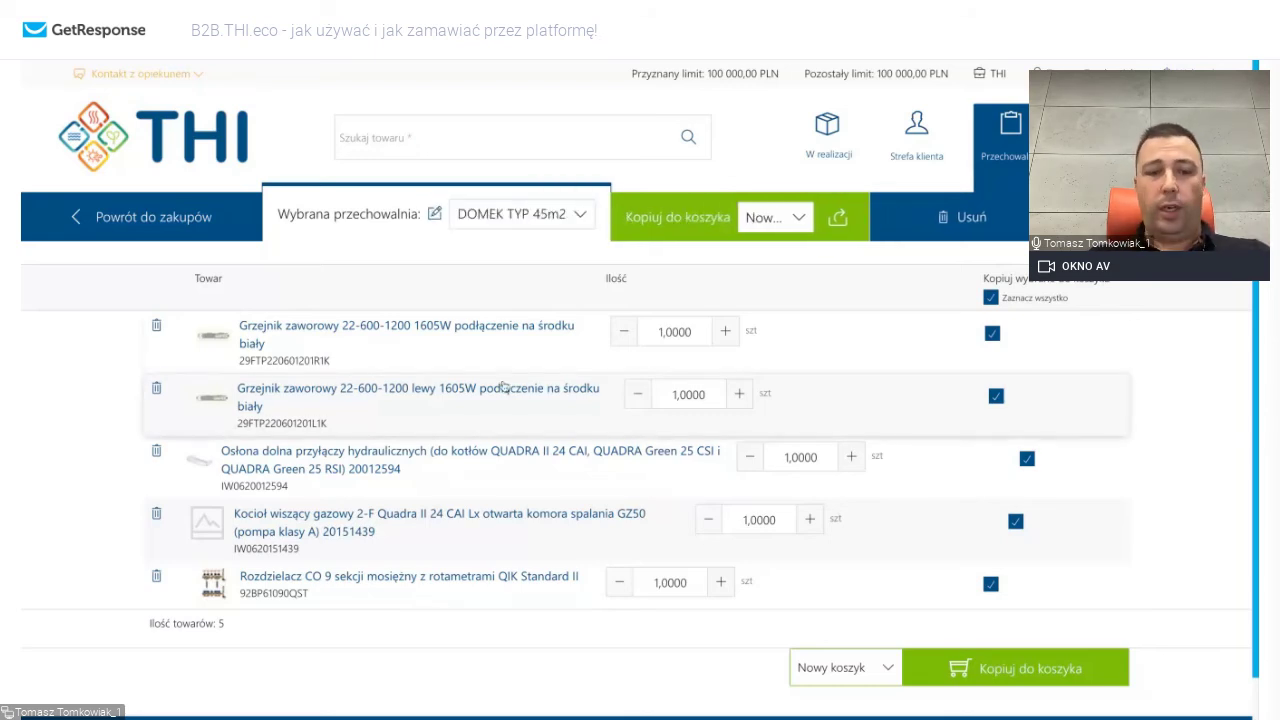
# Set the quantity of both 22-600-1200 valve radiators in the storage list to 4 pieces each.
pyautogui.click(727, 334)
pyautogui.click(728, 336)
pyautogui.click(729, 338)
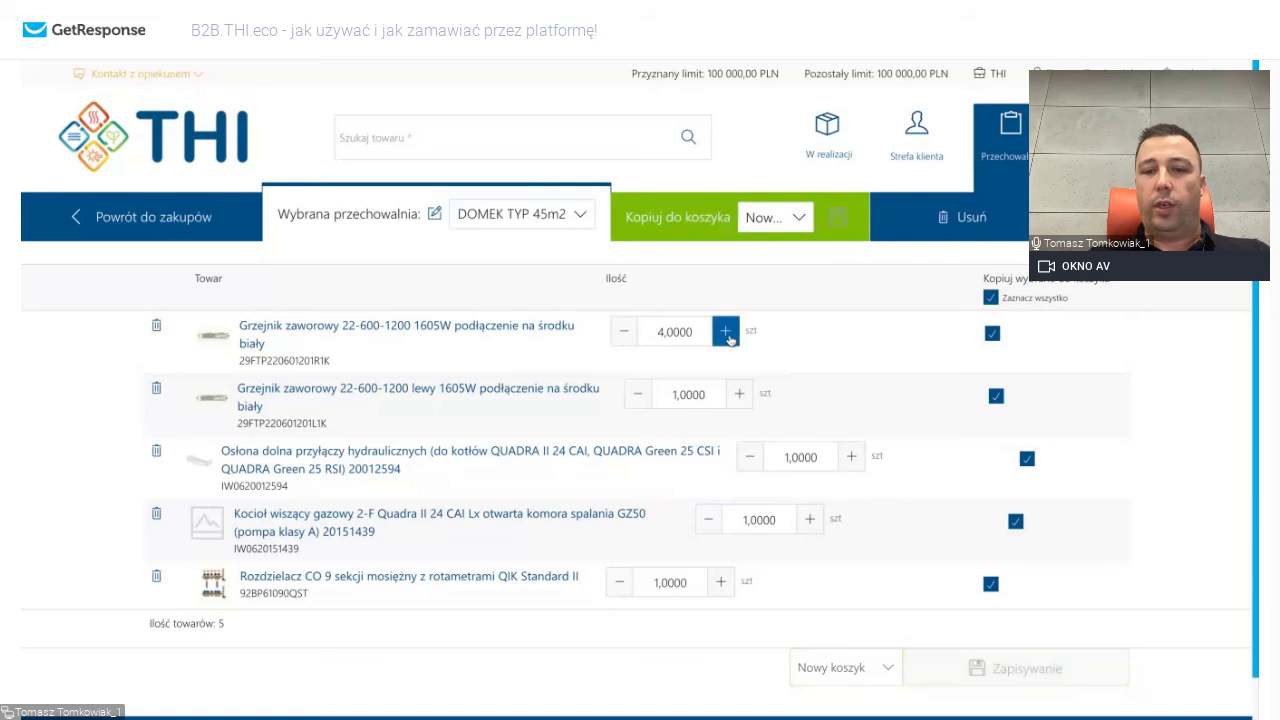
pyautogui.click(739, 394)
pyautogui.click(739, 394)
pyautogui.click(739, 394)
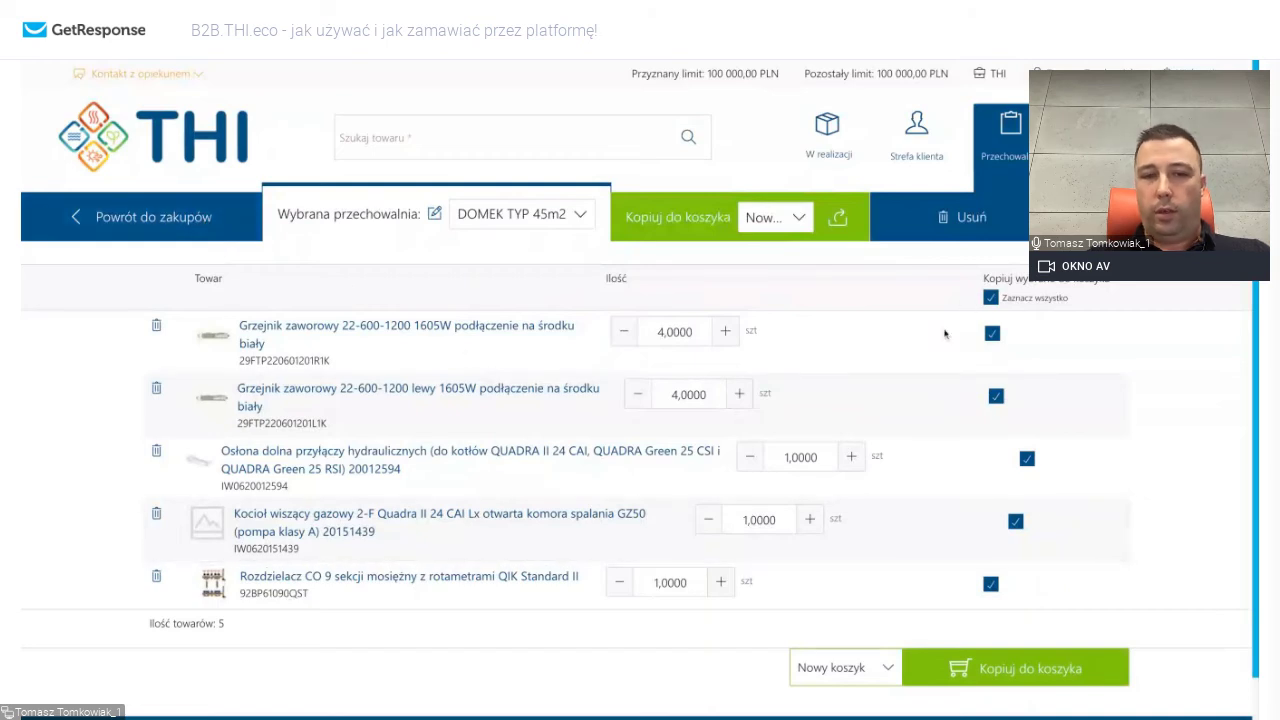
# Copy all selected products from the storage list to a new cart (Nowy koszyk) and close the confirmation.
pyautogui.click(1042, 675)
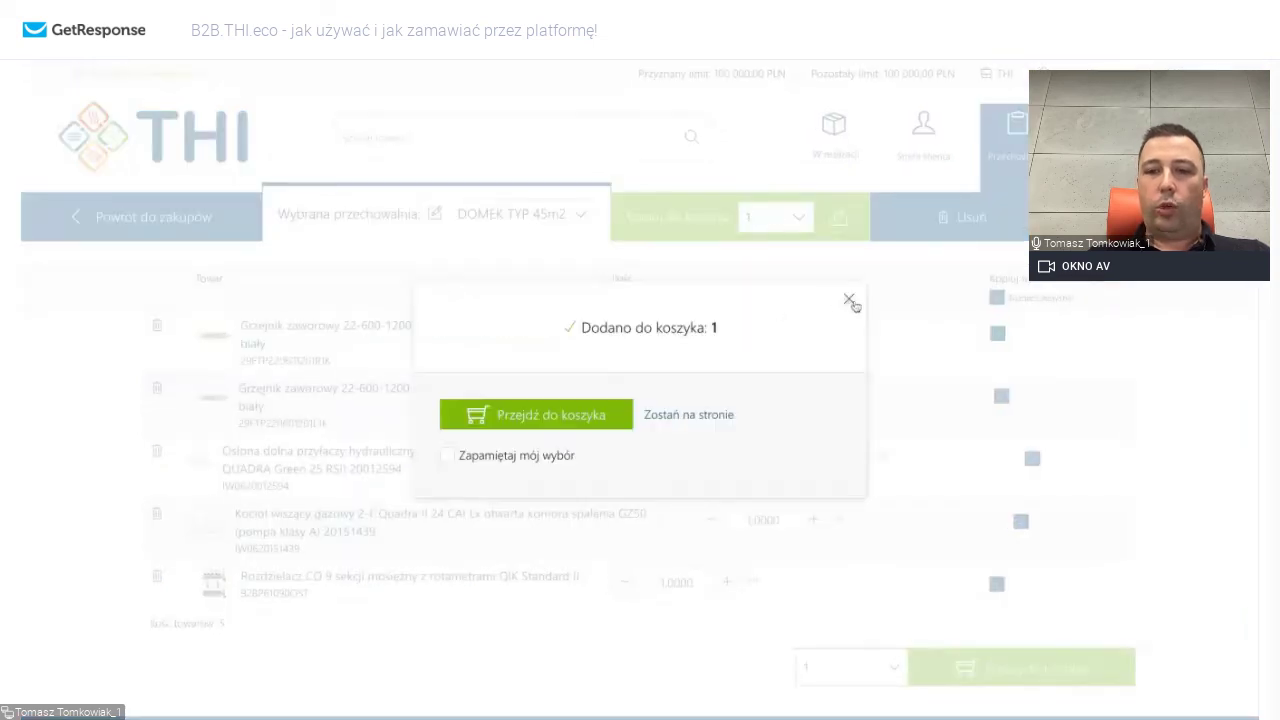
pyautogui.click(849, 300)
pyautogui.moveTo(1012, 125)
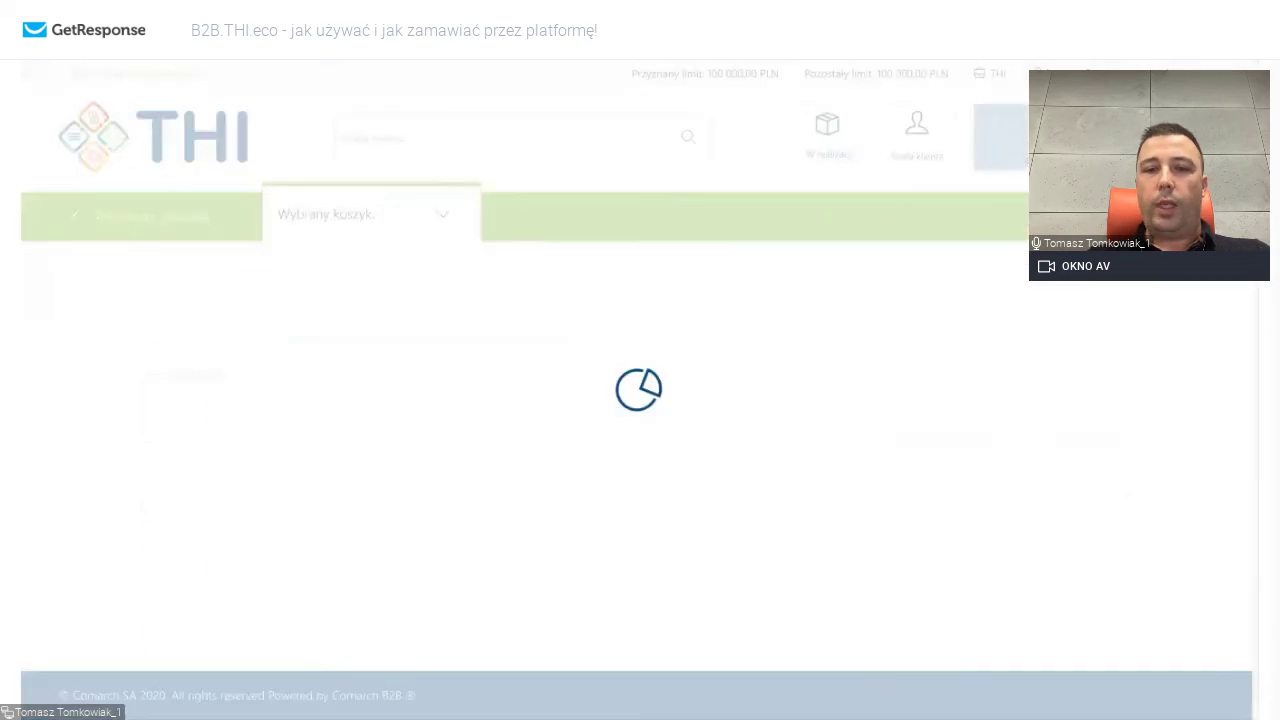
# Review the copied products and totals in cart 1, and go back to the storage lists.
pyautogui.scroll(-5, 785, 427)
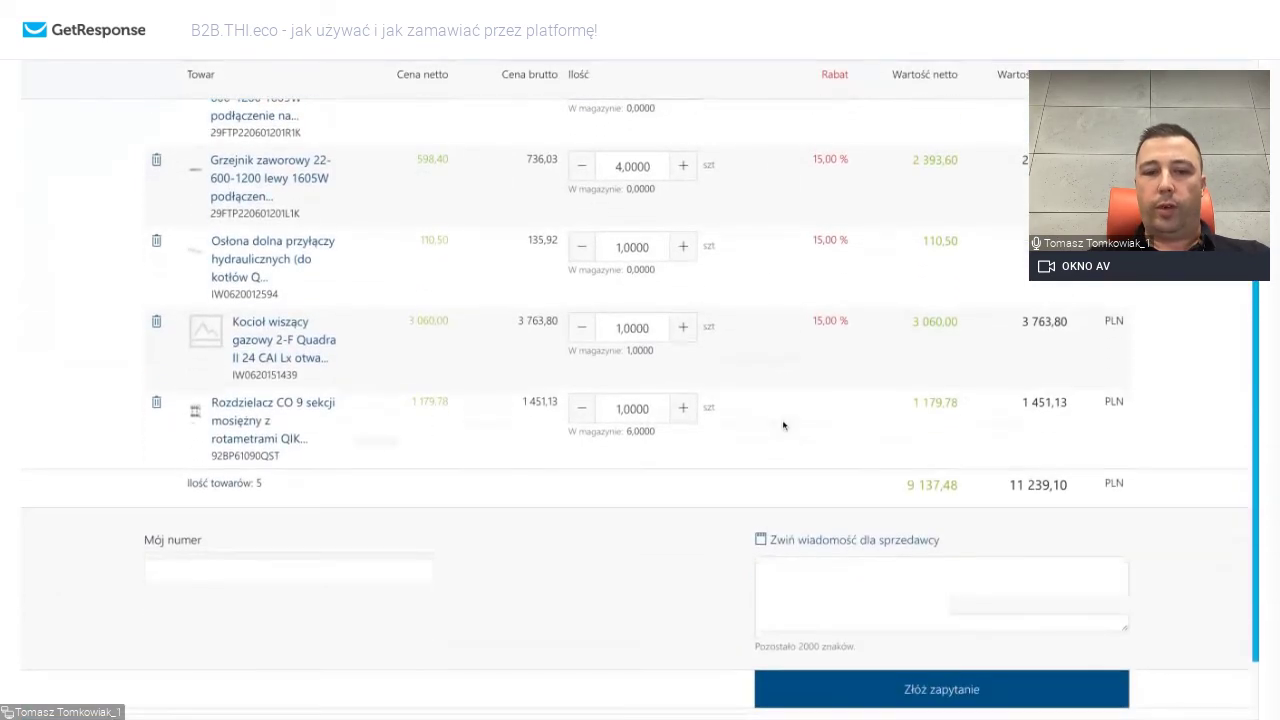
pyautogui.scroll(5, 783, 426)
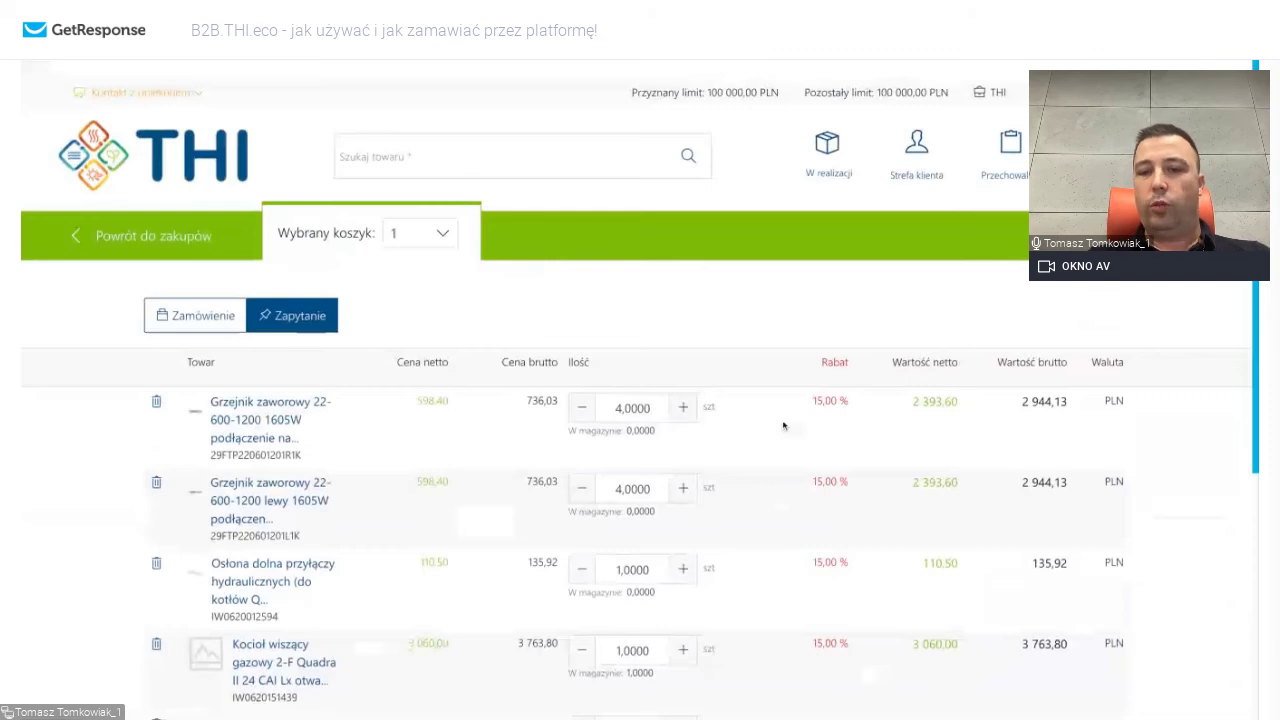
pyautogui.click(1010, 150)
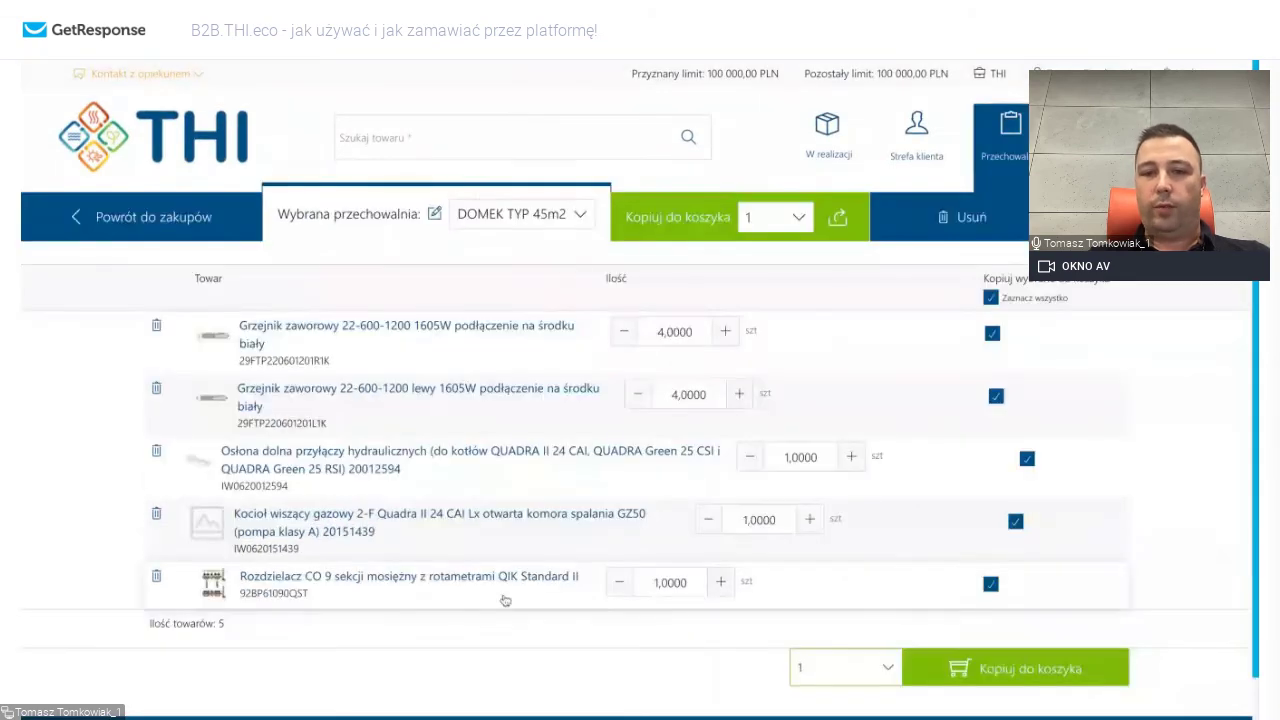
# Search the shop for "genia", add the Pakiet systemowy OZE Nr 03 GeniaAir Split heat pump set to a new storage list, and open that list.
pyautogui.click(128, 151)
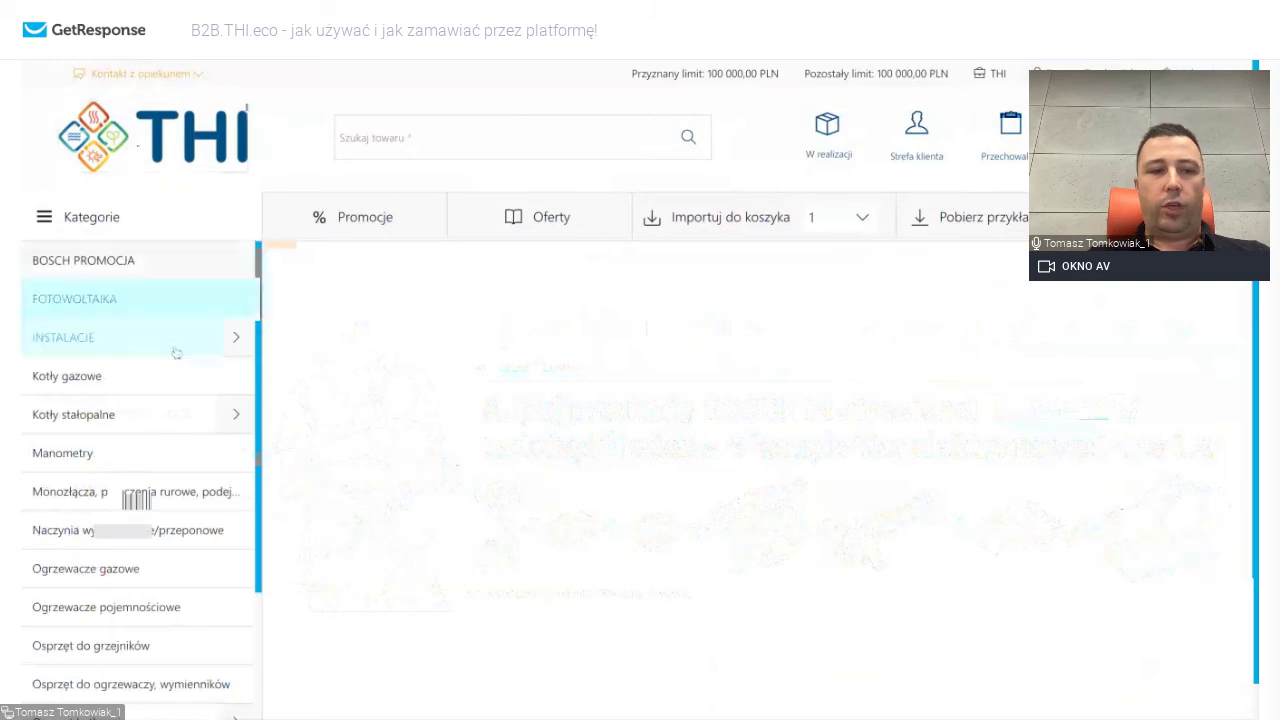
pyautogui.click(399, 137)
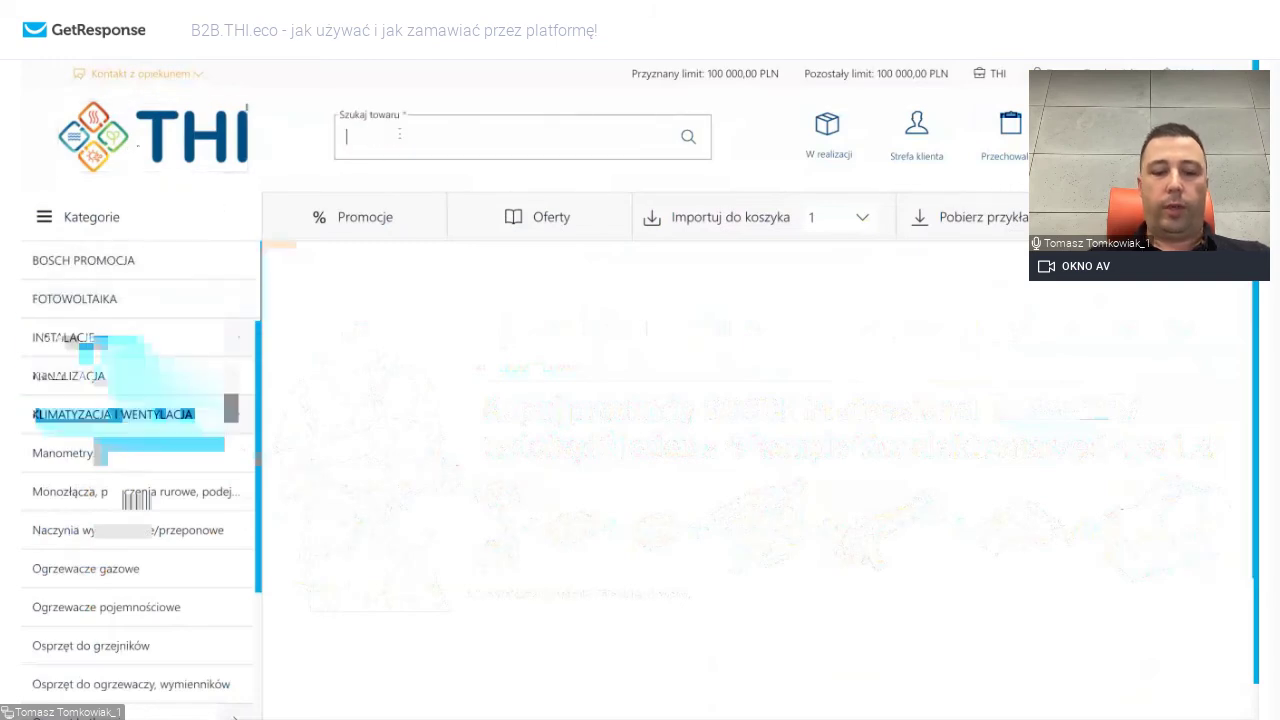
pyautogui.write('enia')
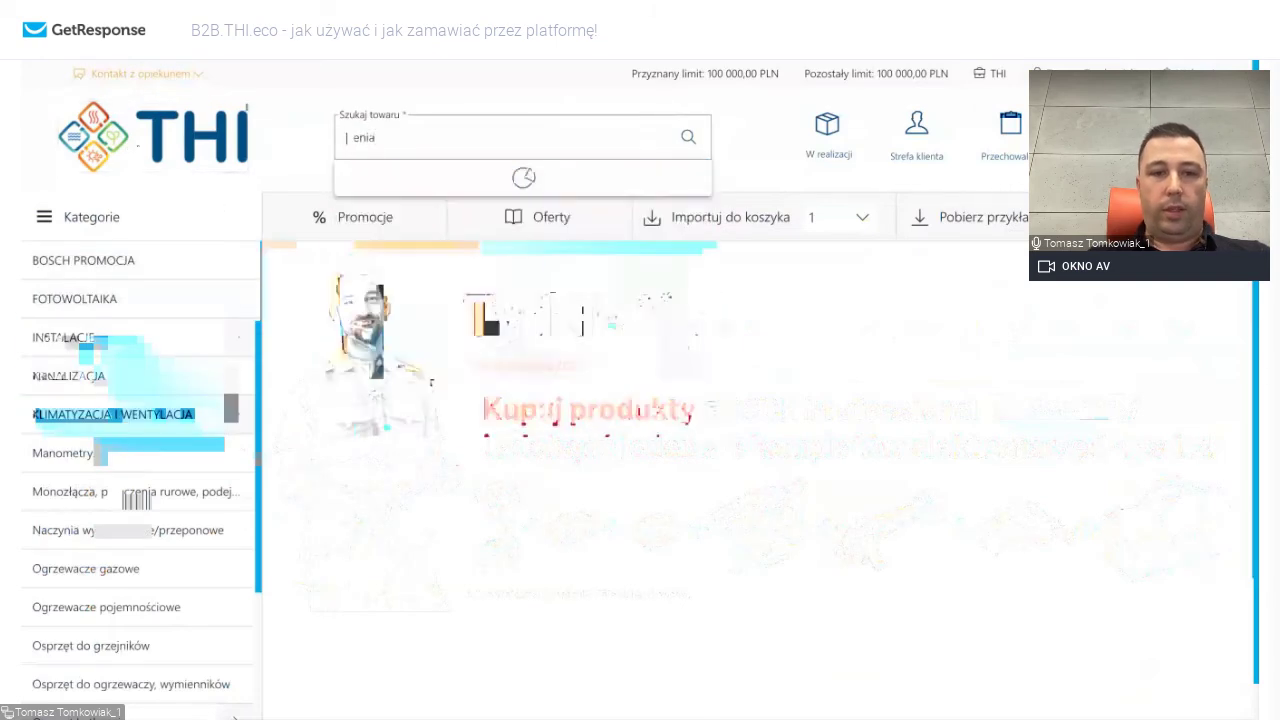
pyautogui.click(511, 205)
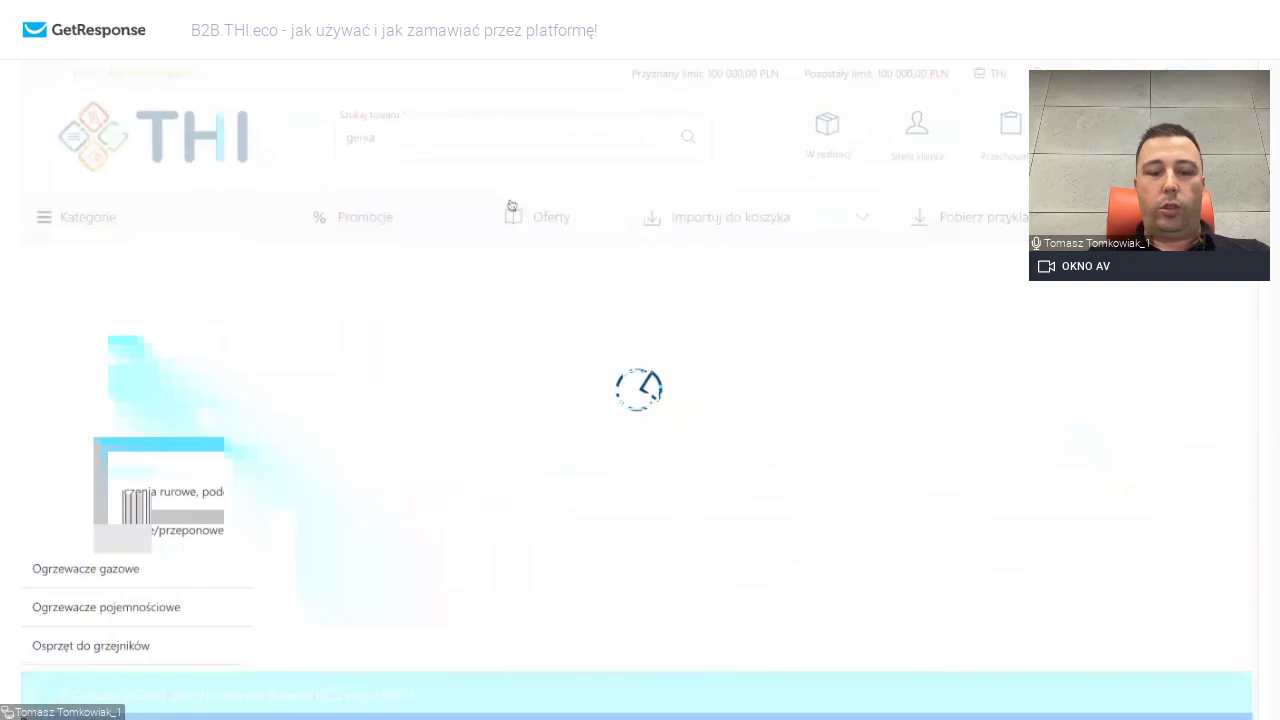
pyautogui.scroll(-2, 573, 482)
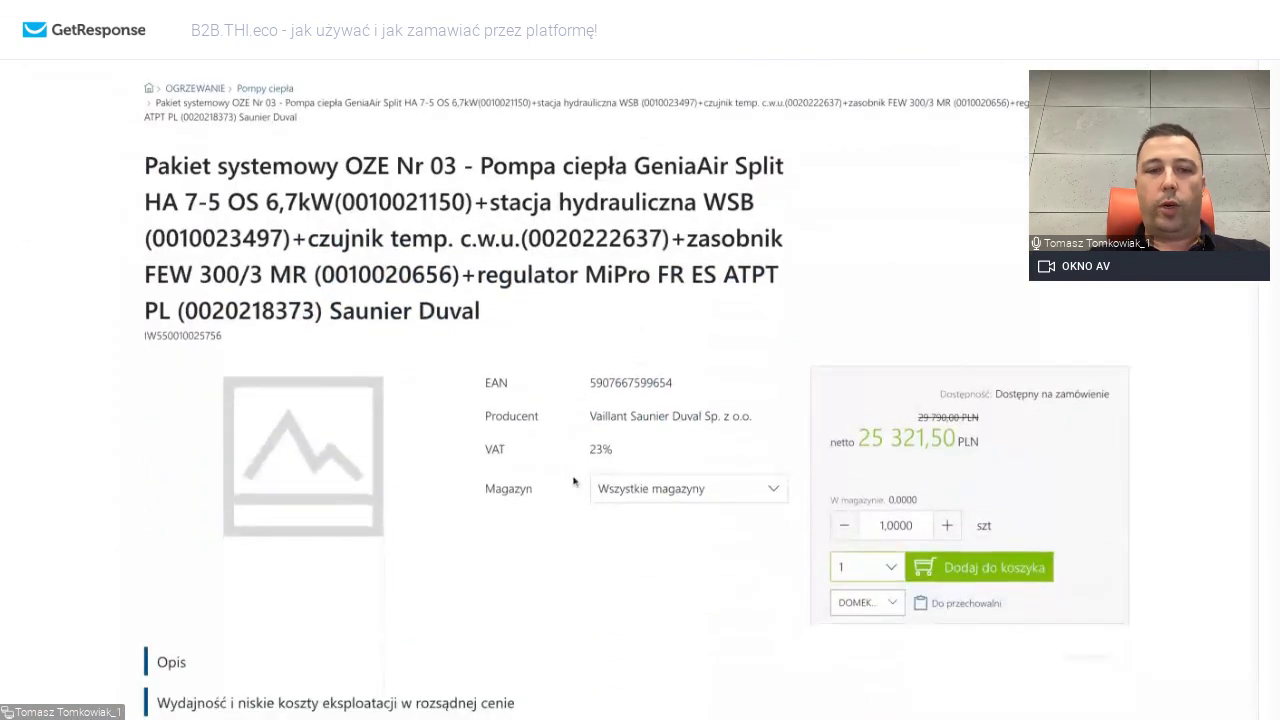
pyautogui.click(887, 604)
pyautogui.click(886, 662)
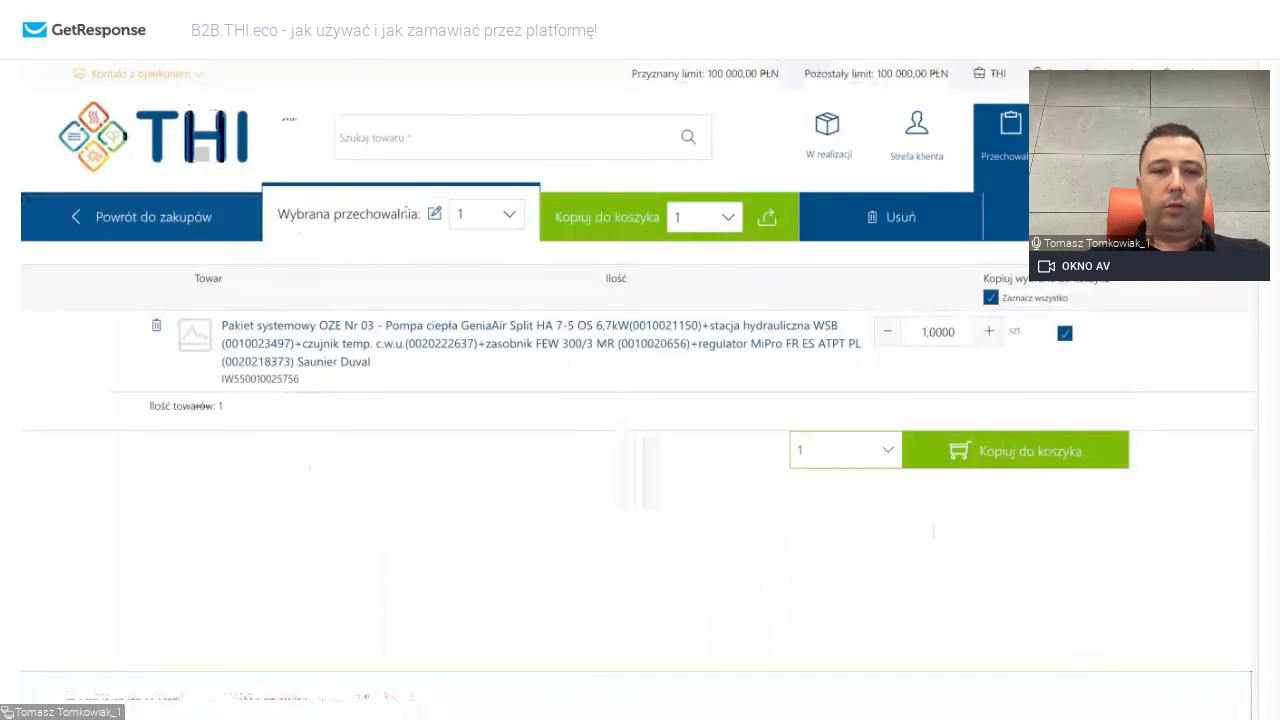
# Rename the new storage list holding the heat pump set to "DOMEK LUX" and save the name.
pyautogui.click(434, 217)
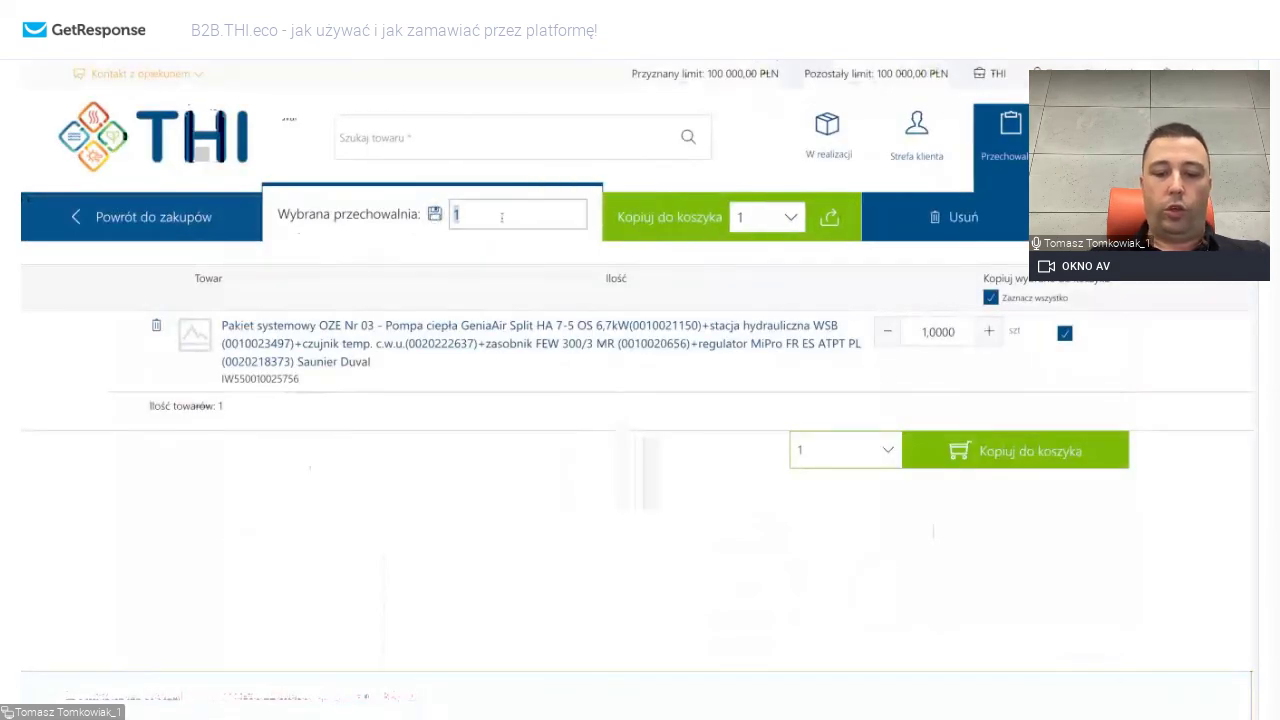
pyautogui.write('DOMEK LUX')
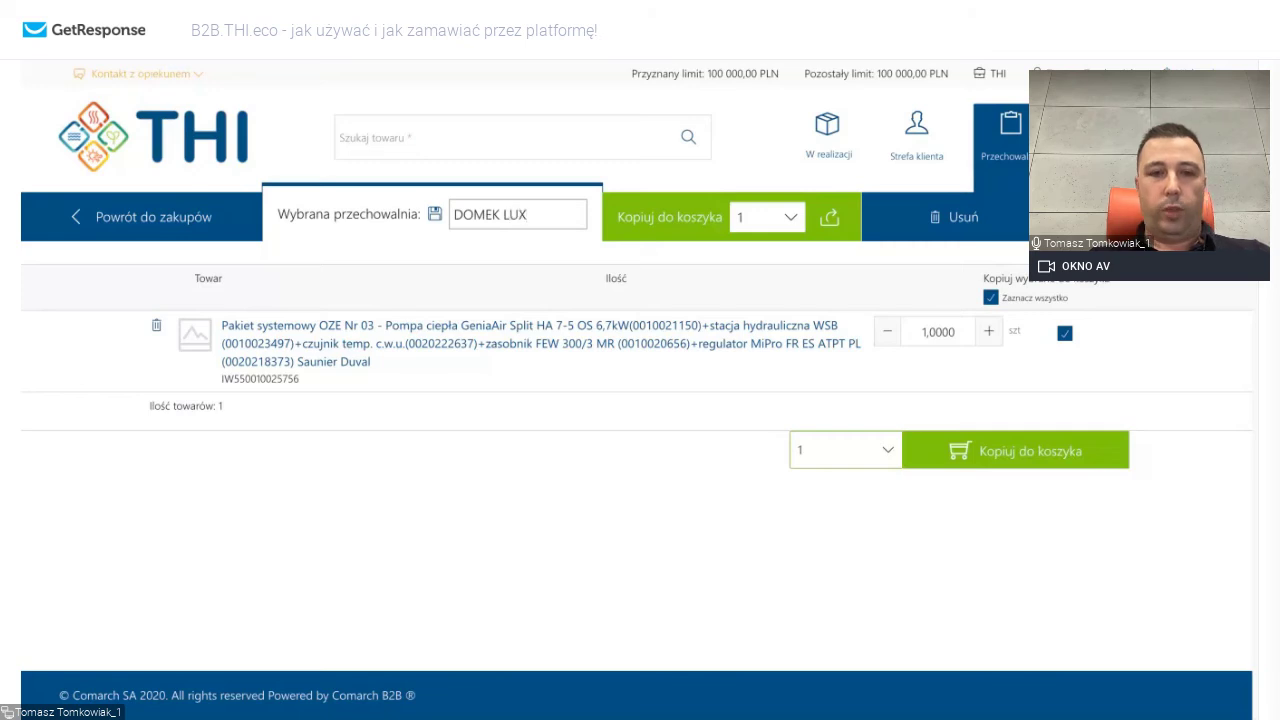
pyautogui.press('Return')
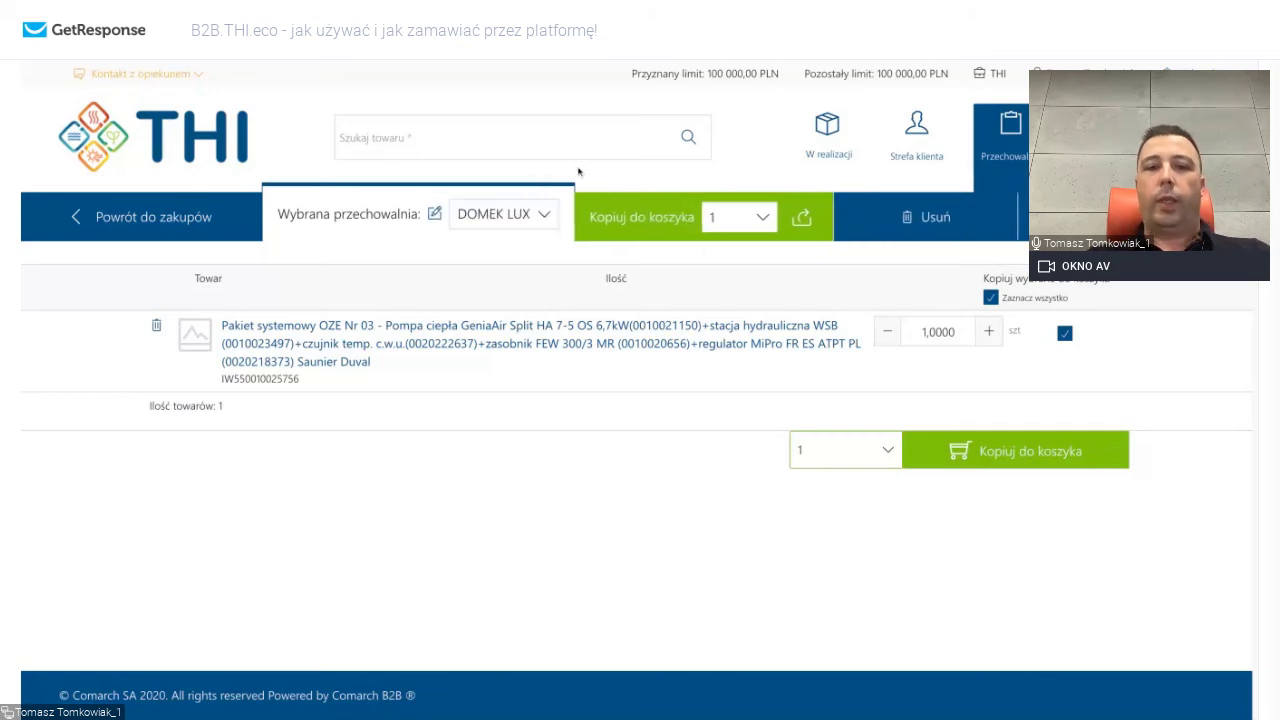
# Switch back and forth between the storage lists DOMEK TYP 45m2 and DOMEK LUX, finishing on DOMEK TYP 45m2.
pyautogui.click(538, 220)
pyautogui.click(511, 276)
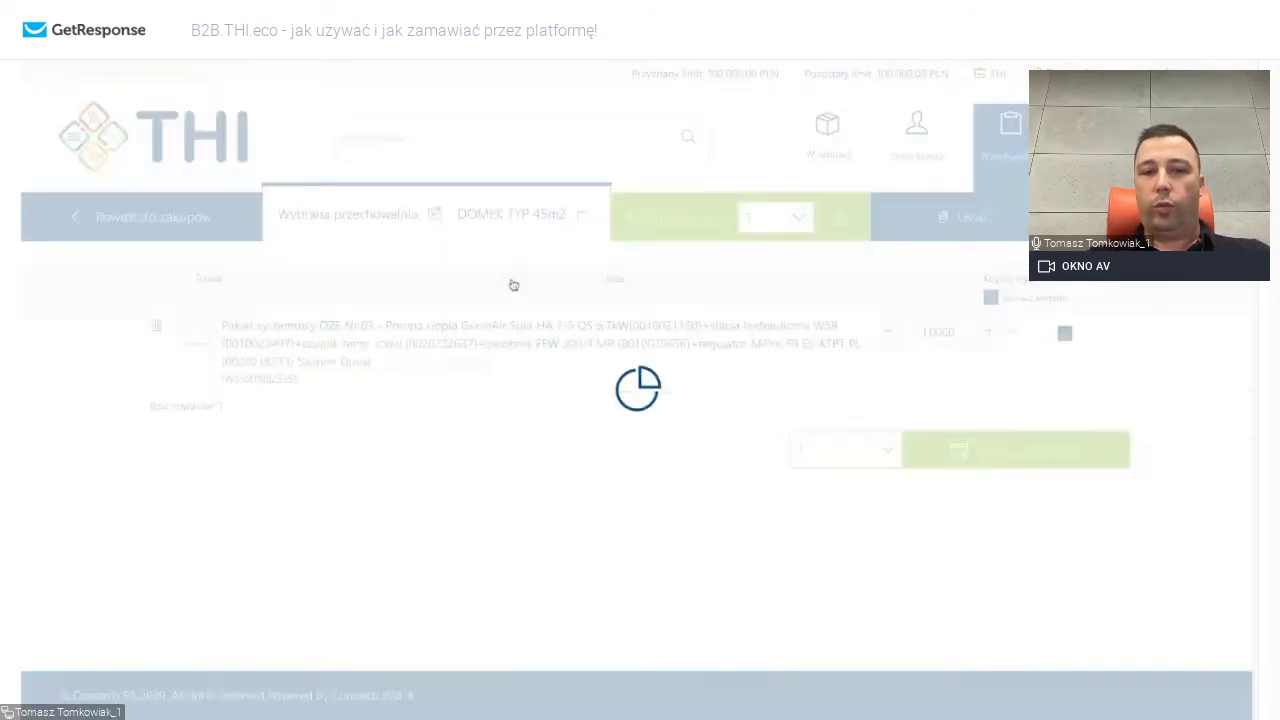
pyautogui.click(560, 226)
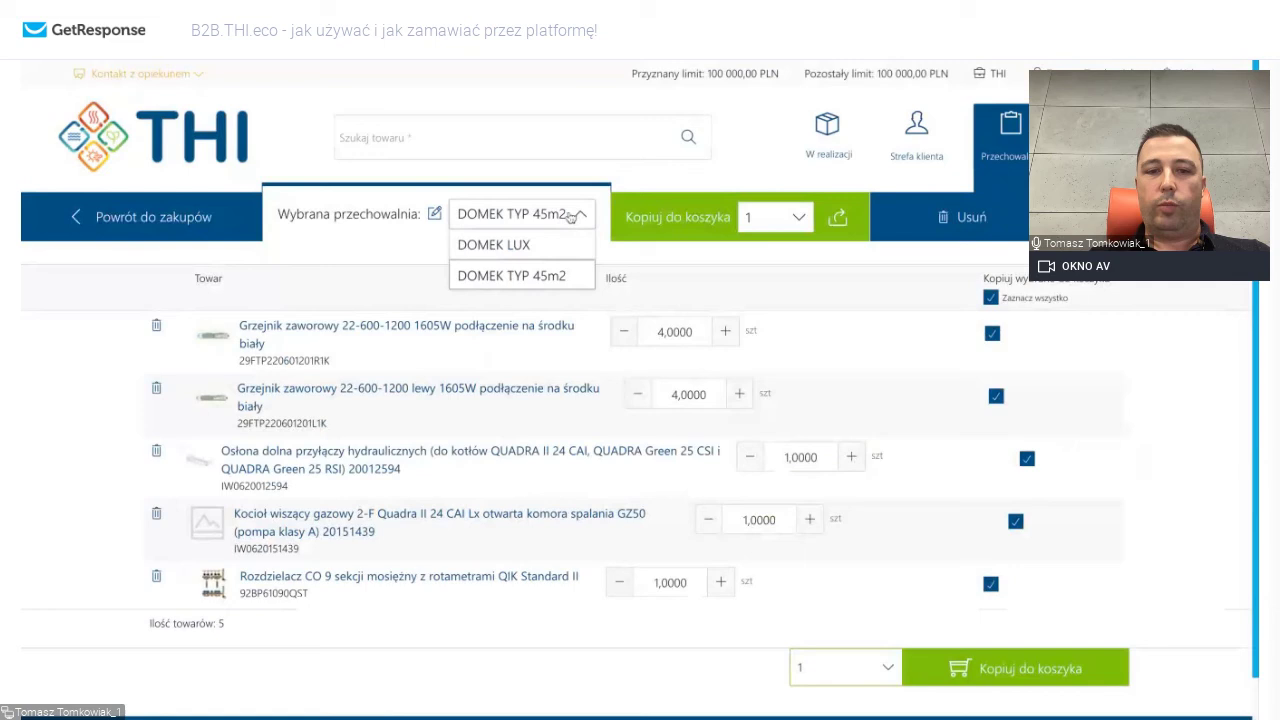
pyautogui.click(521, 252)
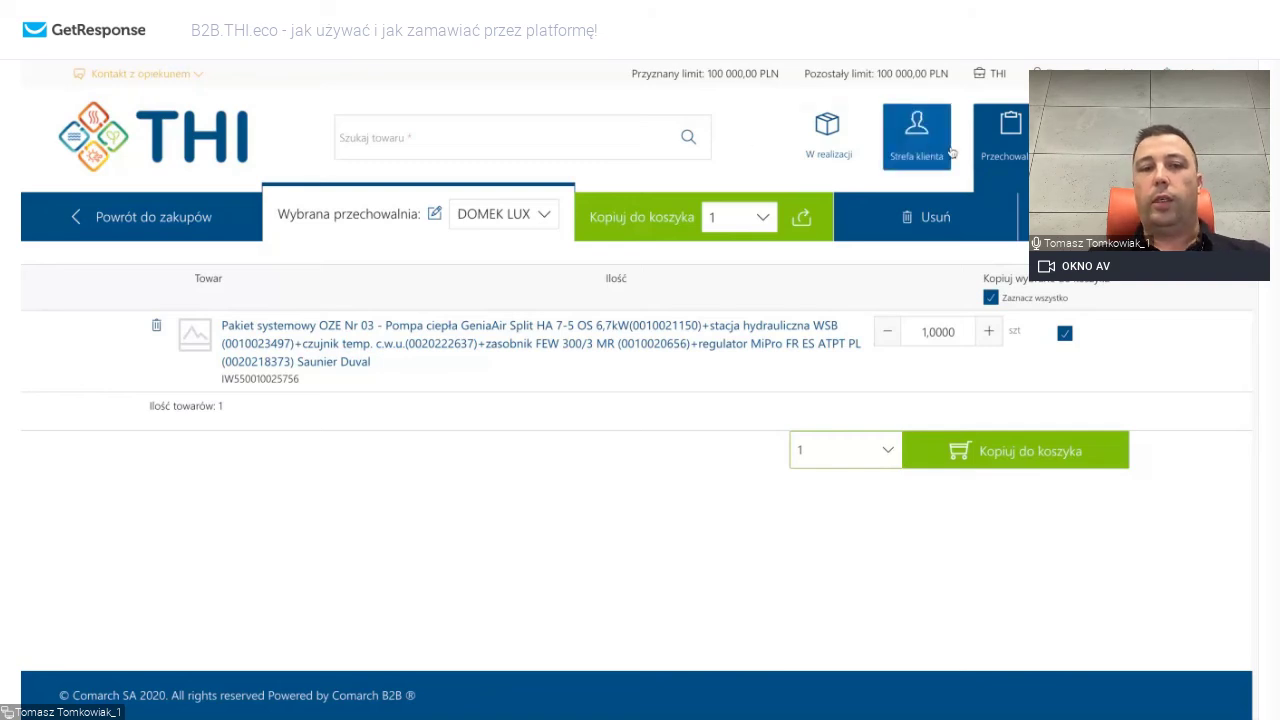
pyautogui.click(503, 214)
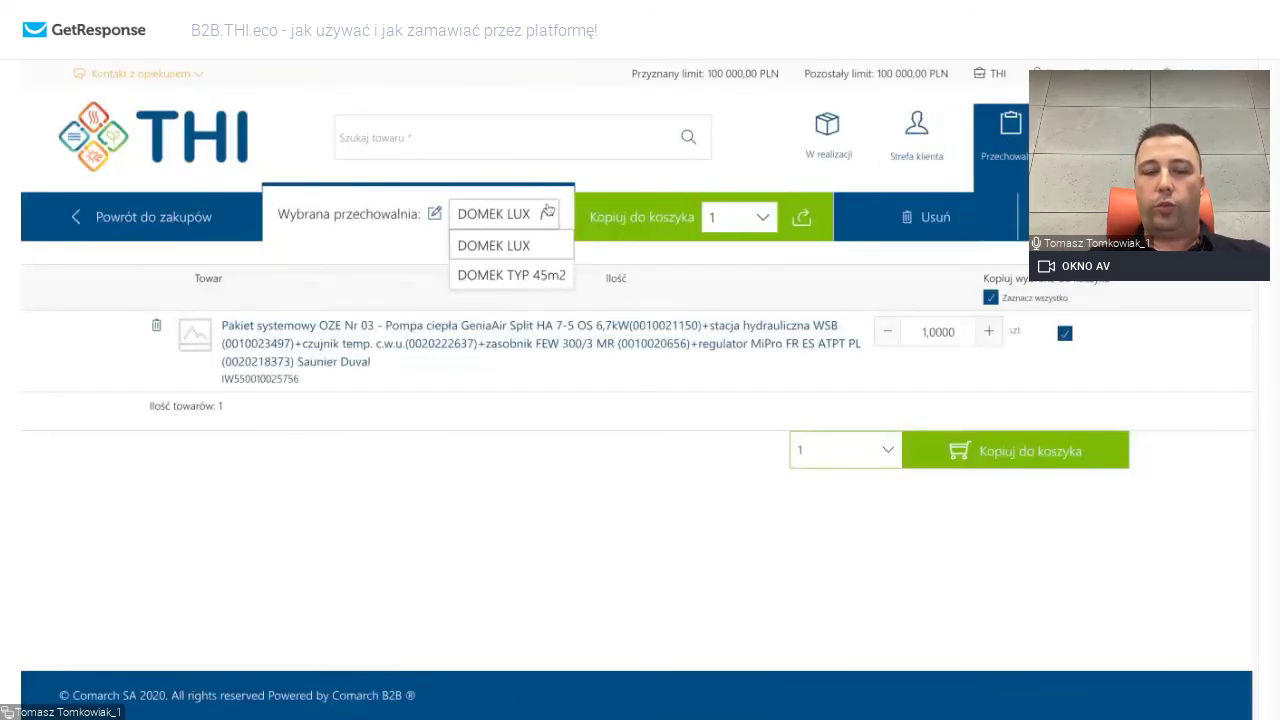
pyautogui.click(511, 275)
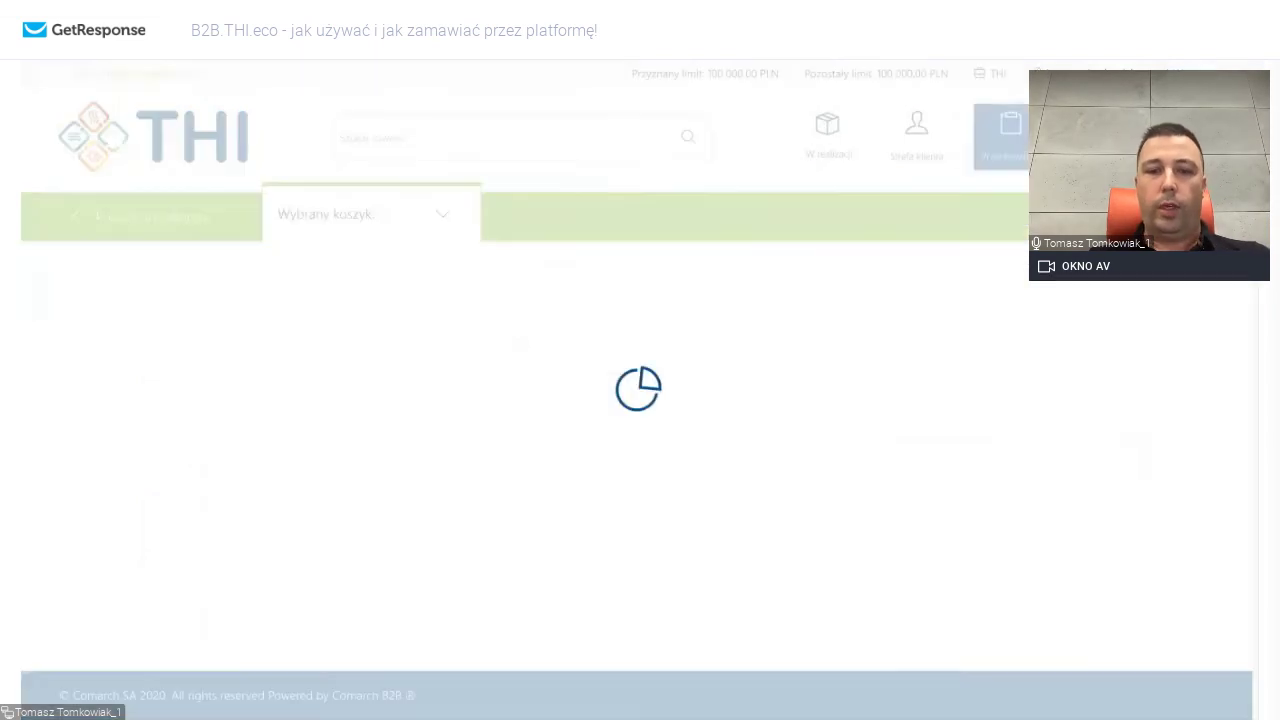
# In cart 1, set the central-connection radiator to 2 pieces, the left-connection radiator to 6 and the 9-section manifold to 2.
pyautogui.scroll(-3, 1150, 477)
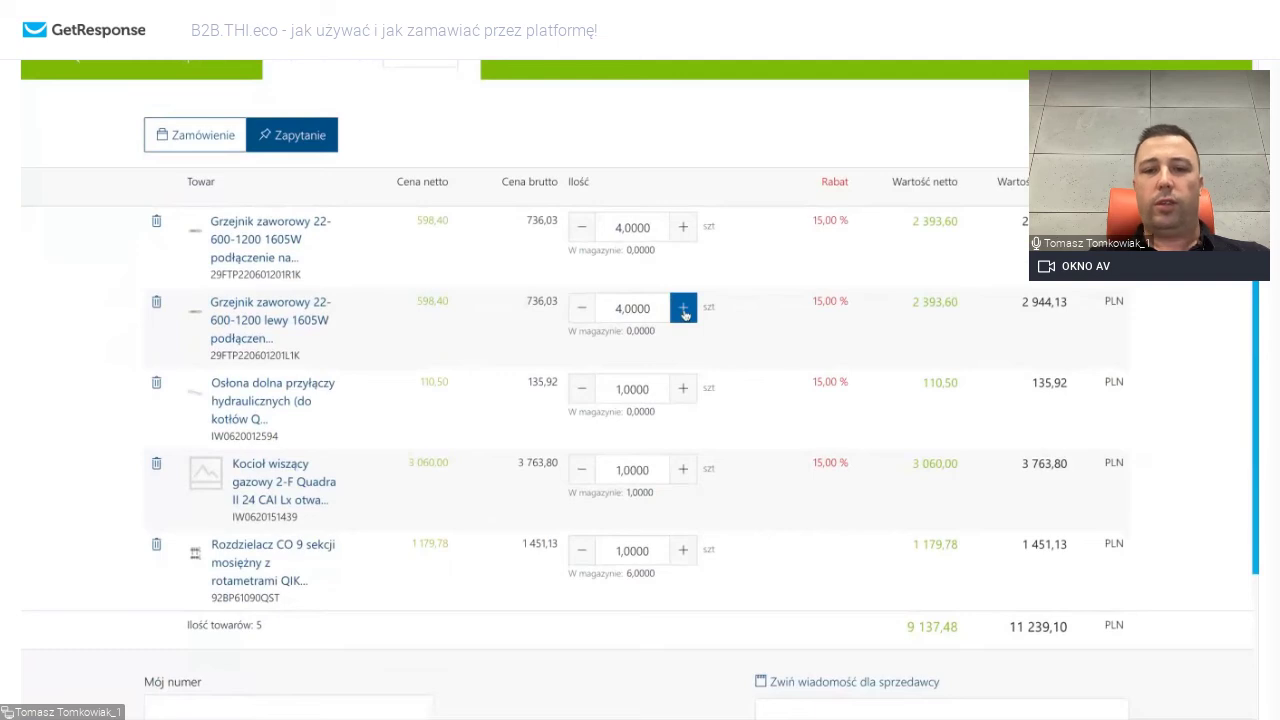
pyautogui.click(581, 227)
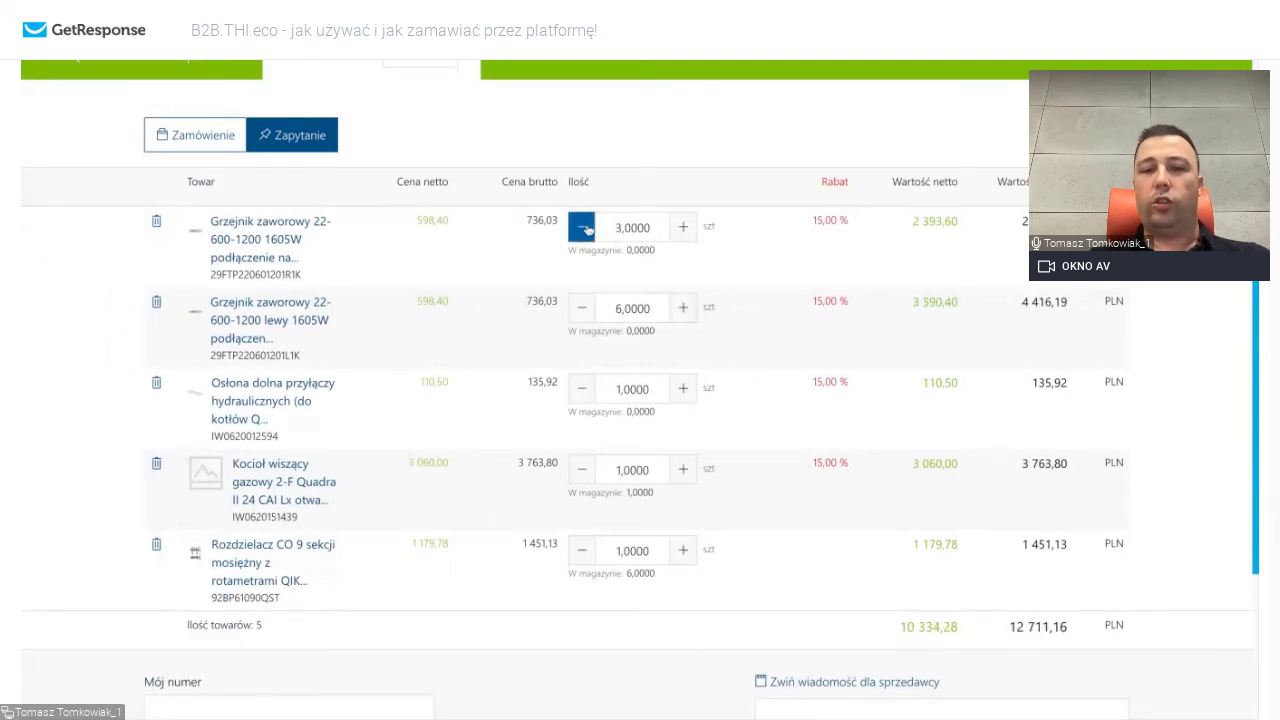
pyautogui.click(581, 227)
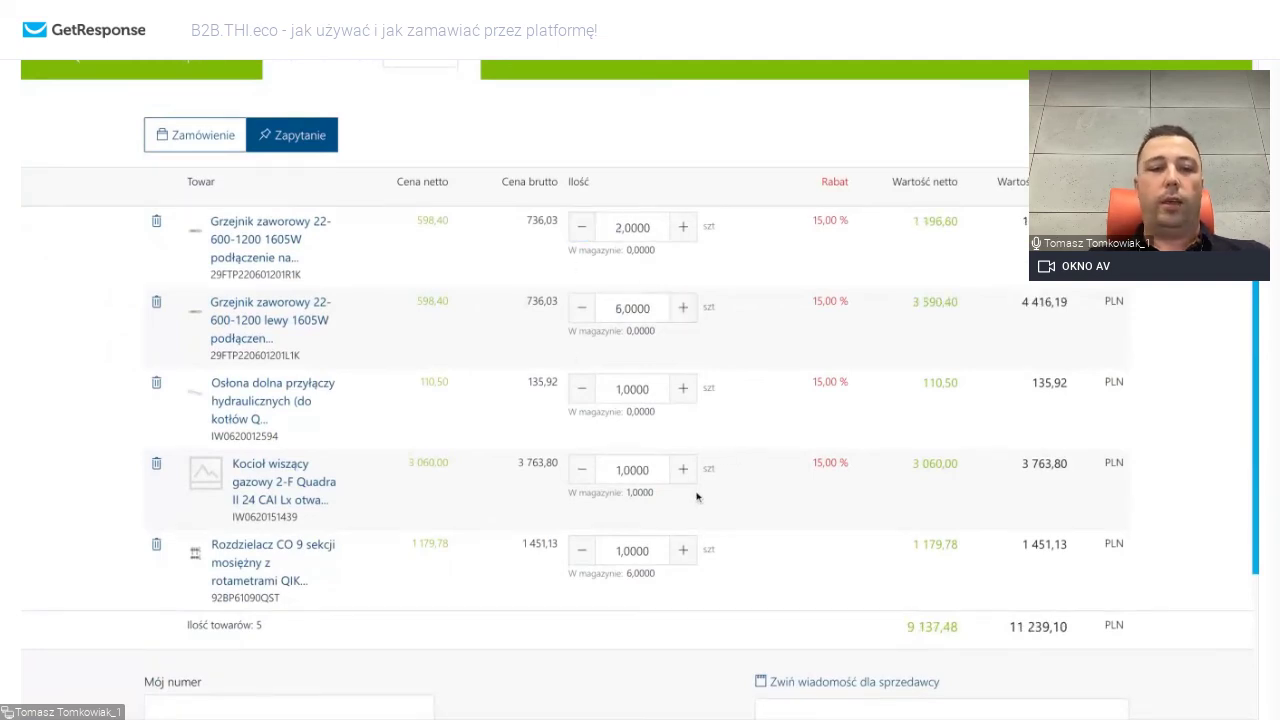
pyautogui.click(683, 550)
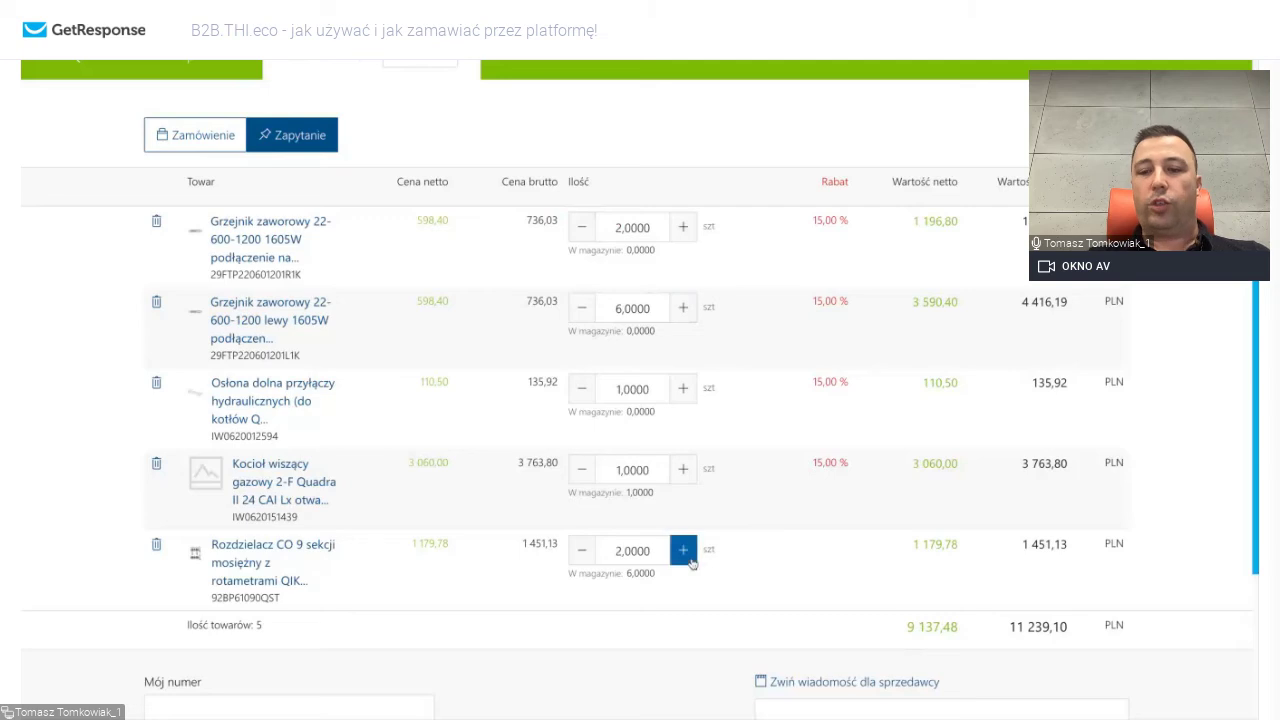
# Switch cart 1 from an inquiry to an order (Zamówienie) and enter "DOMEK nr 22" as its own reference number.
pyautogui.scroll(-2, 842, 584)
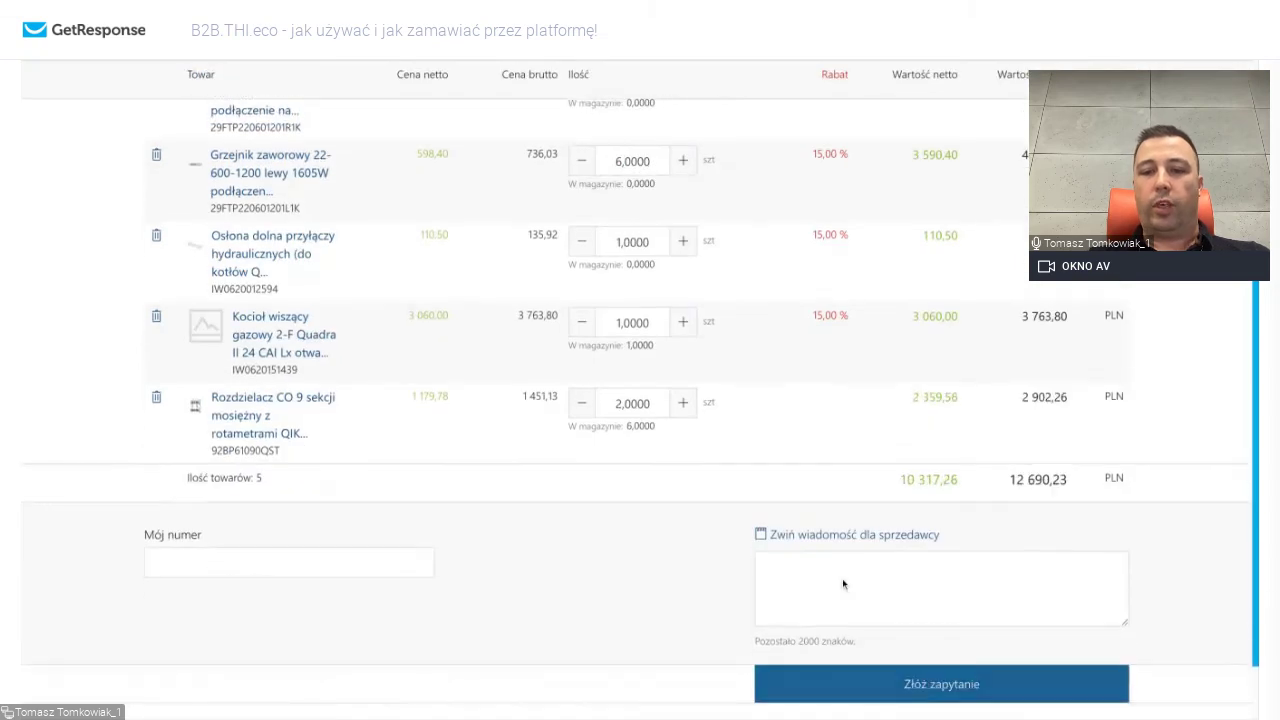
pyautogui.click(906, 685)
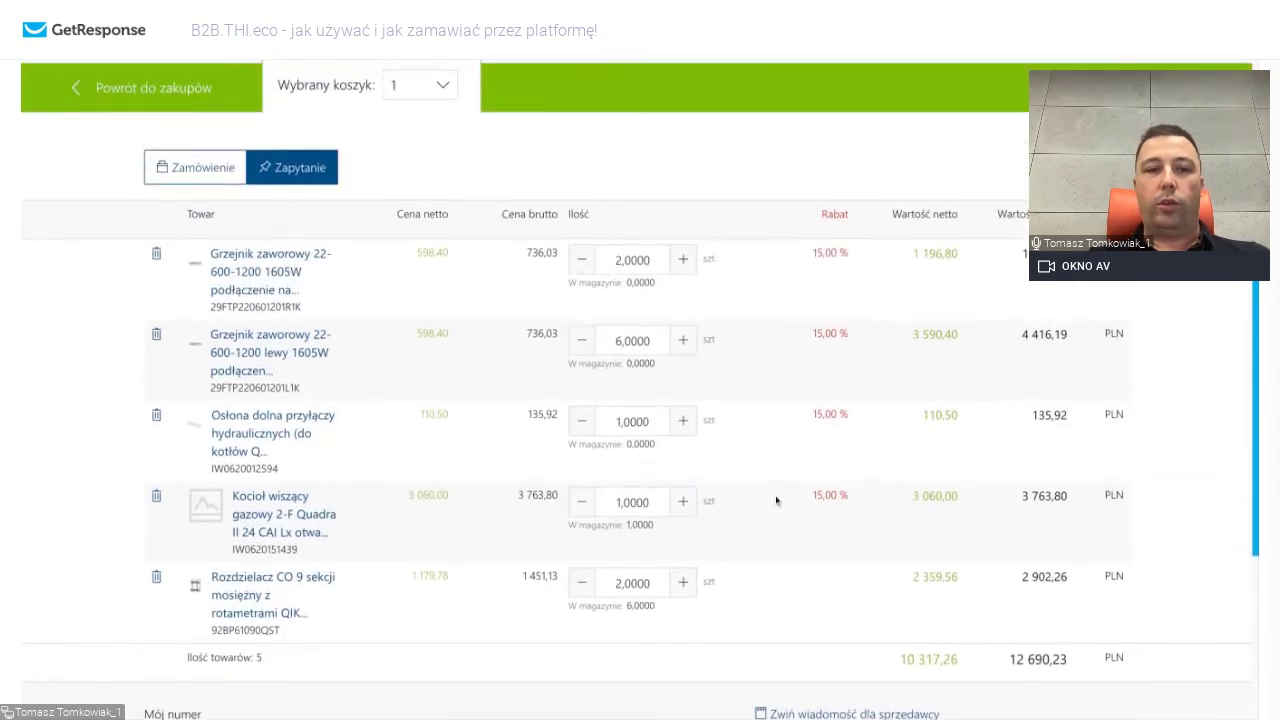
pyautogui.scroll(-5, 515, 486)
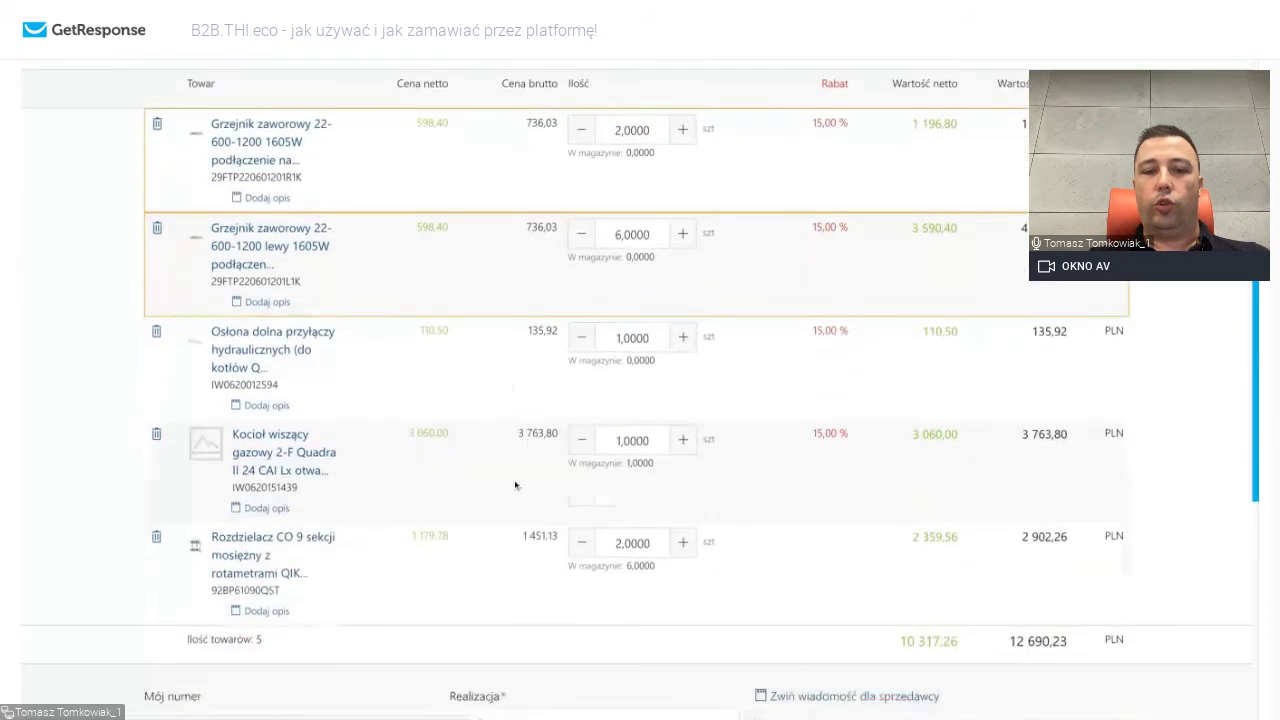
pyautogui.scroll(-4, 515, 486)
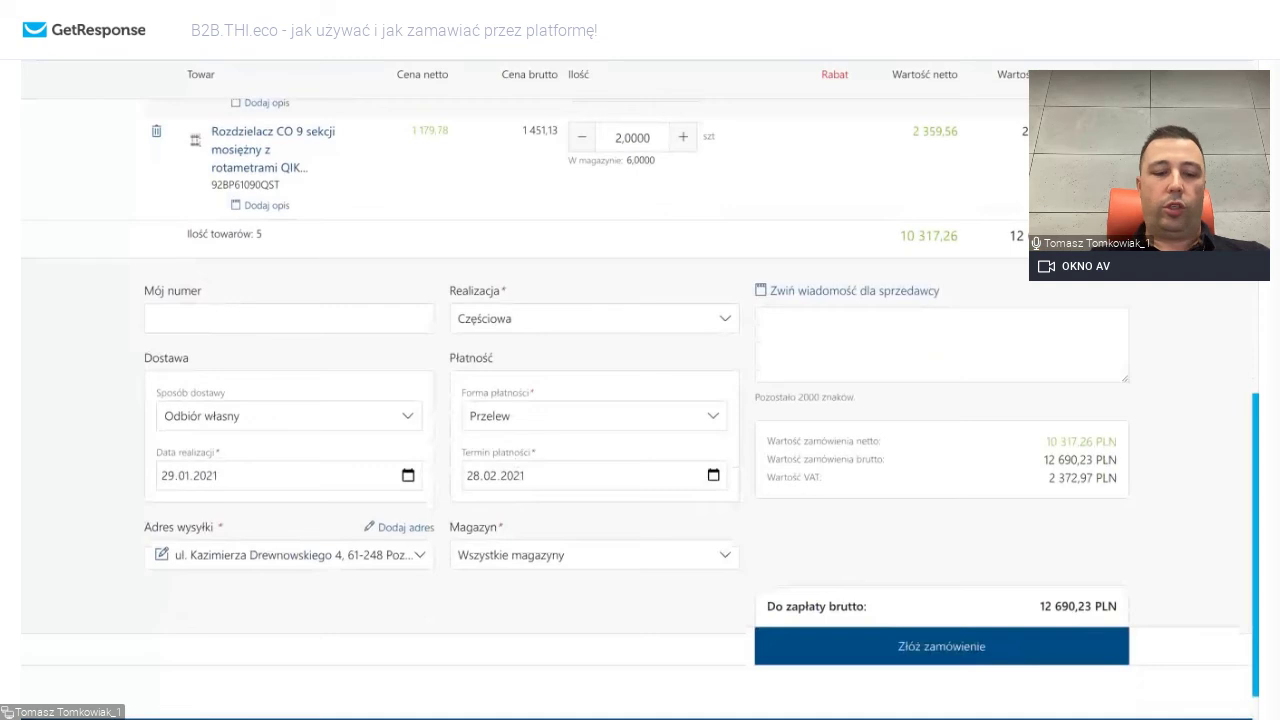
pyautogui.scroll(-1, 568, 349)
pyautogui.click(298, 323)
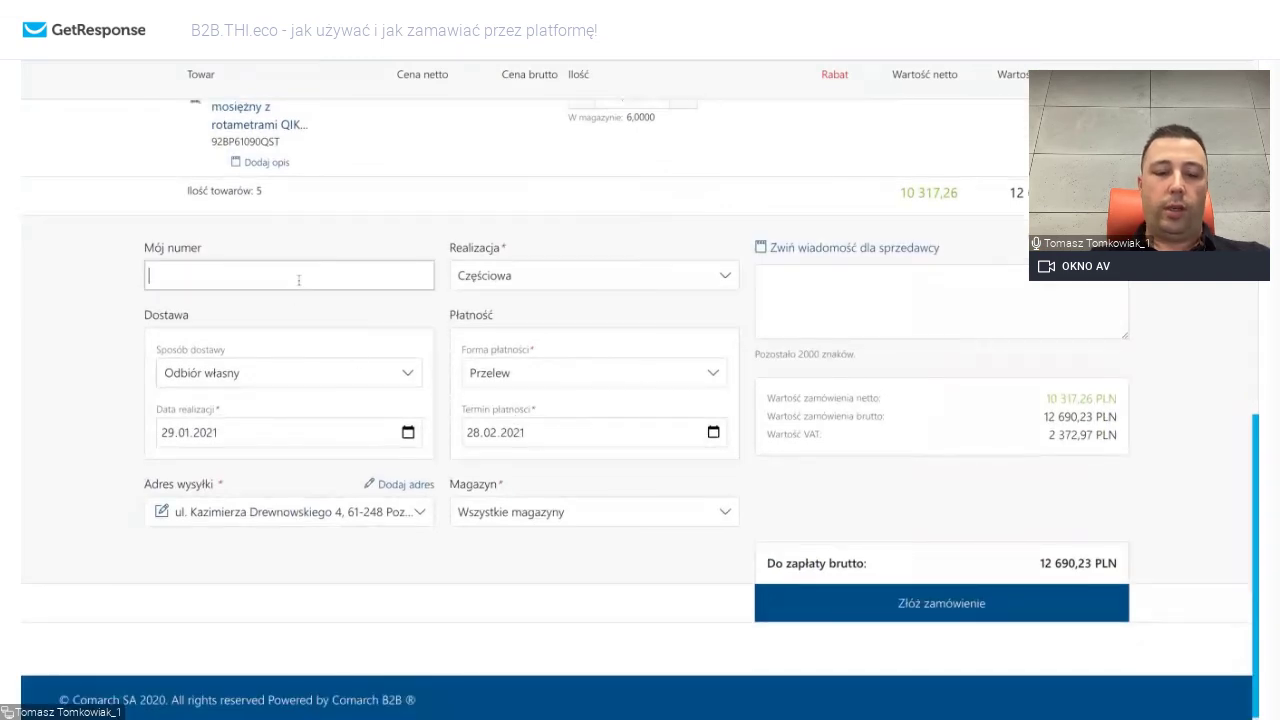
pyautogui.write('DOMEK nr')
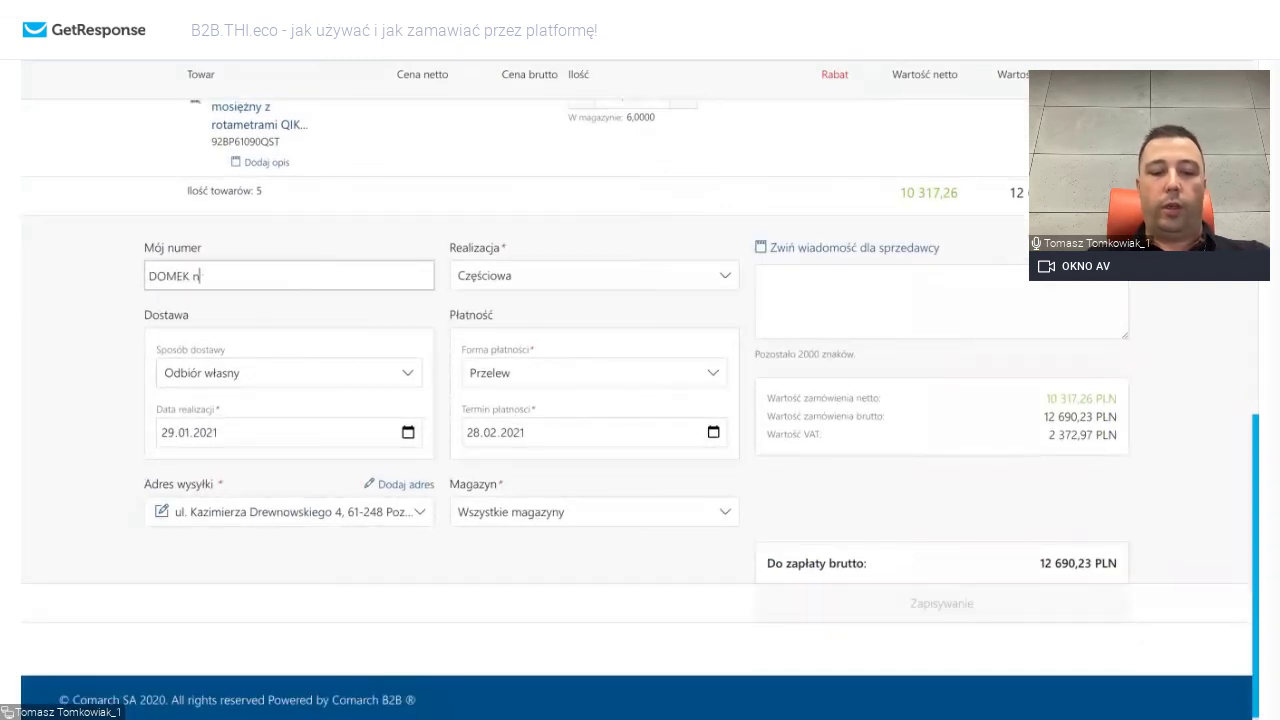
pyautogui.write(' 22')
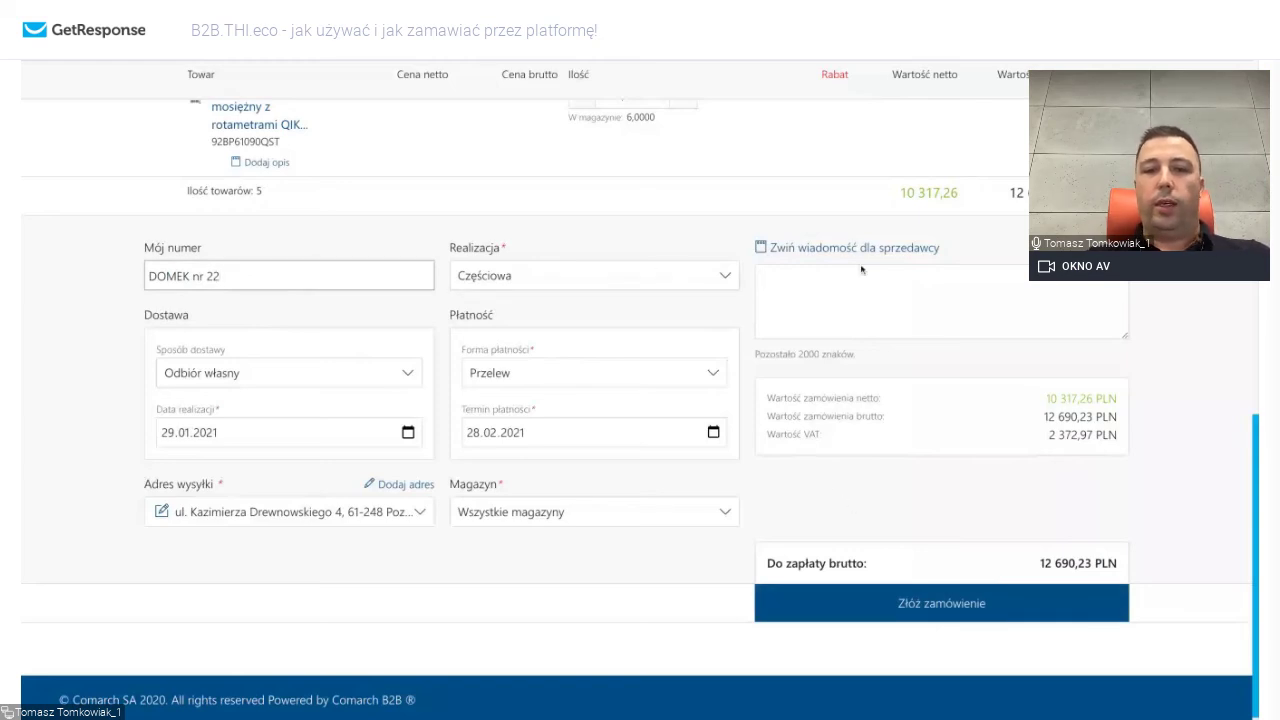
# Try the W całości fulfilment option while reviewing the order's items, and return Realizacja to Częściowa.
pyautogui.click(723, 276)
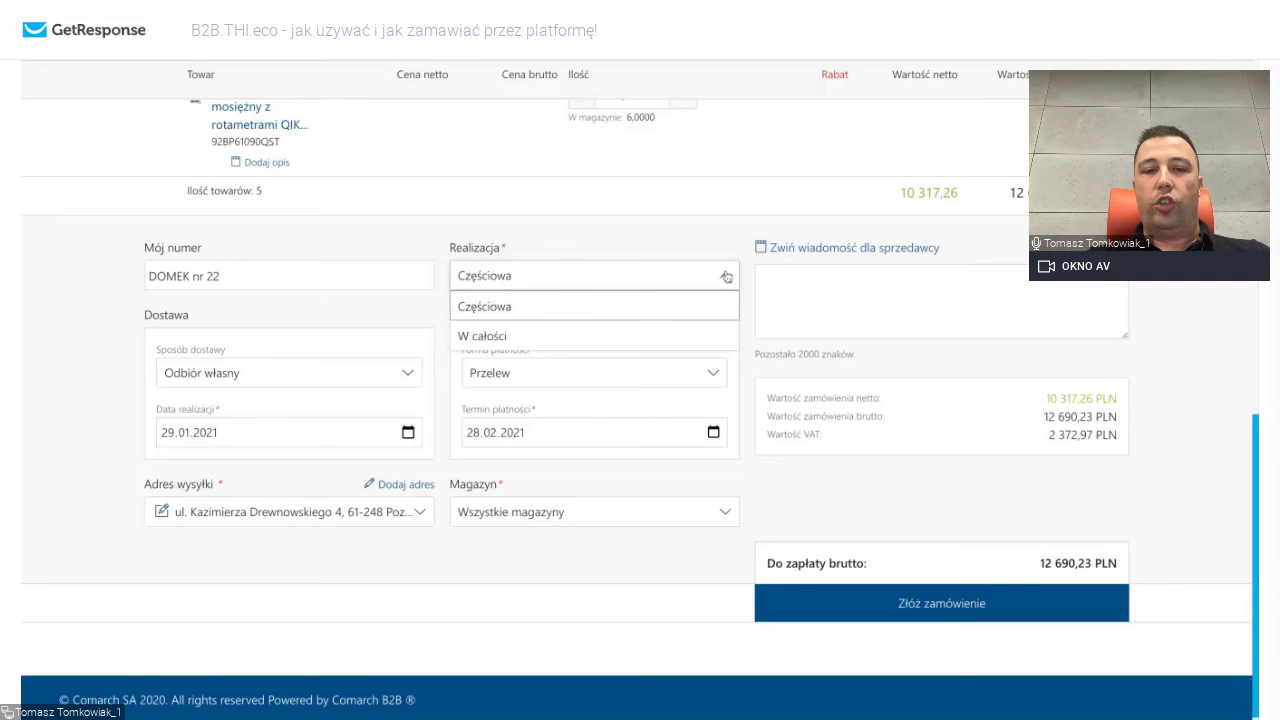
pyautogui.click(577, 339)
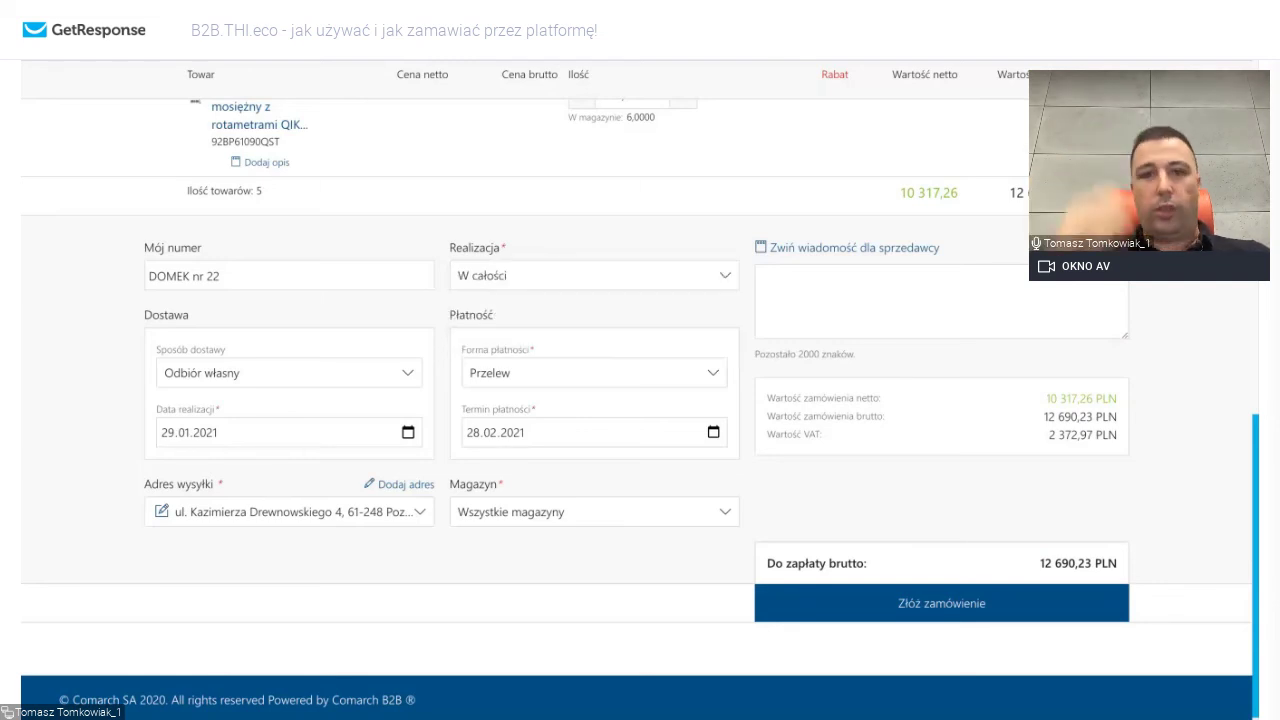
pyautogui.scroll(1, 640, 400)
pyautogui.scroll(1, 640, 400)
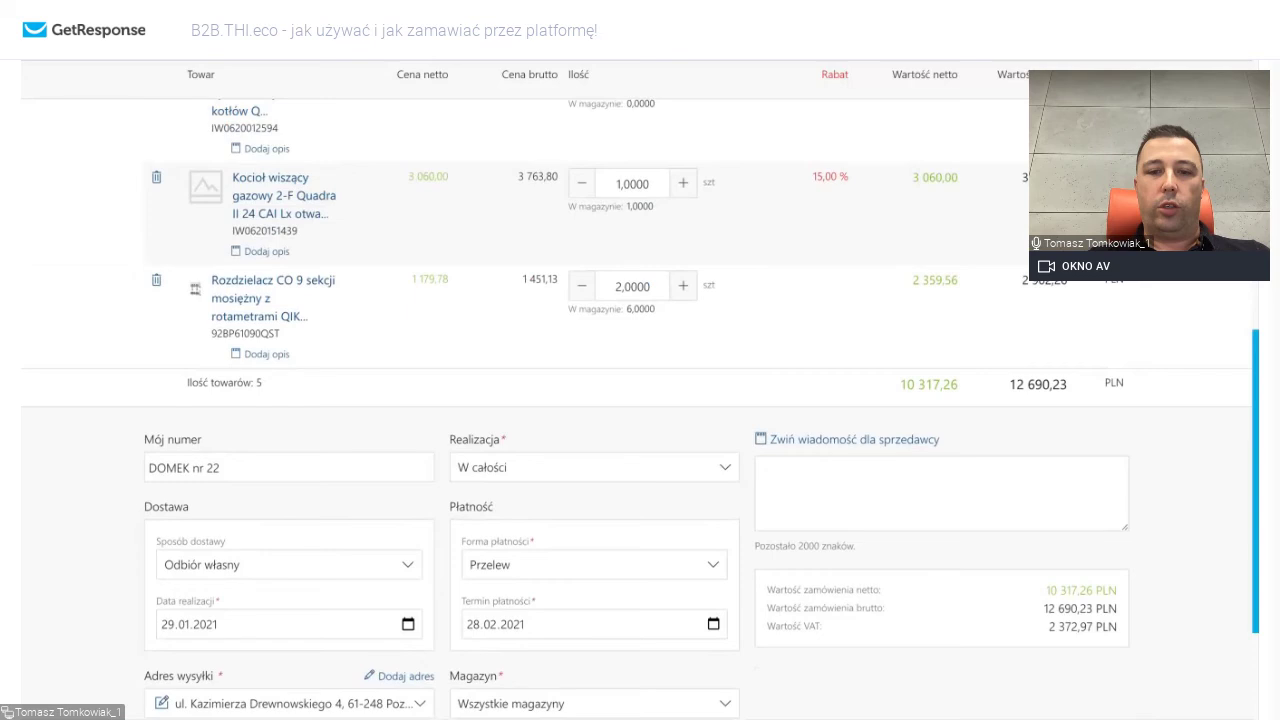
pyautogui.scroll(2, 640, 400)
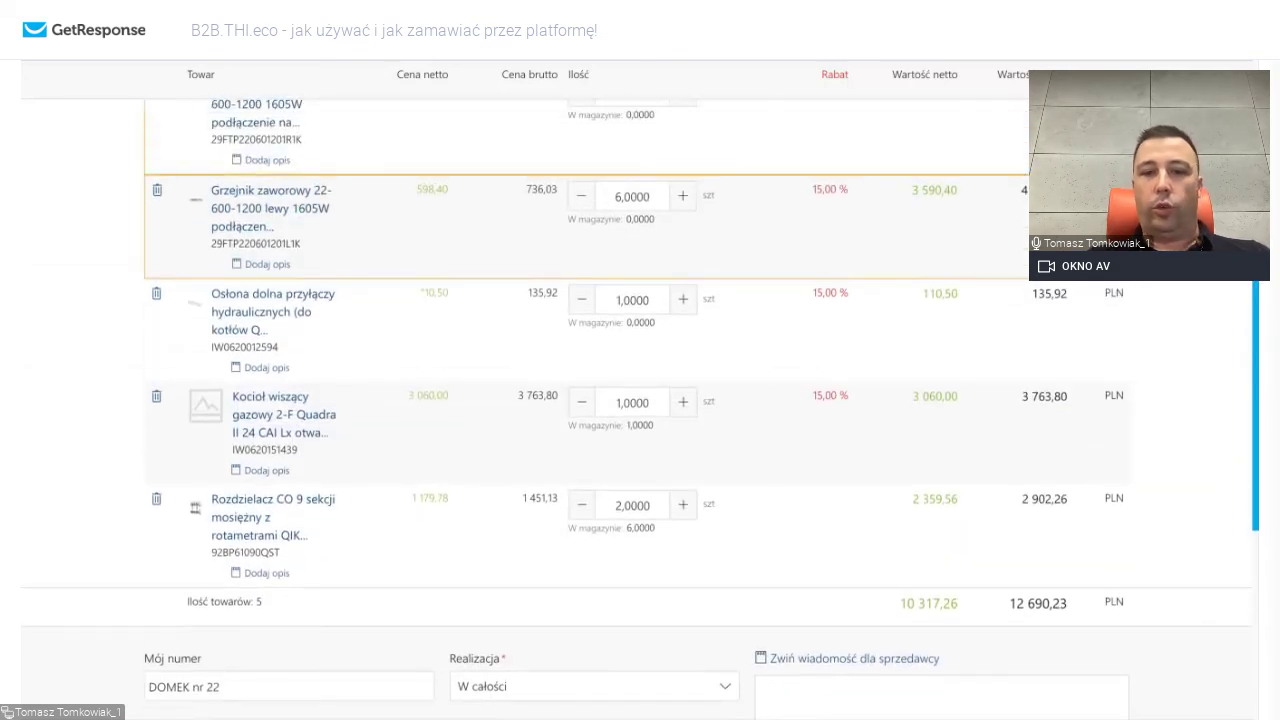
pyautogui.scroll(1, 368, 156)
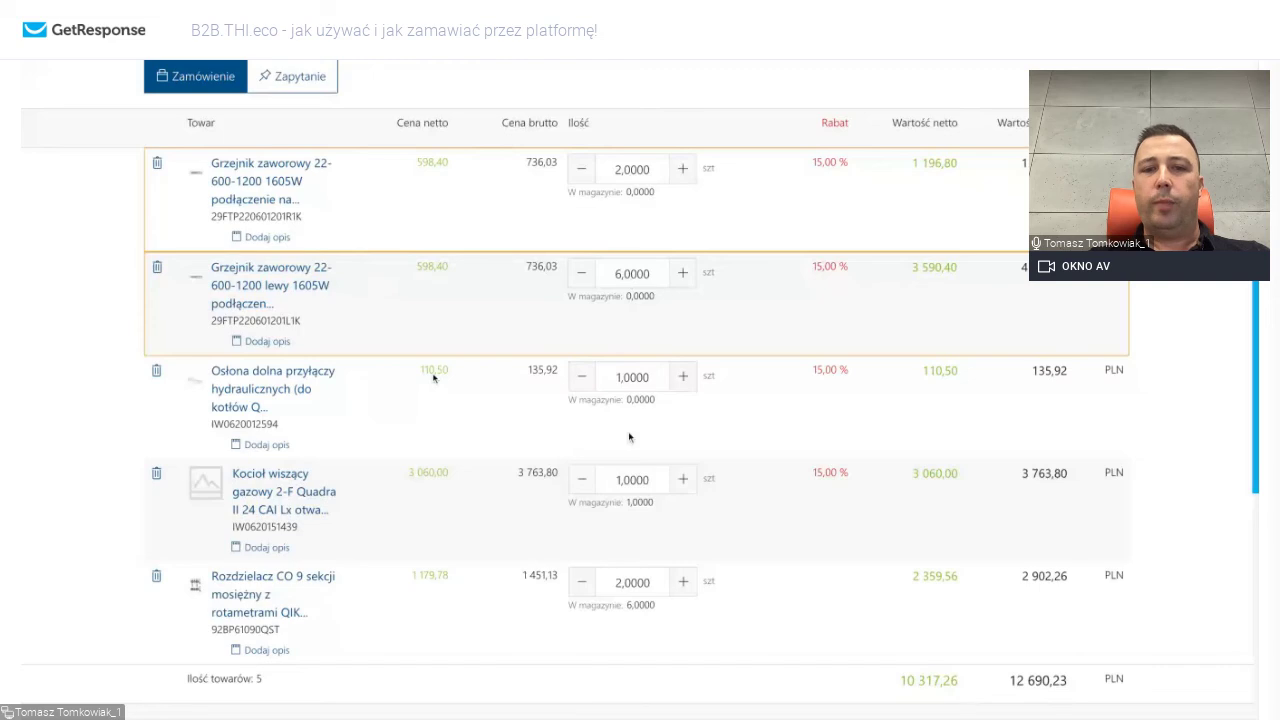
pyautogui.scroll(-3, 631, 458)
pyautogui.scroll(-6, 631, 458)
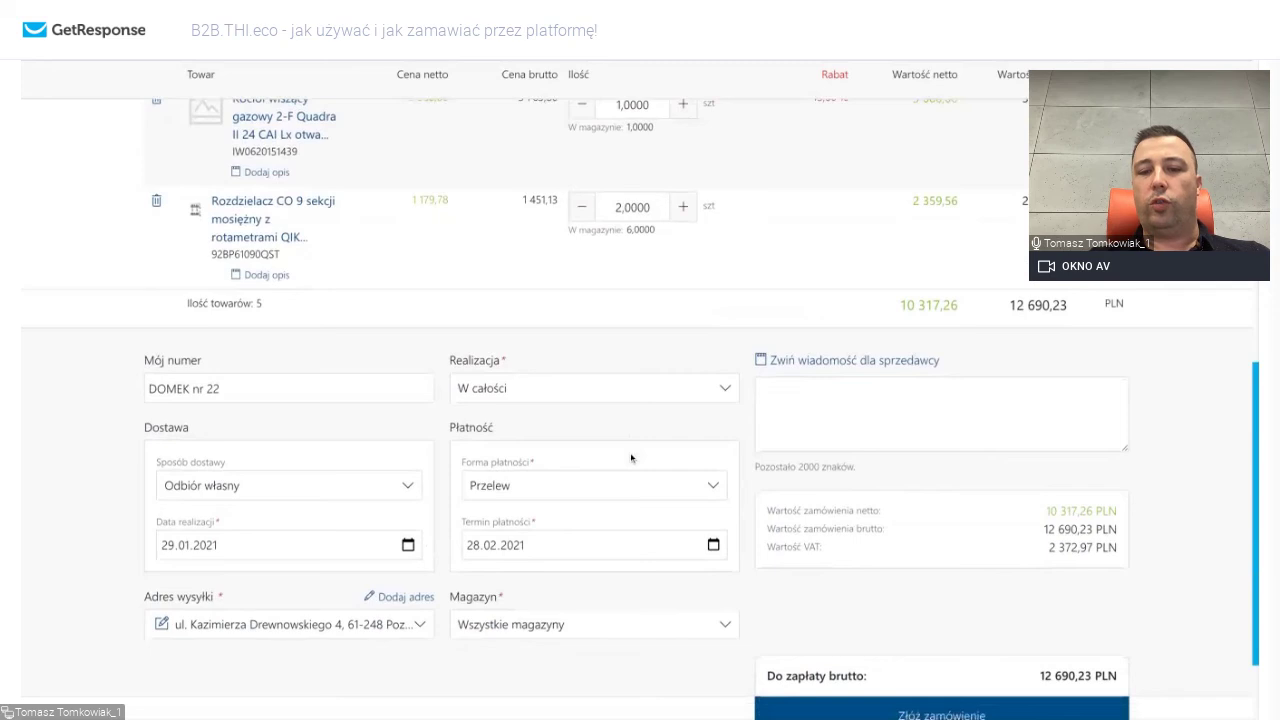
pyautogui.scroll(-3, 680, 500)
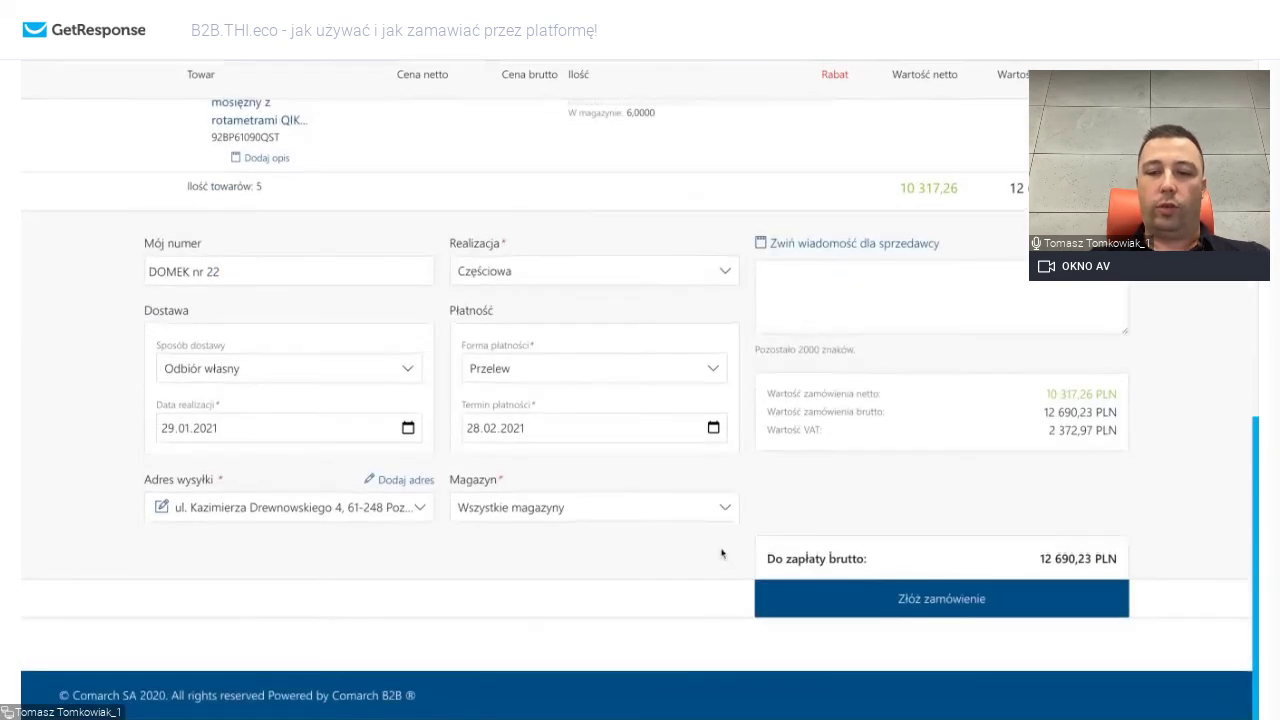
# Submit the order from cart 1 and open the details of the newly placed order.
pyautogui.click(970, 600)
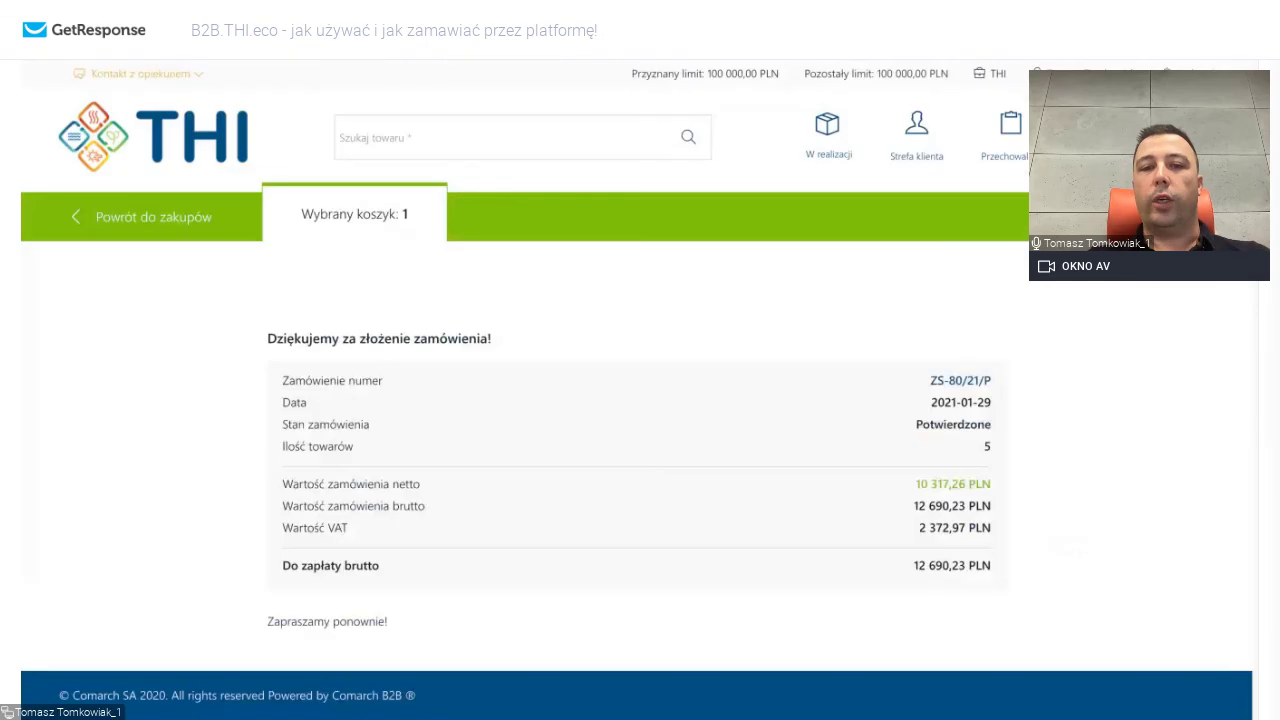
pyautogui.click(977, 382)
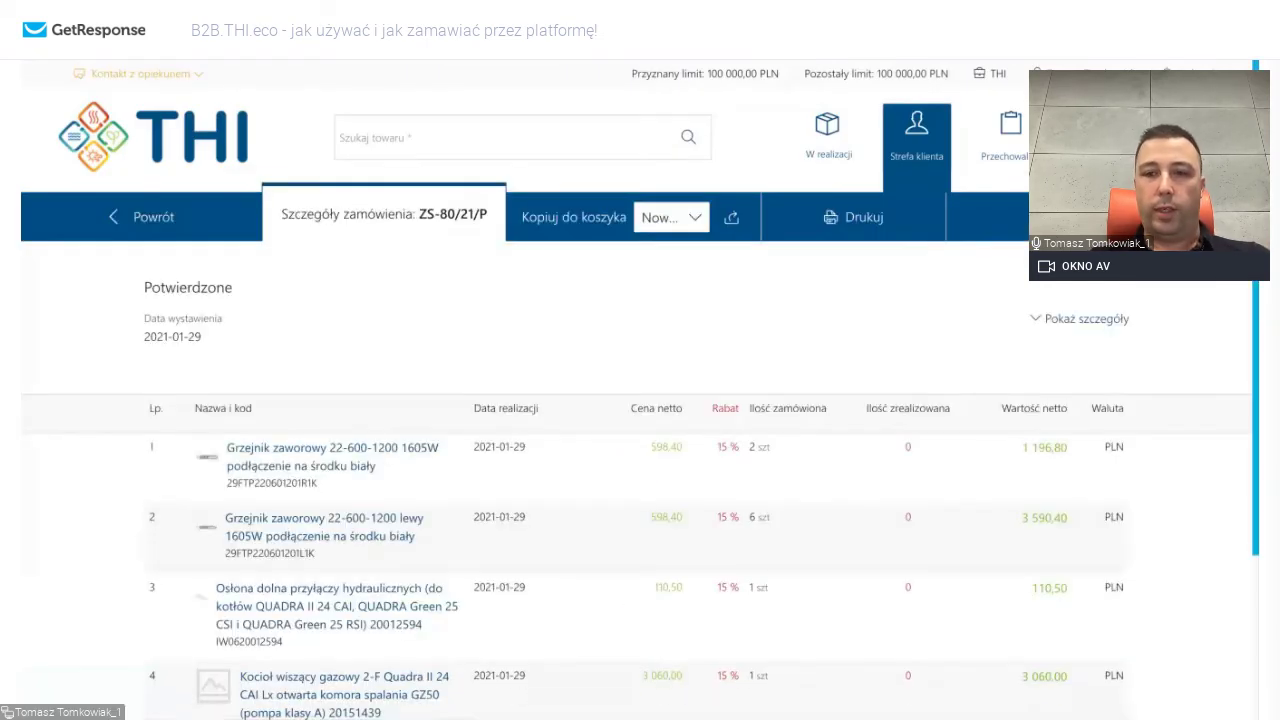
# Browse the BOSCH PROMOCJA category from the home page and open the Bruzdownica GNF 65 A product.
pyautogui.click(179, 121)
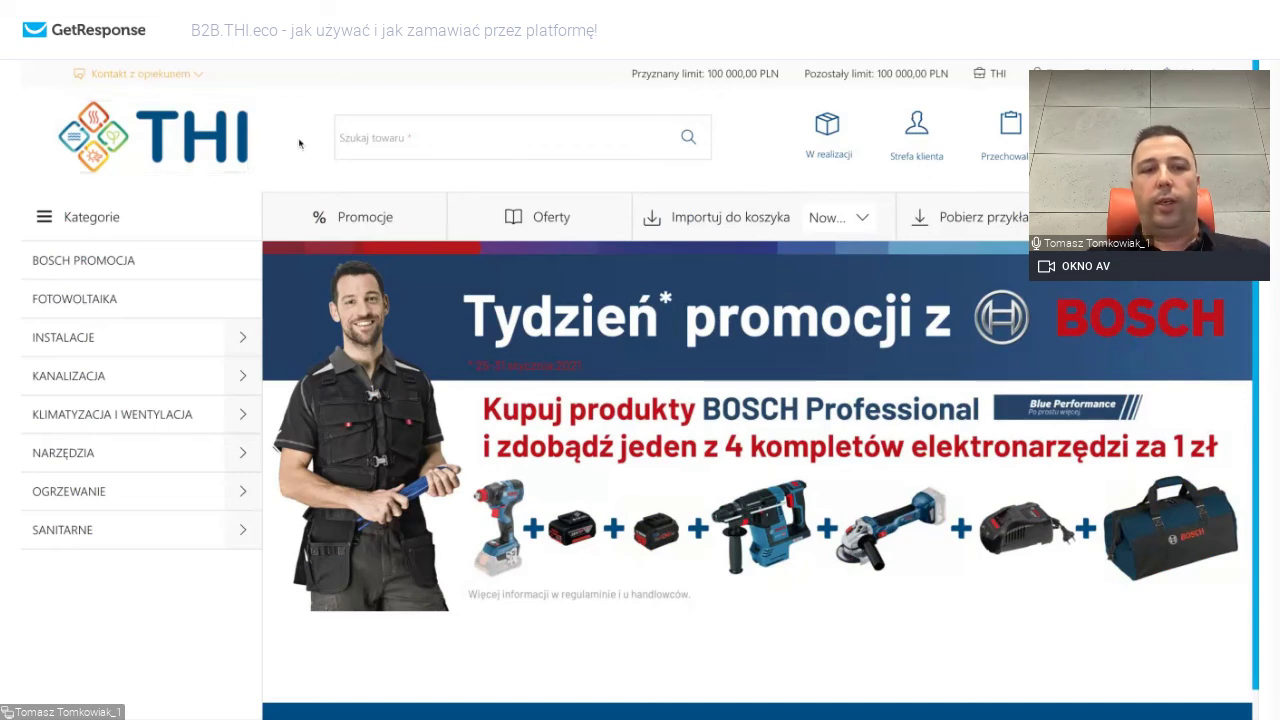
pyautogui.click(120, 261)
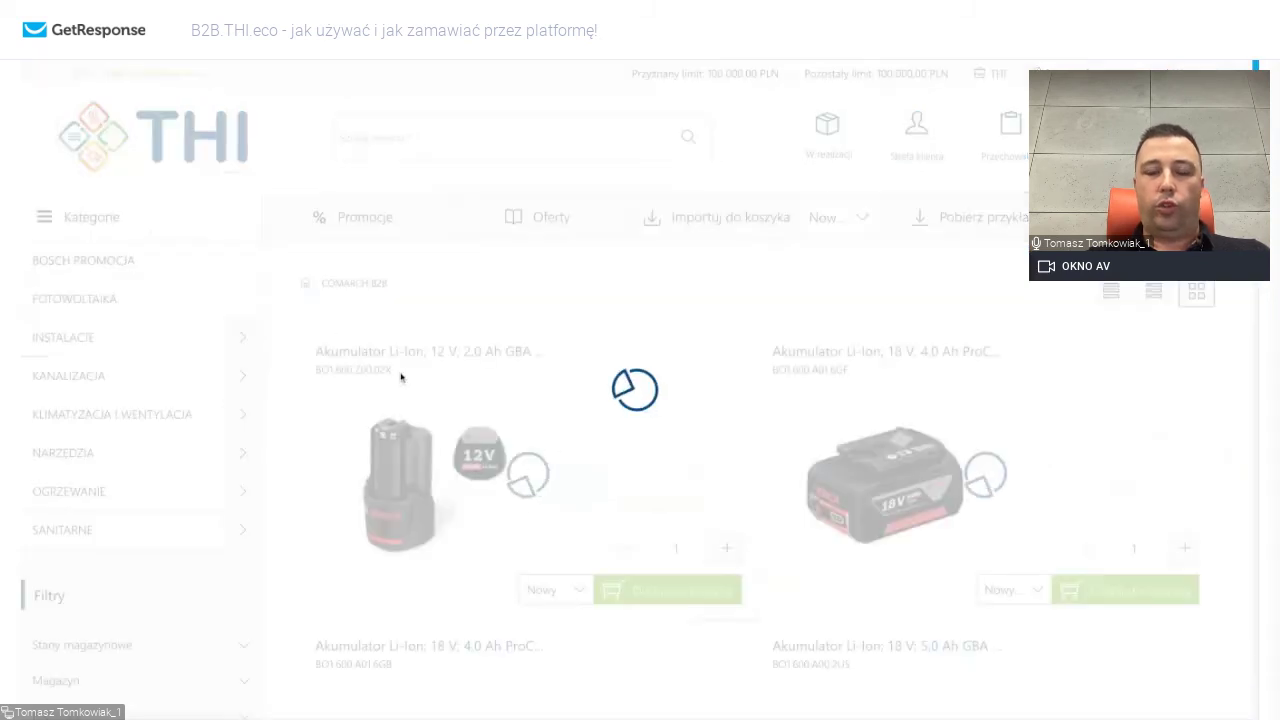
pyautogui.scroll(-8, 501, 508)
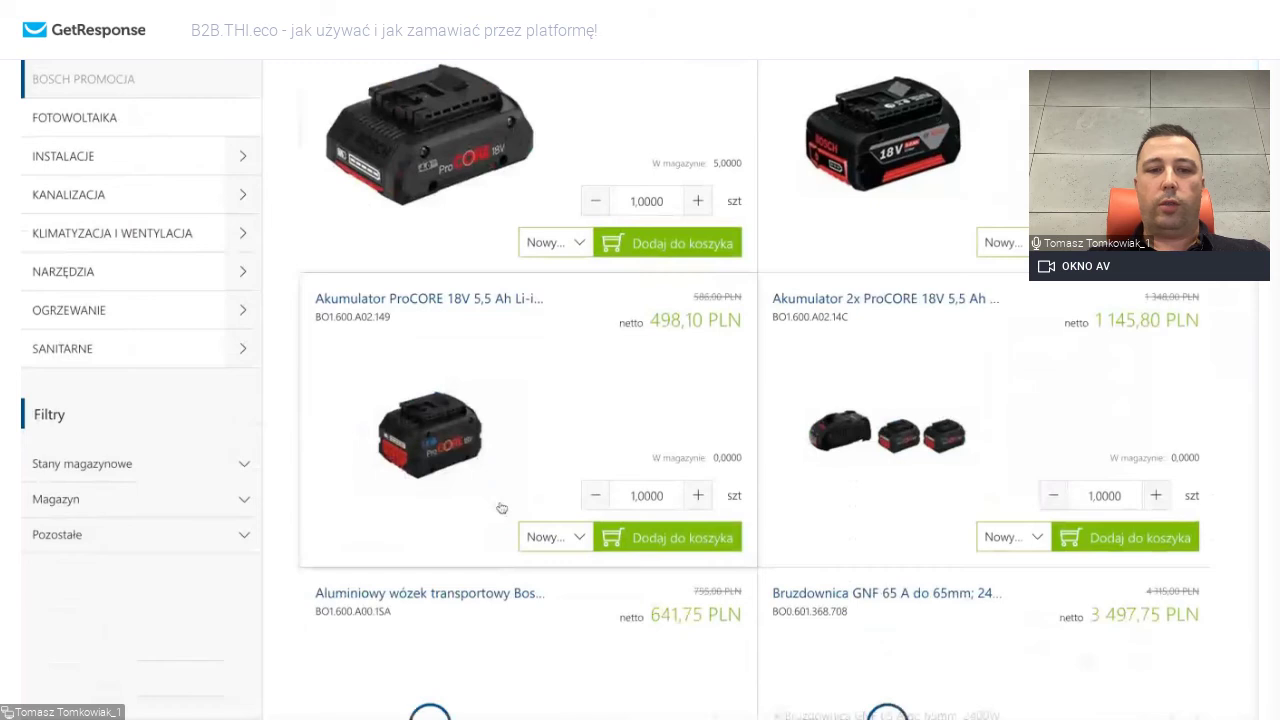
pyautogui.click(887, 593)
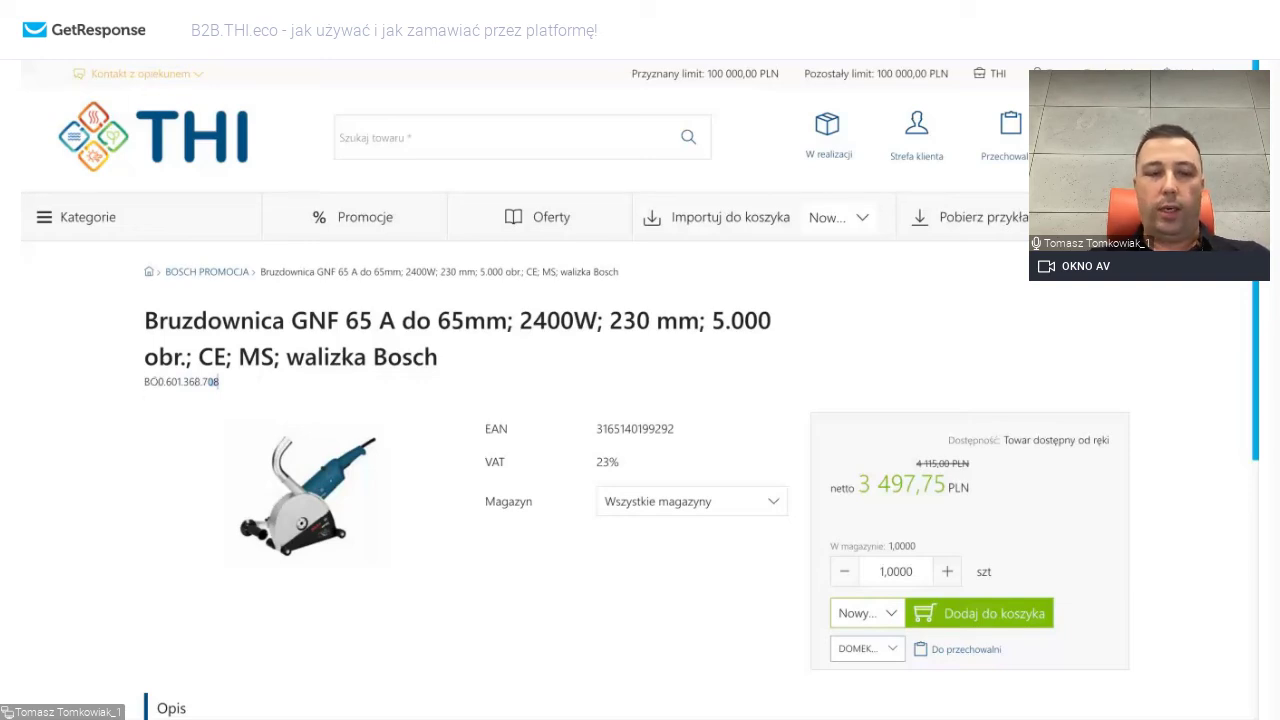
# Copy the product's manufacturer code 0.601.368.708, search for it from the home page and open the matching Bruzdownica GNF 65 A.
pyautogui.moveTo(158, 382); pyautogui.dragTo(235, 397)
pyautogui.hotkey('ctrl', 'c')
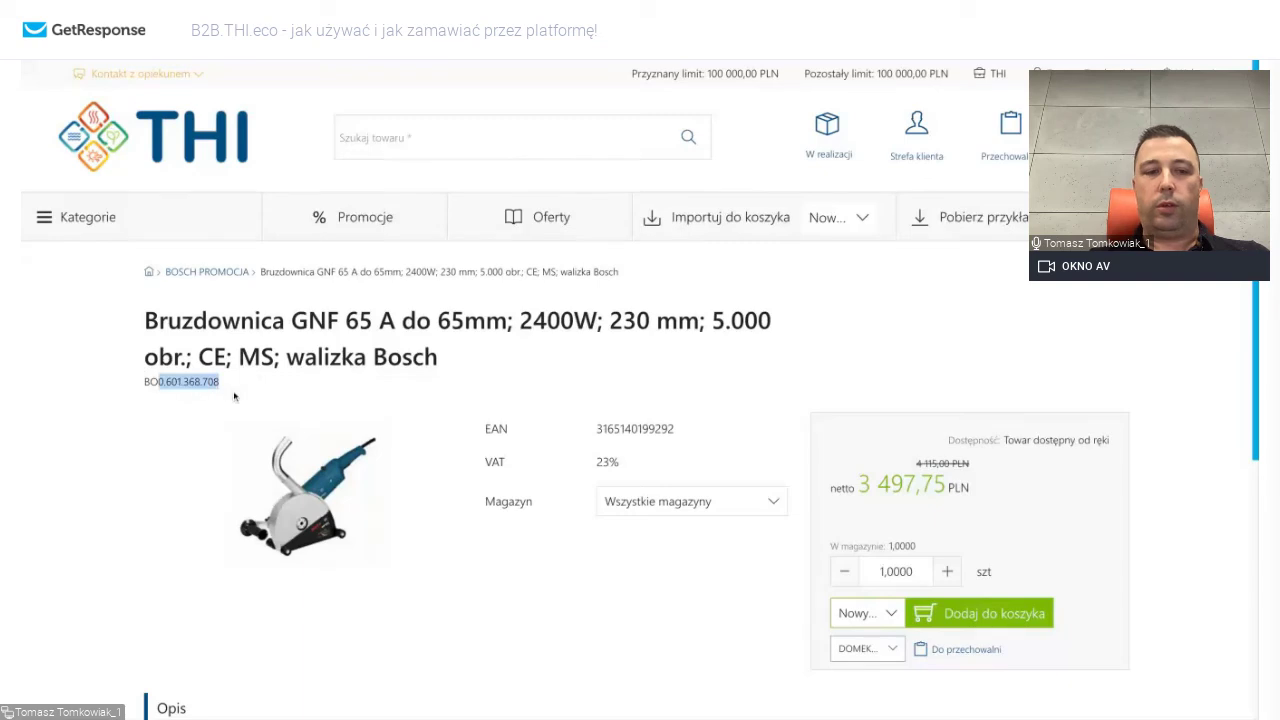
pyautogui.click(151, 128)
pyautogui.click(386, 124)
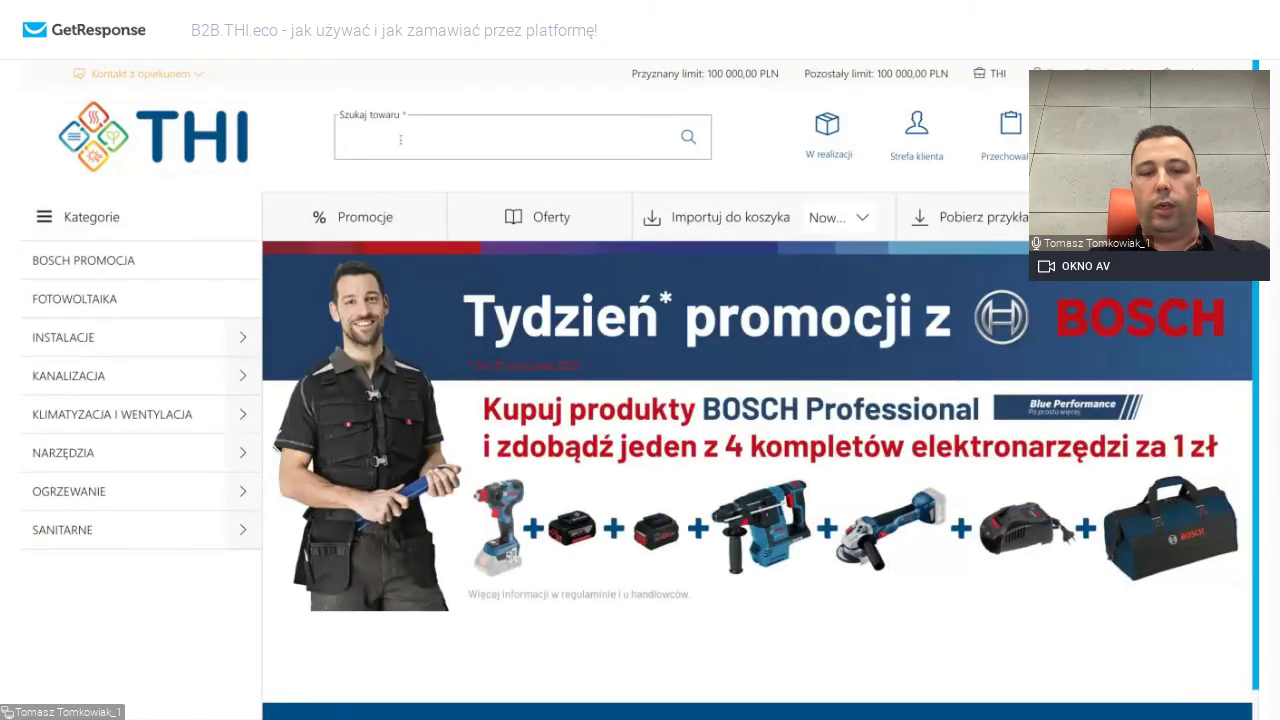
pyautogui.hotkey('ctrl', 'v')
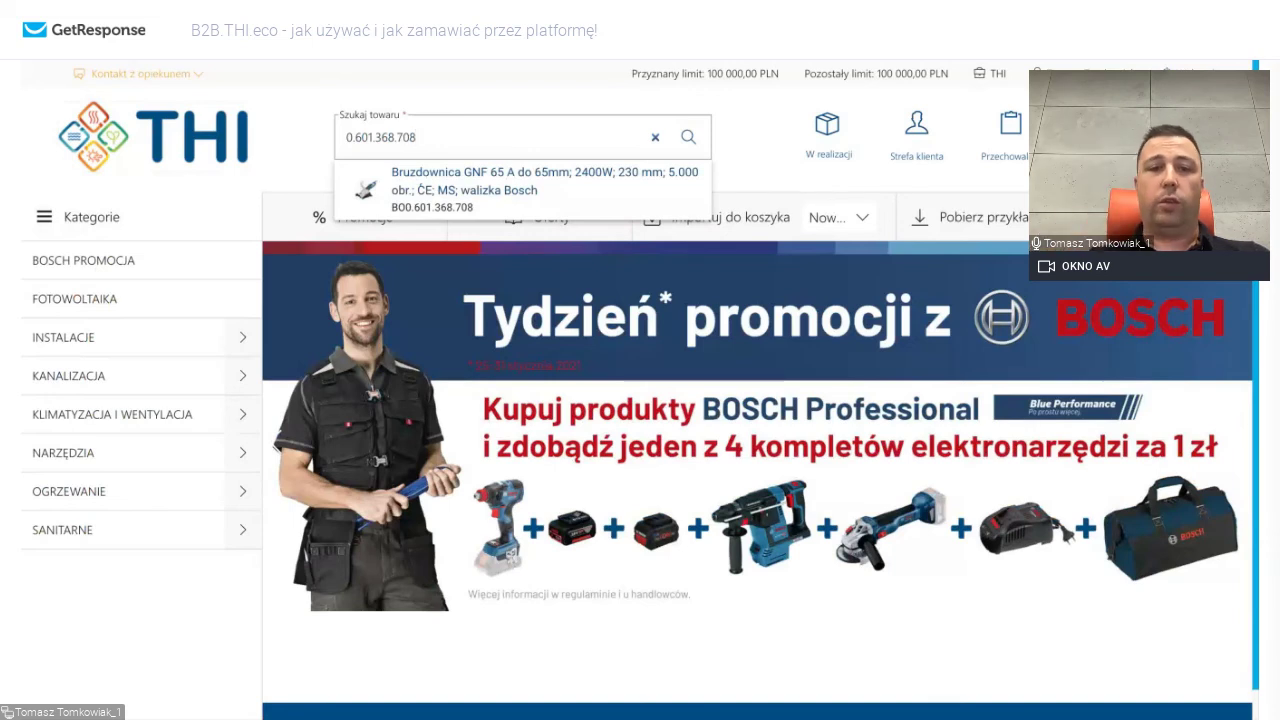
pyautogui.click(507, 181)
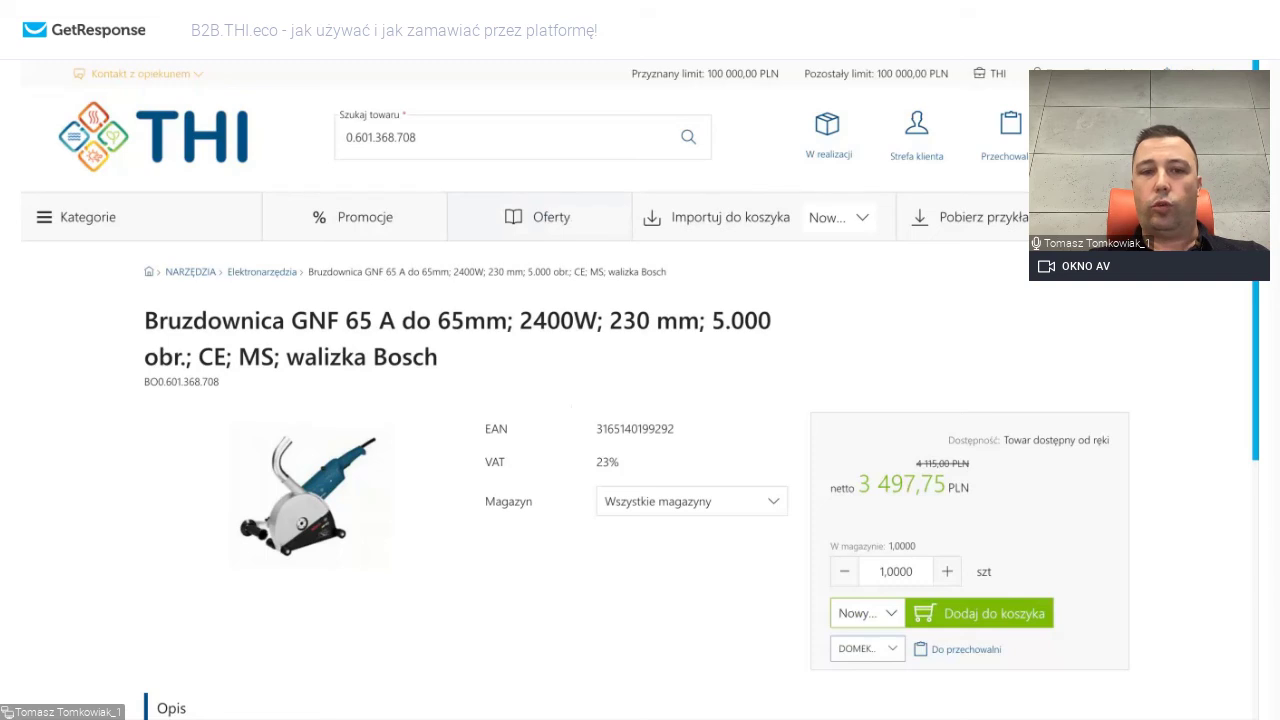
# Return to the home page, search for "ładowarka gal" and open the Ładowarka GAL 18V6-80 Li-ion product.
pyautogui.click(218, 141)
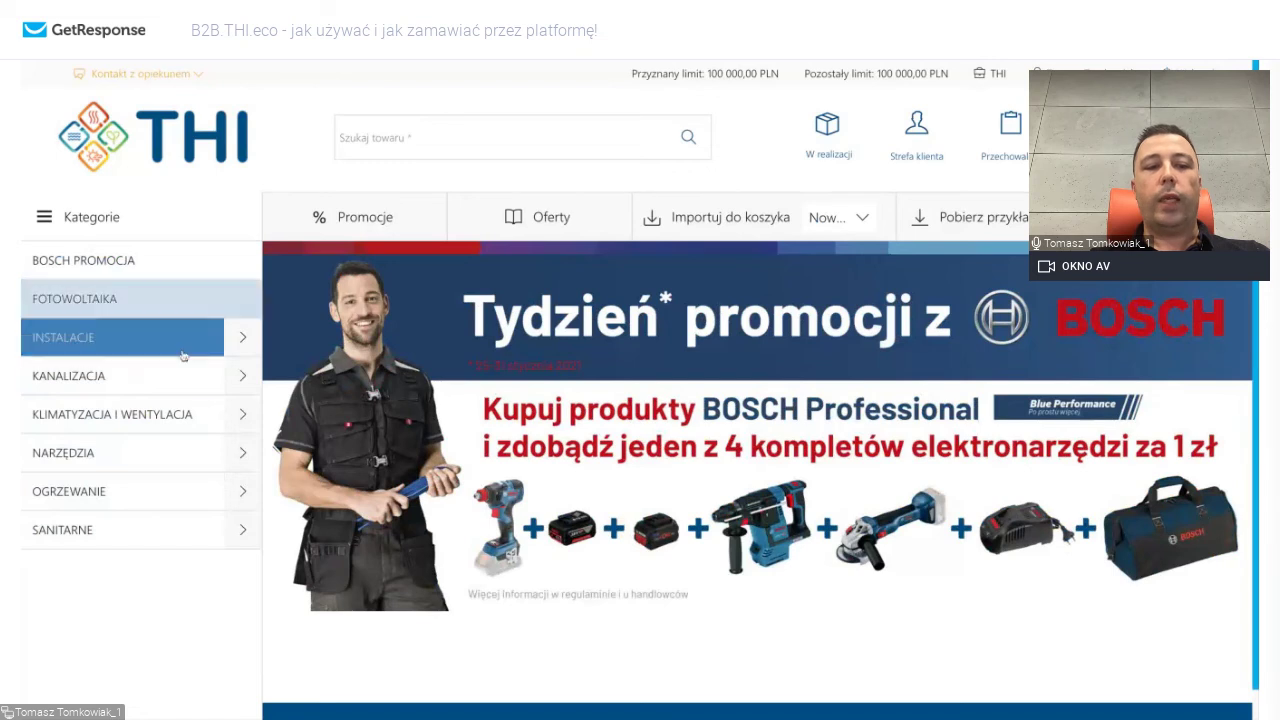
pyautogui.click(396, 147)
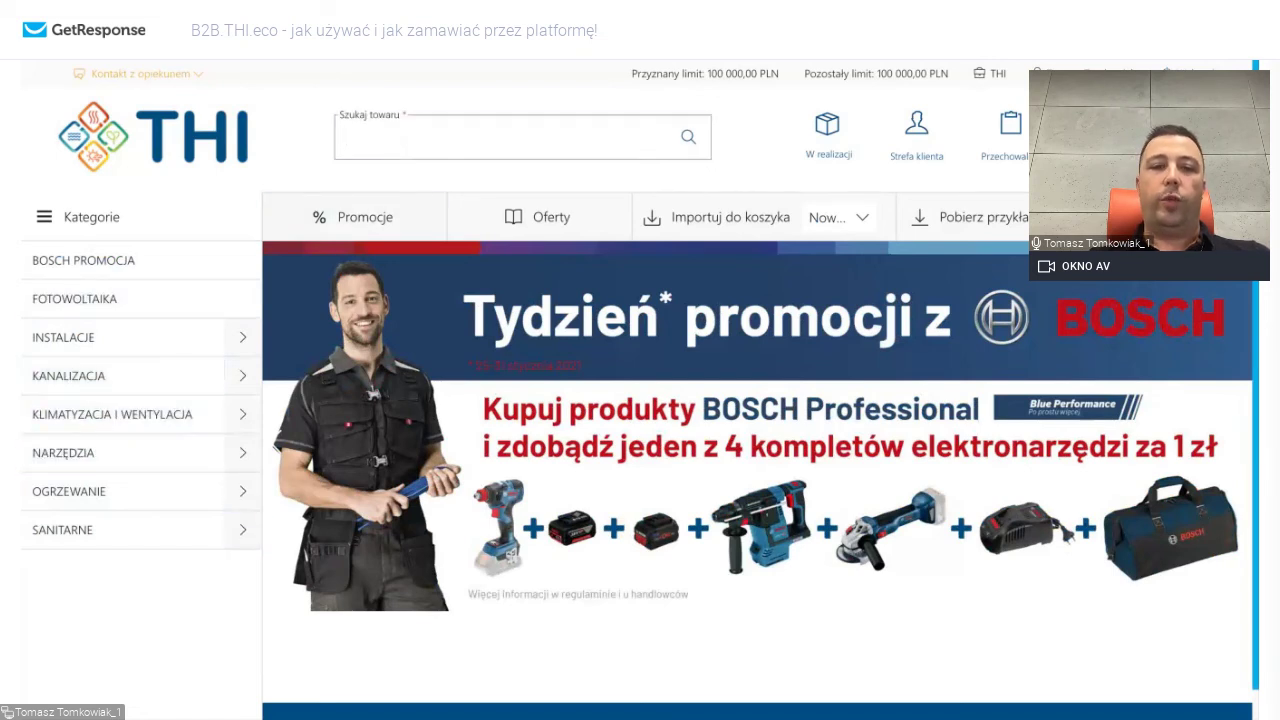
pyautogui.click(390, 188)
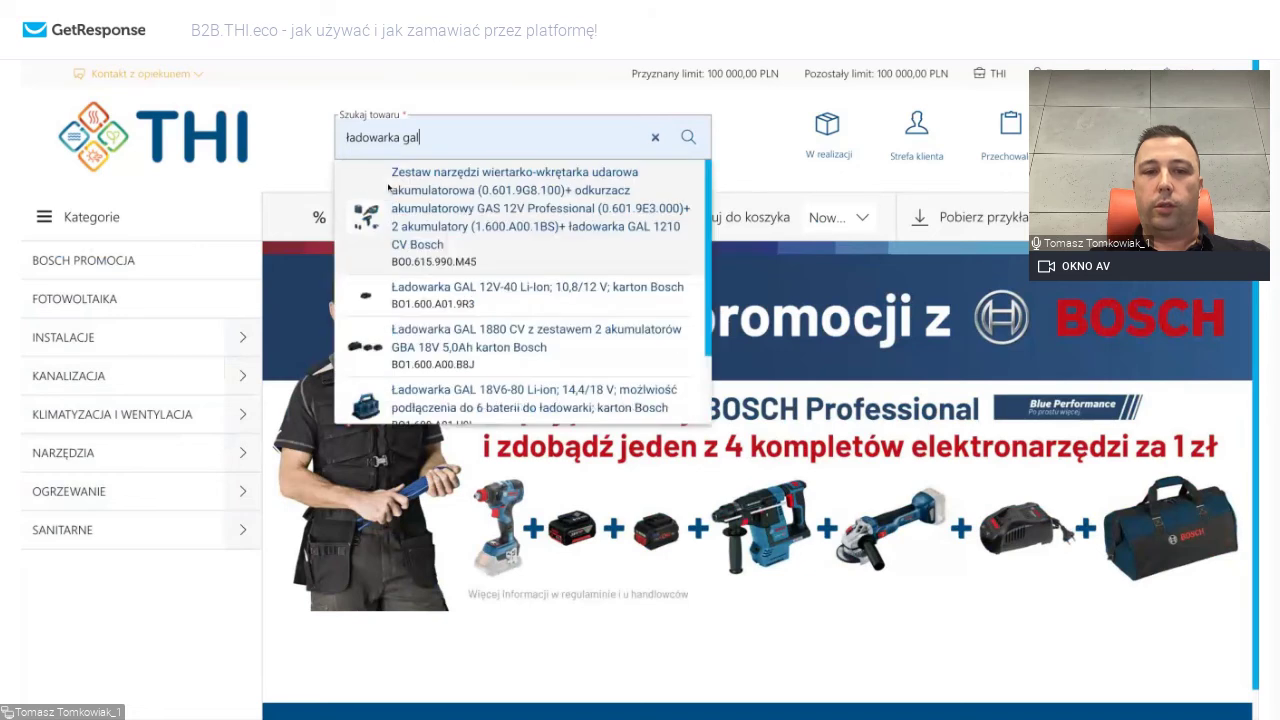
pyautogui.click(453, 391)
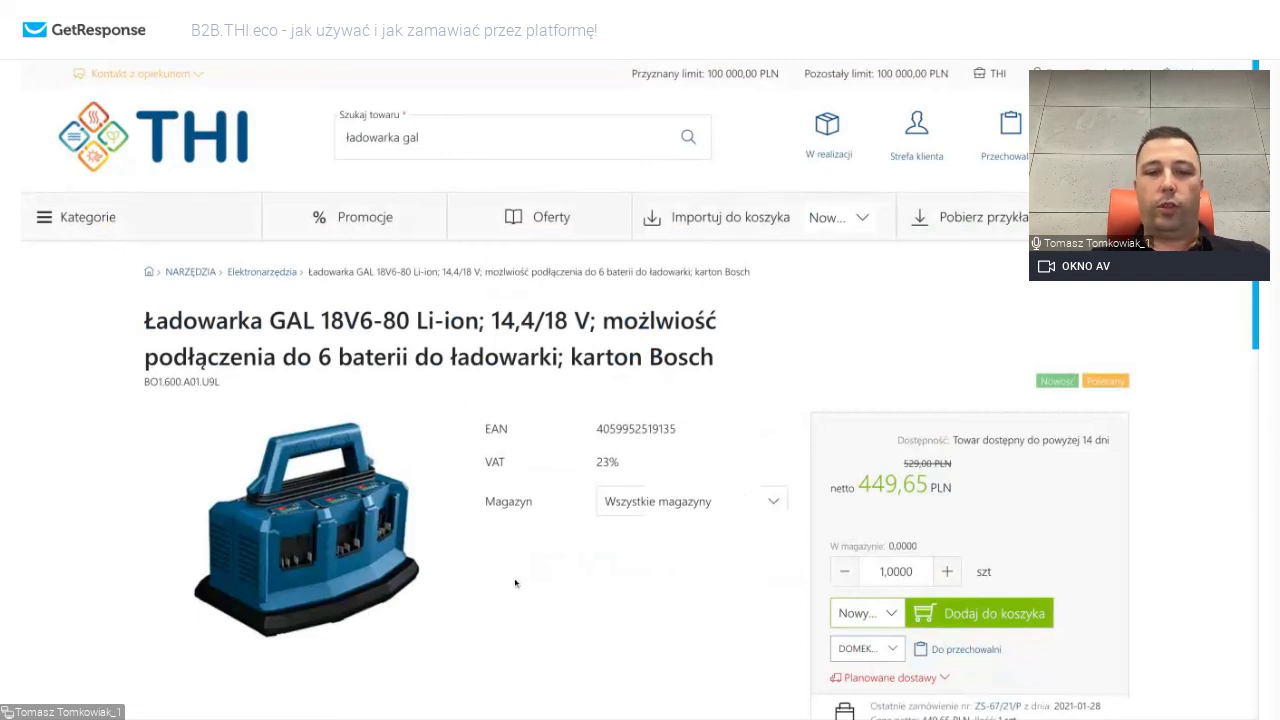
# Copy the item on the DOMEK LUX storage list to a new cart and go to that cart.
pyautogui.click(193, 147)
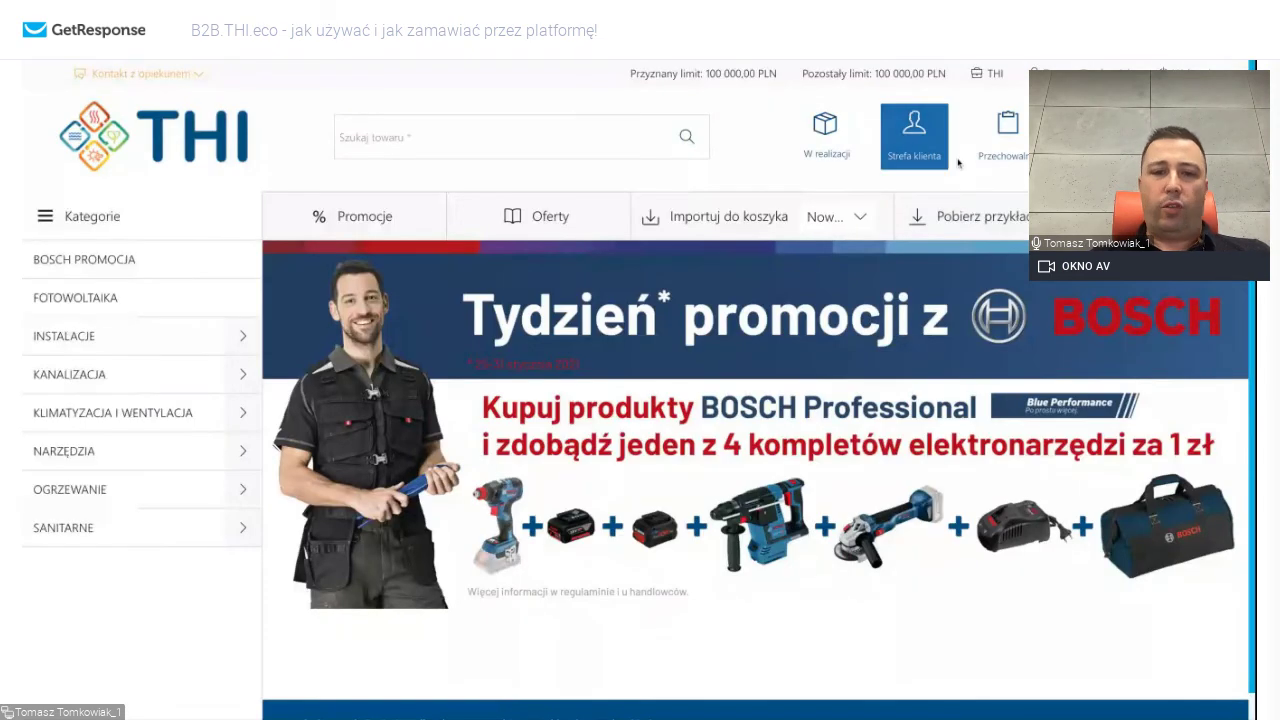
pyautogui.click(1008, 150)
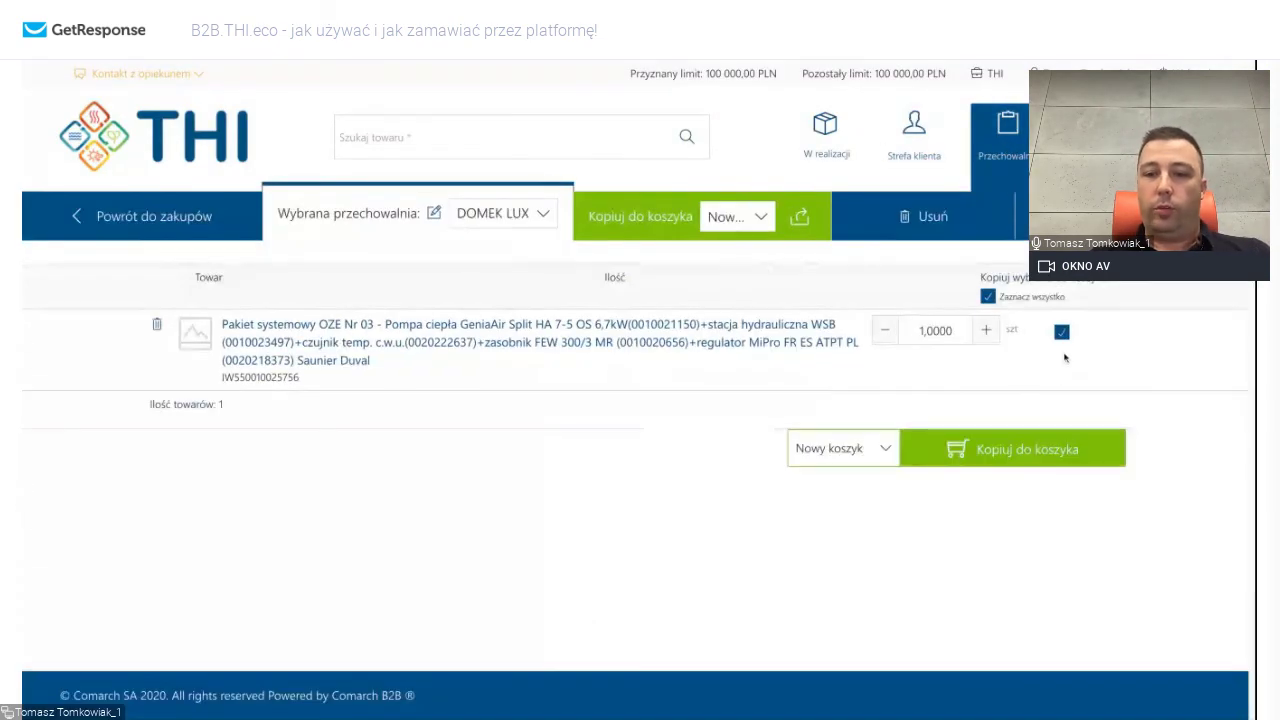
pyautogui.click(1000, 449)
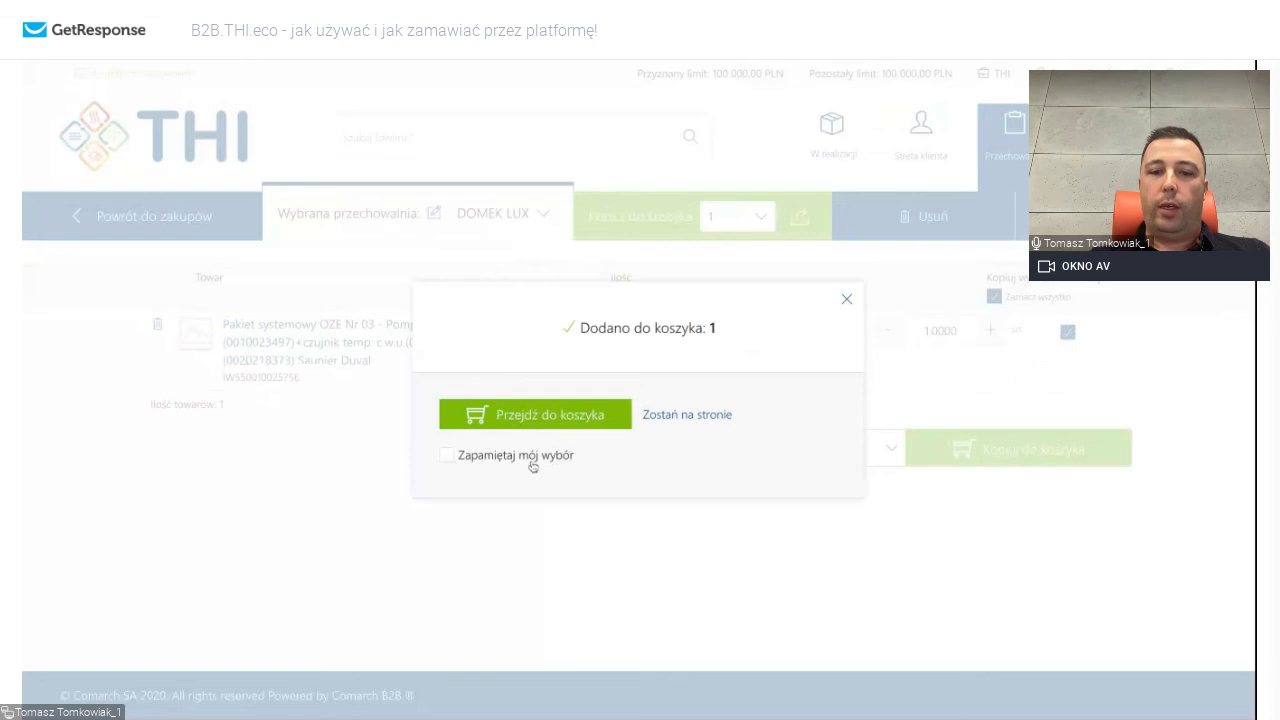
pyautogui.click(537, 420)
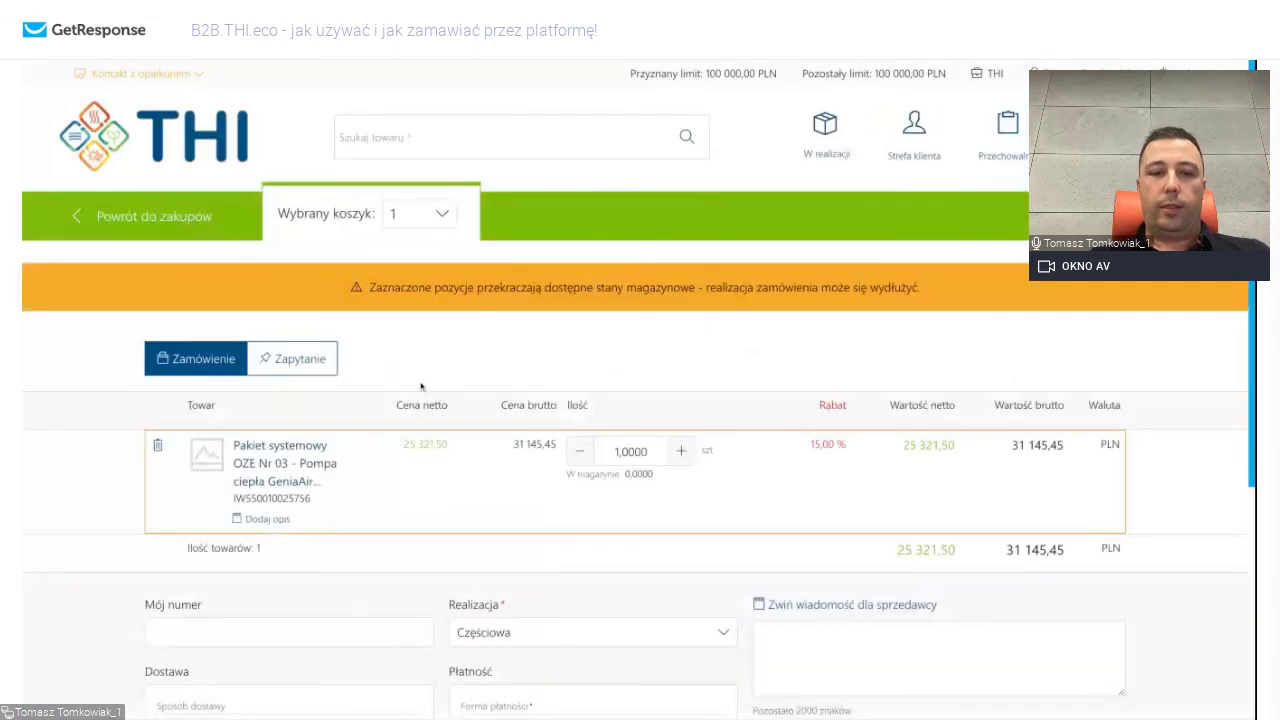
# Switch the cart to an inquiry (Zapytanie) and enter the seller message "poproszę o ofertę dla klienta końcowego".
pyautogui.click(305, 362)
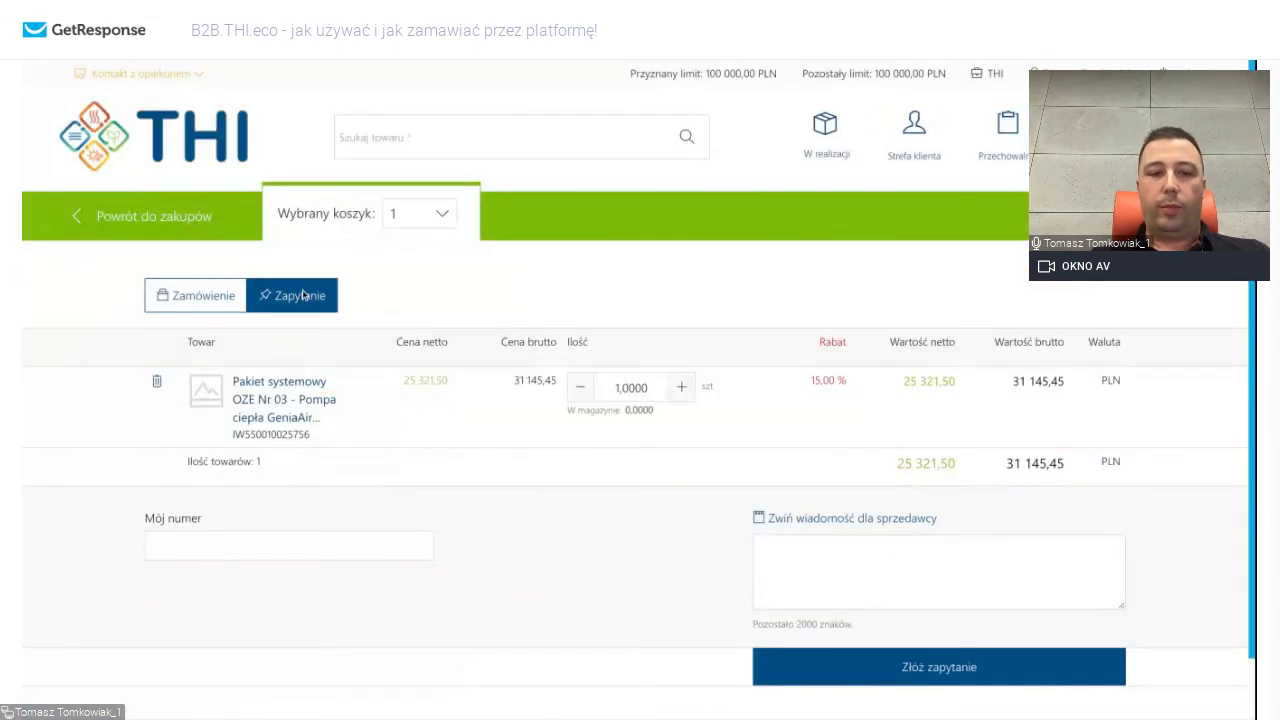
pyautogui.click(286, 548)
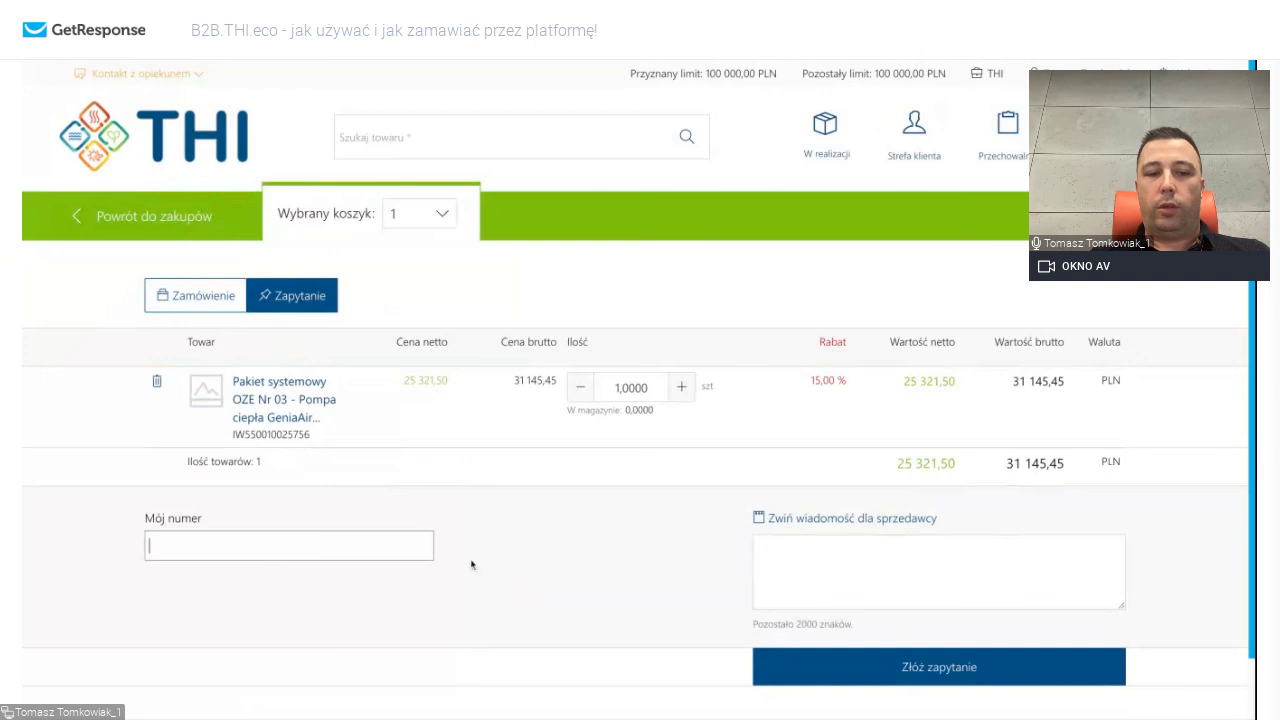
pyautogui.click(837, 557)
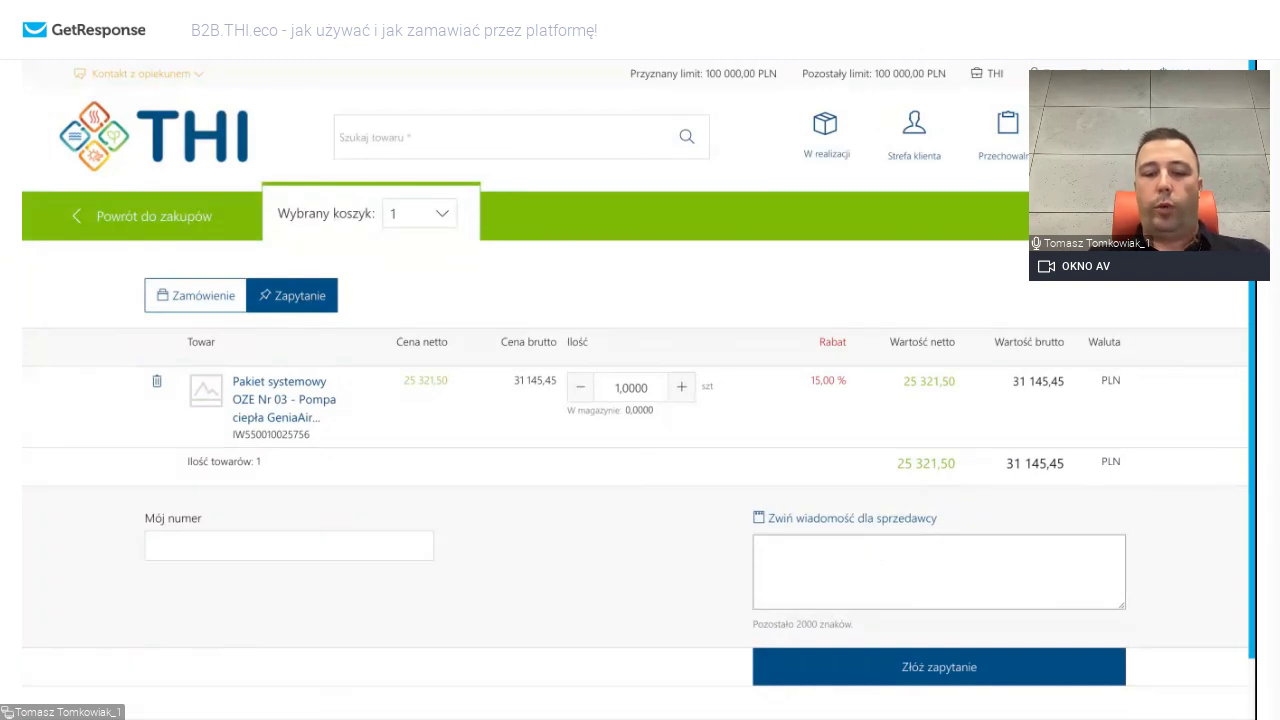
pyautogui.write('poprose')
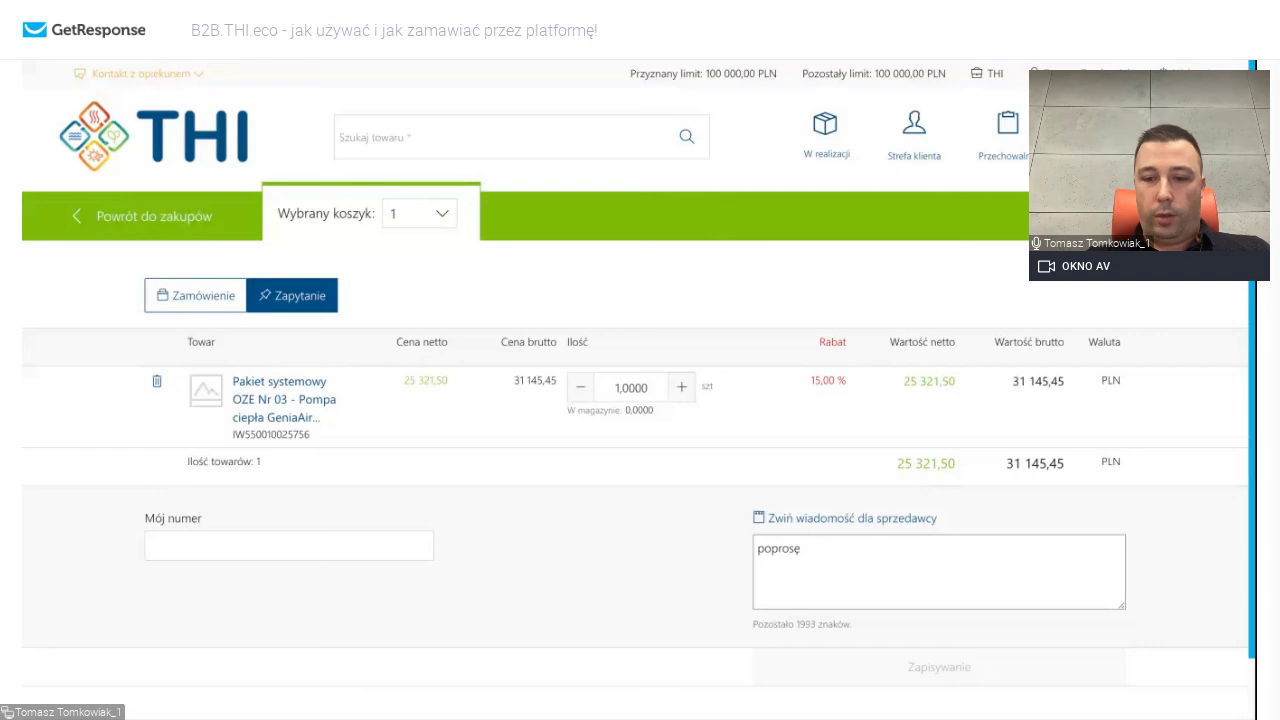
pyautogui.press('BackSpace')
pyautogui.press('BackSpace')
pyautogui.write('szę o o')
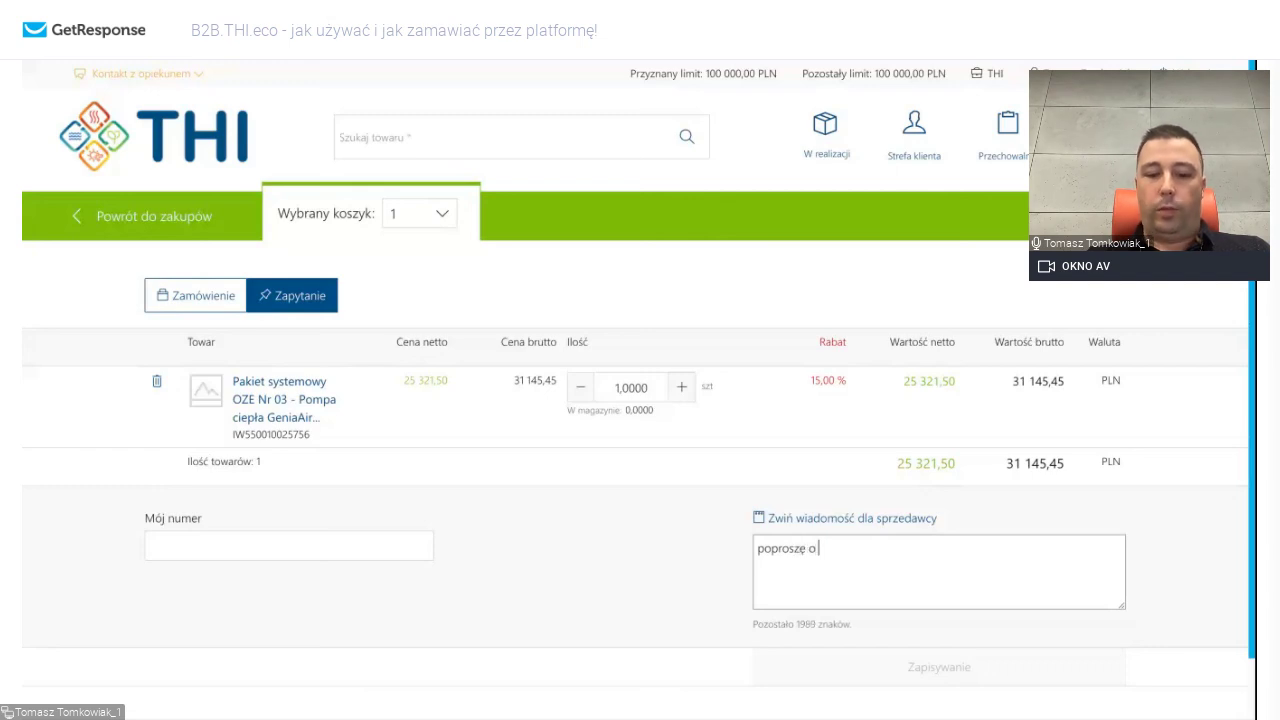
pyautogui.write('ofertę dla ')
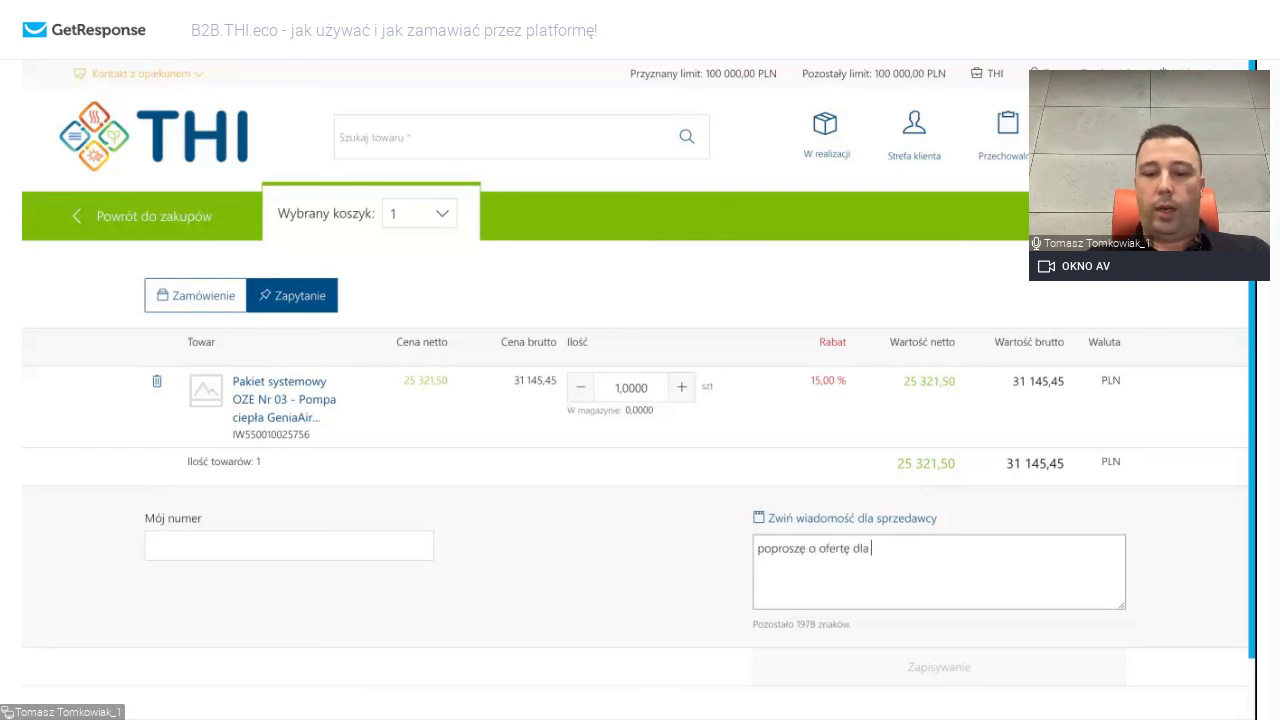
pyautogui.write('klienta końcową')
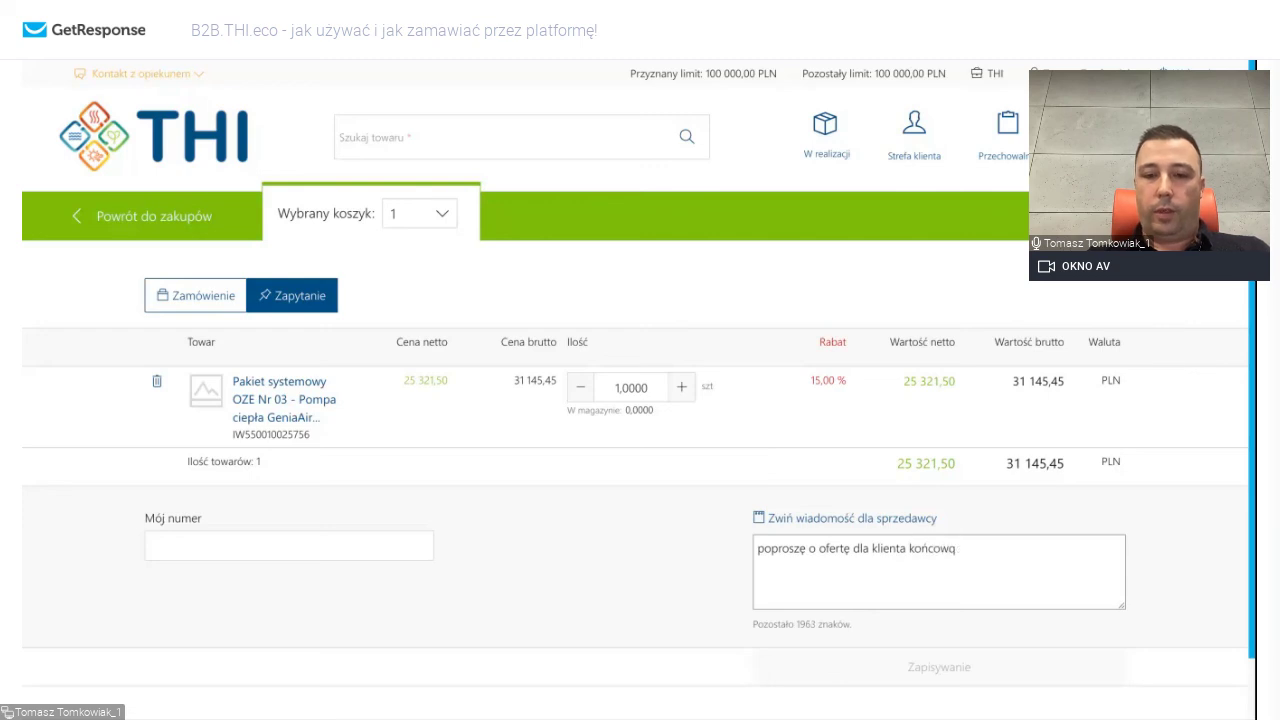
pyautogui.press('BackSpace')
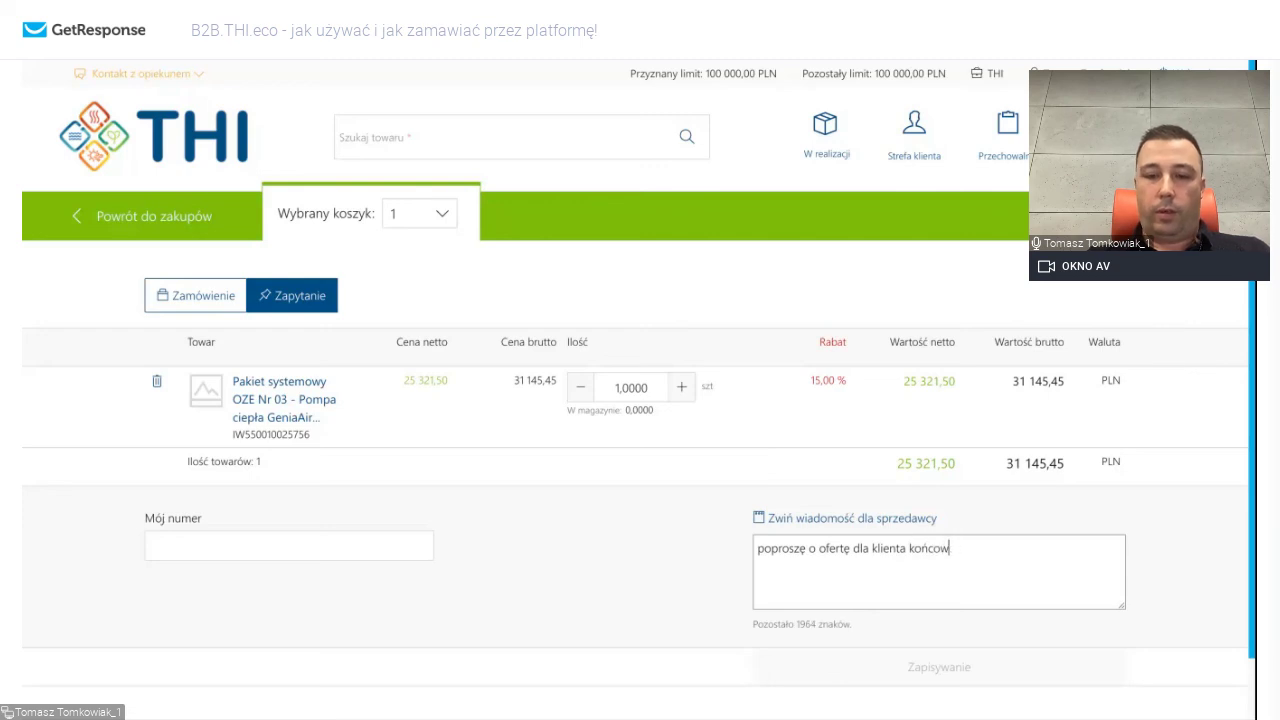
pyautogui.write('ego')
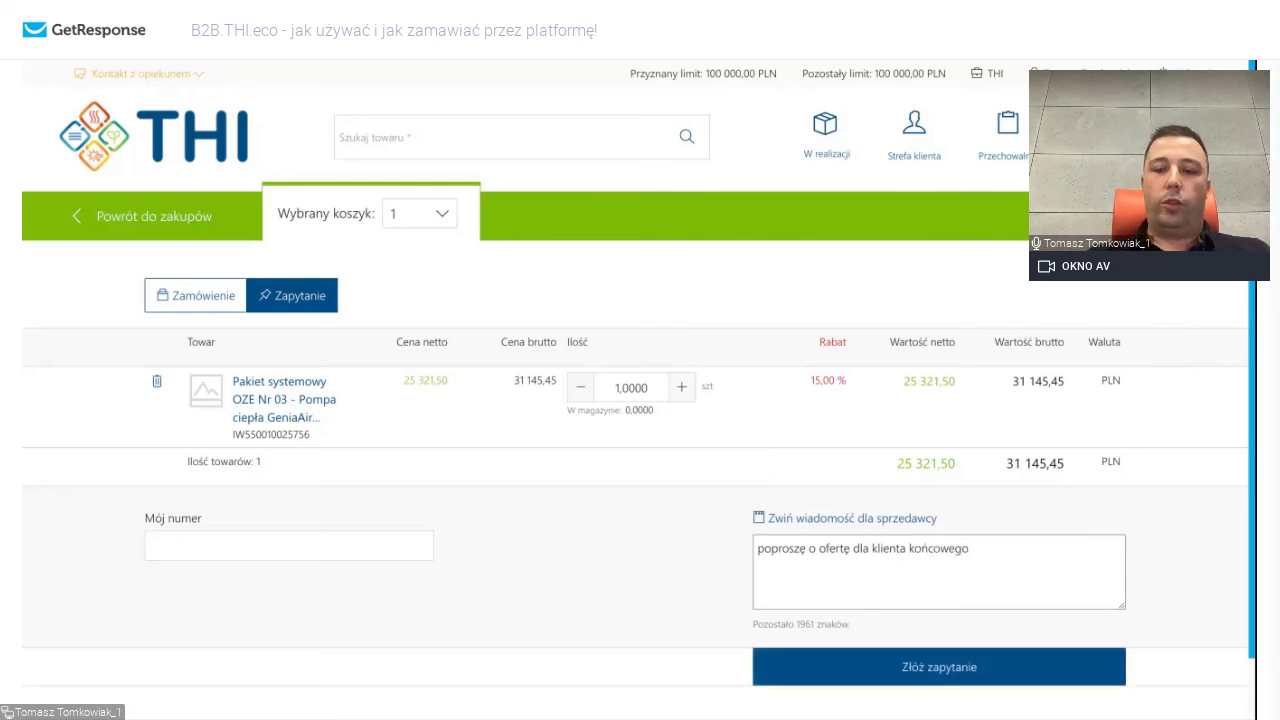
pyautogui.scroll(-1, 935, 642)
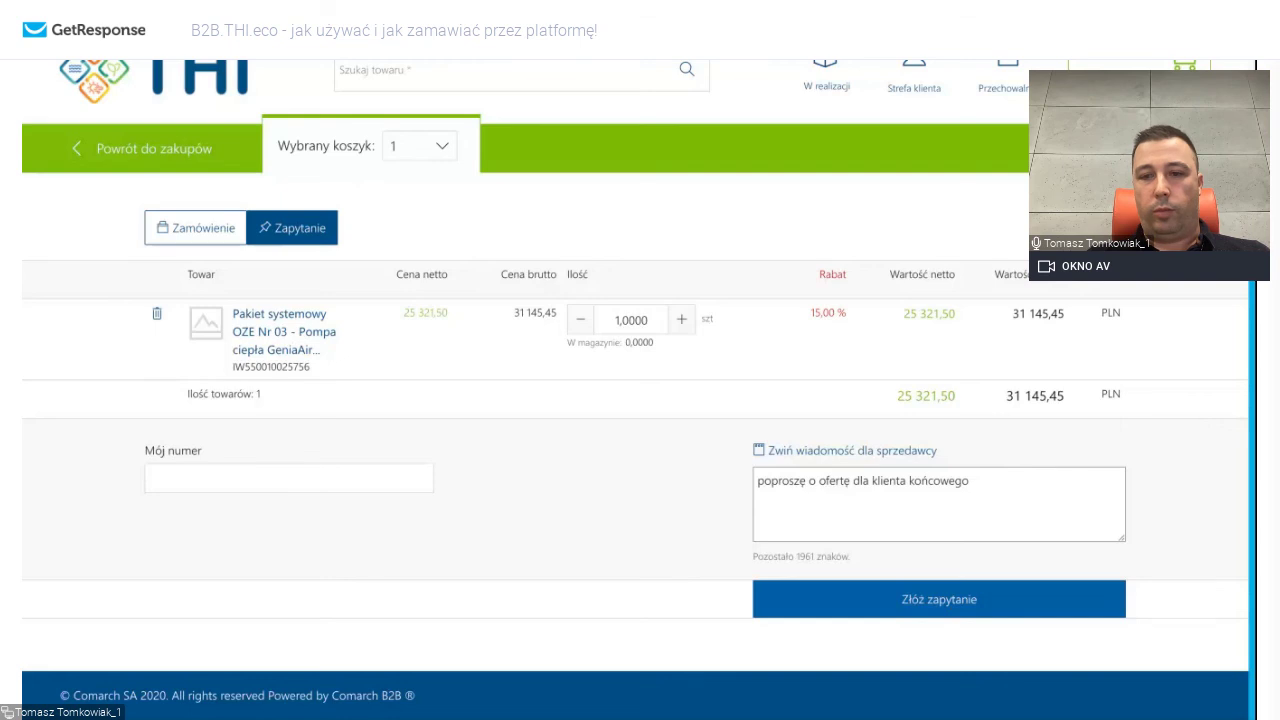
pyautogui.scroll(1, 640, 390)
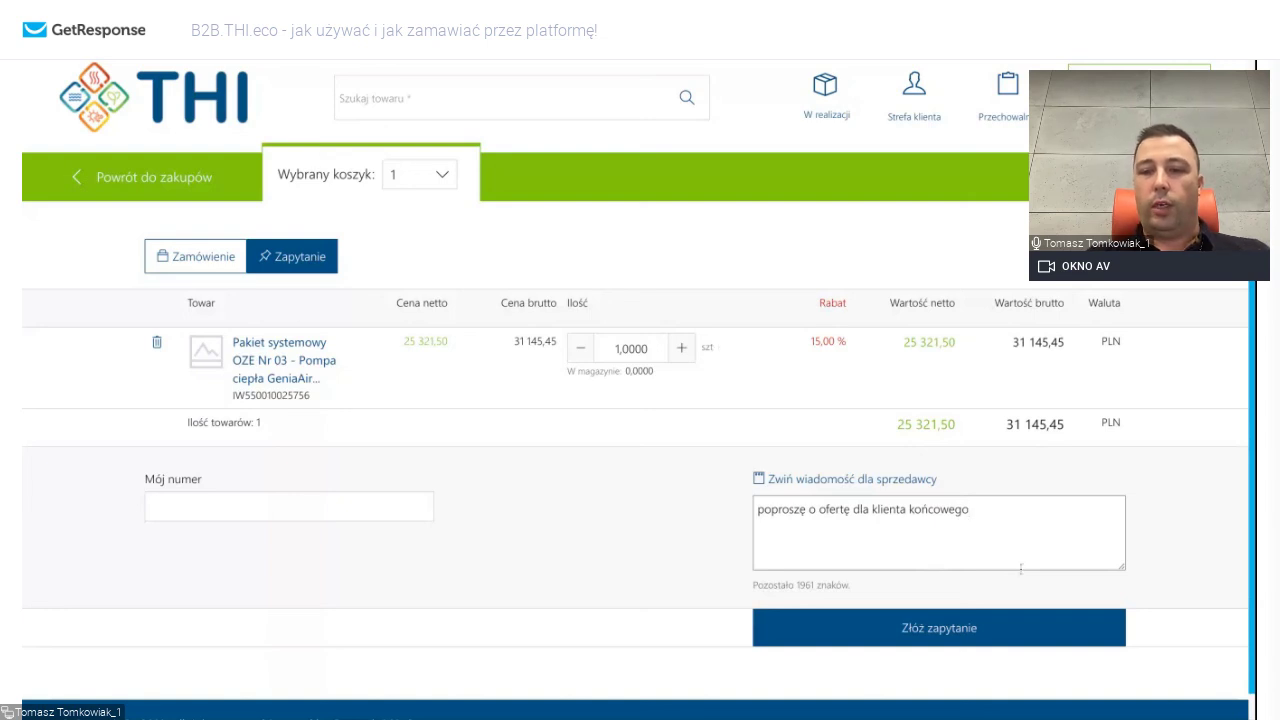
# Append "rabat 2% od katalogu" to the inquiry's message for the seller.
pyautogui.write('r')
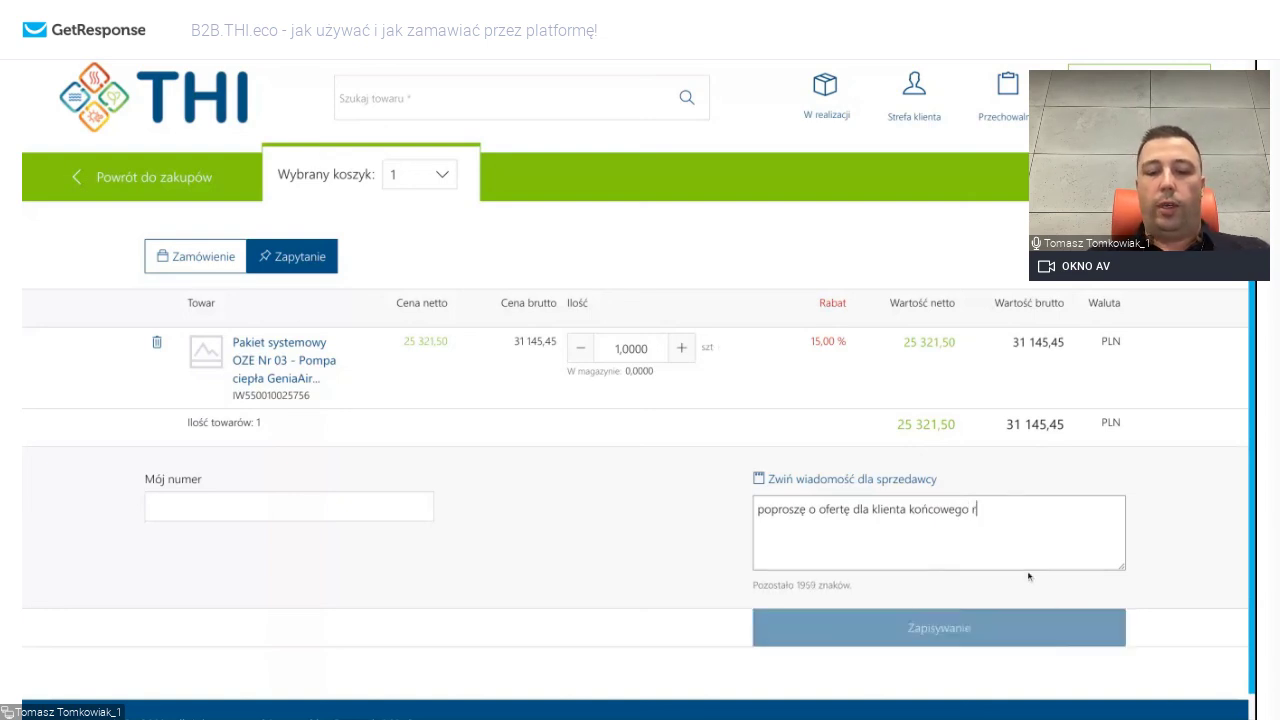
pyautogui.write('abat 2%')
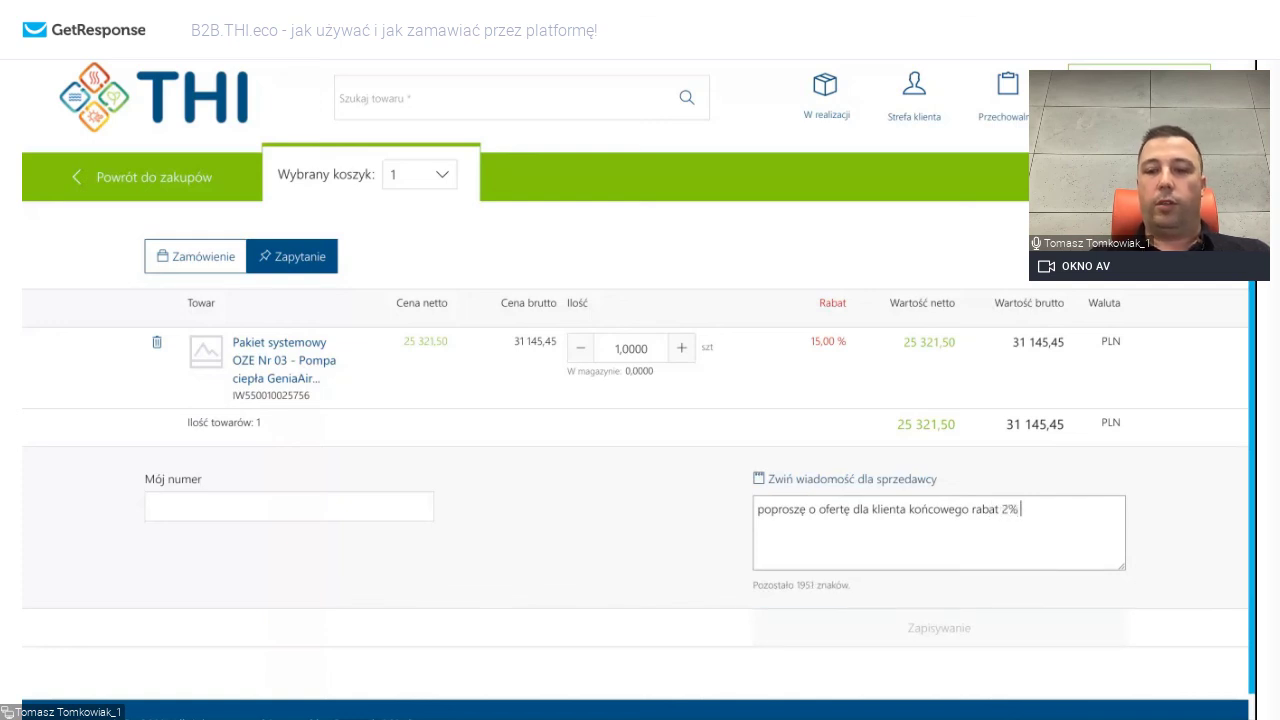
pyautogui.write(' od katral')
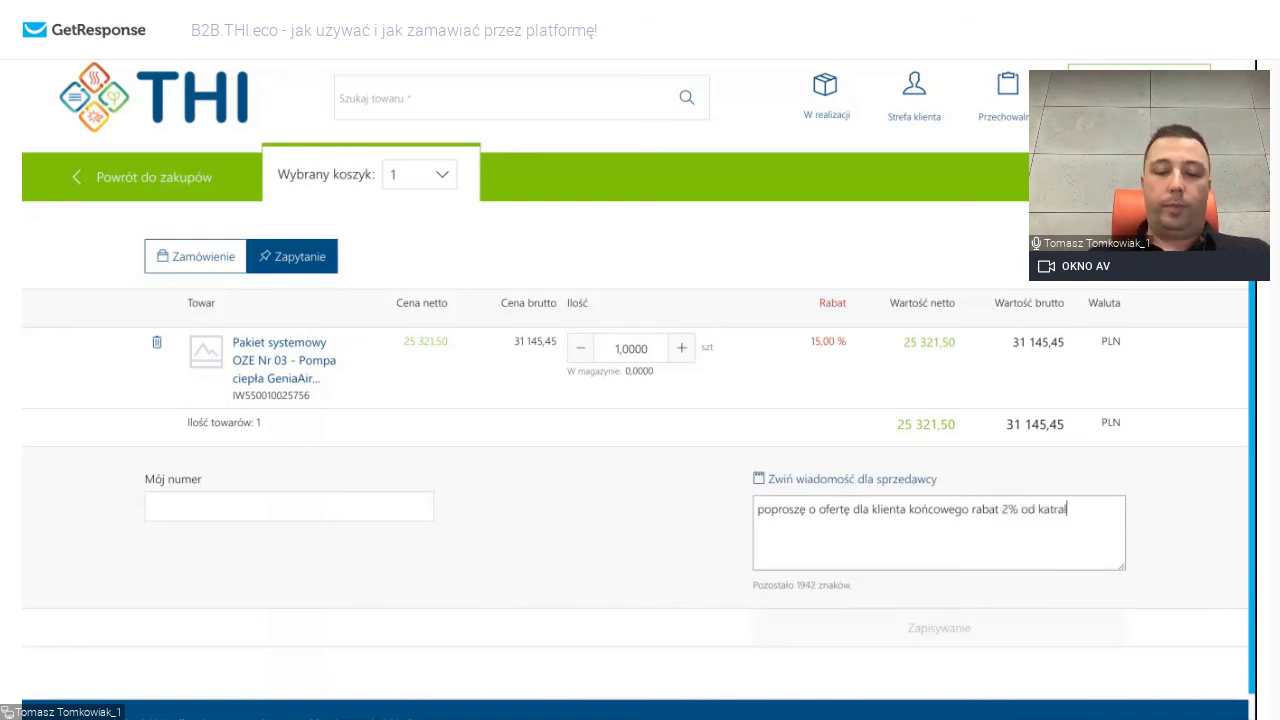
pyautogui.press('BackSpace')
pyautogui.press('BackSpace')
pyautogui.press('BackSpace')
pyautogui.write('alogu')
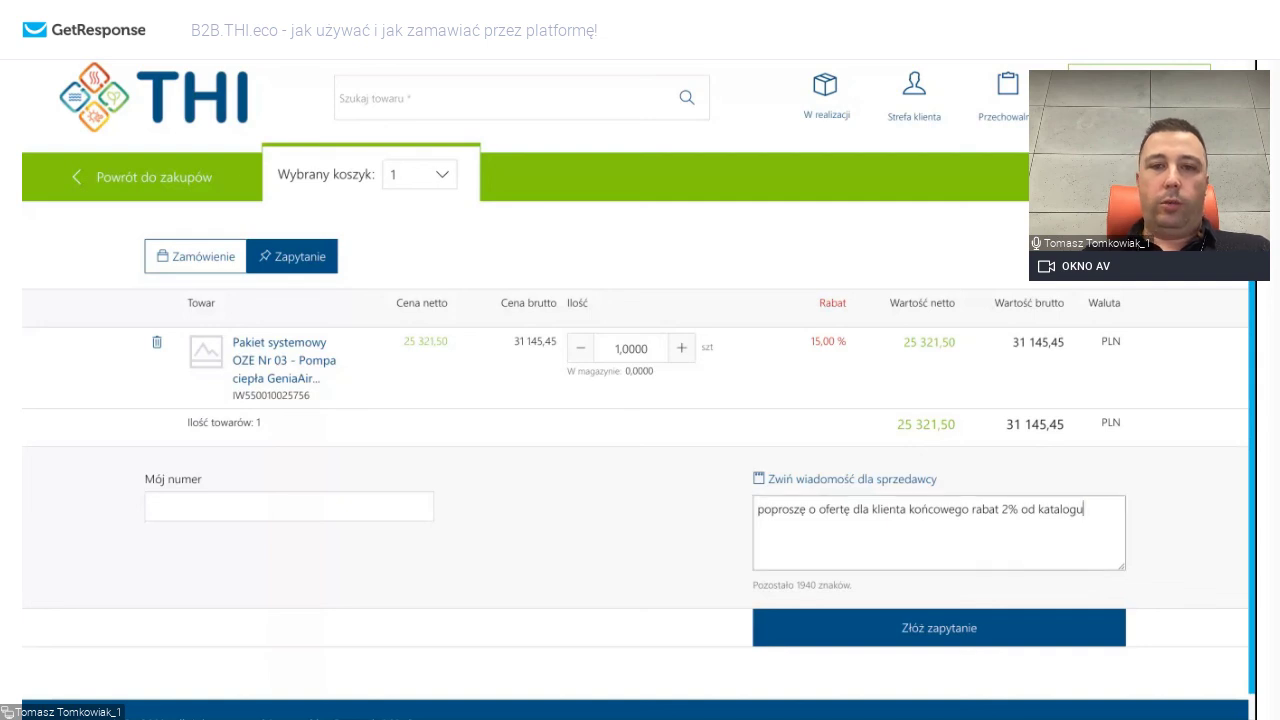
# Return to the home page and open the BOSCH PROMOCJA category.
pyautogui.click(187, 97)
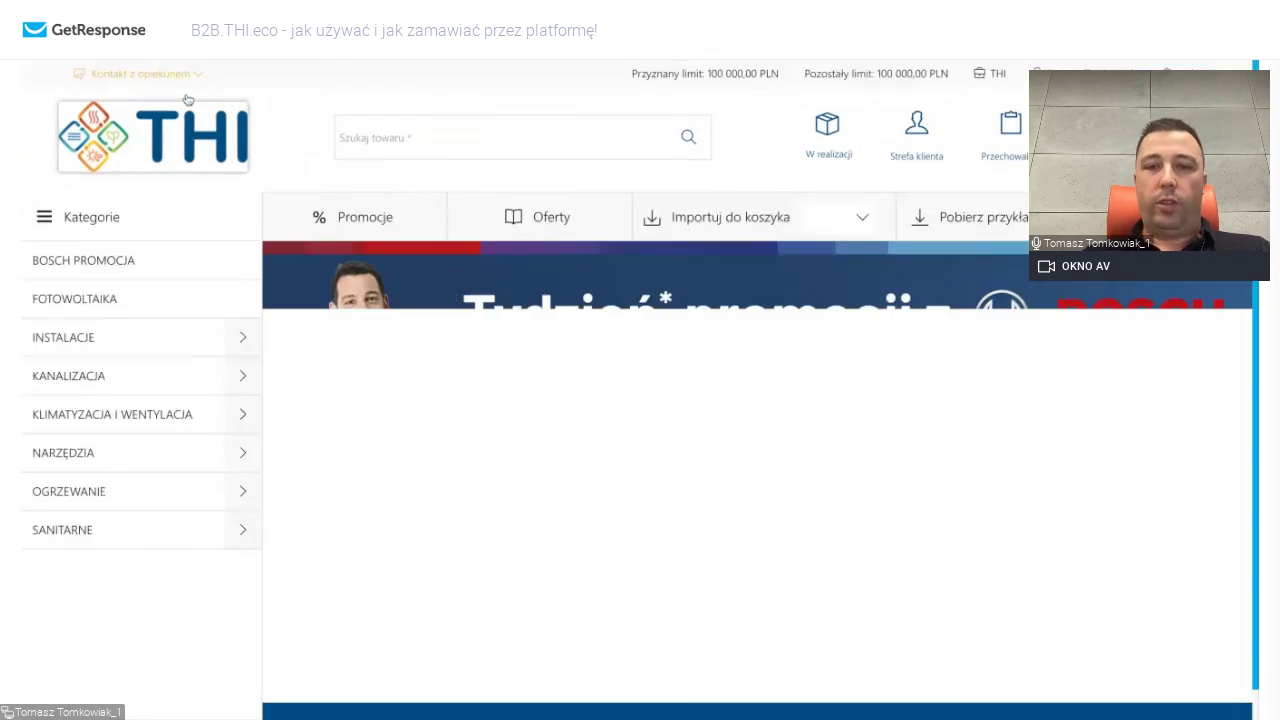
pyautogui.click(143, 263)
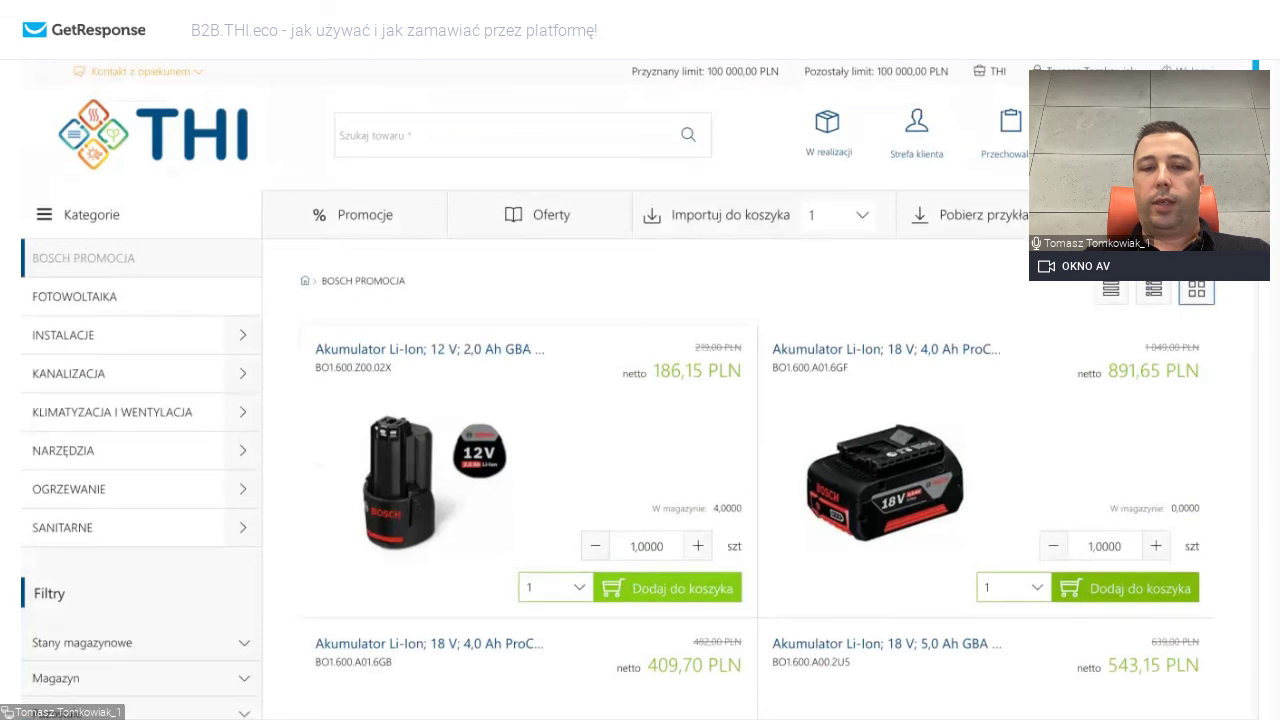
# Open the 18 V; 4,0 Ah ProCORE Li-Ion battery (BO1.600.A01.6GB) from the BOSCH PROMOCJA category and check its net price.
pyautogui.scroll(-1, 622, 585)
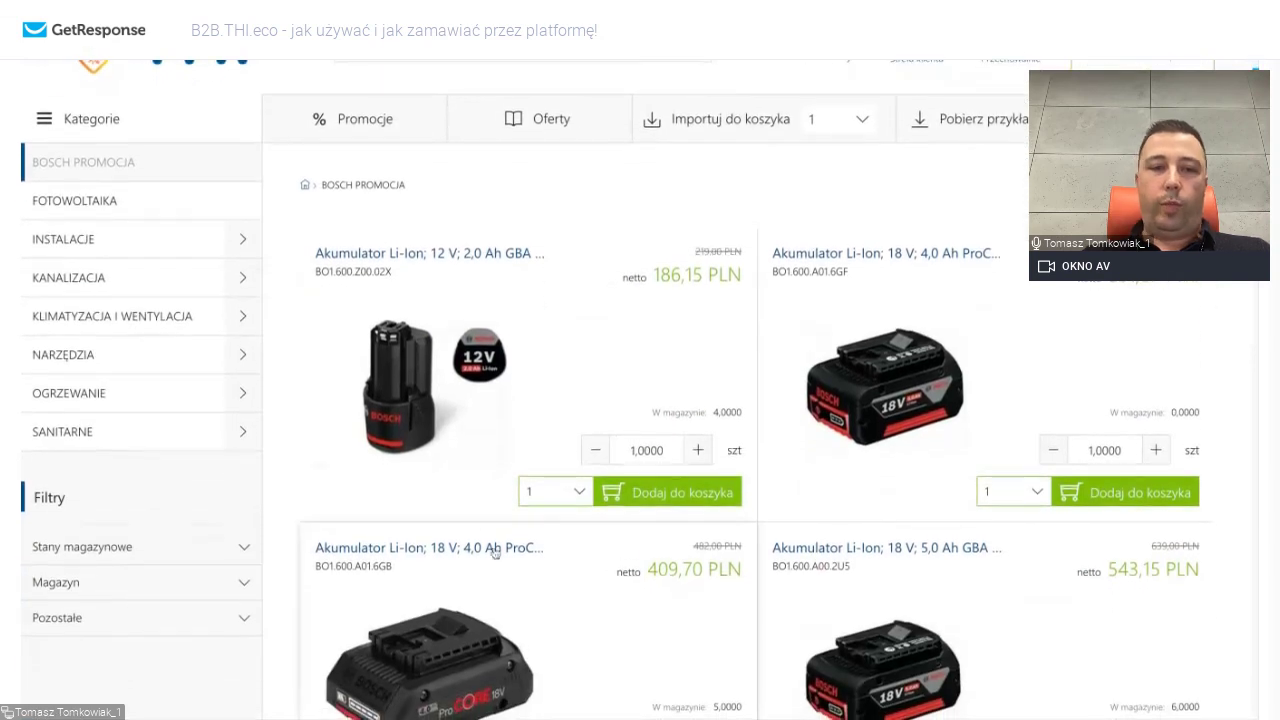
pyautogui.click(491, 551)
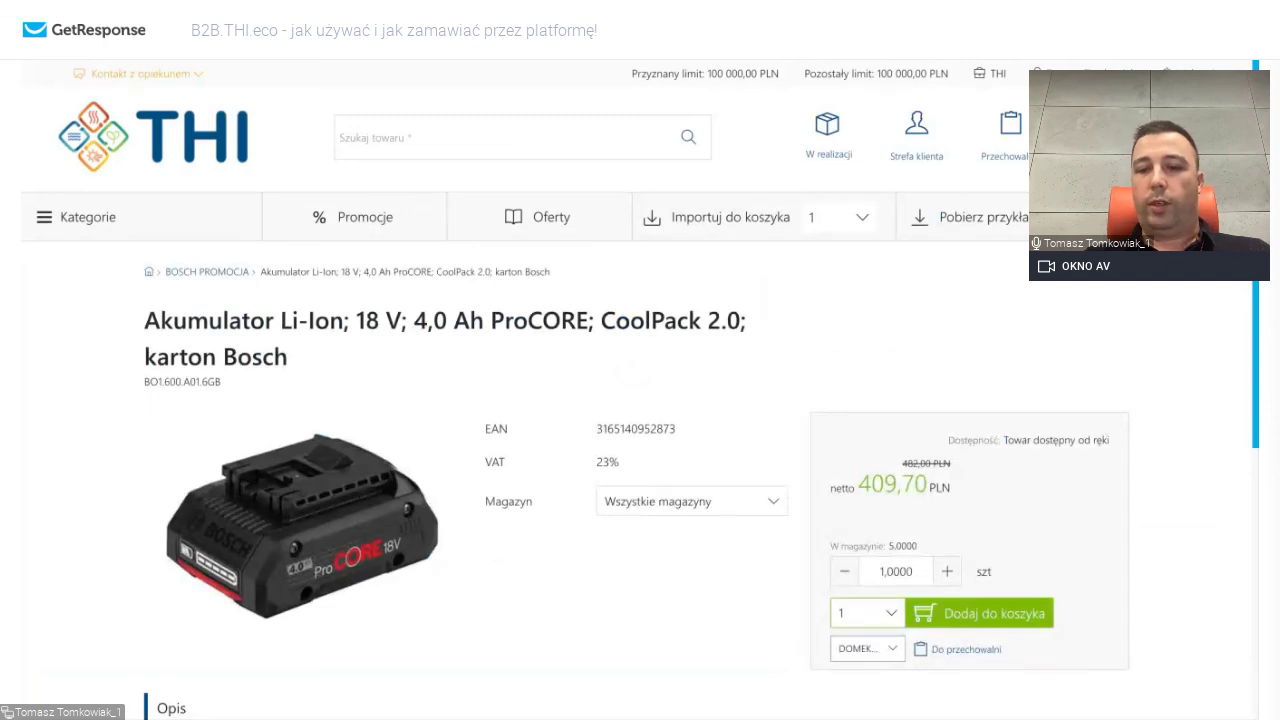
pyautogui.moveTo(903, 487); pyautogui.dragTo(950, 487)
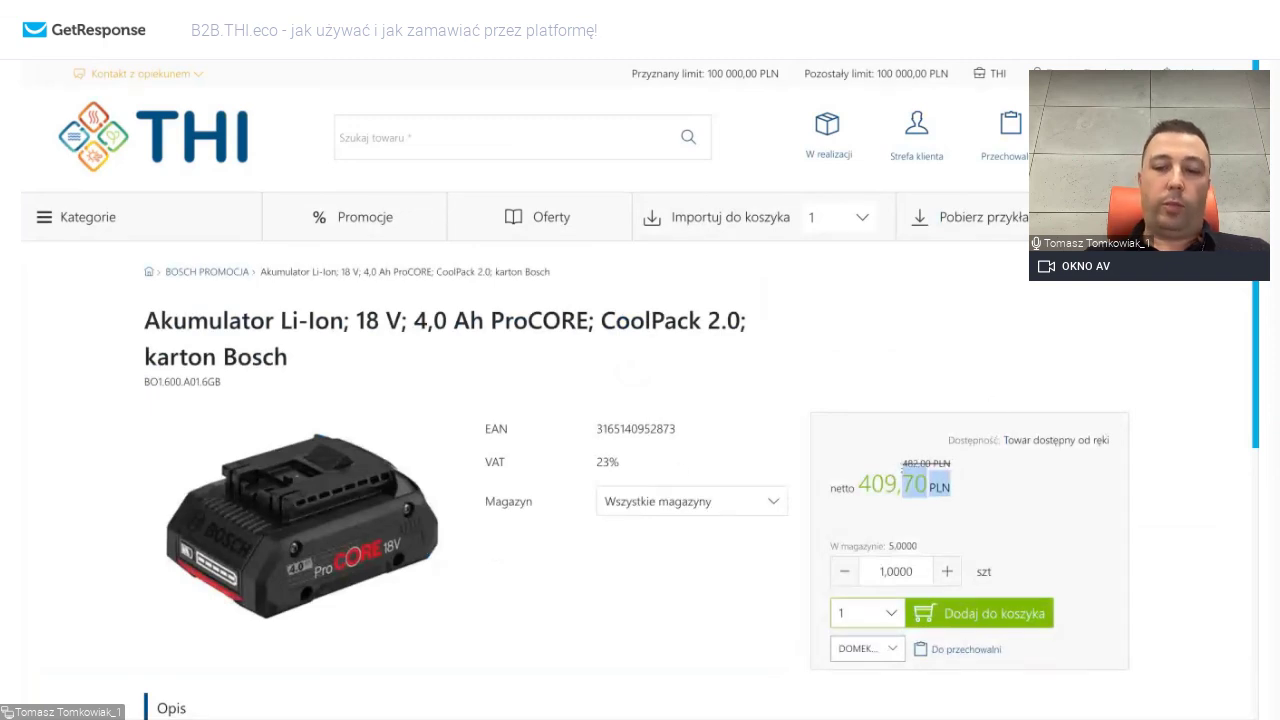
pyautogui.click(950, 487)
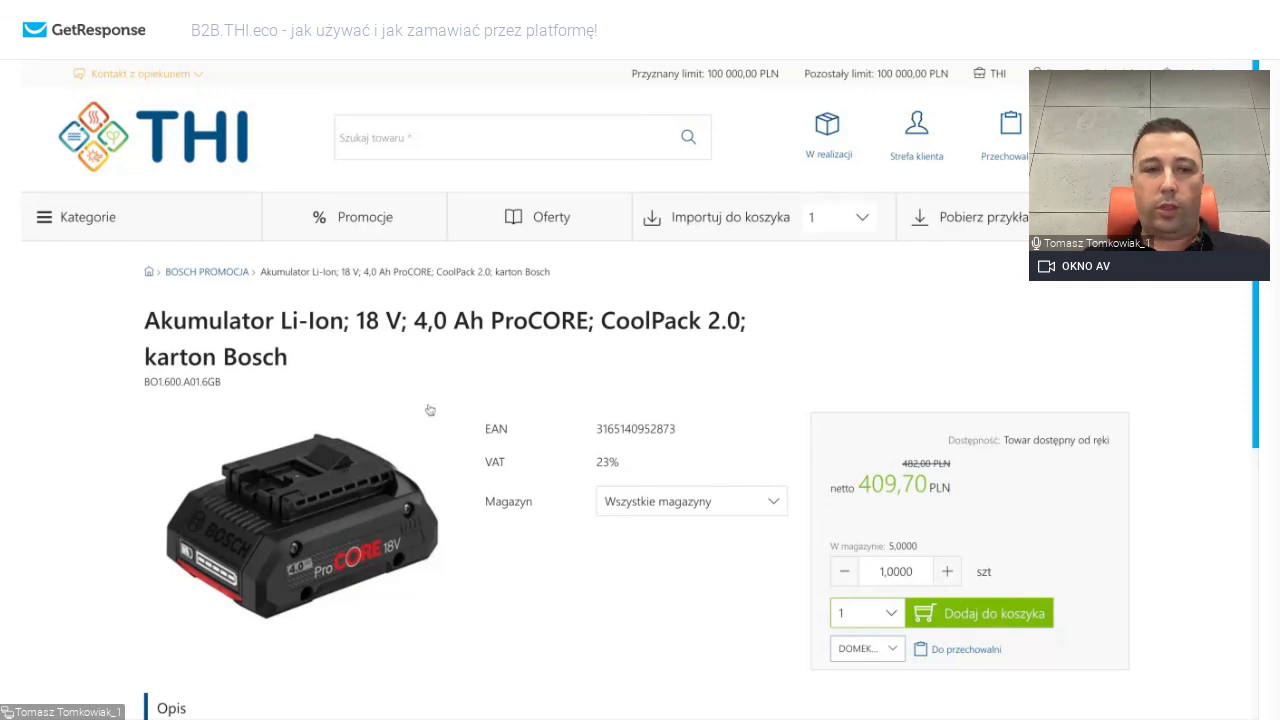
# Add one Czwórnik PP 110x110x110/67' HTDA popiel from KANALIZACJA, Kanalizacja wewnętrzna, to cart 1 and go to that cart.
pyautogui.click(174, 133)
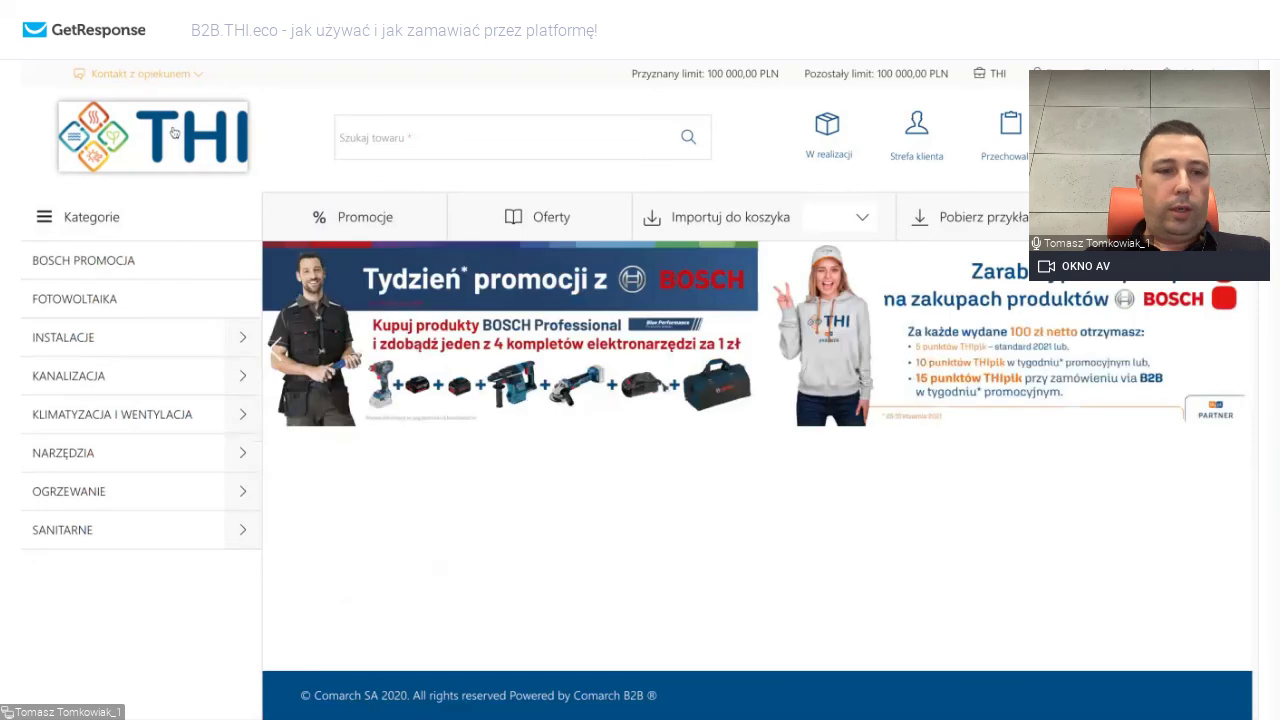
pyautogui.click(241, 389)
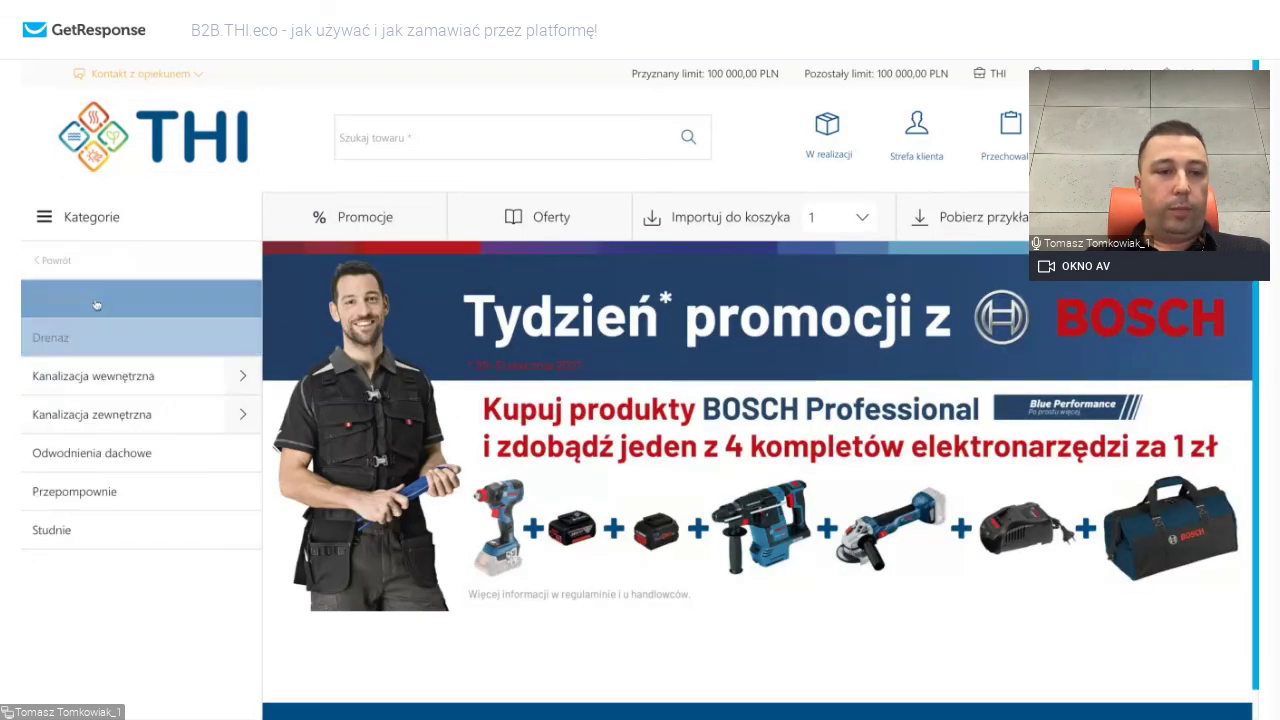
pyautogui.click(104, 387)
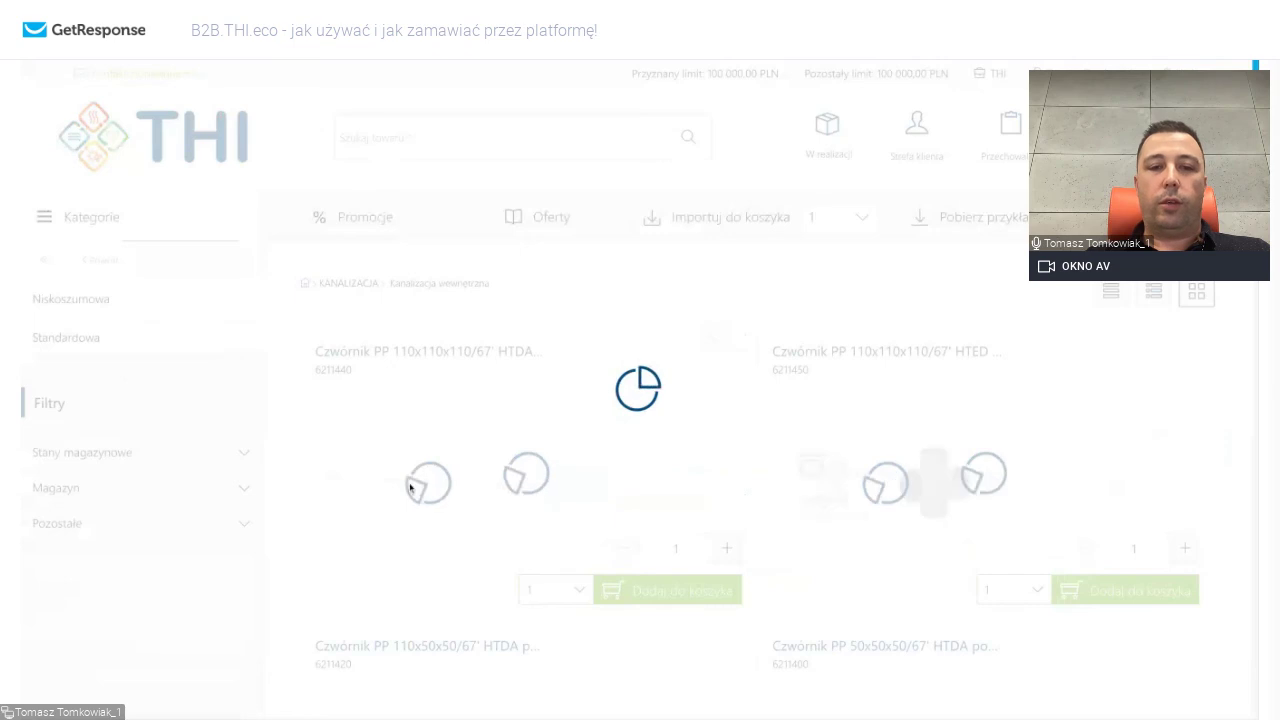
pyautogui.click(429, 353)
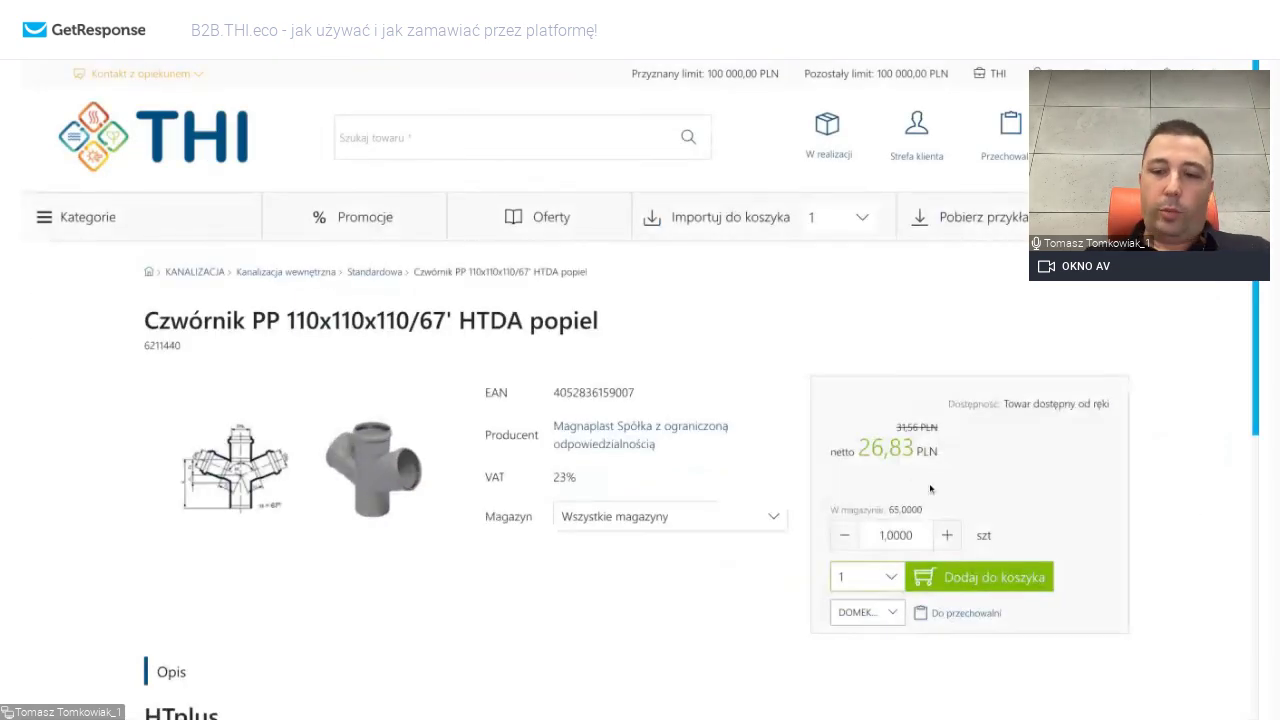
pyautogui.click(988, 579)
pyautogui.click(604, 410)
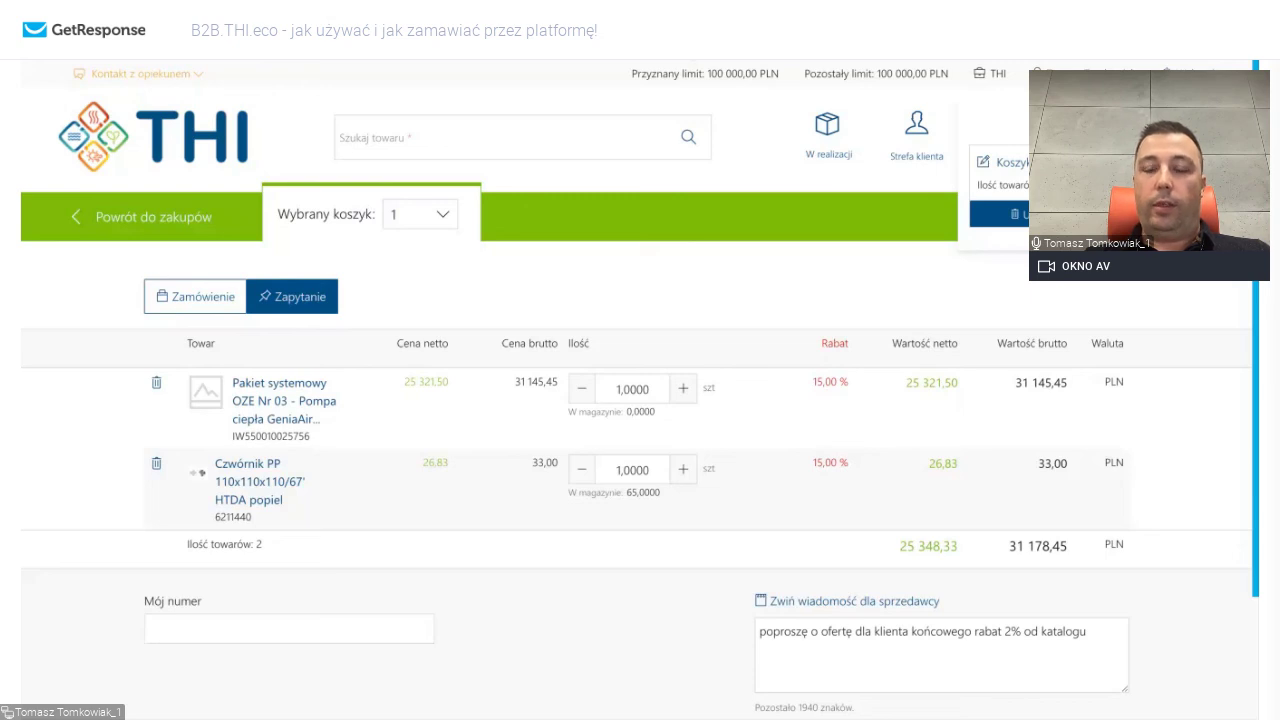
# Open the Pakiet systemowy OZE Nr 03 heat pump package from the cart and compare its catalogue price with the net price.
pyautogui.click(285, 405)
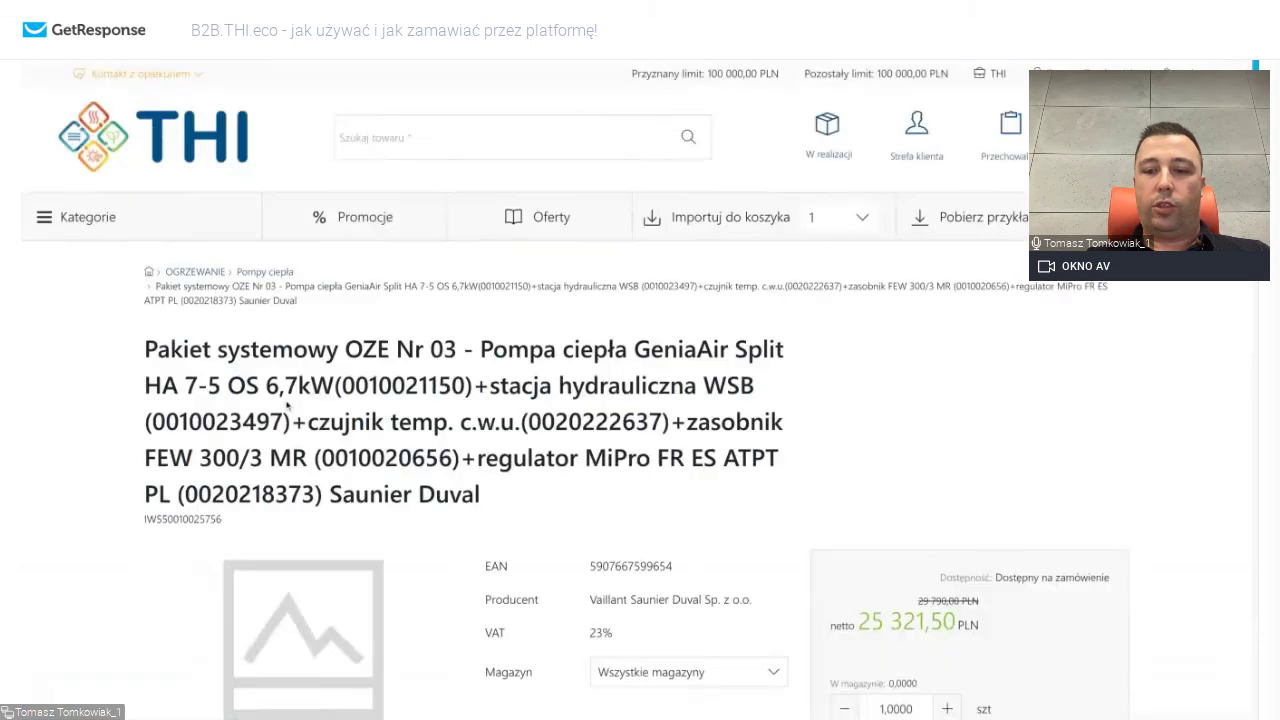
pyautogui.scroll(-1, 792, 490)
pyautogui.moveTo(979, 429); pyautogui.dragTo(918, 430)
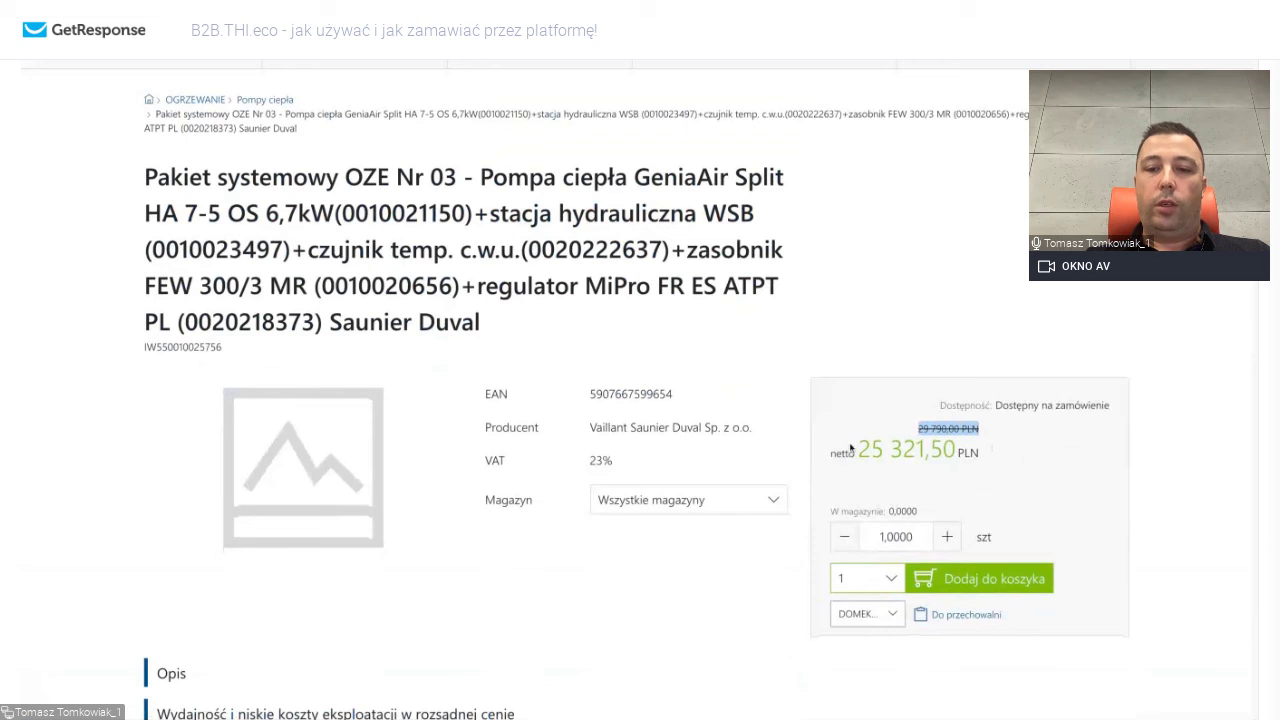
pyautogui.moveTo(852, 450); pyautogui.dragTo(956, 452)
pyautogui.click(1014, 487)
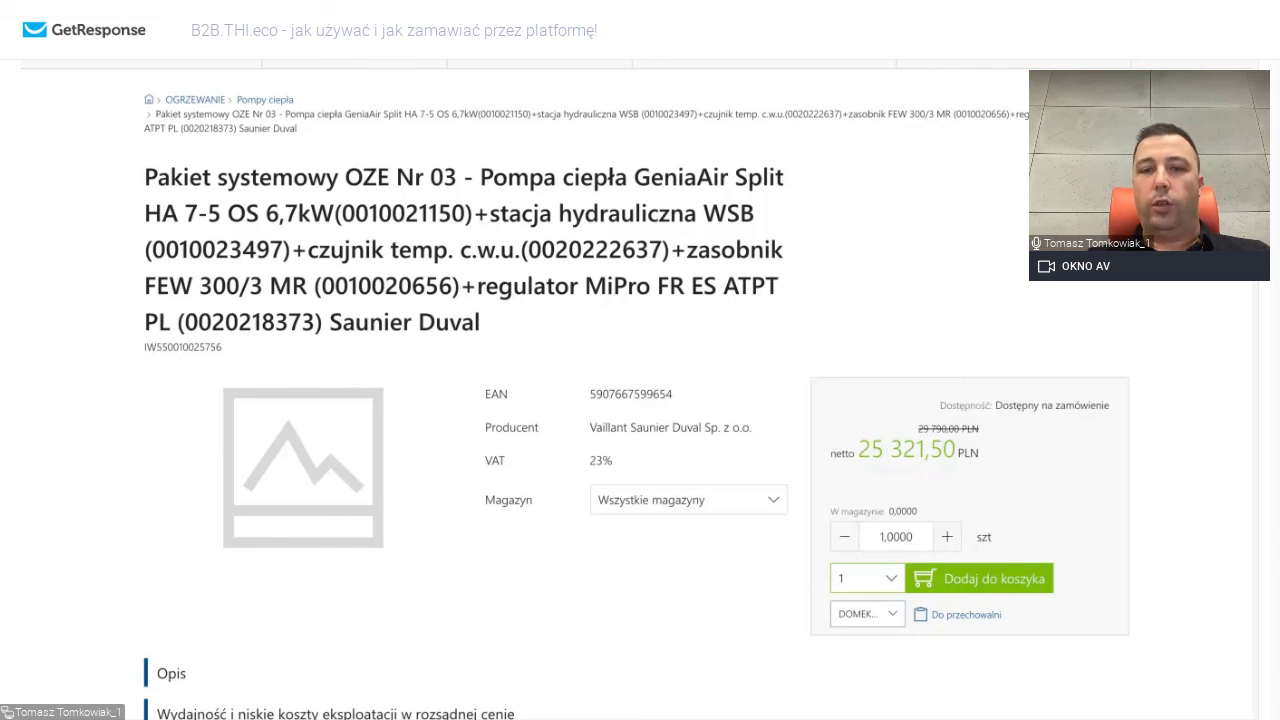
pyautogui.scroll(2, 1039, 581)
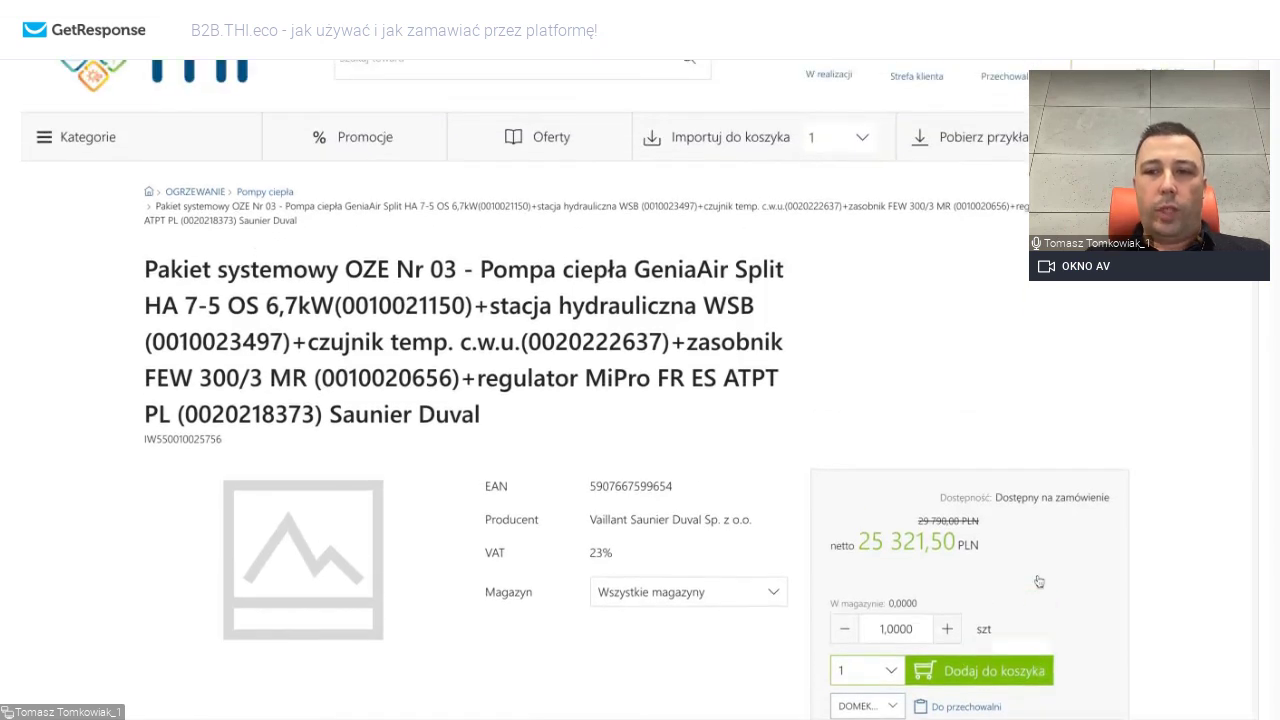